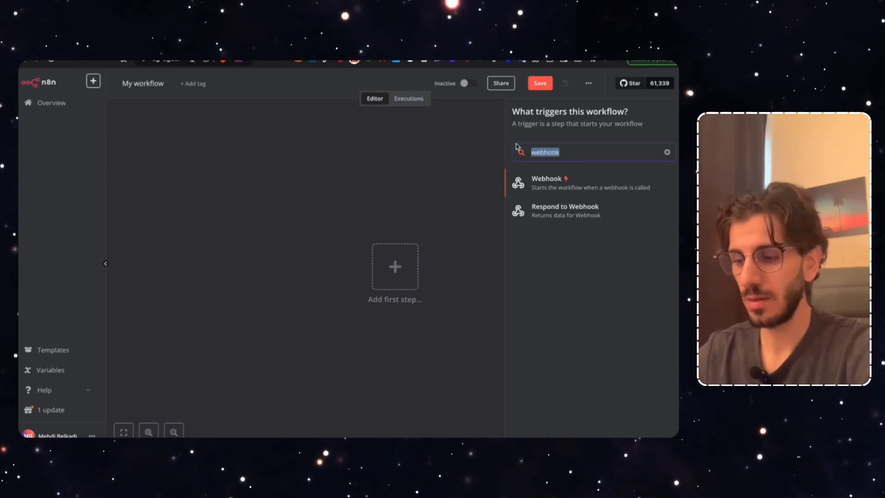
Add the 'When clicking Test workflow' manual trigger and test-run it, producing 1 item
key(BackSpace)
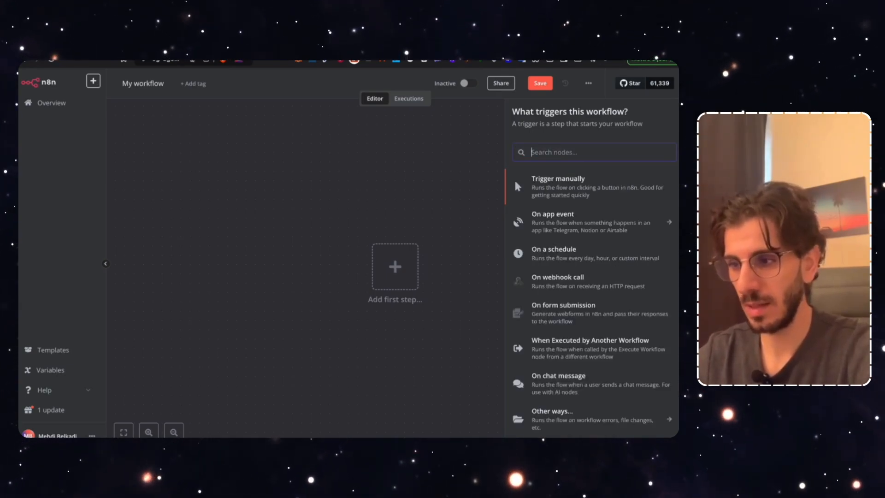
click(567, 189)
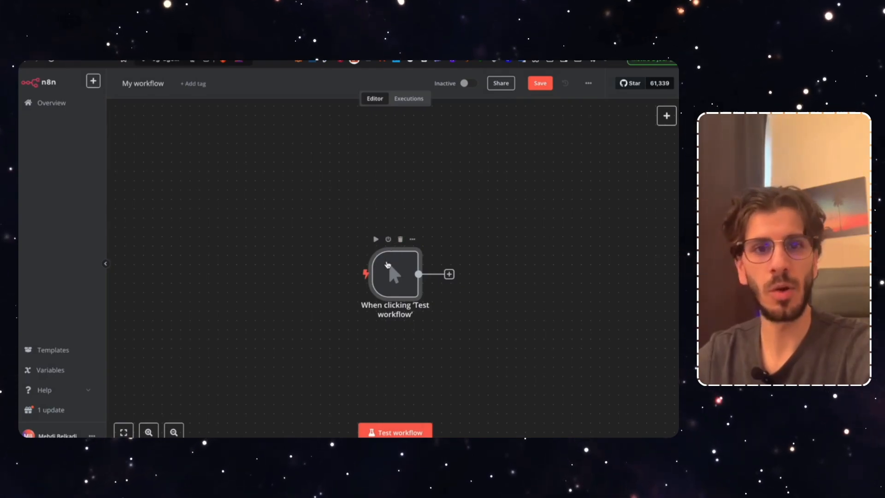
click(394, 432)
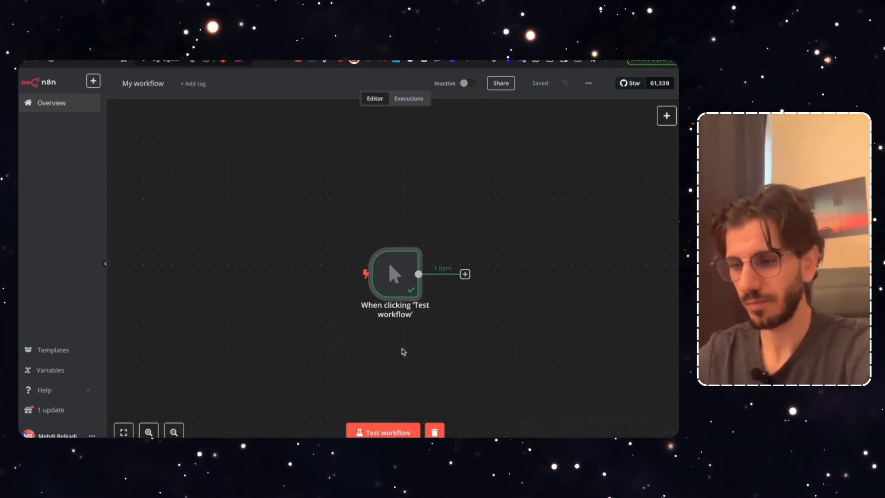
scroll(350, 356, right, 1)
scroll(392, 353, right, 3)
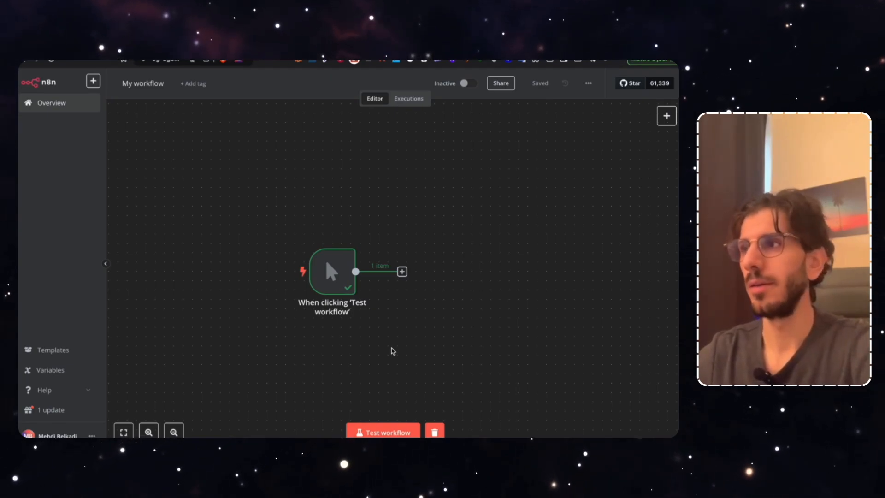
scroll(425, 301, right, 2)
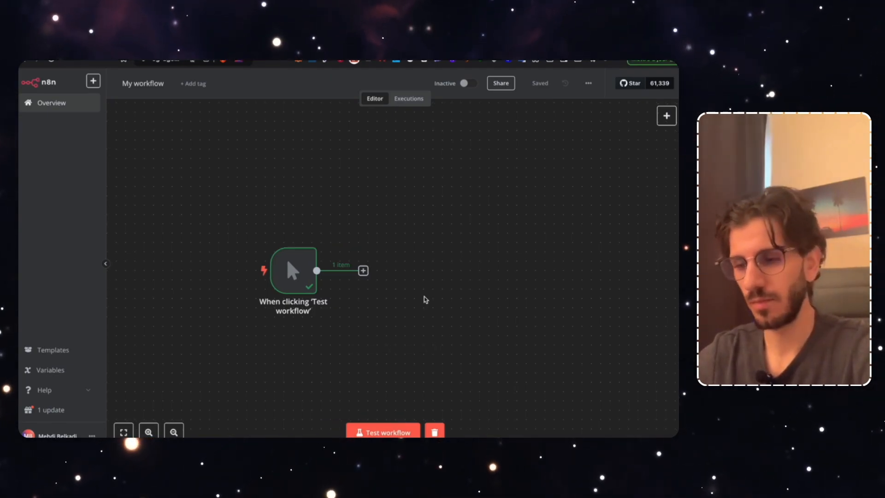
Add an Edit Fields (Set) node after the manual trigger
click(363, 271)
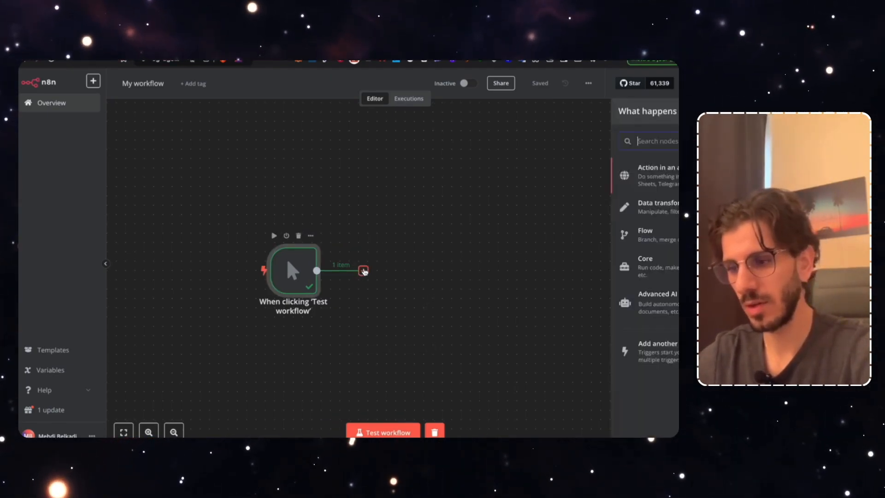
text(edit)
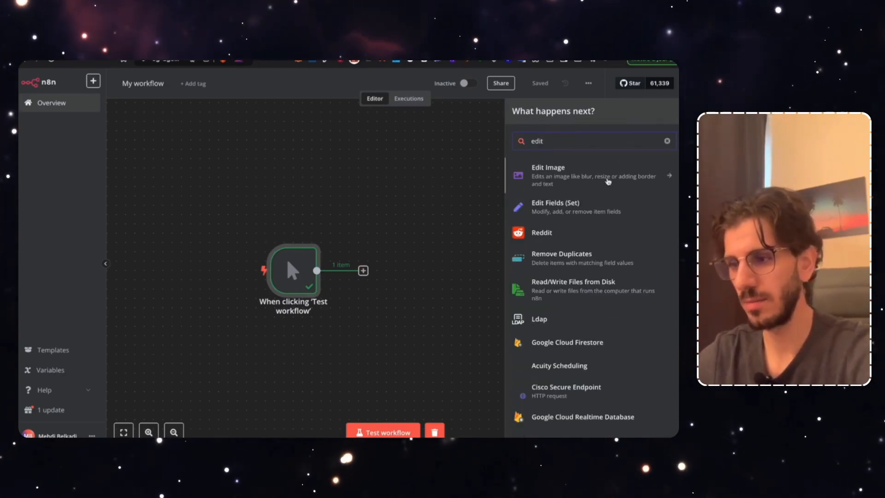
click(566, 211)
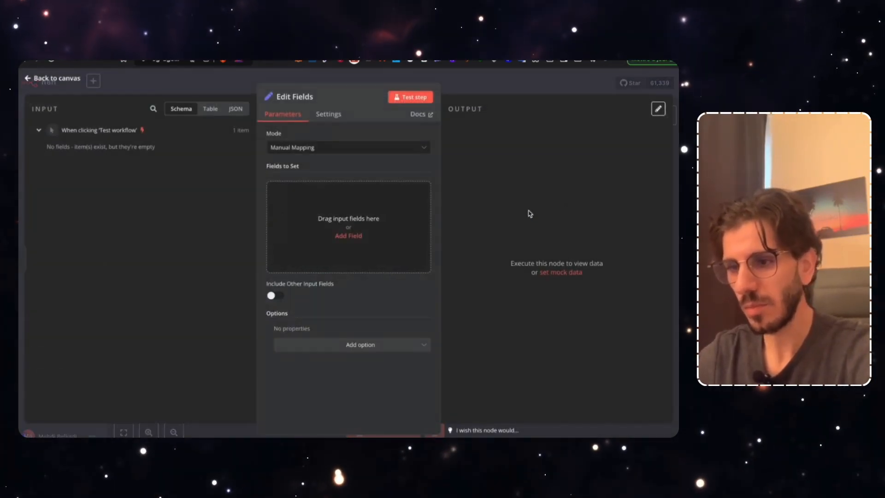
Add a String field named date_du_jour and switch its value to Expression mode
click(343, 241)
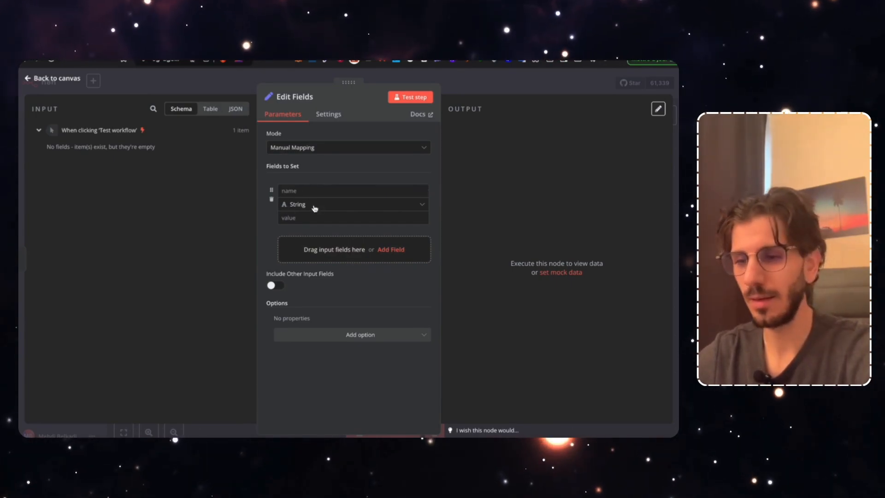
click(306, 190)
text(date)
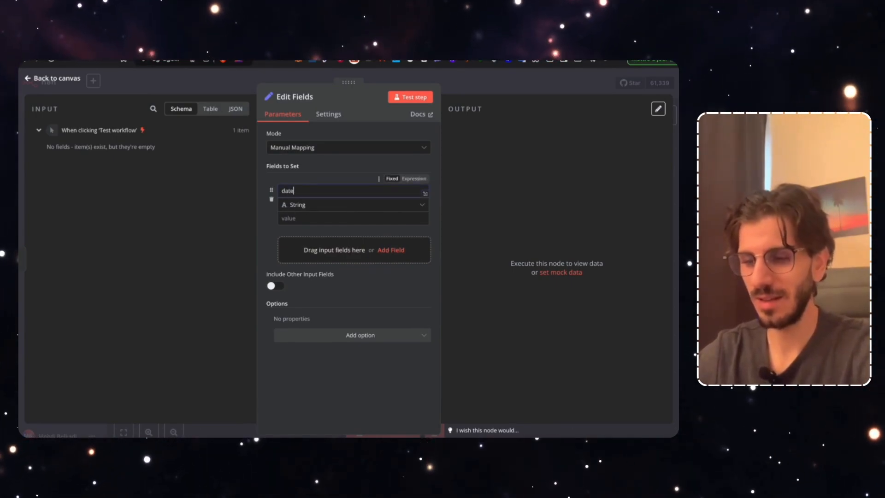
text(_du_jour)
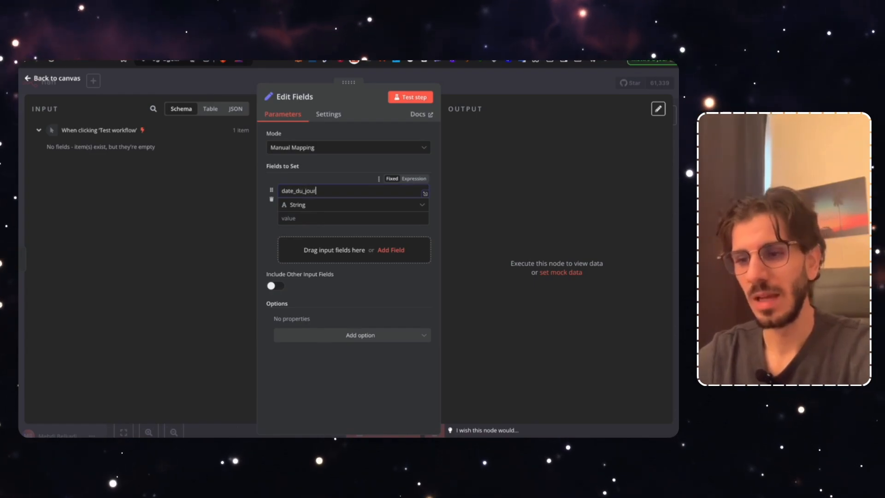
click(306, 217)
click(413, 230)
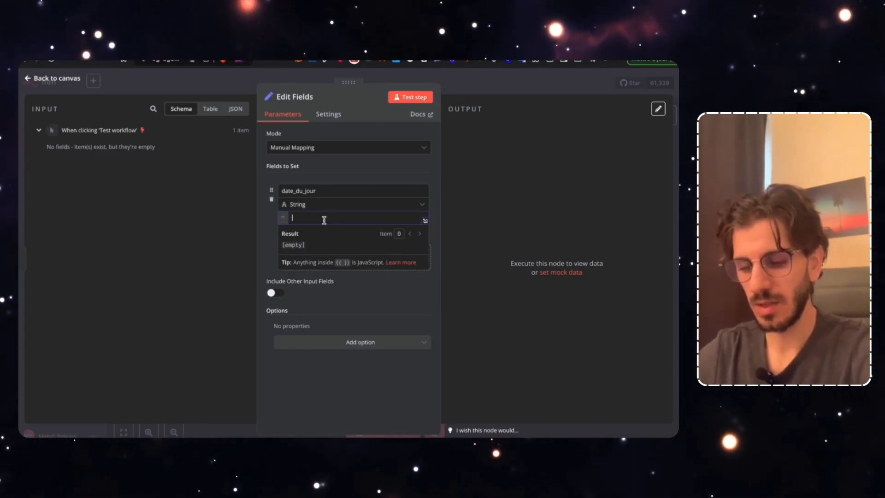
Set the date_du_jour value to {{ $now }}, previewing the current DateTime, then switch to the N8N Assistant
text({{ )
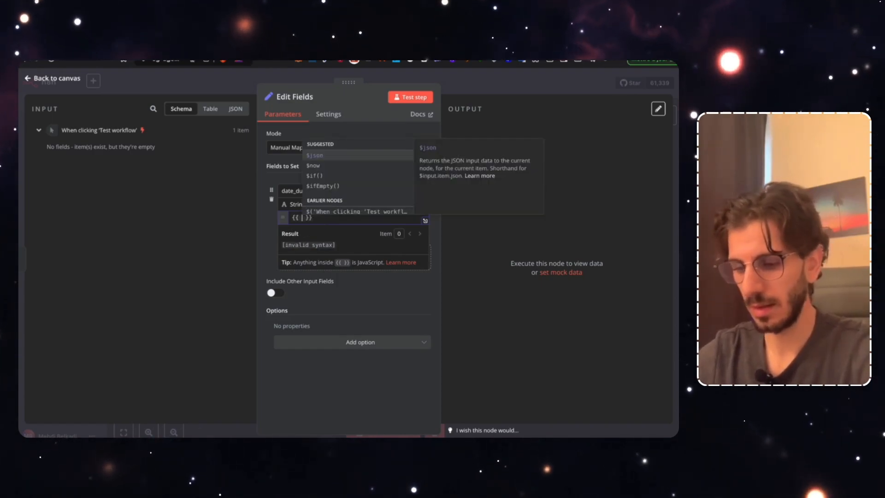
text(ne)
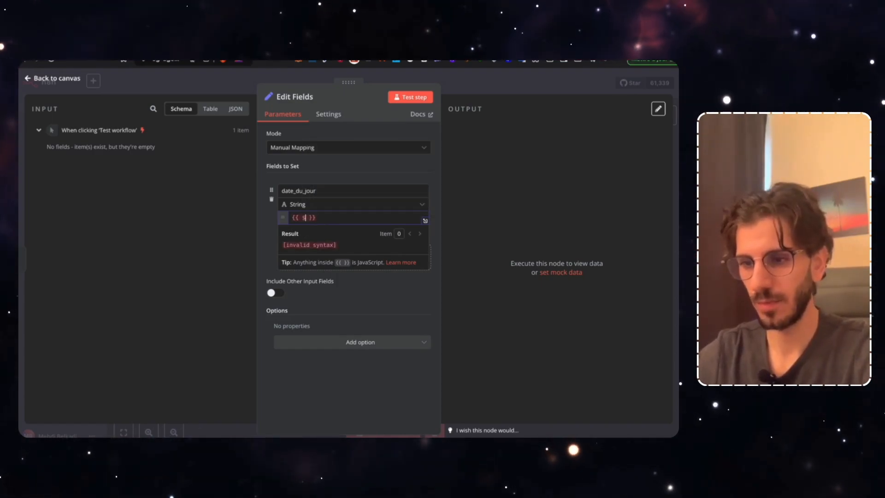
click(320, 168)
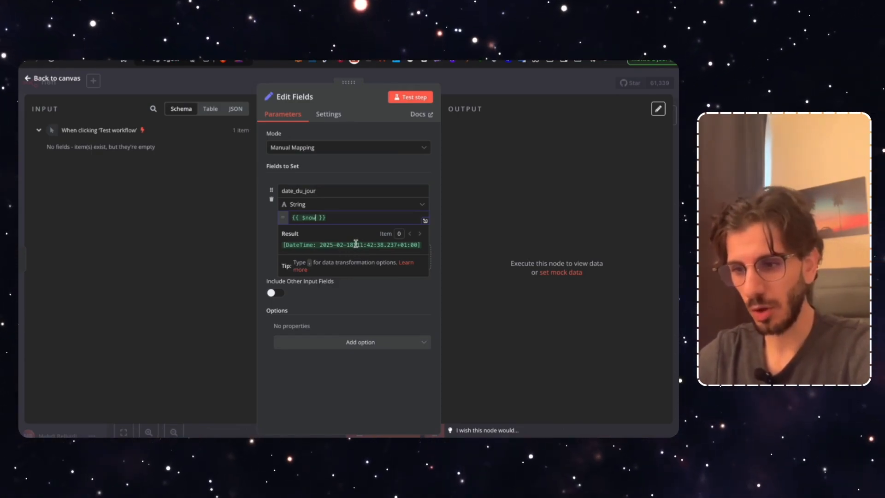
drag(283, 245, 376, 245)
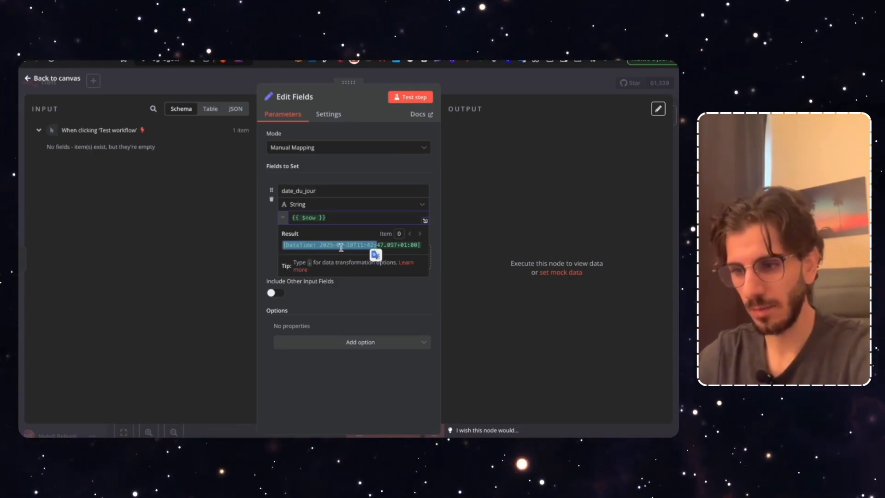
click(308, 247)
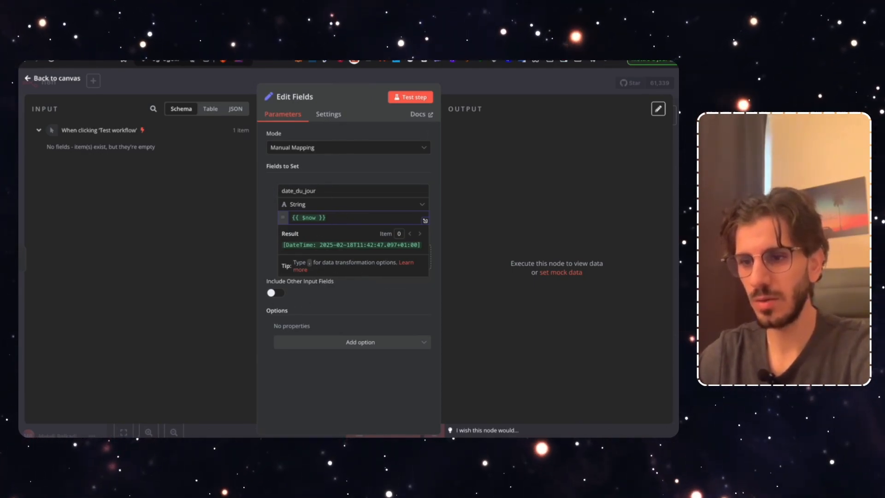
key(ctrl+Tab)
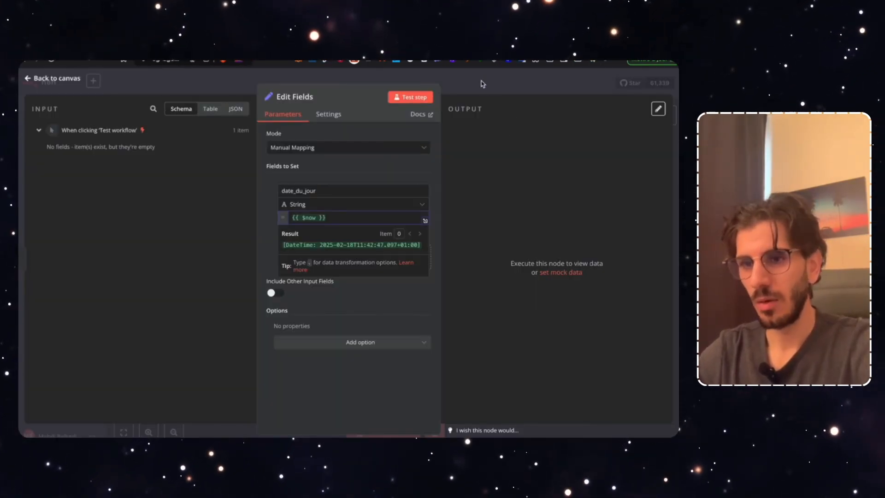
click(482, 83)
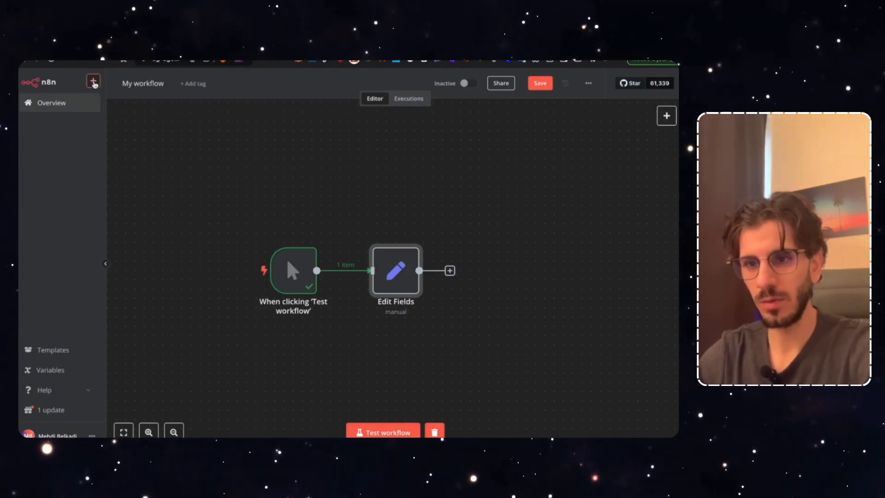
click(93, 82)
click(118, 103)
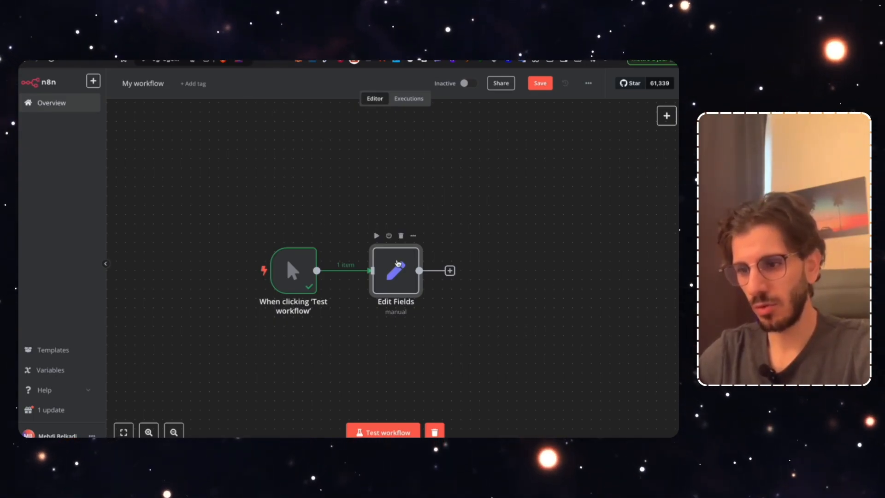
double_click(396, 270)
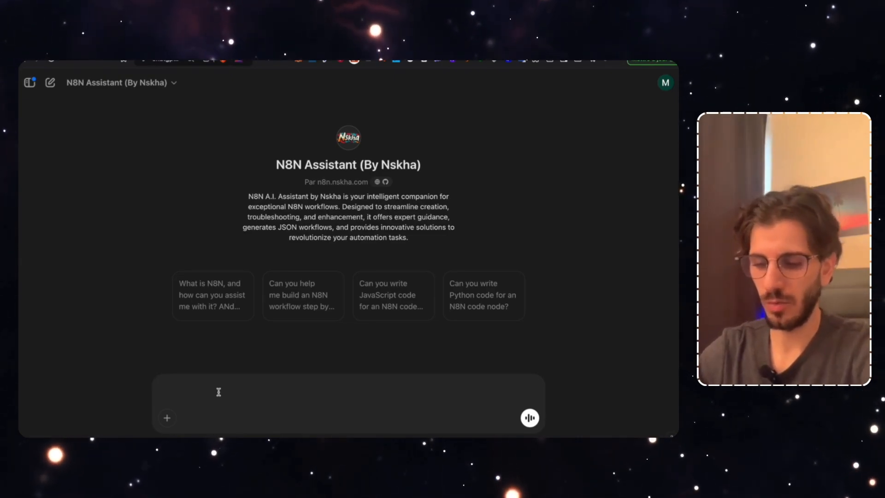
Ask the N8N Assistant for an expression showing today's date as '18 février 2025'
text(donne mo)
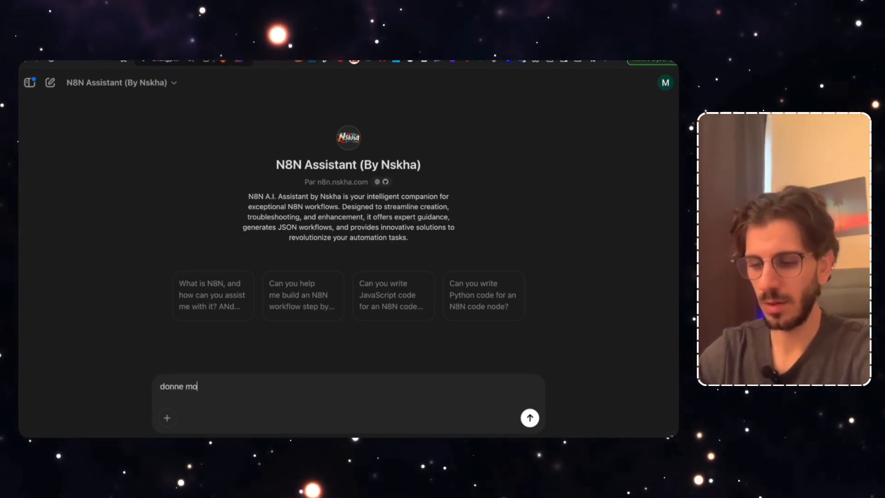
text(i une expressio)
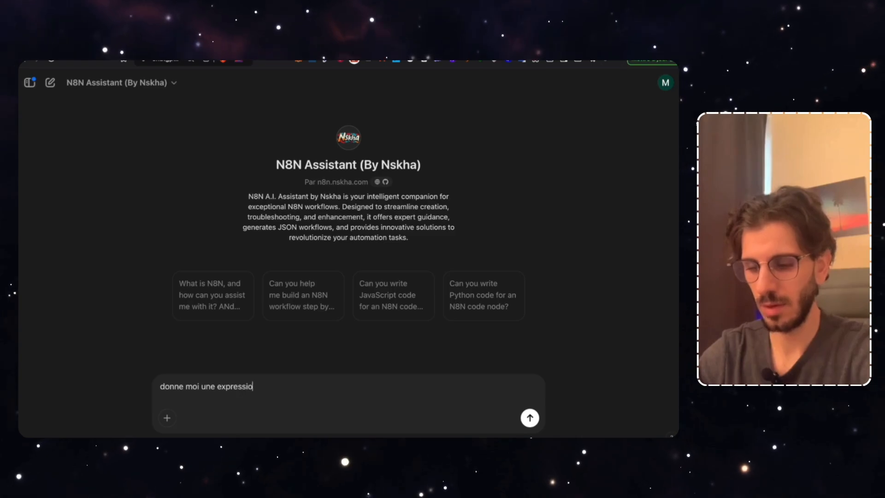
text(n pour afficher )
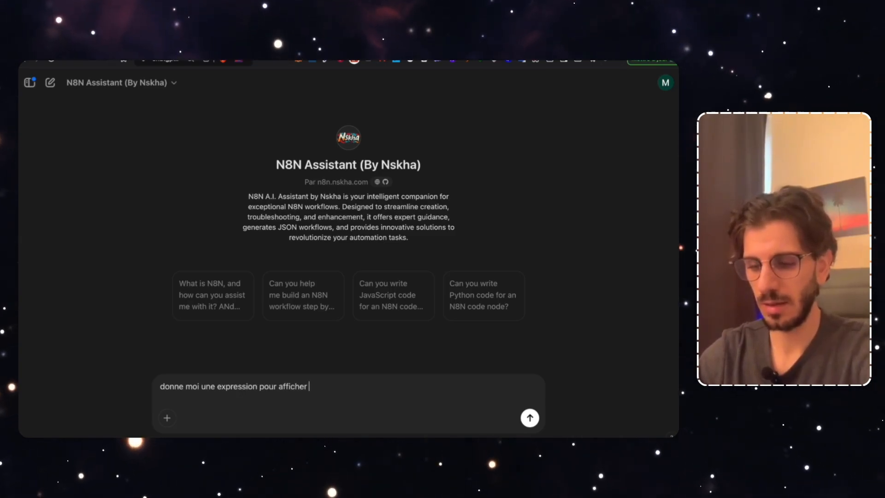
text(la date du jour)
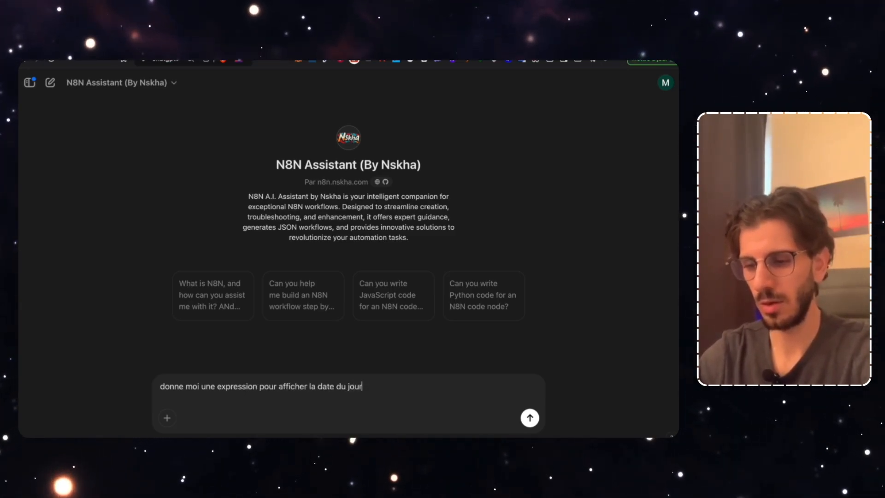
text( sous le from)
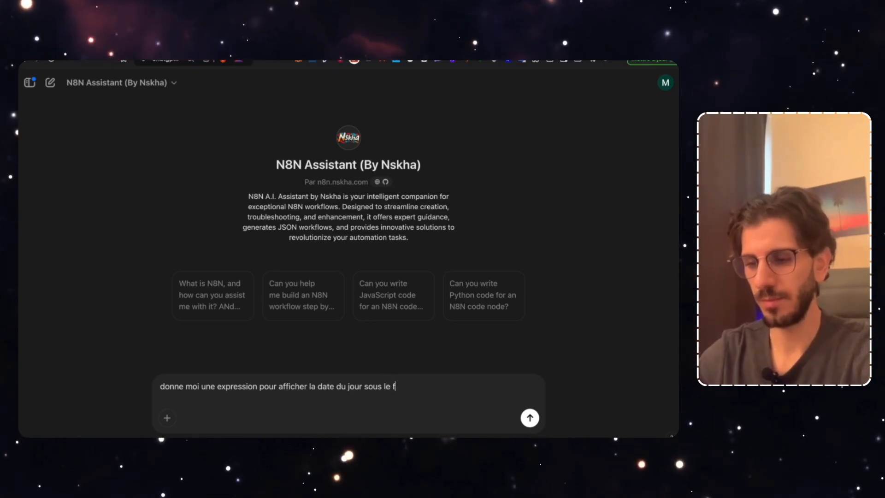
key(BackSpace)
key(BackSpace)
key(BackSpace)
text(ormat : )
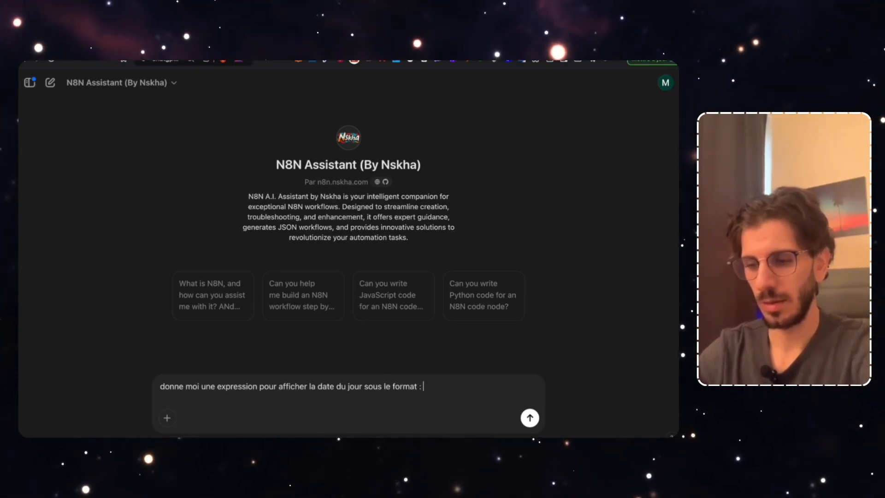
text(18 février 2025)
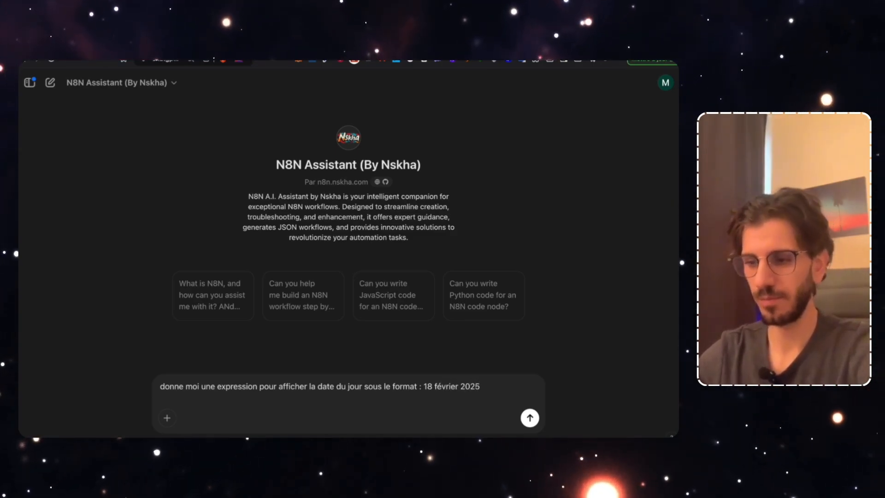
key(Return)
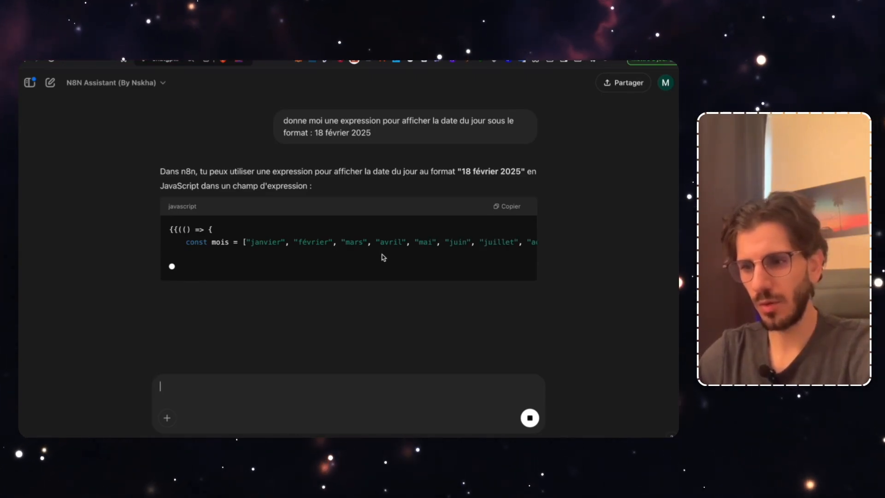
scroll(386, 257, right, 3)
scroll(386, 257, left, 5)
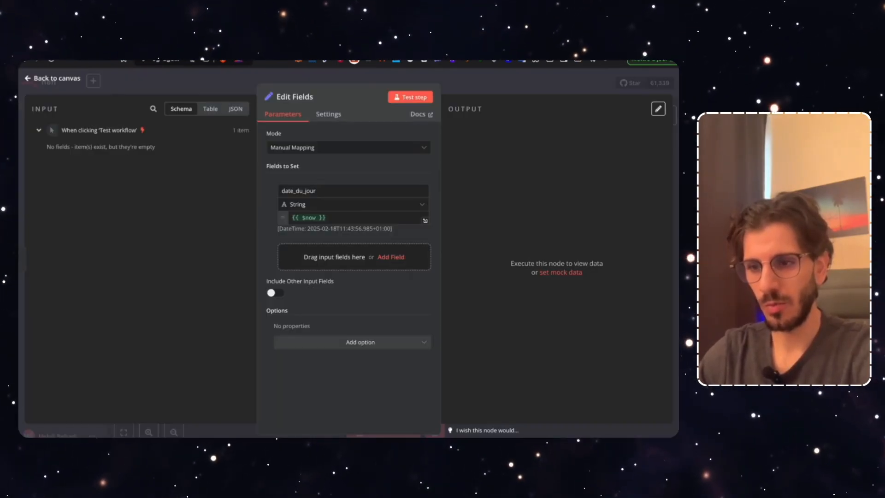
Paste the copied date code into date_du_jour and test the step, outputting '18 février 2025'
click(357, 216)
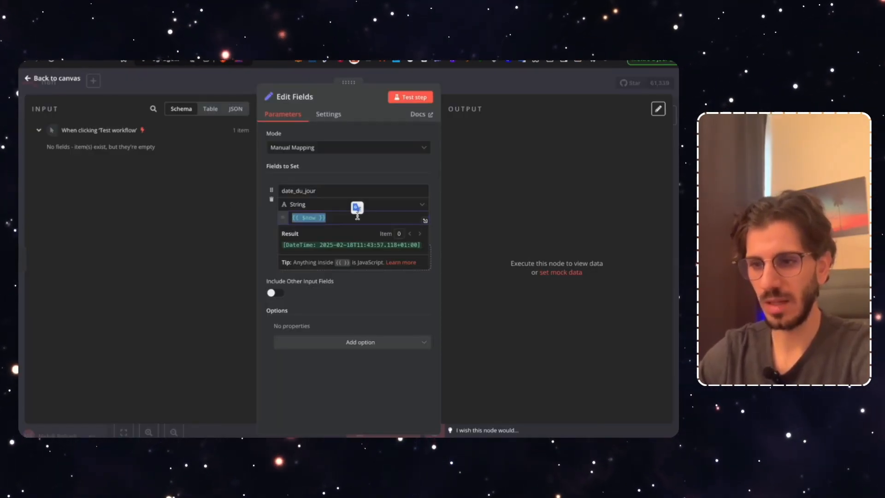
text({{(() => {   const date = new Date();   const options = { day: 'numeric', month: 'long', year: 'numeric' };   return date.toLocaleDateString('fr-FR', options); })()}})
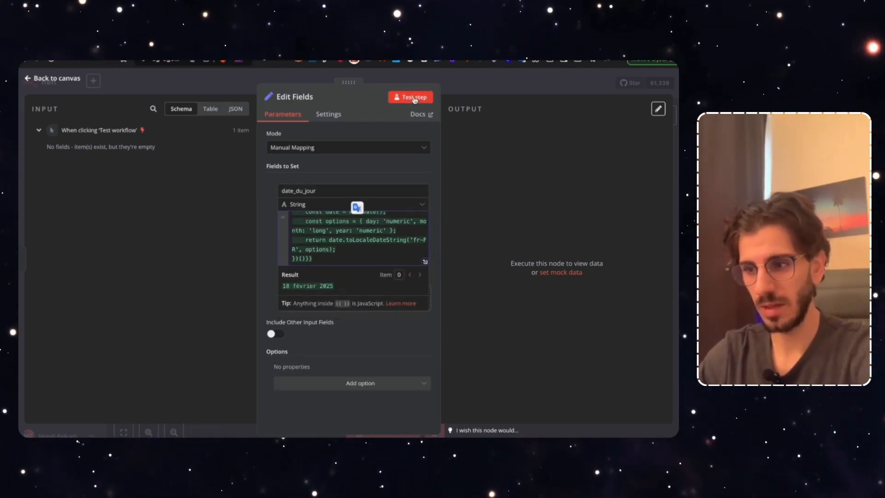
click(414, 98)
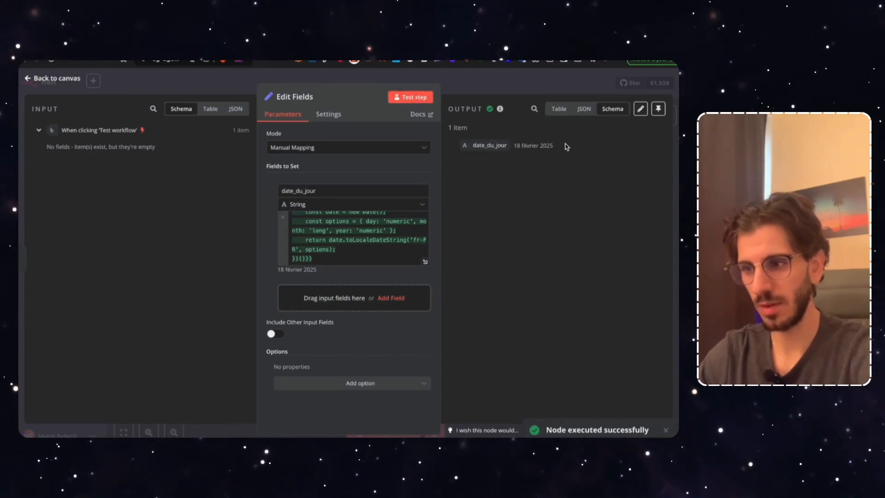
Back on the canvas, search for OpenAI as the node after Edit Fields
click(454, 82)
click(466, 271)
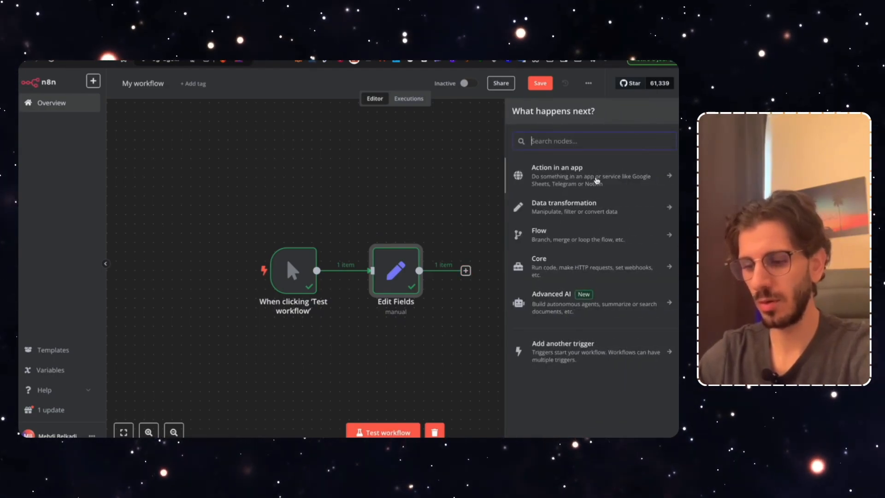
text(open)
click(590, 170)
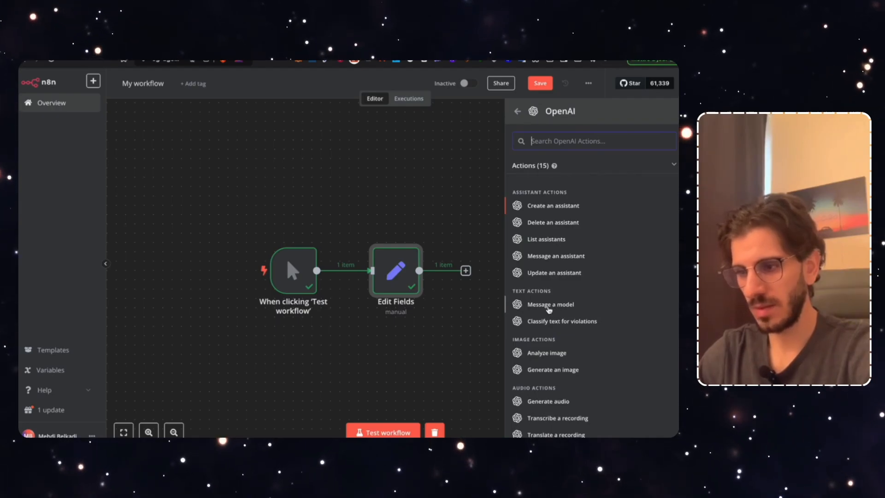
Add an OpenAI 'Message a Model' node after Edit Fields, then close its settings
click(548, 307)
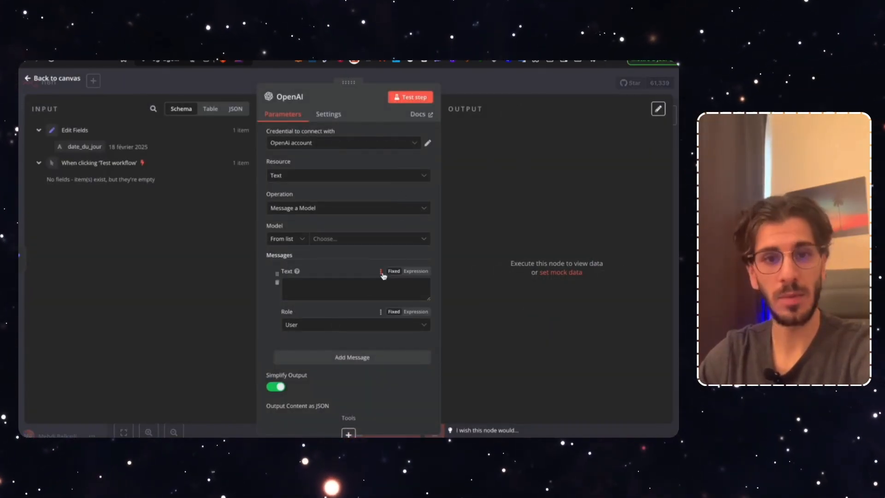
click(493, 84)
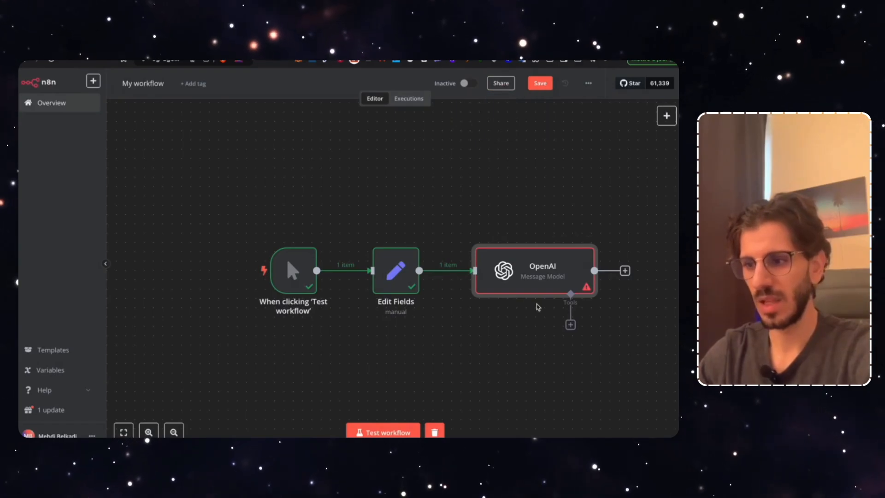
Choose GPT-4O from the OpenAI node's Model dropdown and return to the canvas
double_click(525, 276)
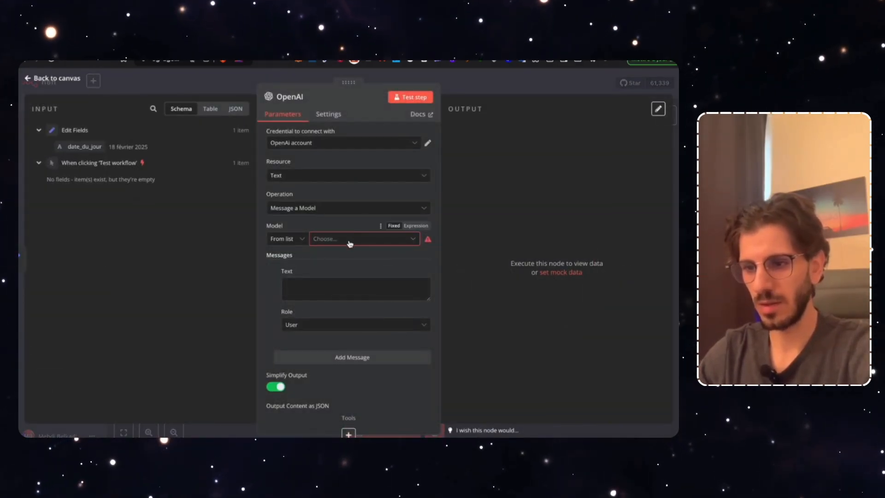
click(350, 243)
text(gpt-4o)
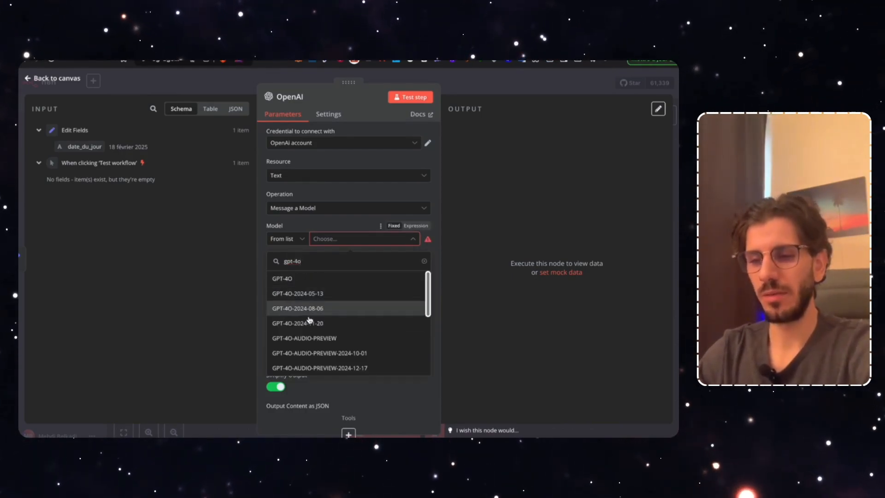
click(283, 278)
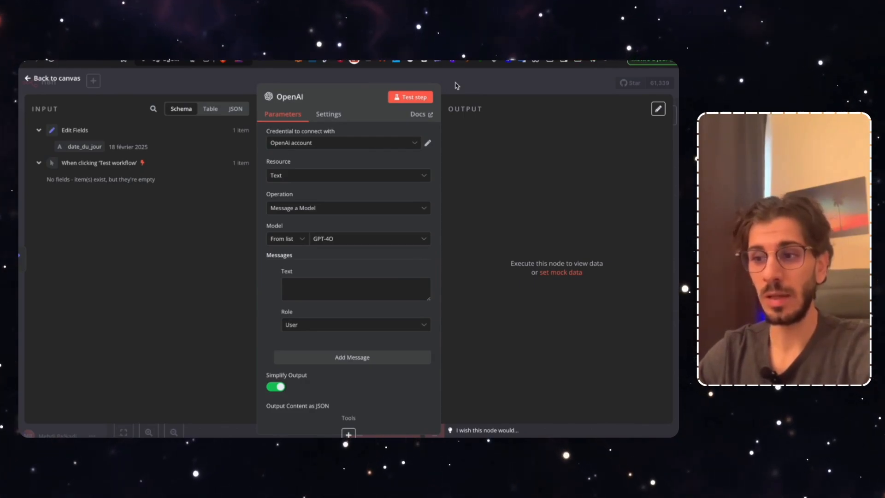
click(456, 86)
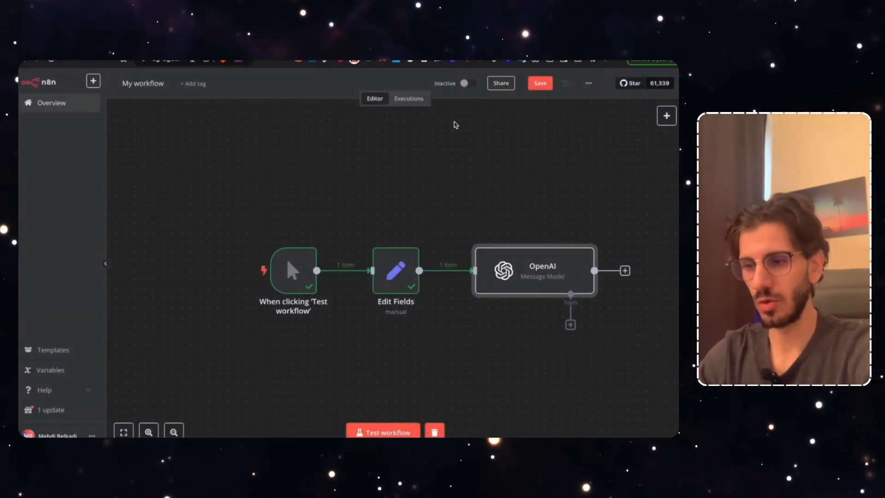
Deselect the OpenAI node and save the trigger → Edit Fields → OpenAI workflow
click(539, 208)
scroll(453, 207, right, 1)
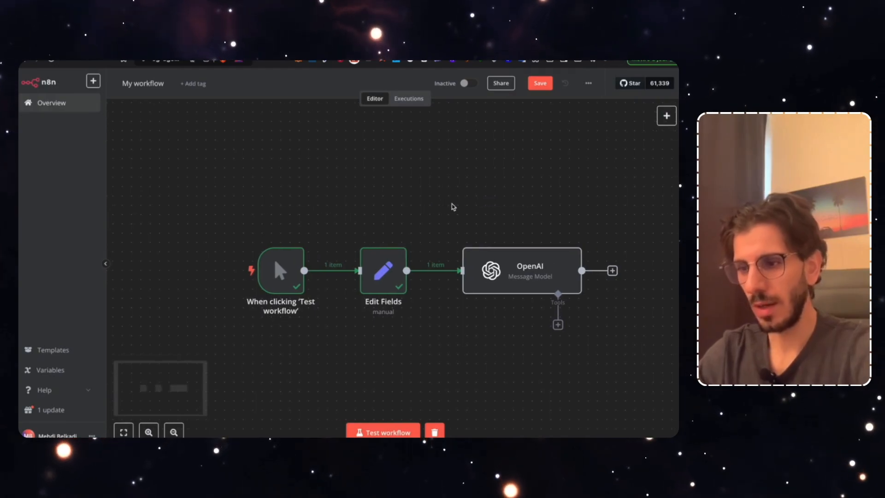
scroll(453, 206, right, 5)
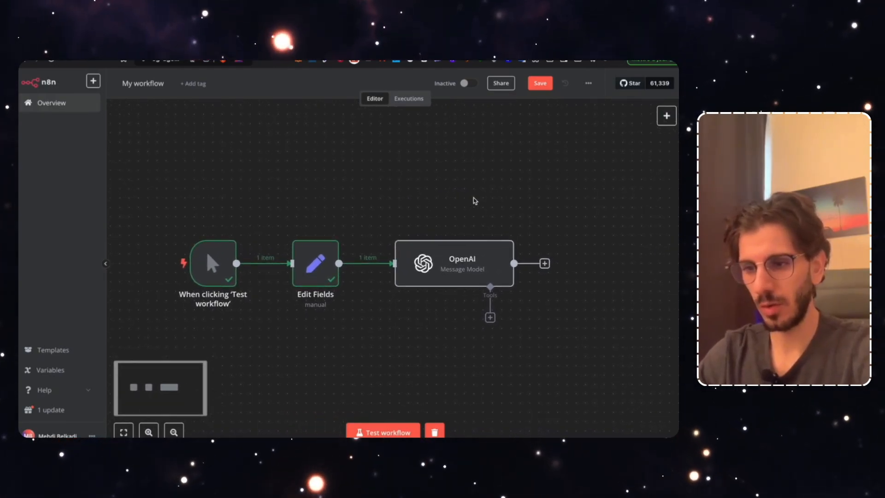
click(540, 83)
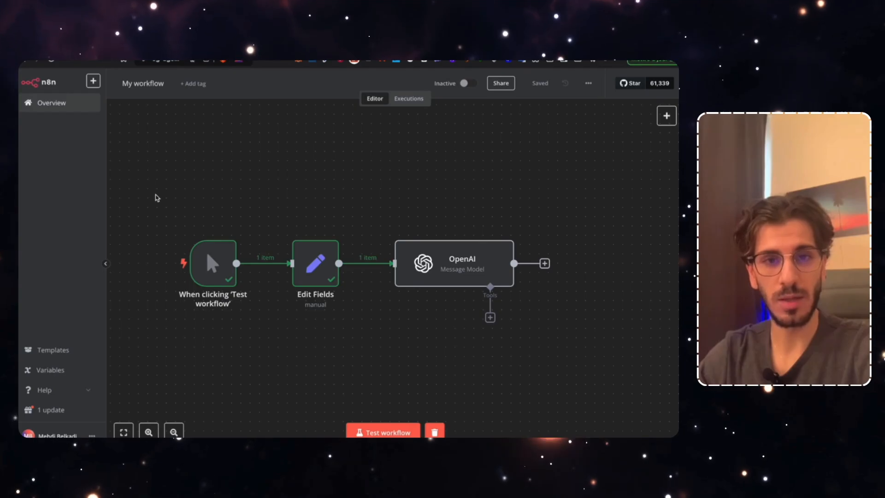
scroll(431, 320, right, 5)
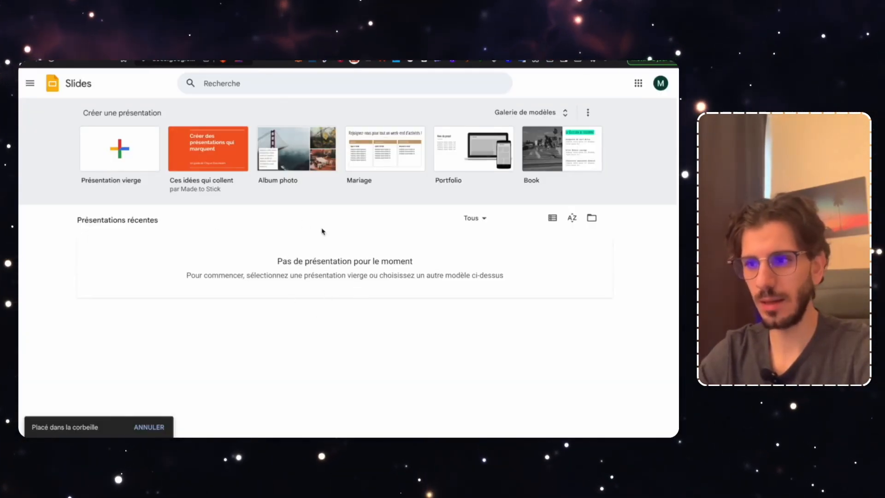
Expand 'Galerie de modèles' and scroll through the Personnel, Professionnel and Enseignement templates
click(522, 114)
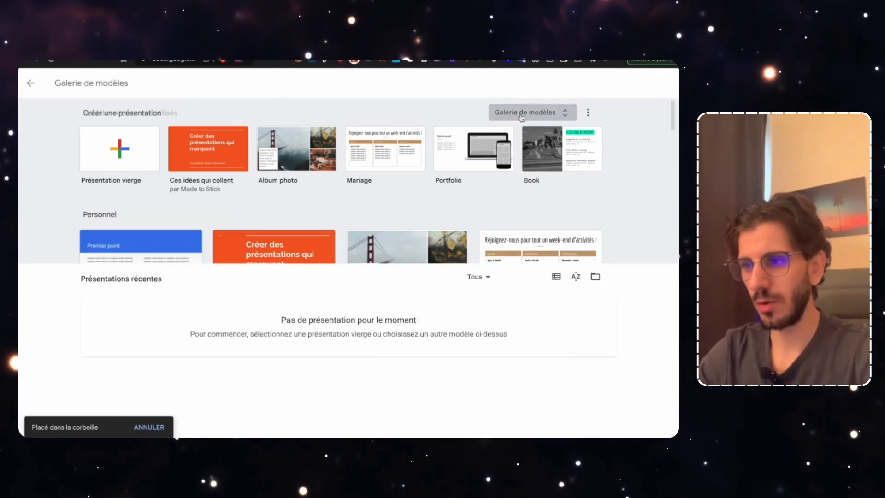
scroll(418, 310, down, 1)
scroll(417, 310, up, 1)
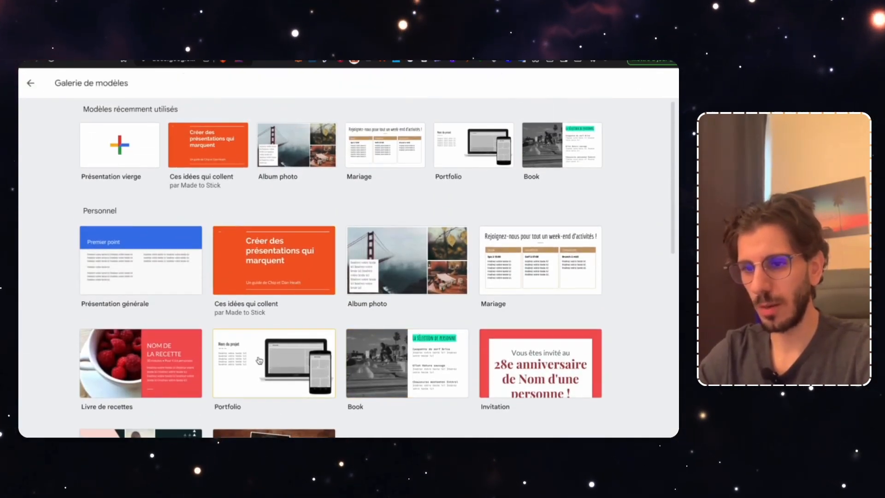
scroll(259, 361, down, 2)
scroll(272, 260, down, 2)
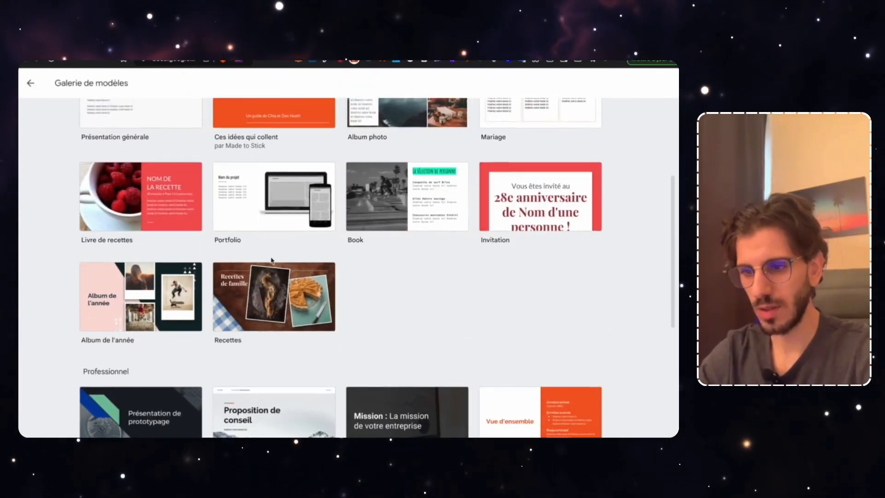
scroll(272, 261, down, 6)
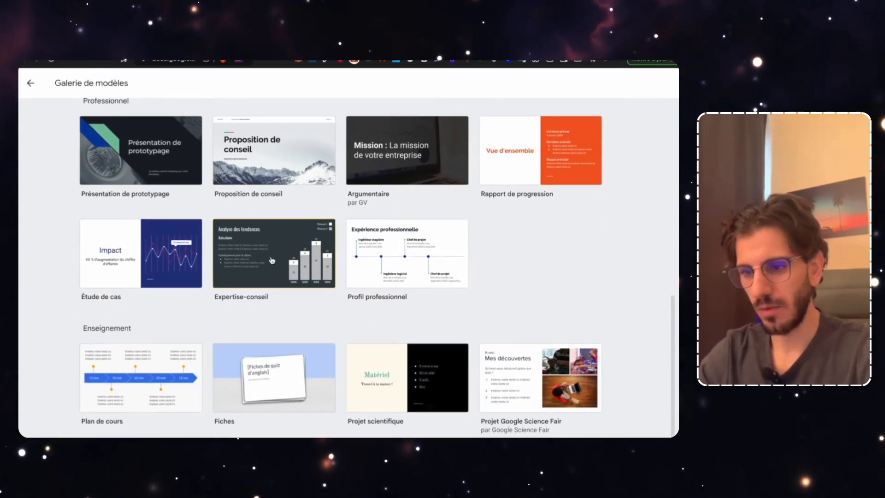
scroll(272, 260, up, 2)
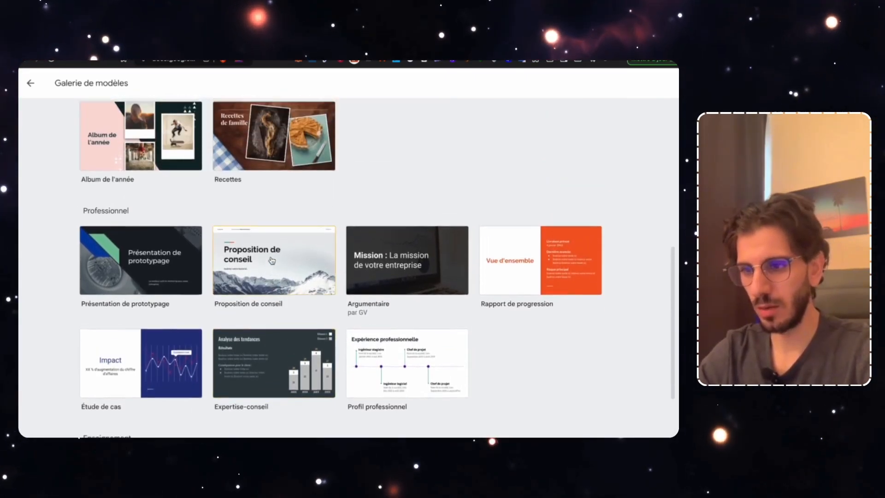
scroll(272, 260, up, 8)
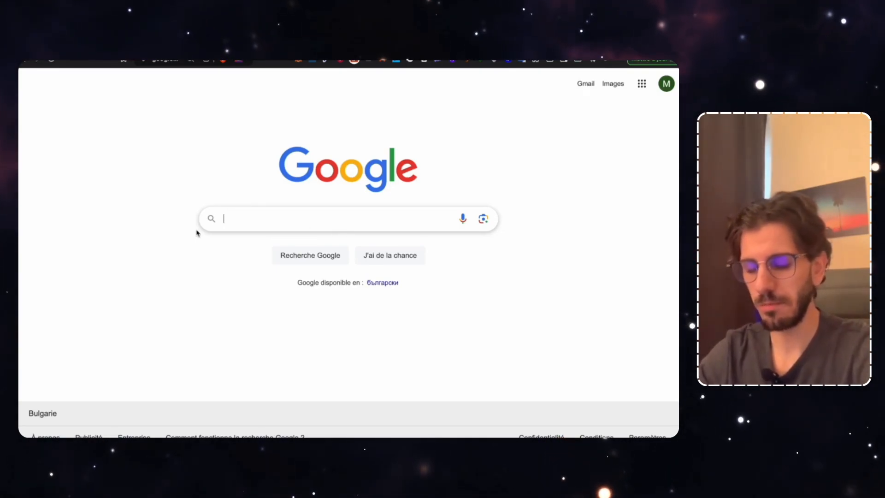
Search Google for 'templates googles slides free', skim the results, then go to Slidesgo
text(templat)
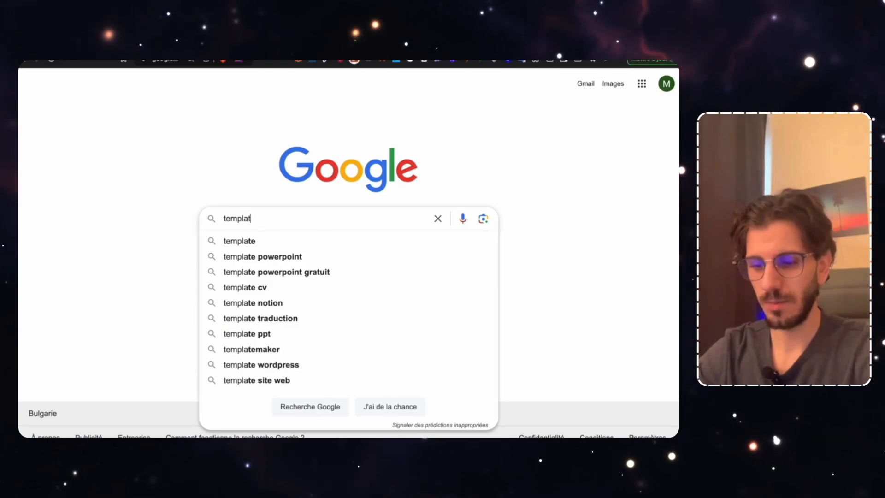
text(es googl)
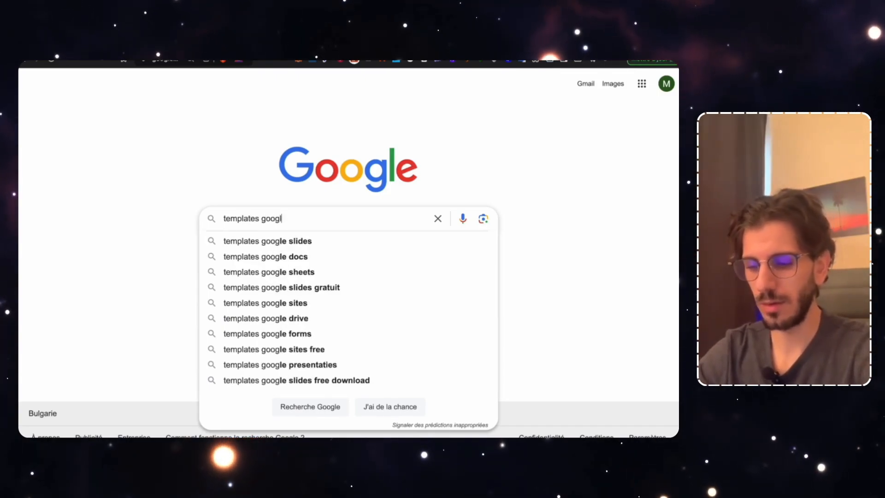
text(es slides free)
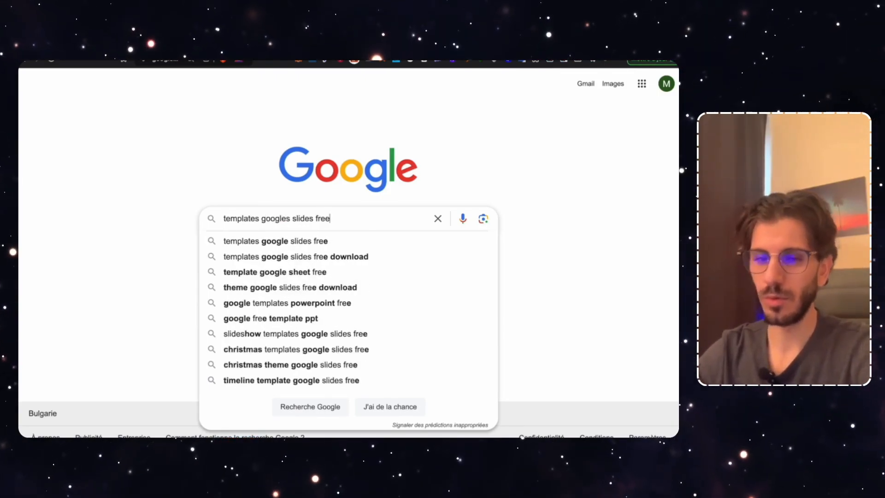
key(Return)
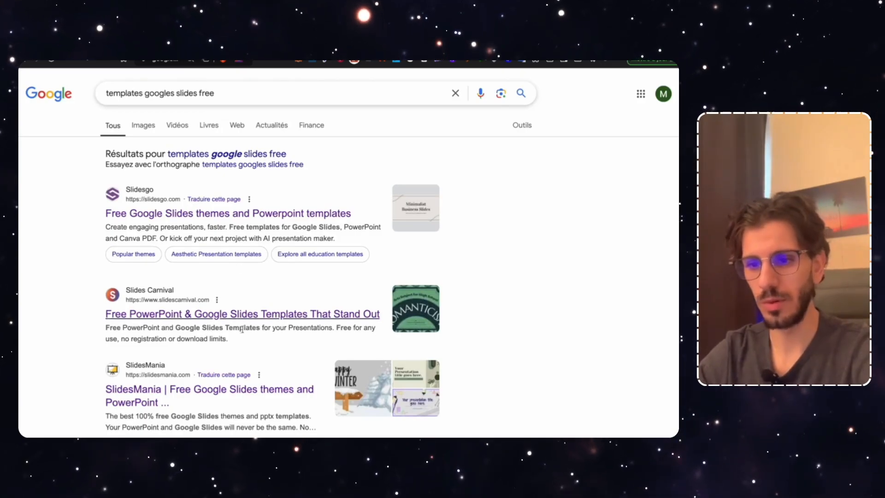
scroll(235, 401, down, 3)
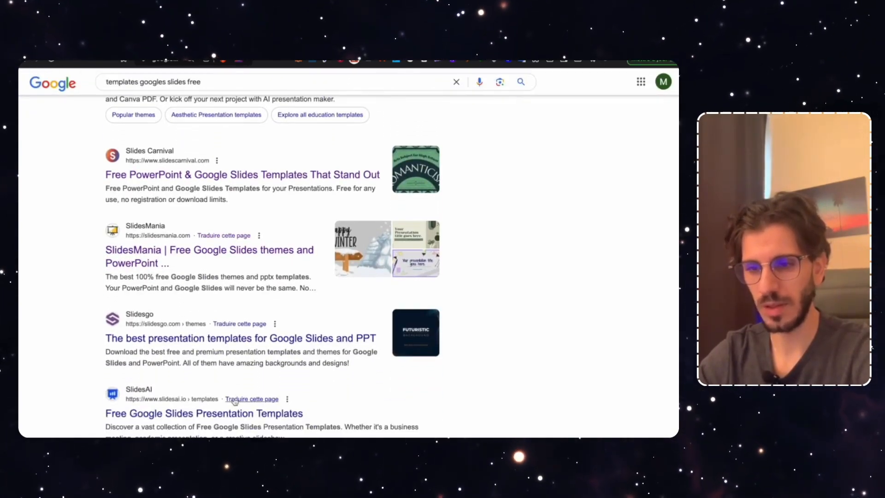
scroll(235, 400, down, 1)
scroll(234, 399, down, 1)
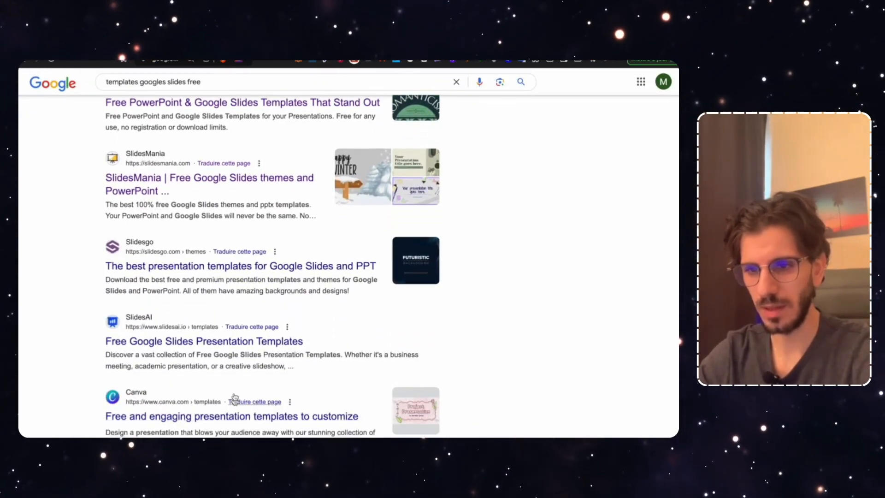
scroll(234, 397, up, 5)
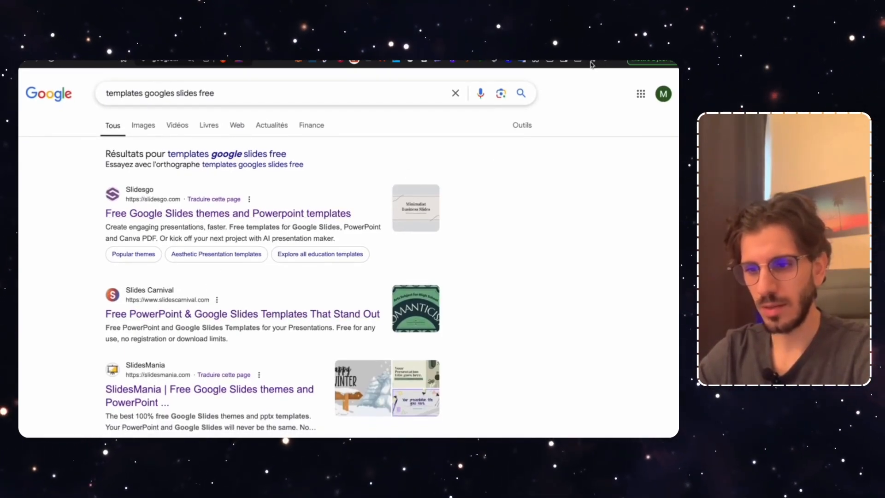
key(ctrl+Tab)
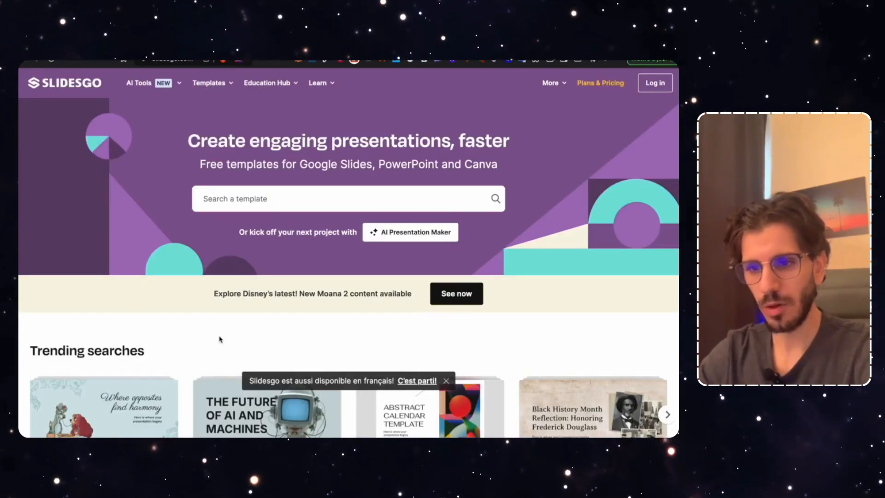
Scroll down the Slidesgo homepage to browse the Latest themes presentation cards
scroll(220, 339, down, 8)
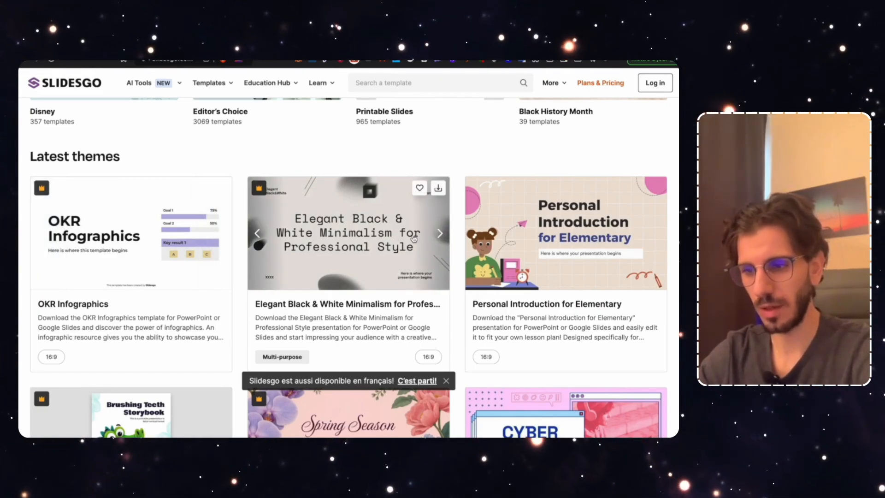
scroll(288, 291, down, 2)
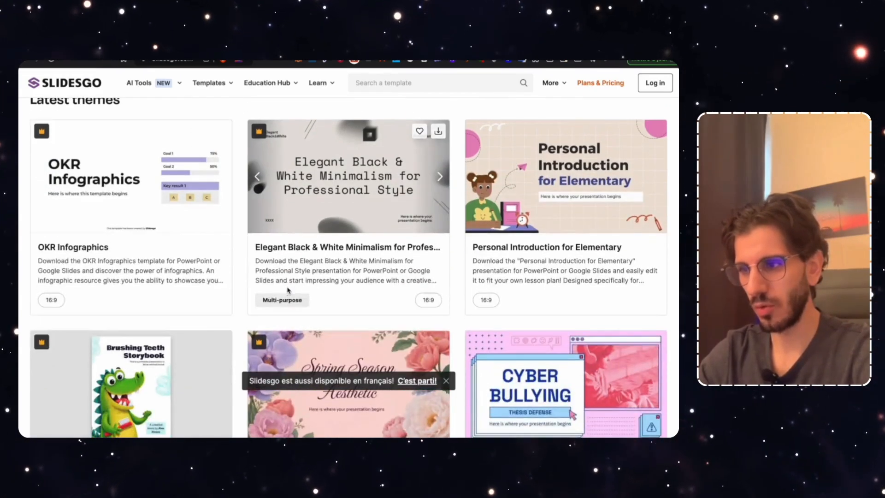
scroll(331, 281, up, 1)
scroll(371, 273, down, 1)
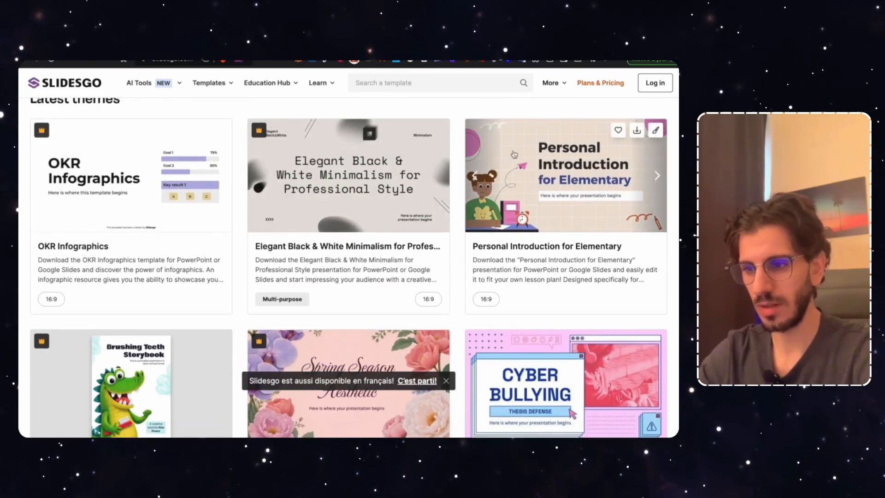
scroll(527, 226, down, 2)
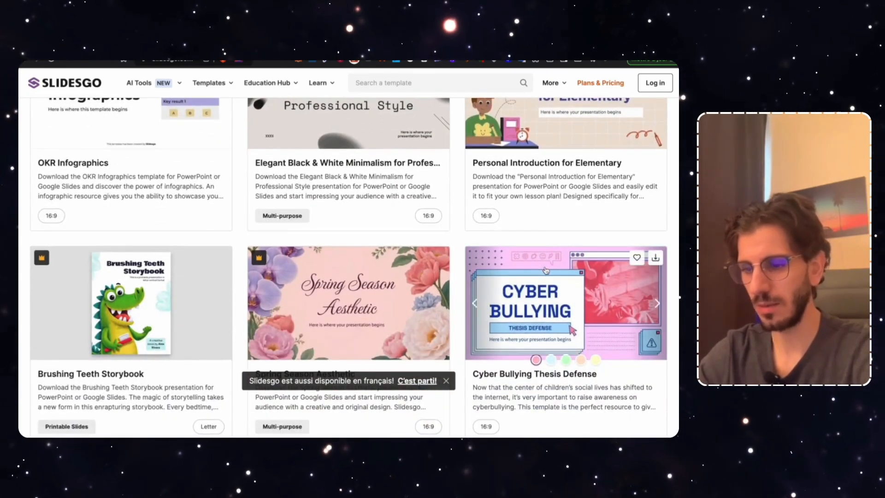
scroll(539, 253, down, 2)
scroll(546, 270, down, 5)
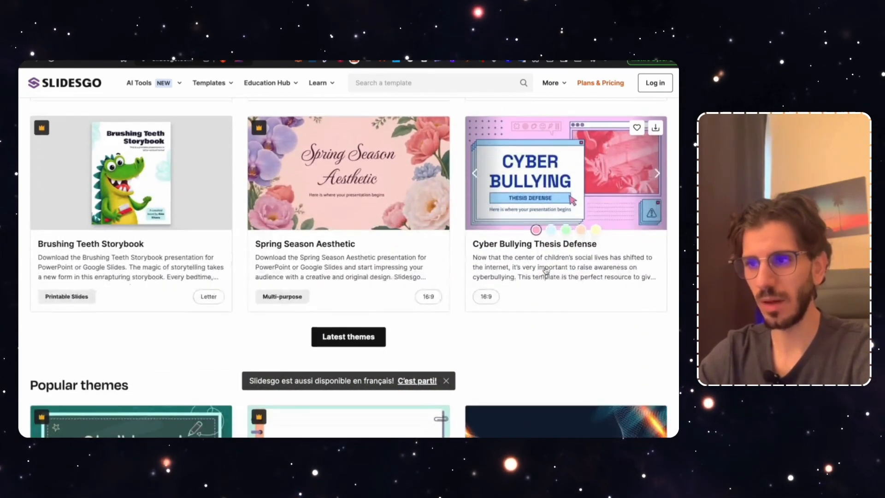
scroll(546, 270, up, 9)
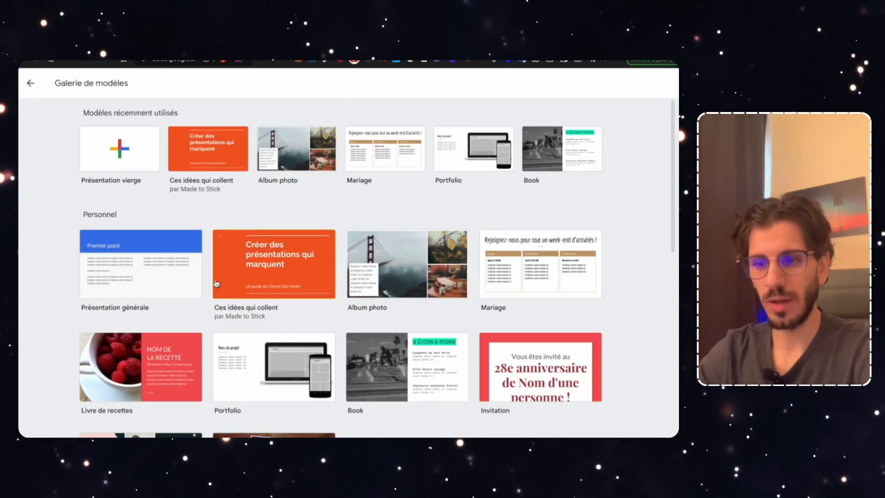
Create a presentation from the 'Ces idées qui collent' template and review its 21 slides in the filmstrip
click(277, 266)
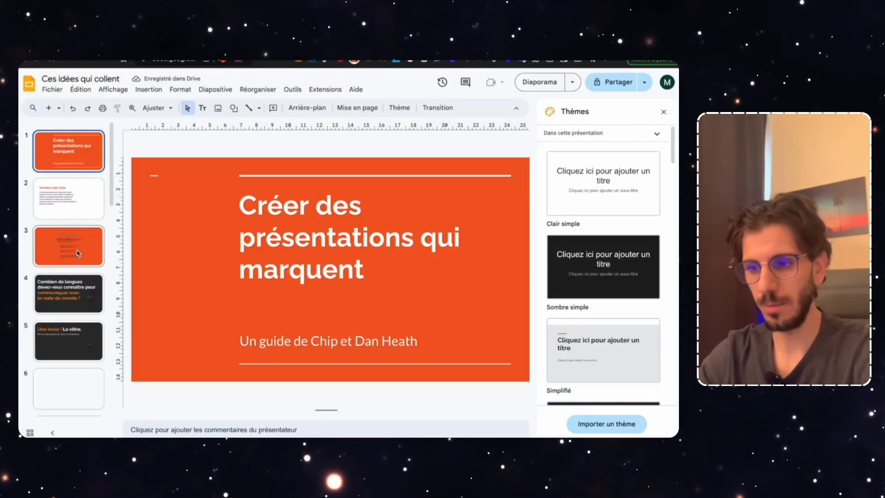
scroll(78, 253, down, 10)
scroll(79, 252, down, 5)
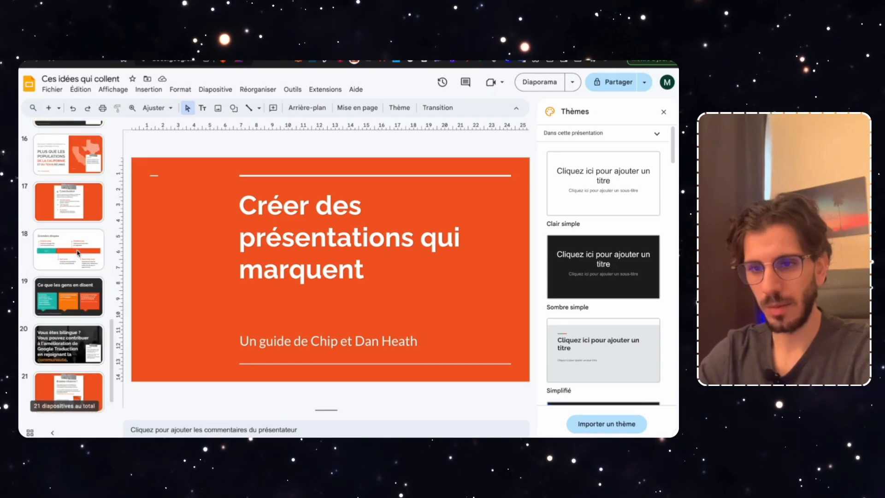
scroll(79, 253, up, 15)
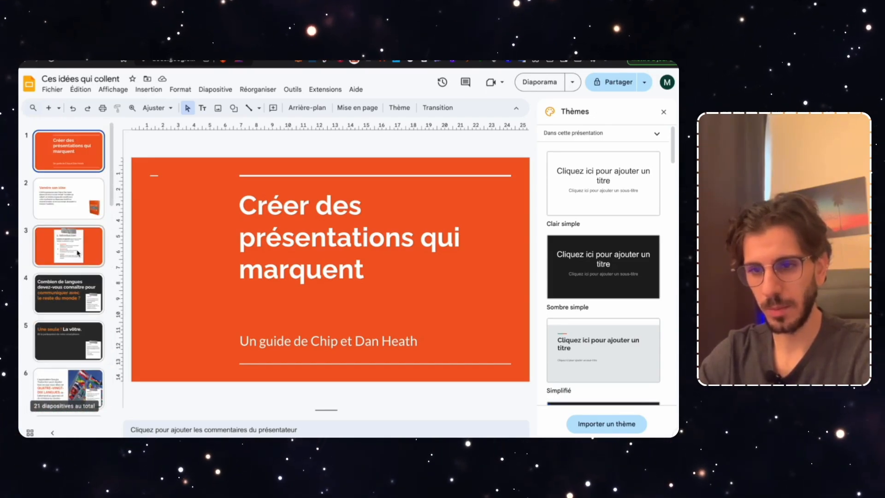
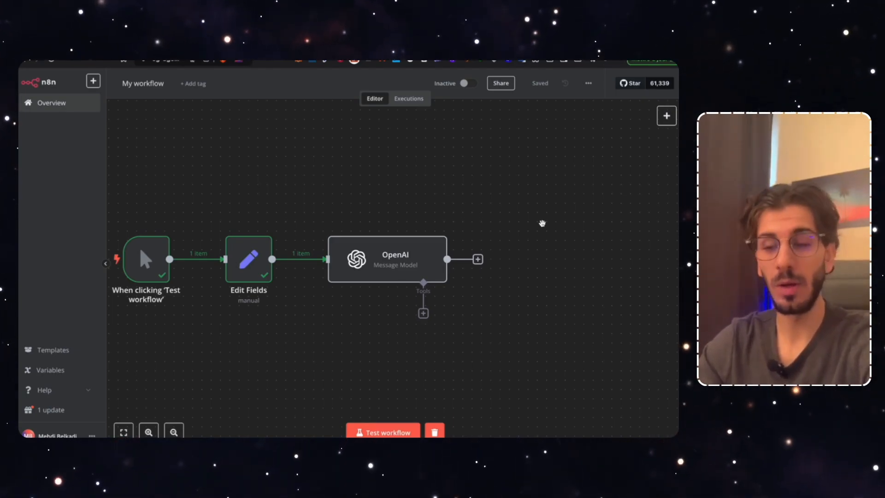
Pan the canvas right to the OpenAI Message Model node and add a step after it
scroll(509, 306, right, 2)
drag(532, 306, 483, 302)
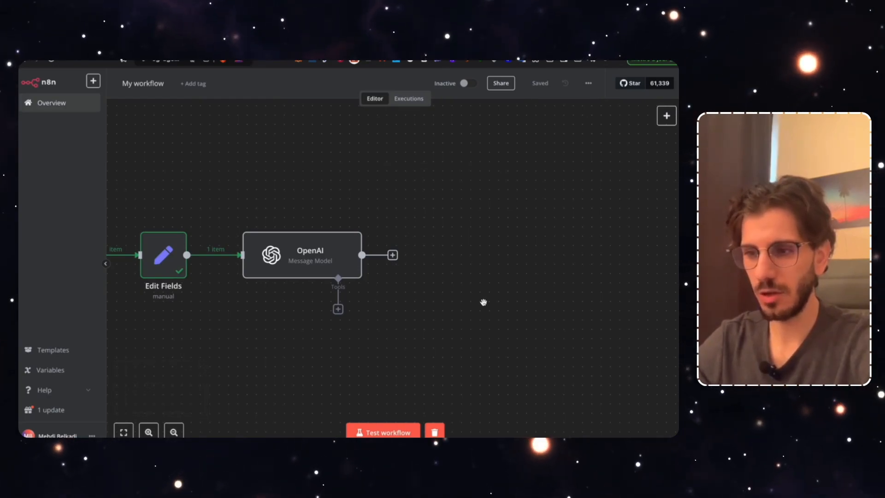
click(393, 254)
Add a Google Drive 'Create folder' node after OpenAI and start creating a new Google Drive credential
text(drive)
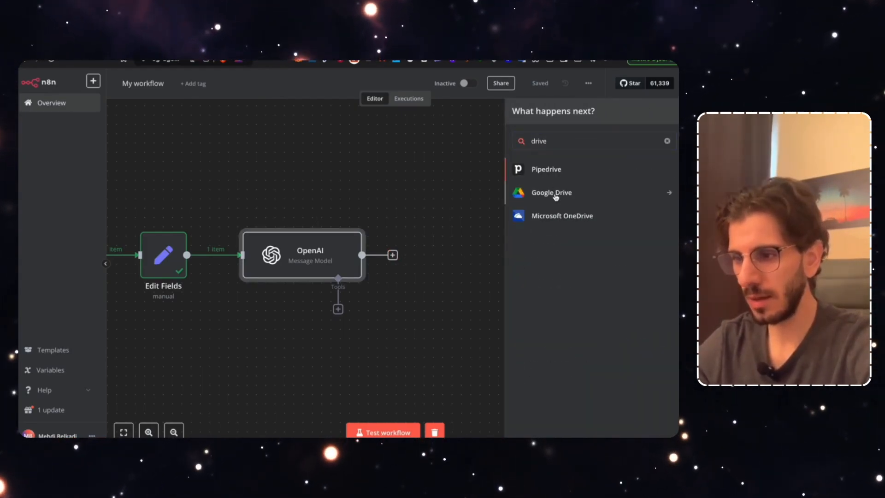
click(555, 197)
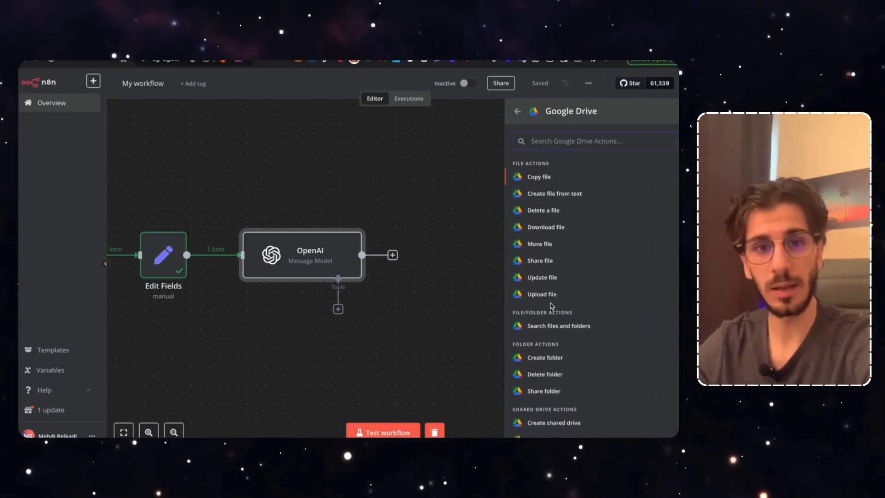
scroll(548, 339, down, 1)
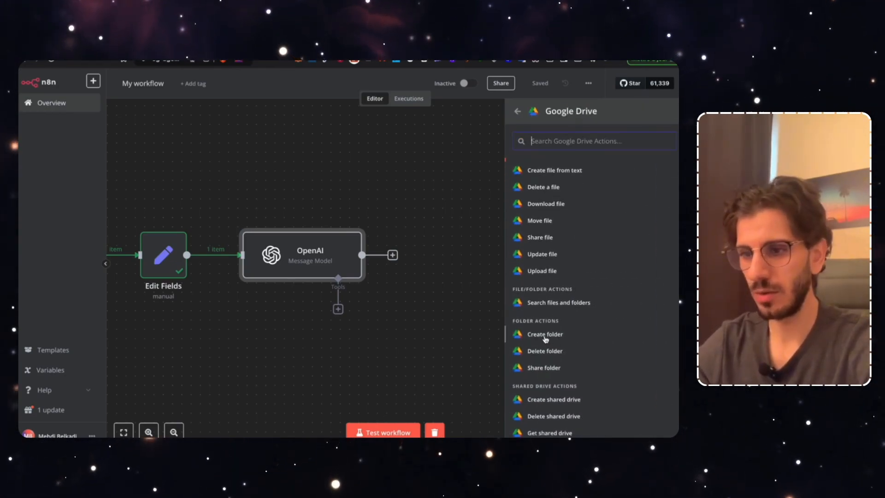
click(545, 335)
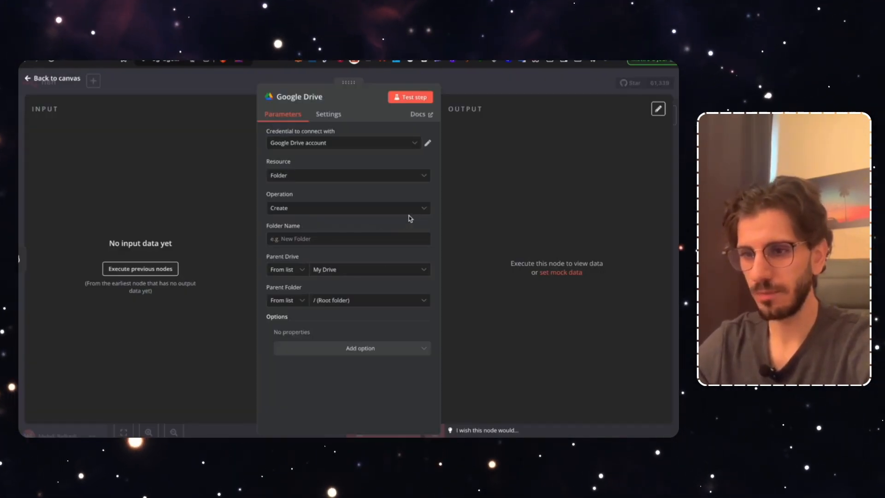
click(328, 146)
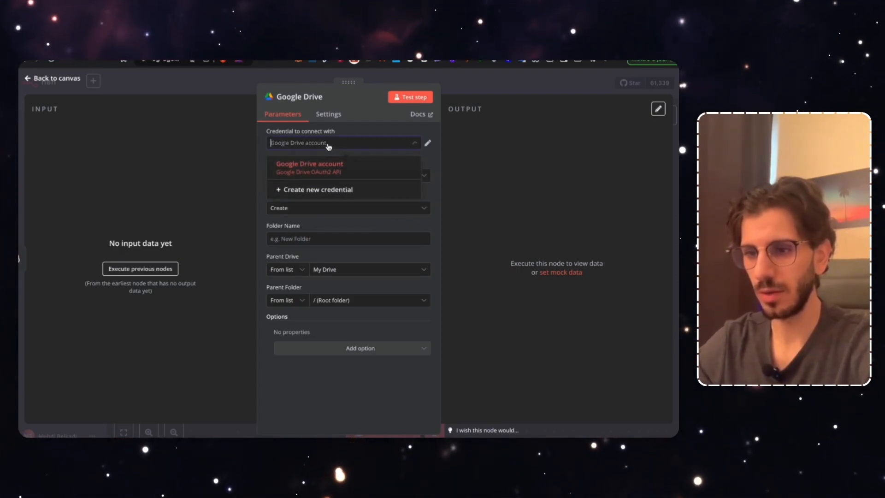
click(319, 189)
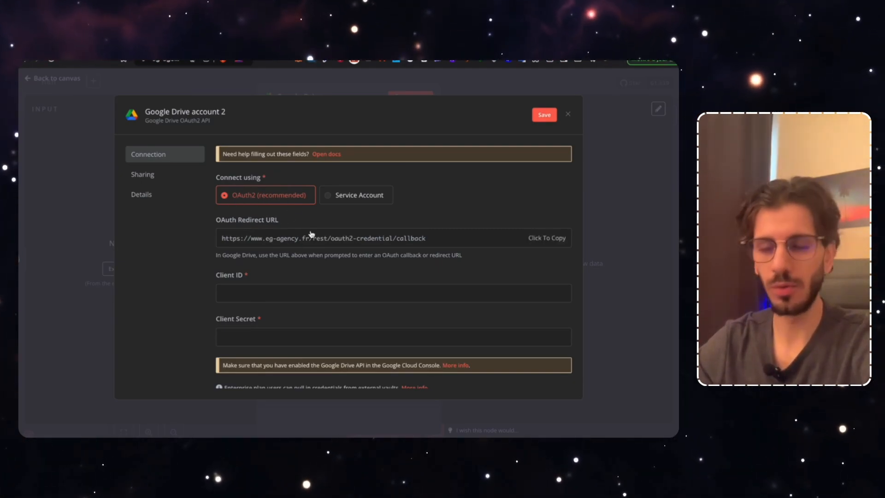
scroll(287, 297, down, 1)
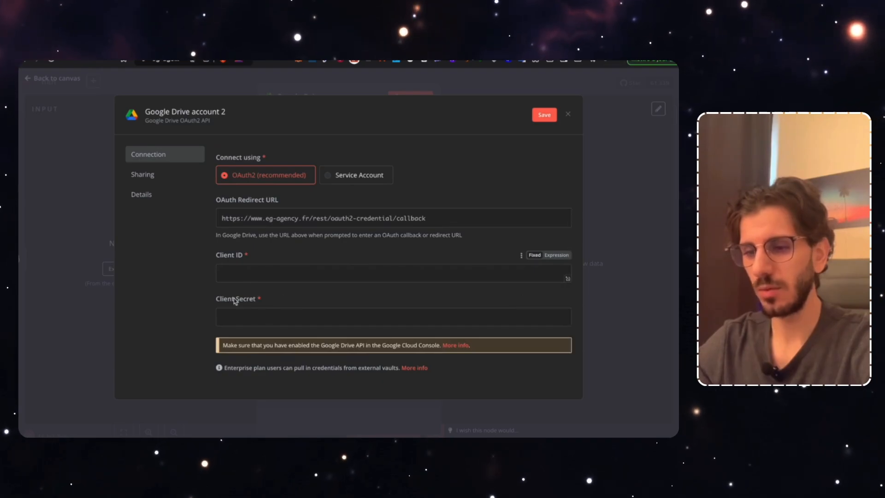
scroll(261, 300, up, 1)
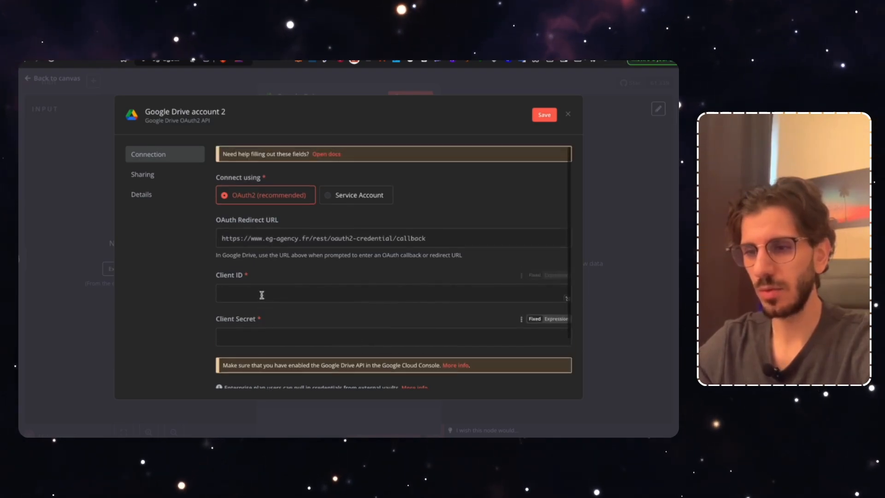
click(327, 155)
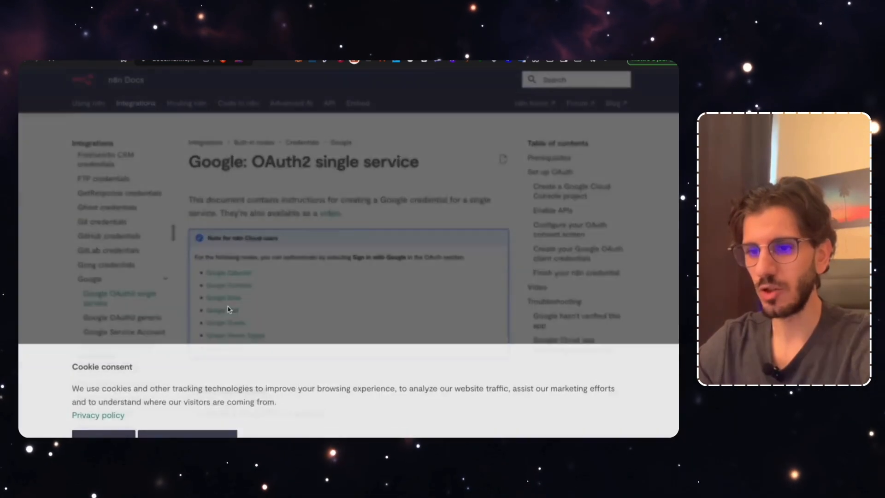
scroll(229, 308, down, 5)
scroll(257, 336, down, 8)
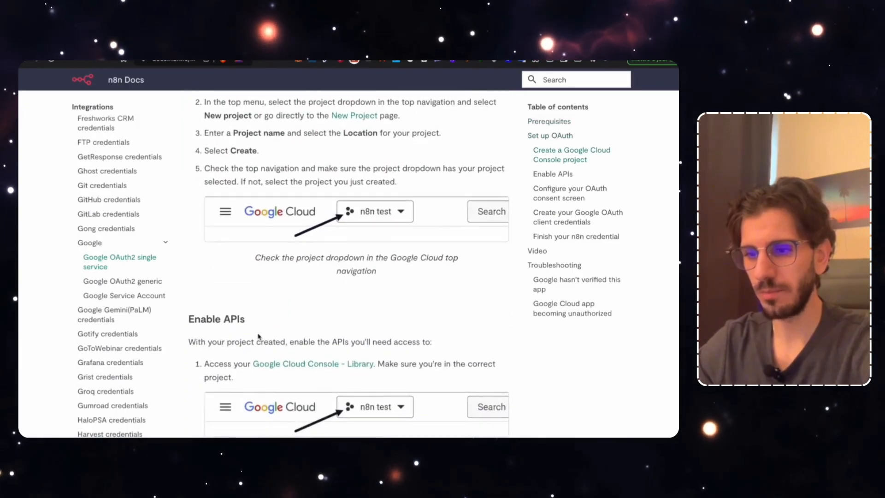
scroll(258, 336, down, 7)
scroll(258, 336, down, 10)
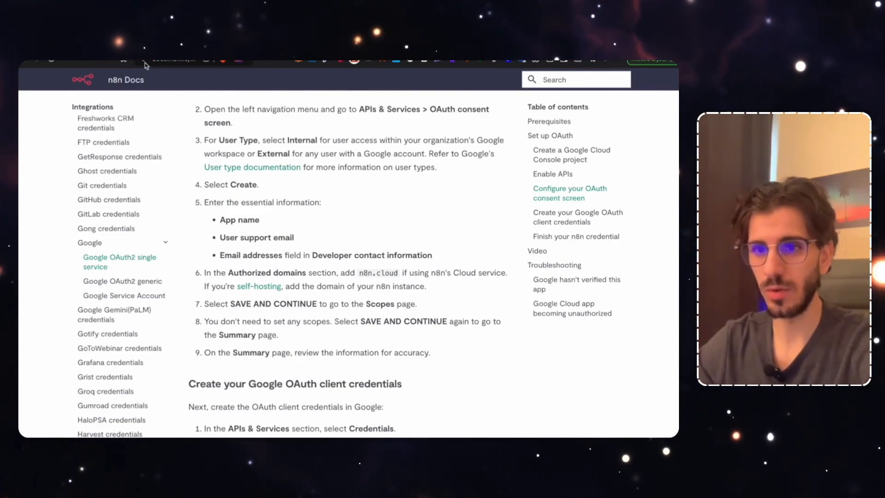
click(141, 49)
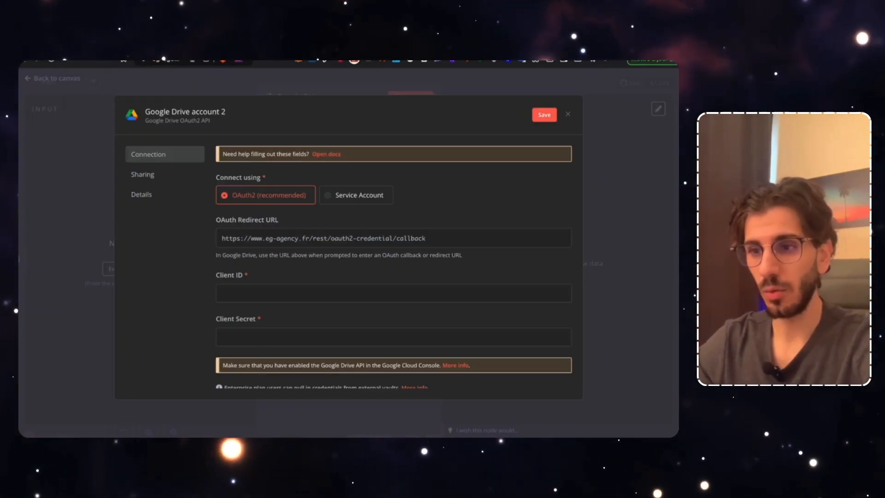
click(310, 89)
Close the credential dialog without connecting and keep the operation as Create folder
click(369, 278)
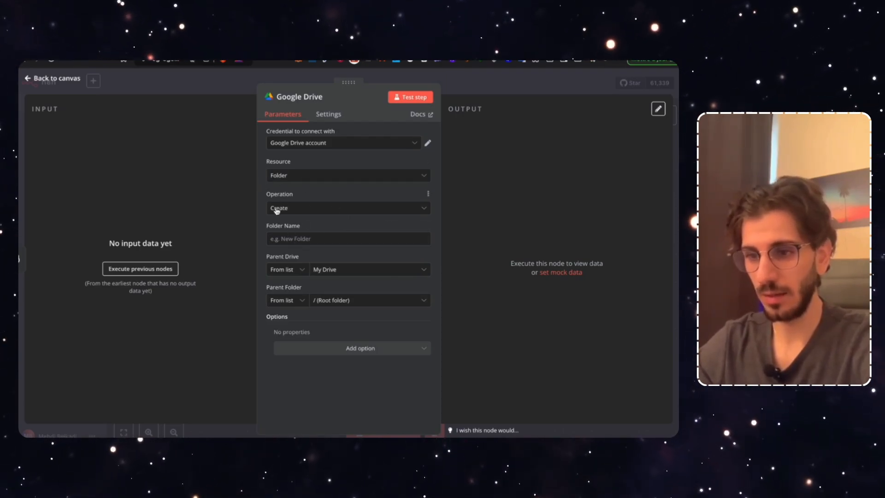
click(323, 213)
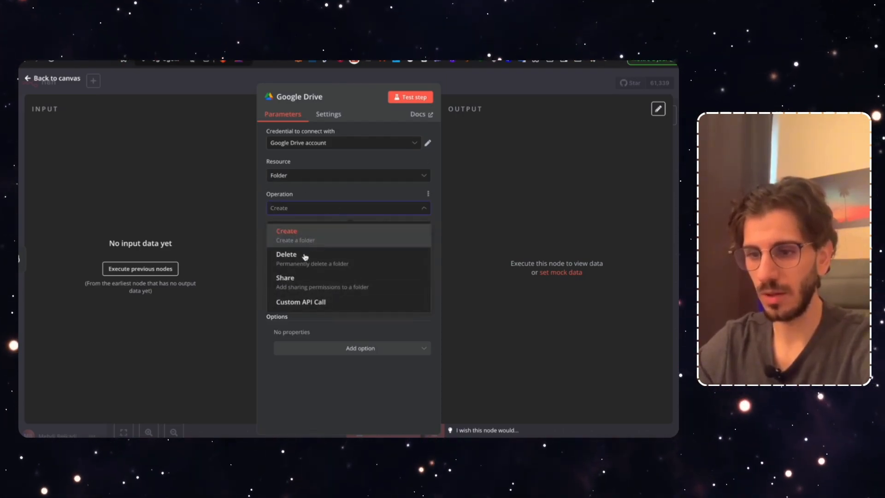
click(308, 234)
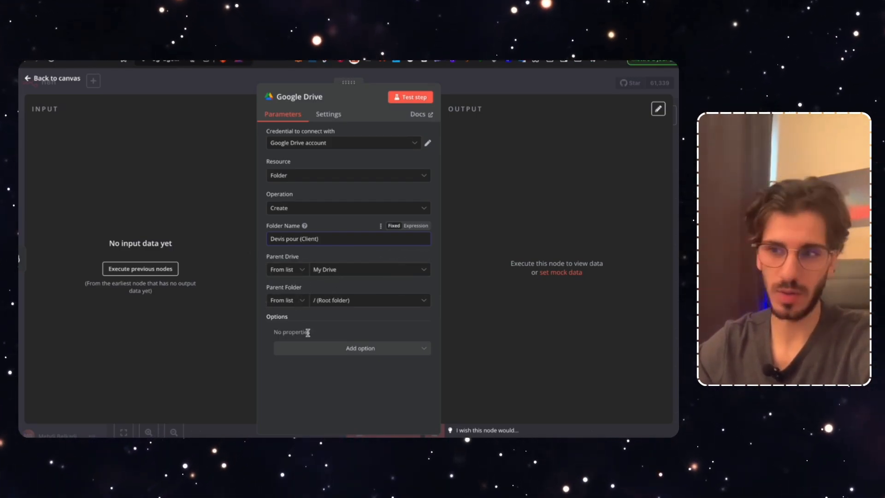
Set the folder's Parent Folder to be specified By ID
key(ctrl+Tab)
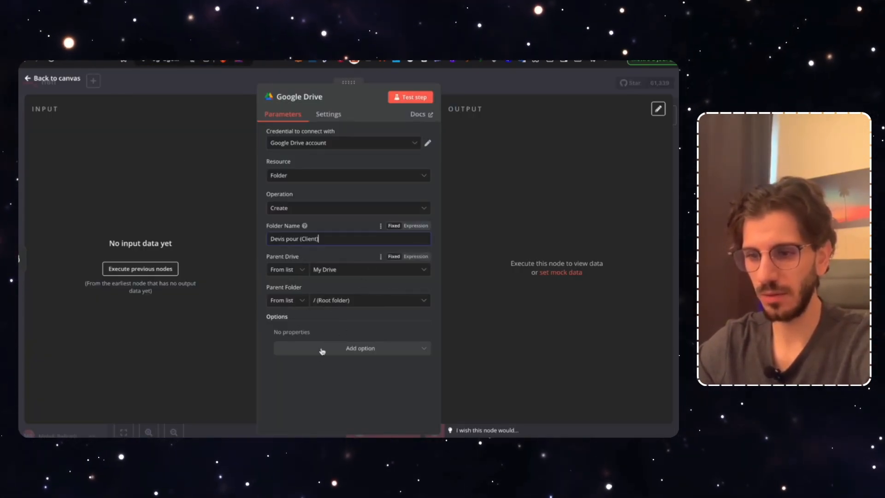
click(288, 301)
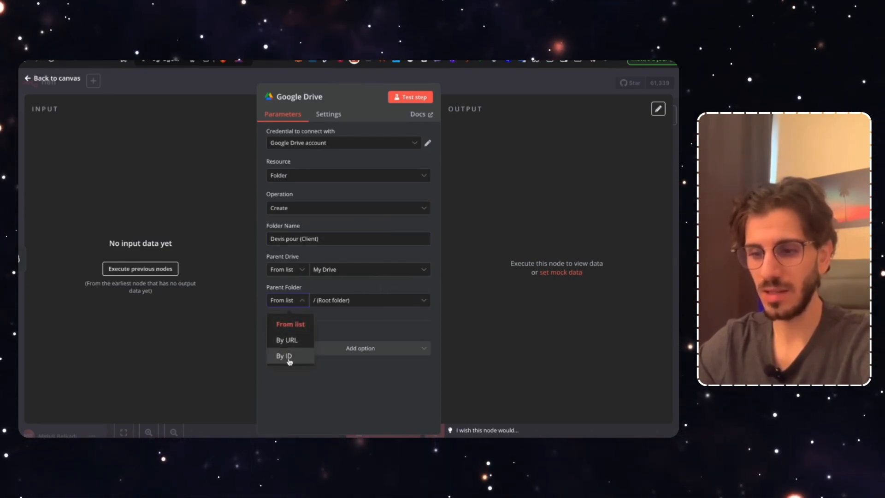
click(289, 359)
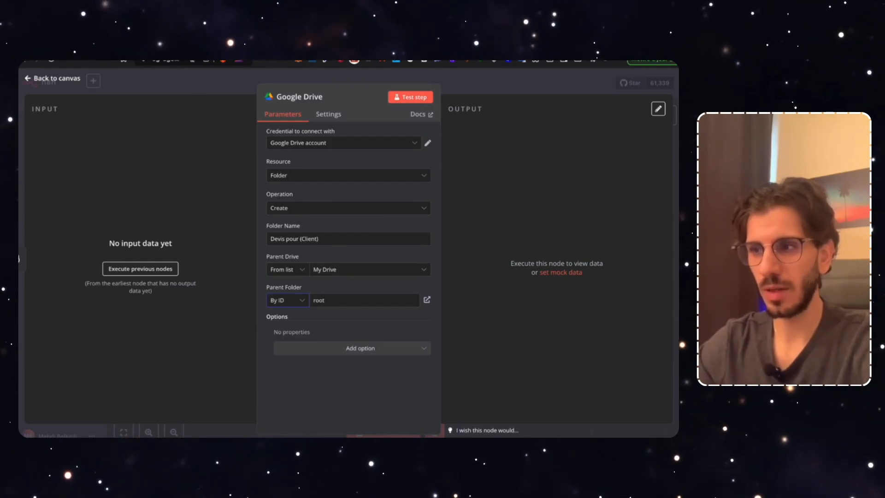
click(166, 60)
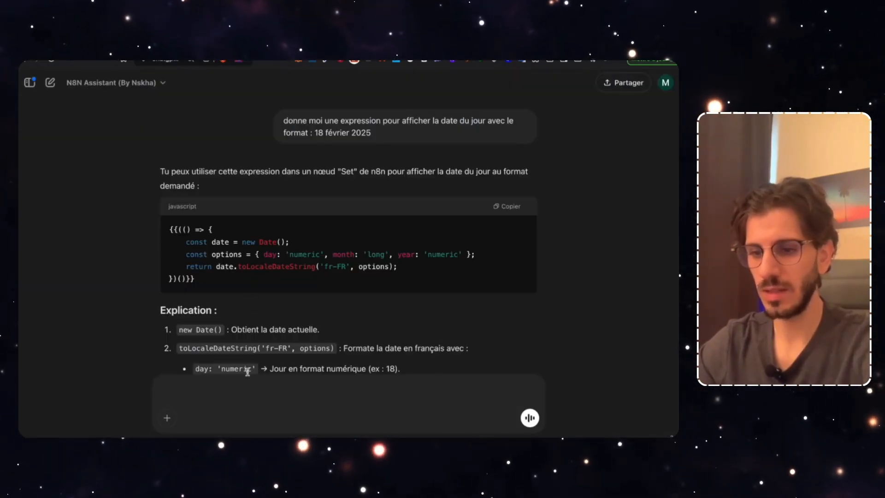
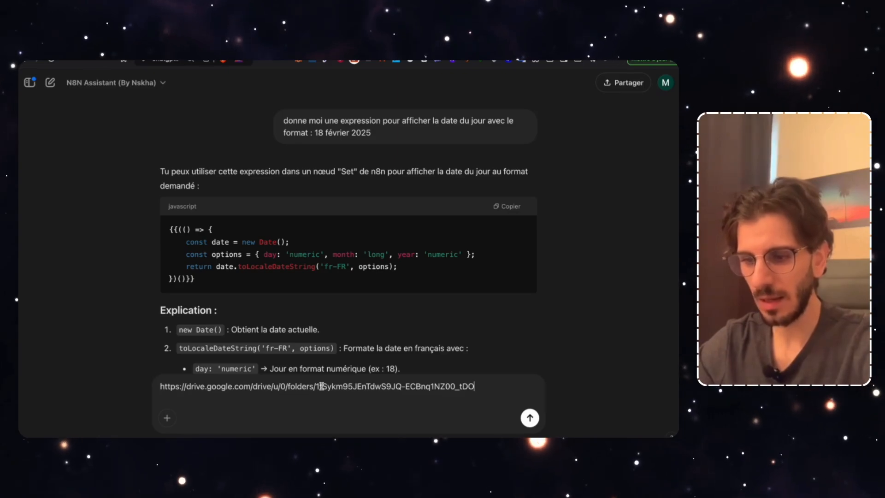
Paste the Drive folder link into ChatGPT and select its folder ID
drag(316, 386, 492, 386)
key(ctrl+c)
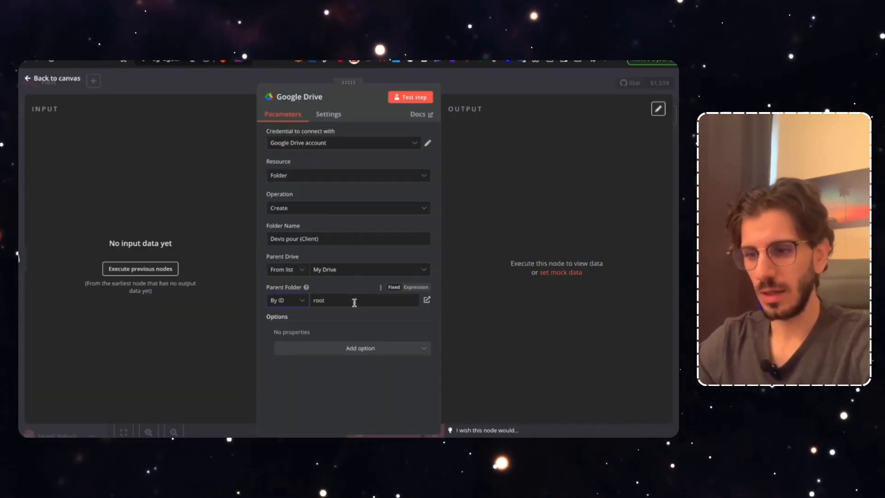
Paste the folder ID as the parent folder and test the step, creating 'Devis pour (Client)'
click(353, 301)
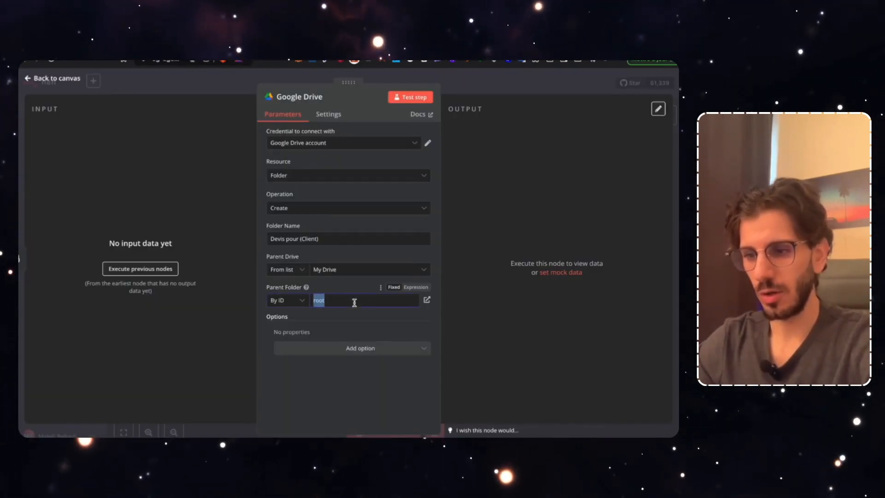
key(ctrl+v)
click(324, 405)
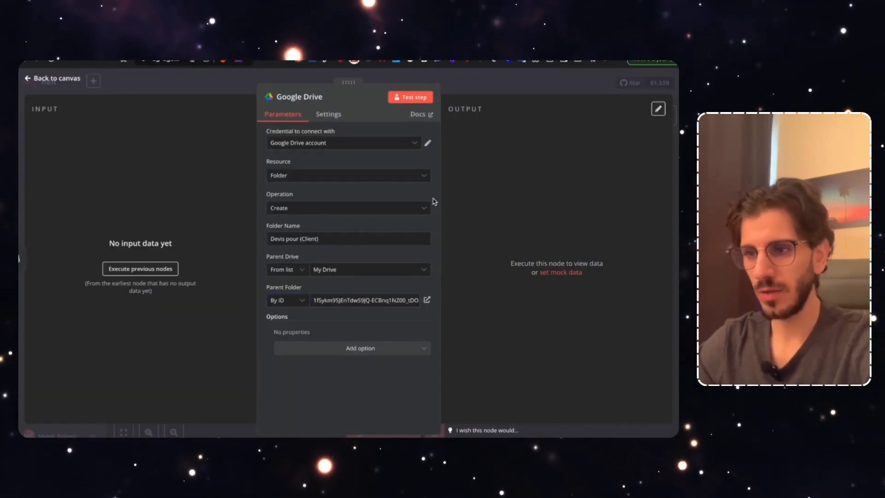
click(408, 96)
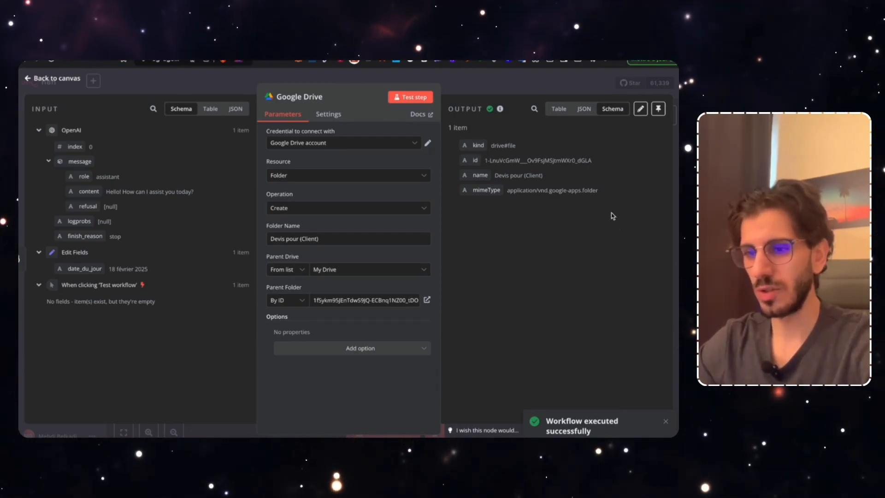
Verify the new folder in Google Drive and return to the n8n canvas
click(210, 59)
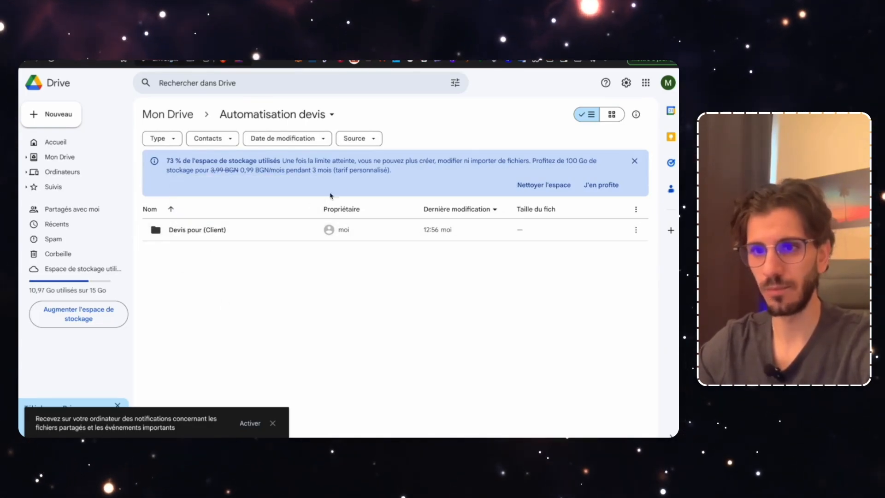
key(ctrl+shift+Tab)
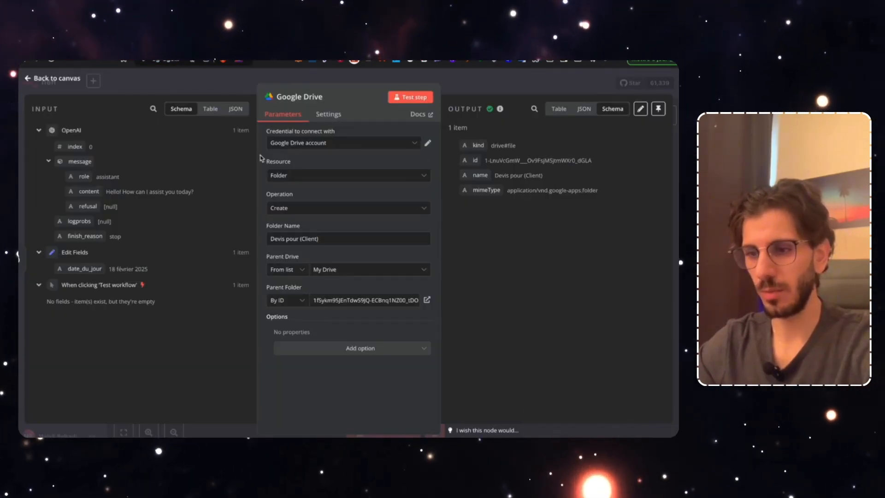
key(Escape)
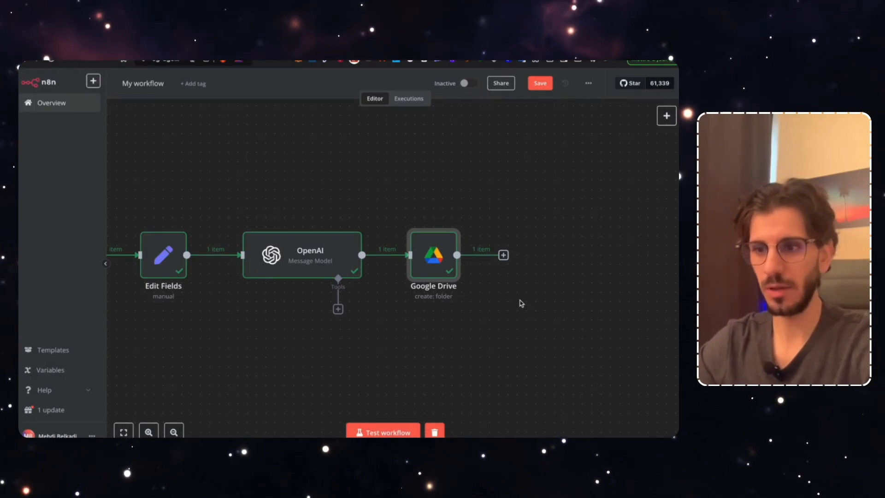
Add a second Google Drive step after the folder step, set to Copy file
click(504, 256)
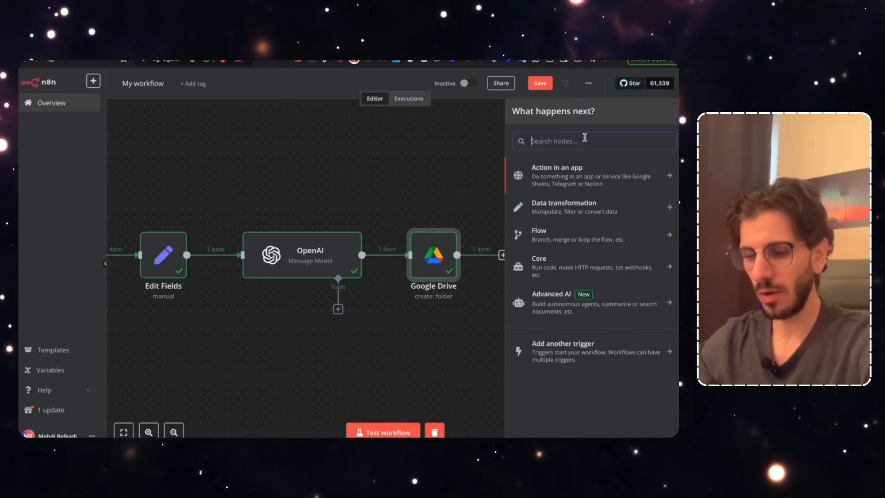
text(drive)
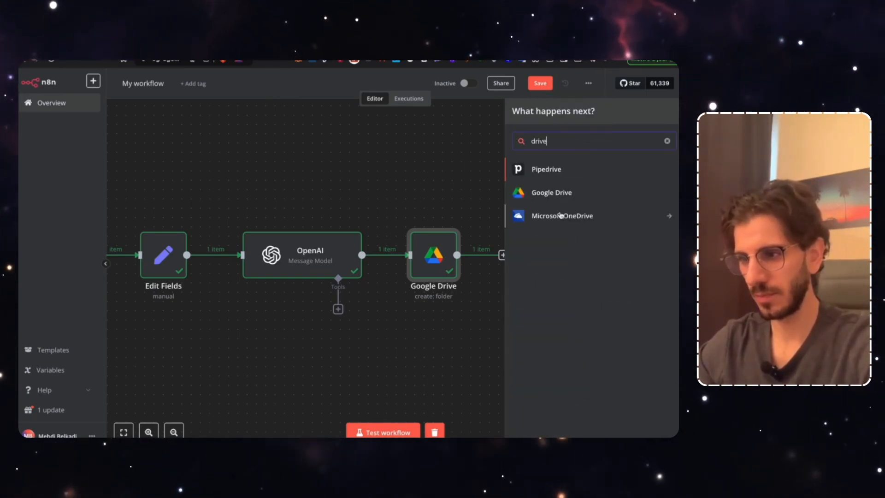
click(548, 193)
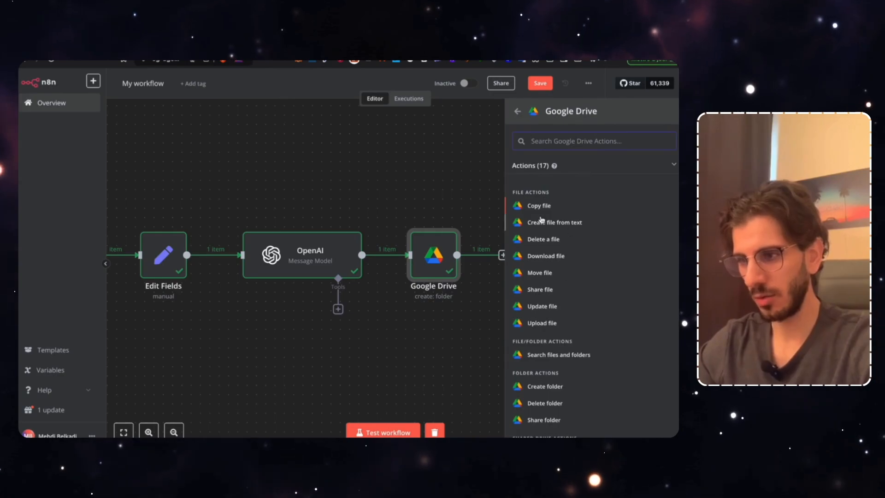
click(529, 206)
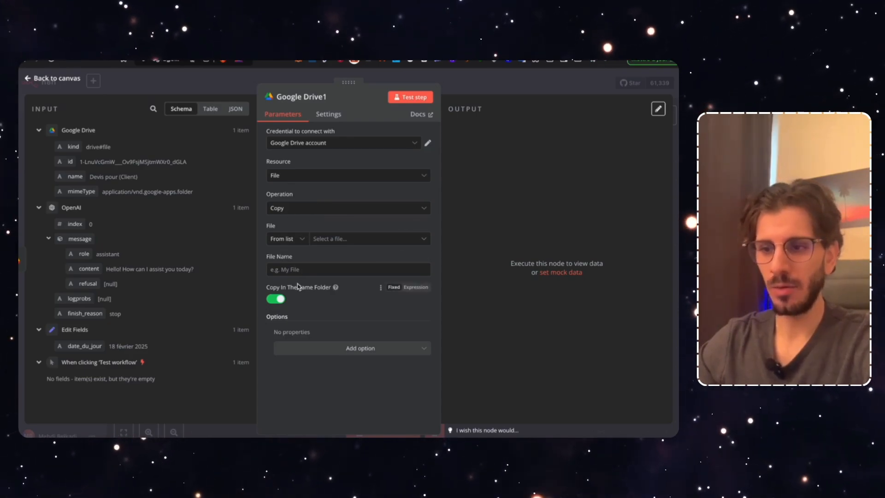
Specify the file to copy By ID and open the 'Template Devis (Panneau Solaire)' slides
click(288, 239)
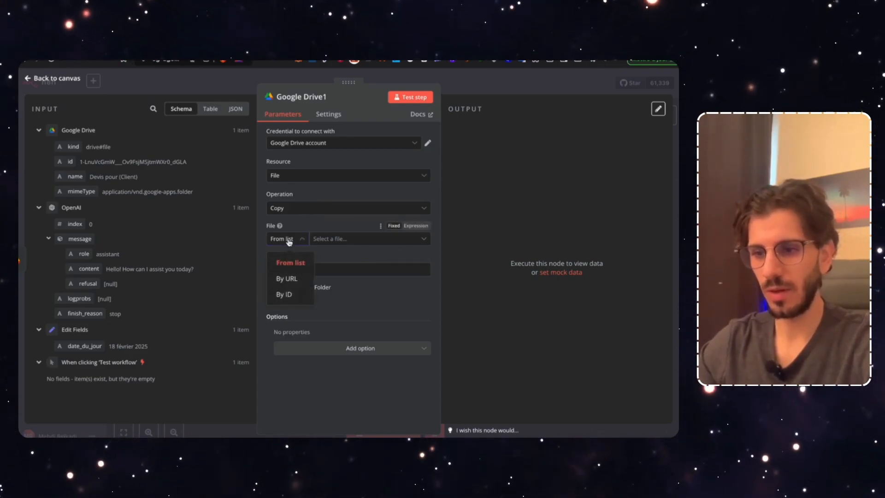
click(297, 294)
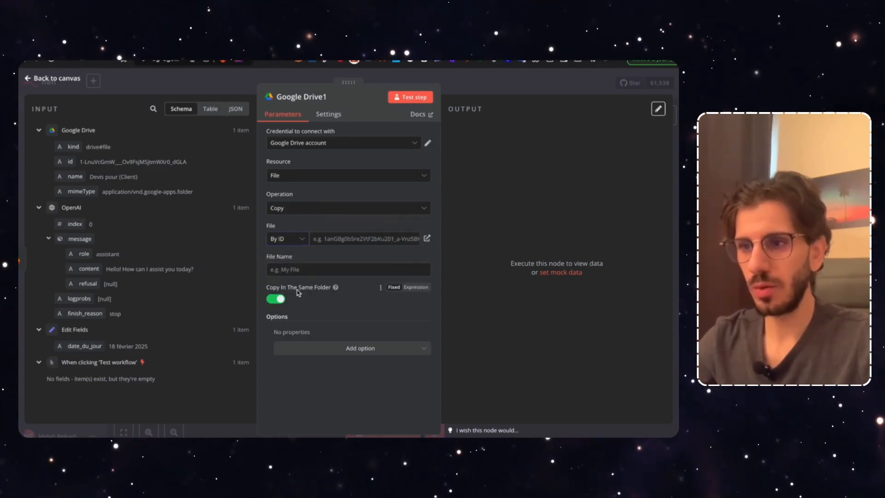
click(226, 64)
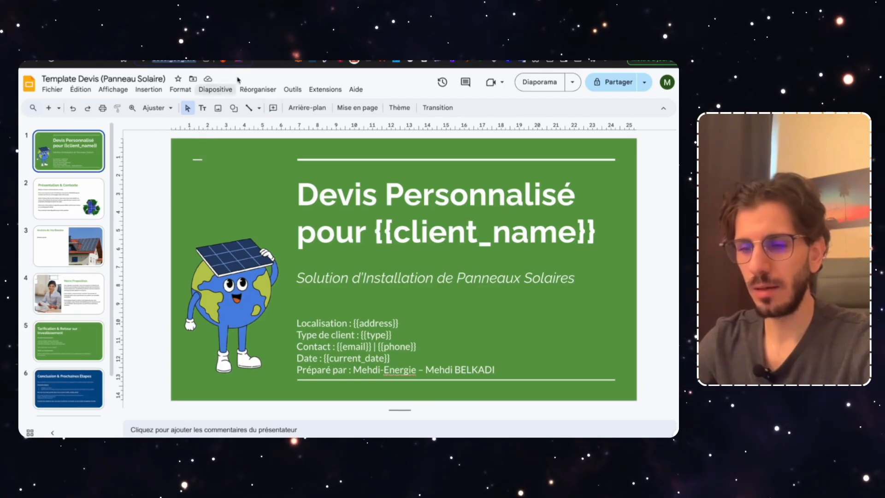
click(231, 63)
Replace the ChatGPT message with the Slides template link and select its file ID
key(ctrl+a)
key(BackSpace)
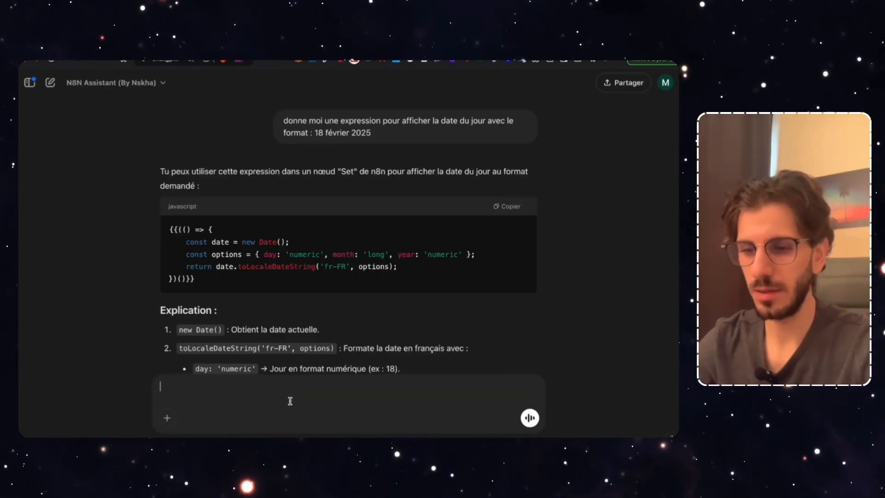
key(ctrl+v)
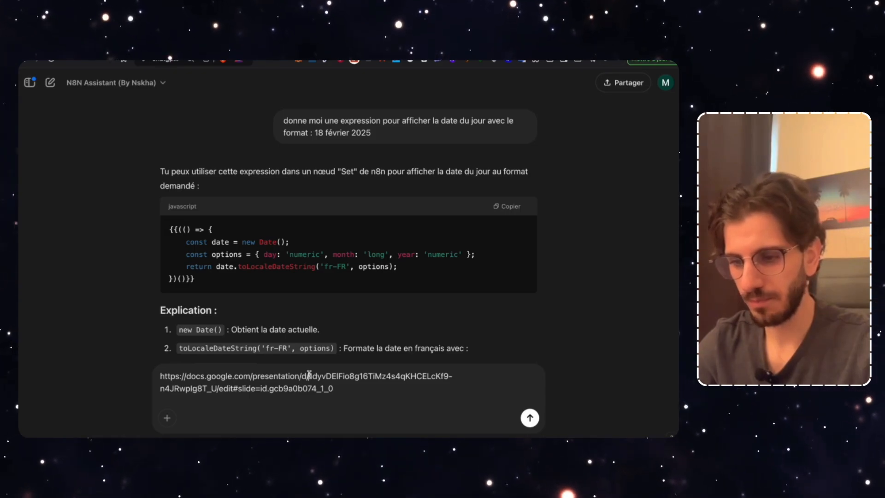
drag(326, 377, 210, 384)
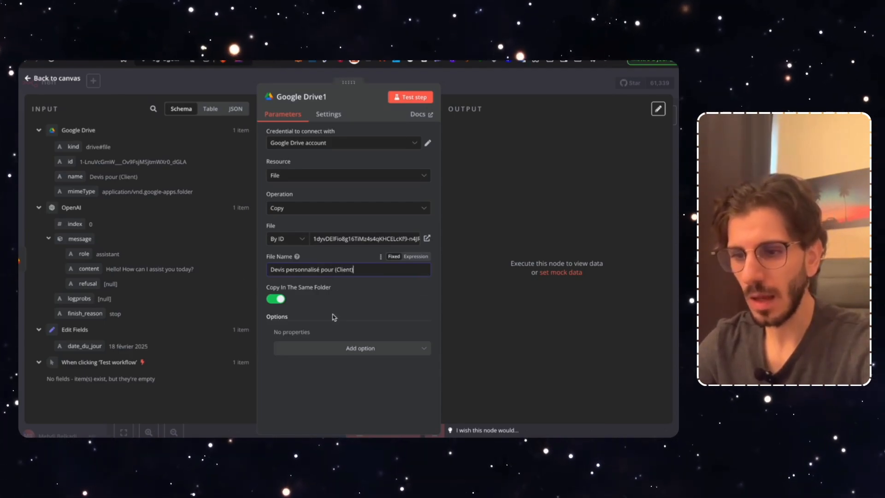
Turn off Copy In The Same Folder and set Parent Folder By ID to expression {{ $json.id }}
click(278, 301)
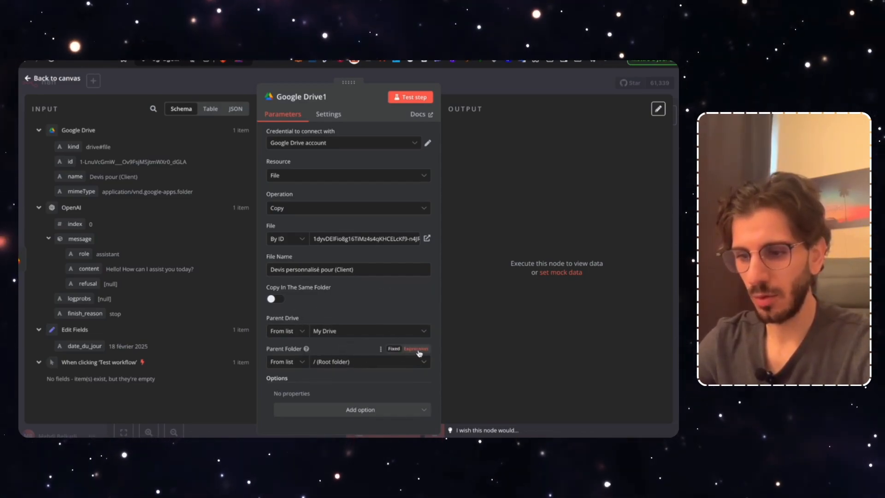
click(293, 364)
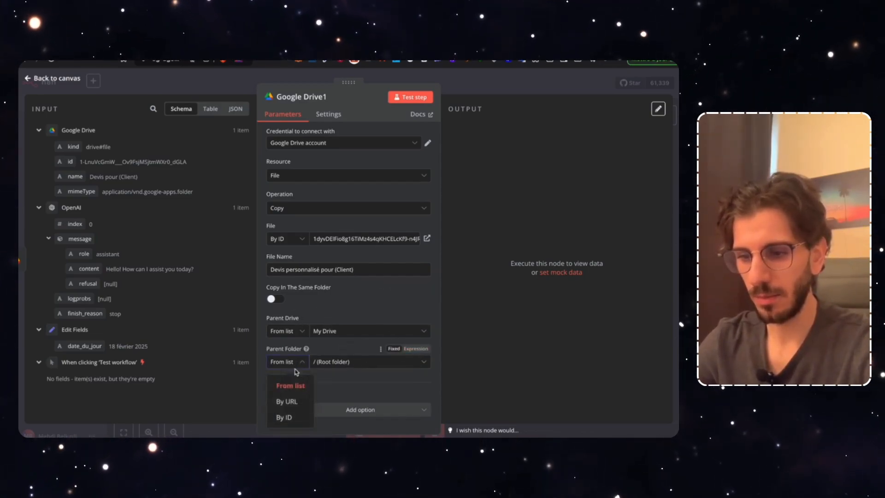
click(285, 417)
click(413, 349)
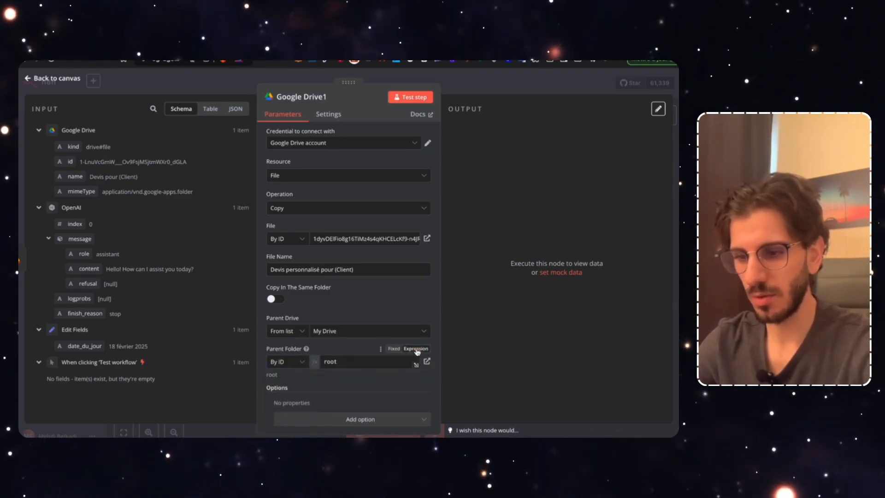
double_click(347, 363)
key(BackSpace)
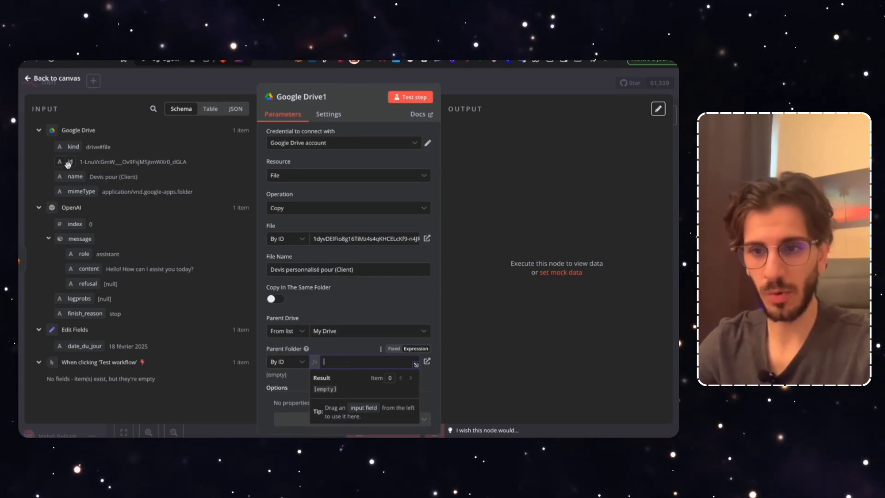
drag(68, 164, 354, 362)
click(302, 386)
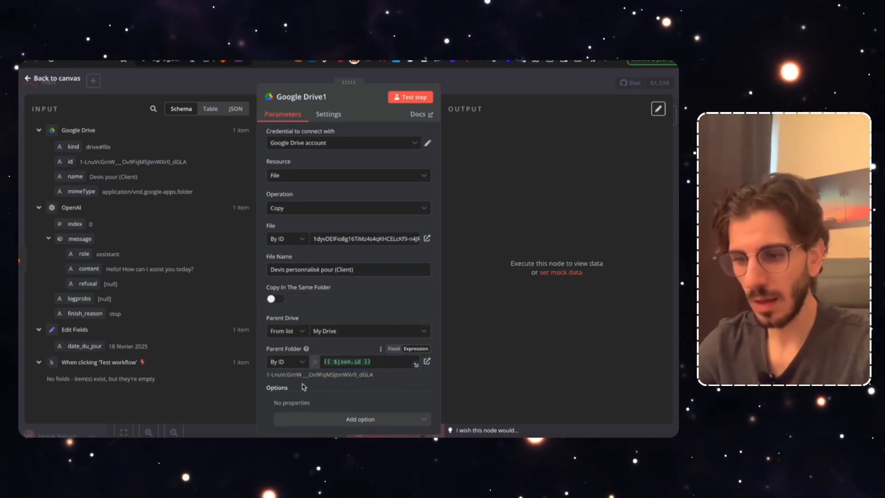
Turn on Copy Requires Writer Permission and test the copy step successfully
scroll(335, 385, down, 1)
click(348, 409)
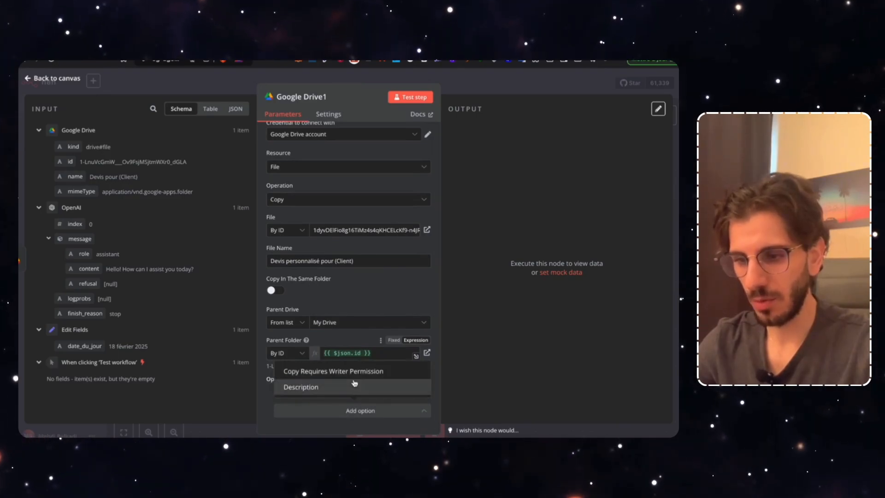
click(354, 372)
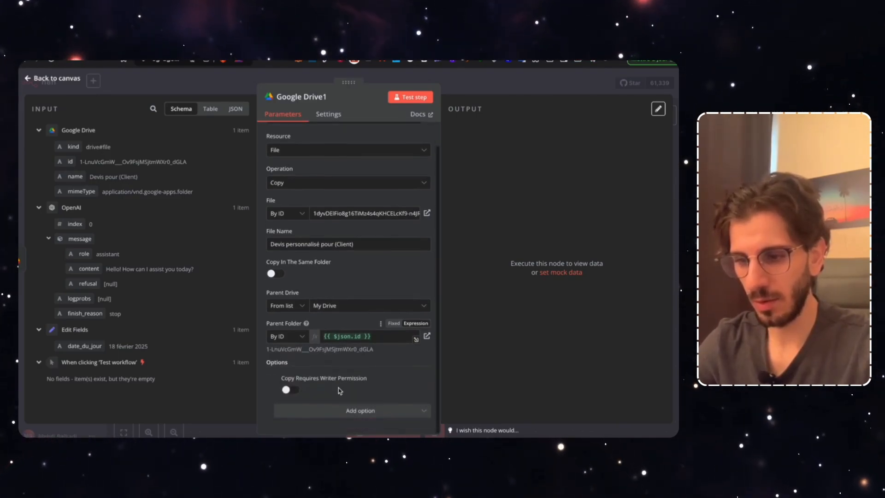
click(293, 390)
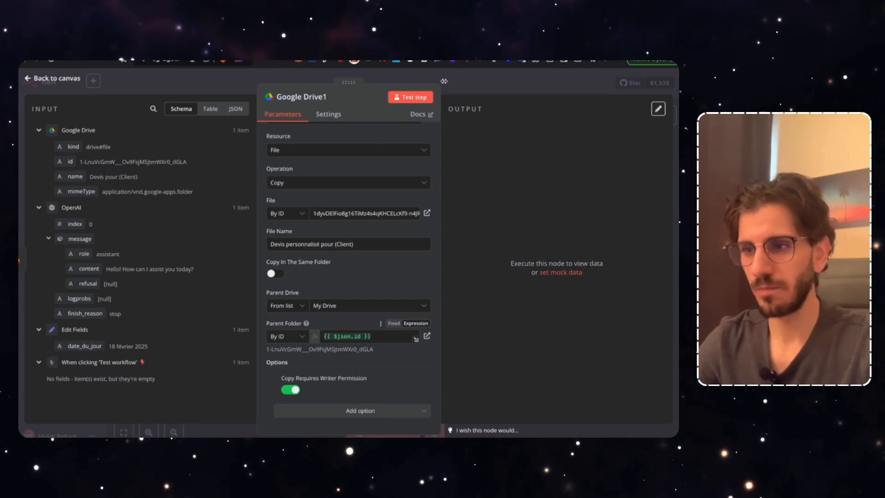
click(411, 98)
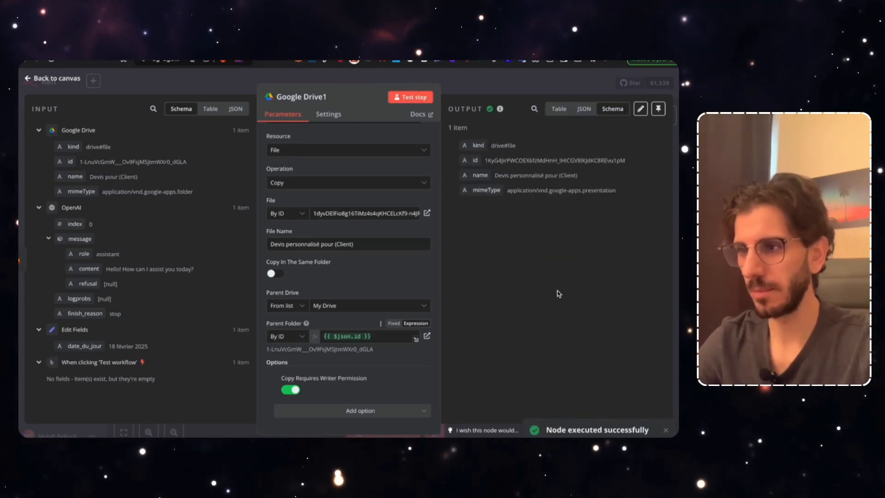
key(ctrl+Tab)
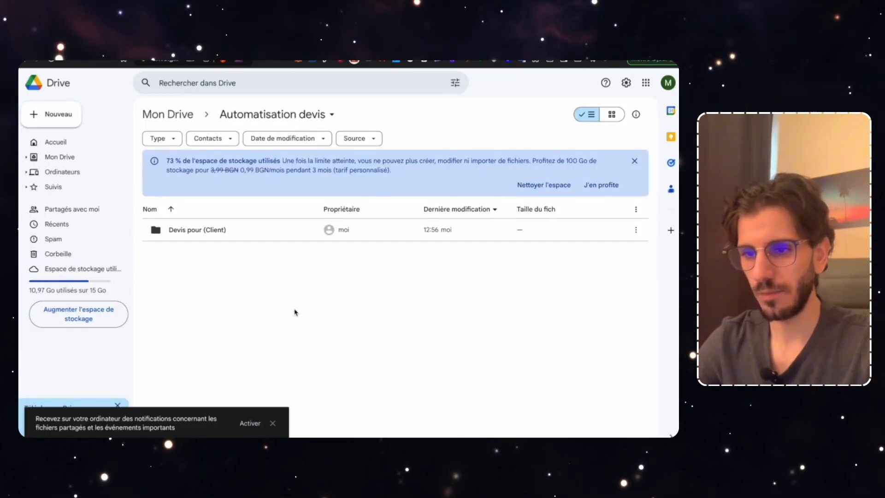
Open the 'Devis pour (Client)' Drive folder to confirm the copied presentation, then return to n8n
double_click(185, 232)
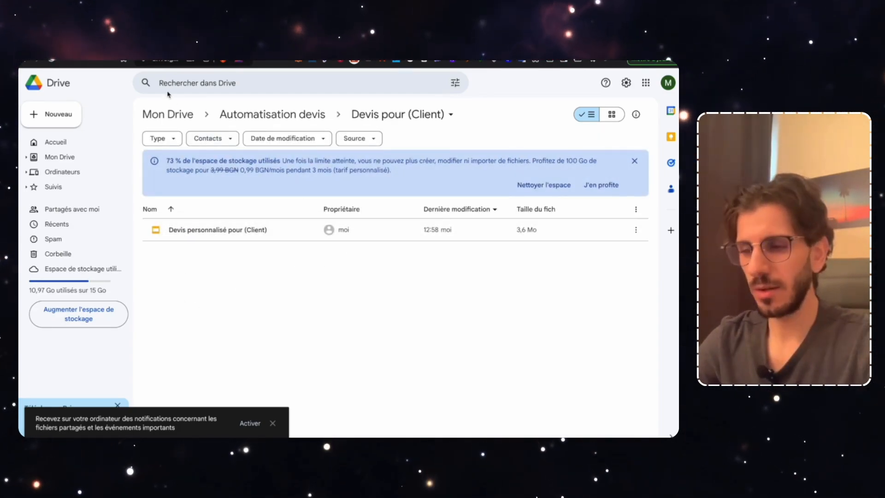
click(138, 62)
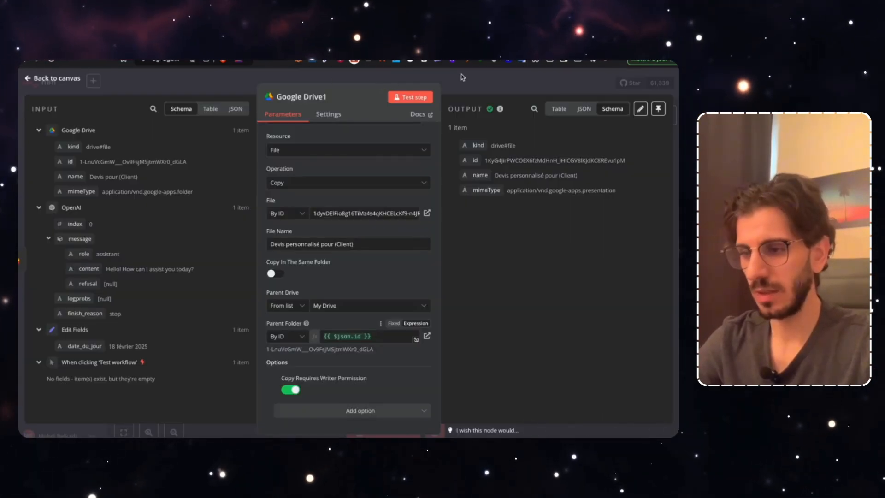
Add a Google Slides 'Replace text in a presentation' step after Google Drive1
click(462, 78)
click(494, 359)
scroll(495, 359, right, 5)
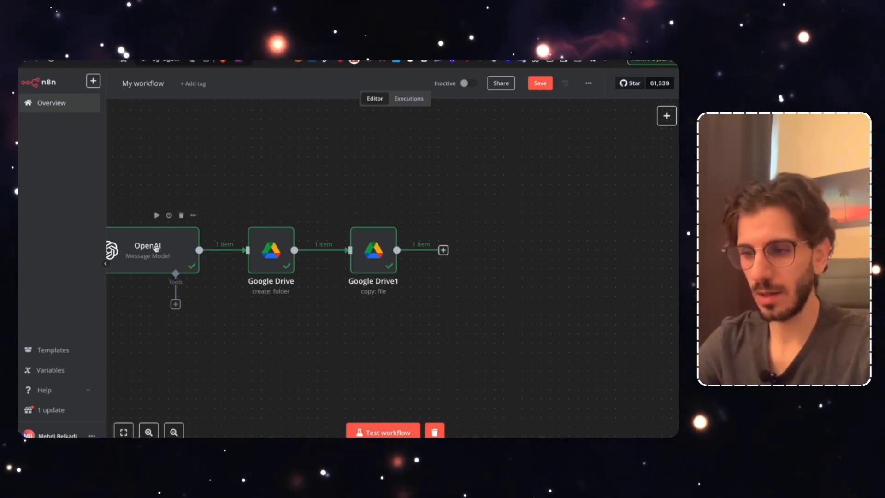
click(443, 250)
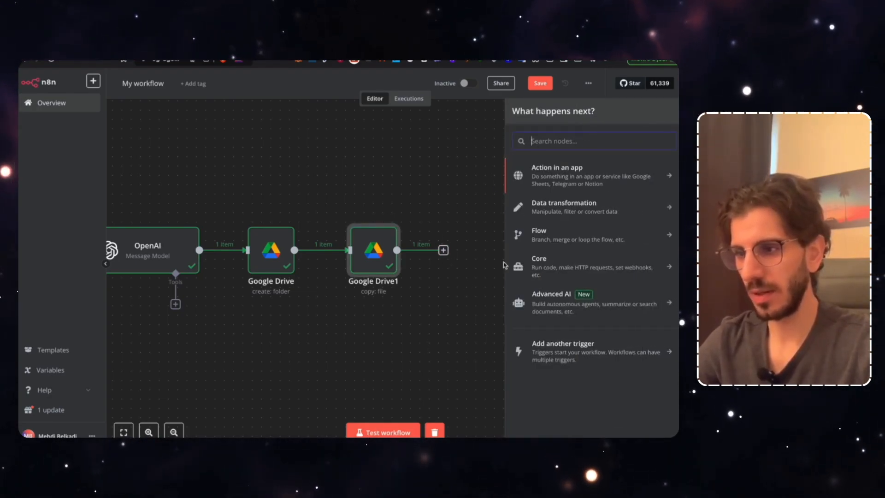
click(563, 142)
text(slide)
click(565, 177)
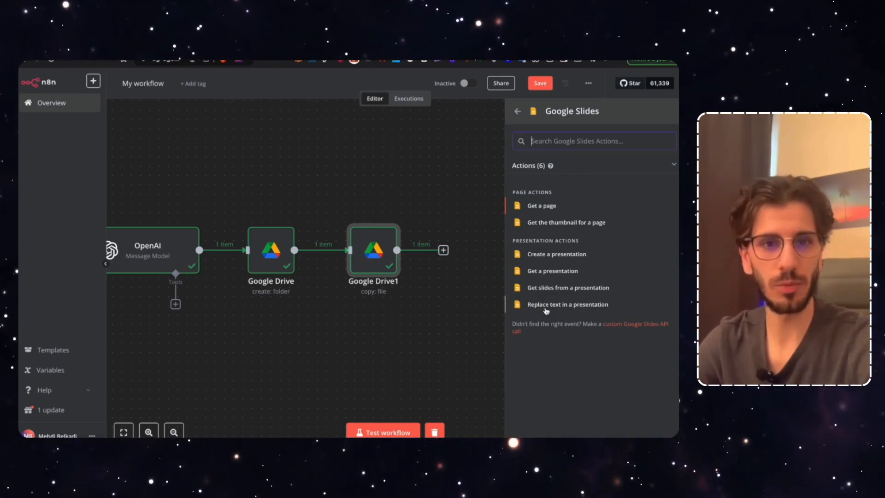
click(579, 308)
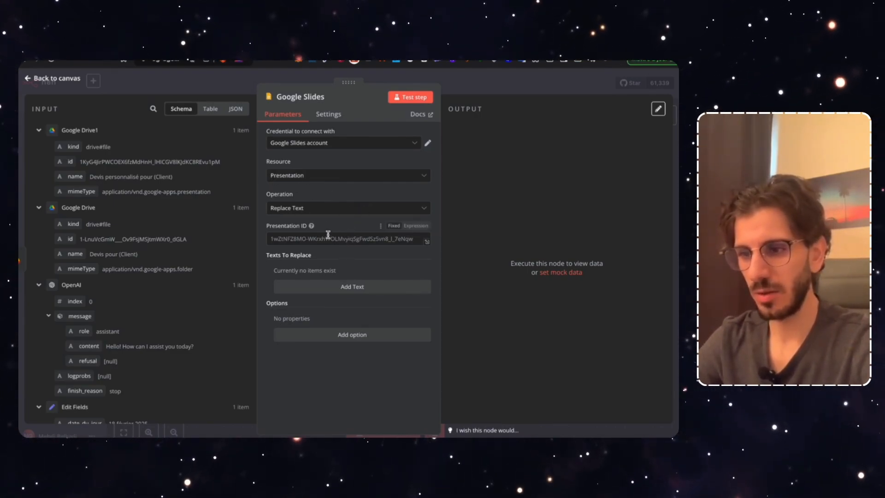
Set Presentation ID to an expression using Google Drive1's copied file id
click(416, 227)
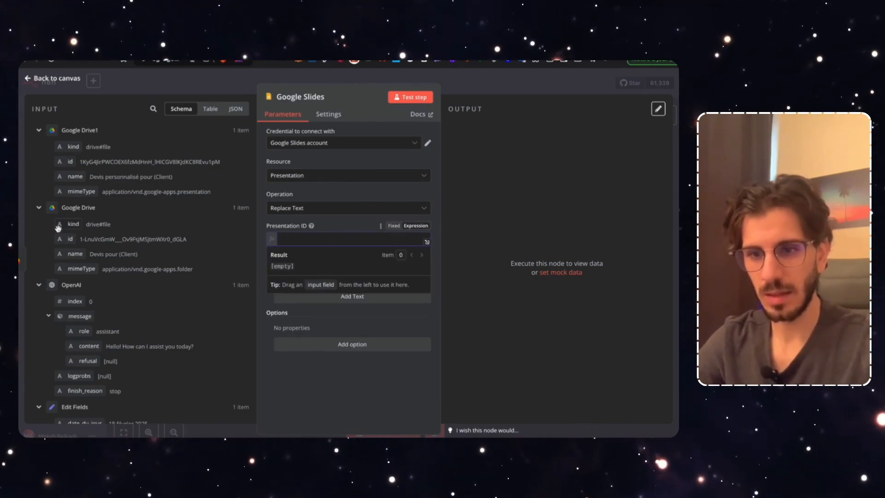
drag(68, 163, 116, 176)
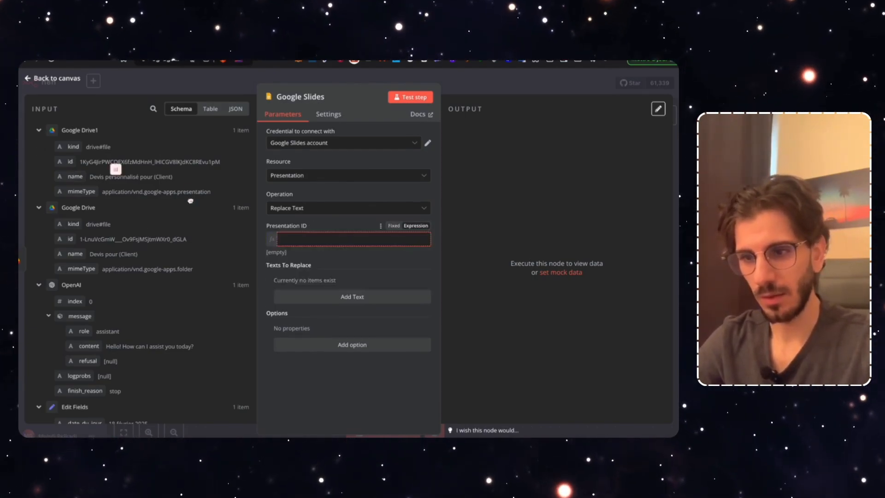
drag(315, 244, 315, 245)
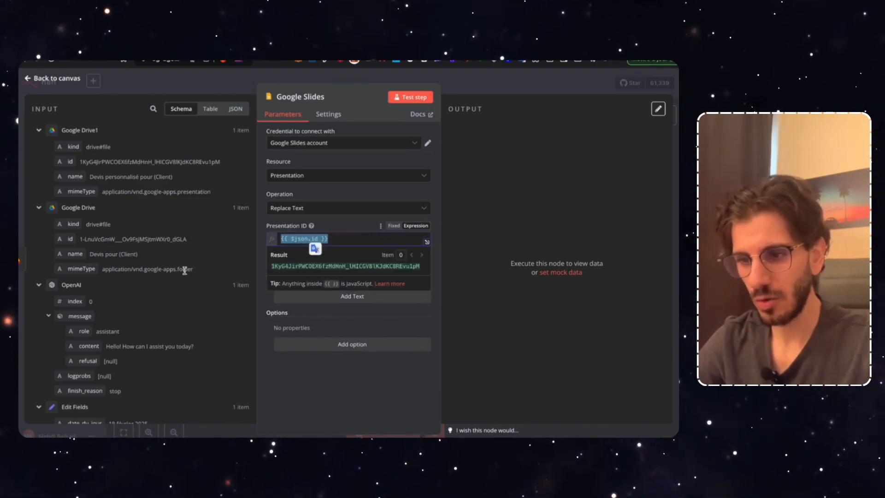
click(319, 326)
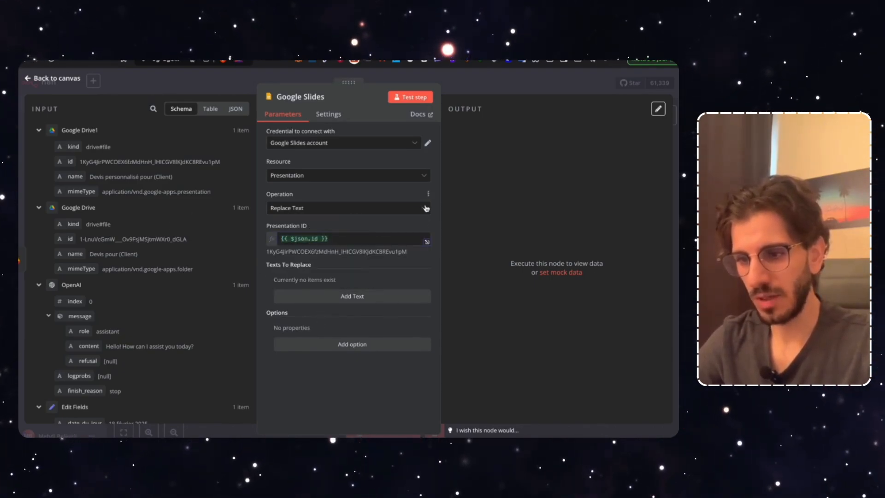
Add an empty text-replacement entry after checking the template's exact {{current_date}} placeholder
click(335, 298)
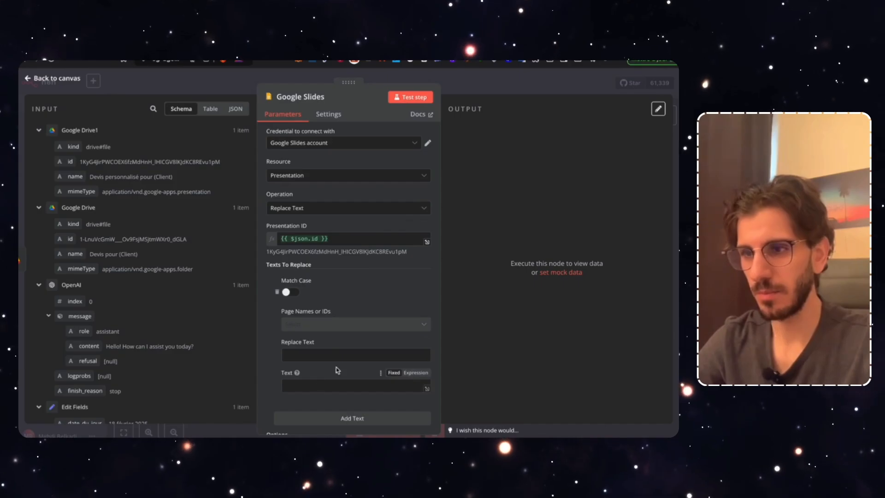
key(ctrl+Tab)
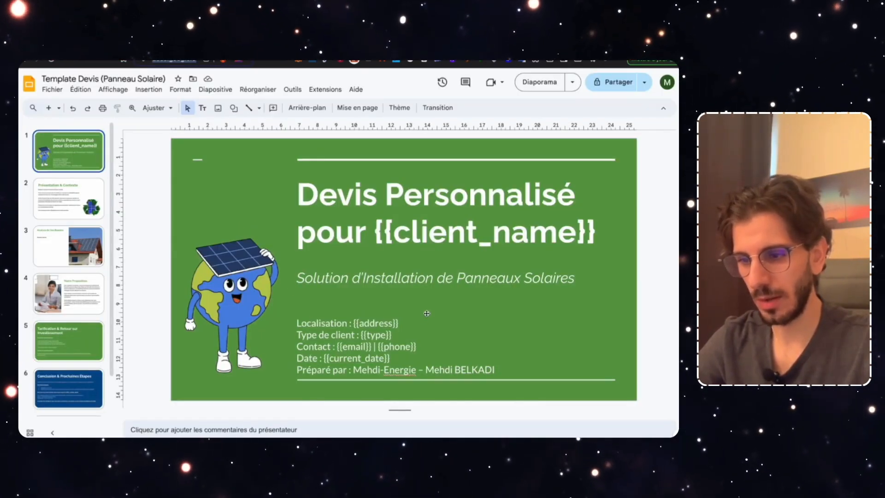
click(395, 358)
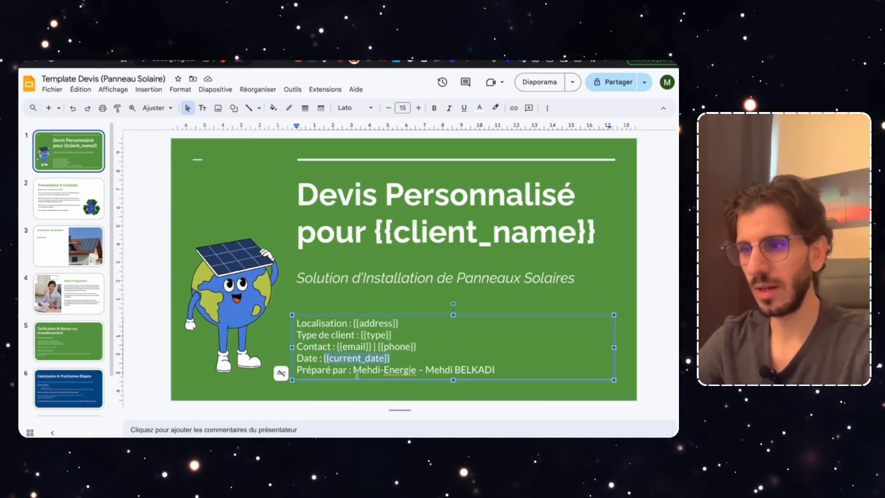
key(ctrl+shift+Tab)
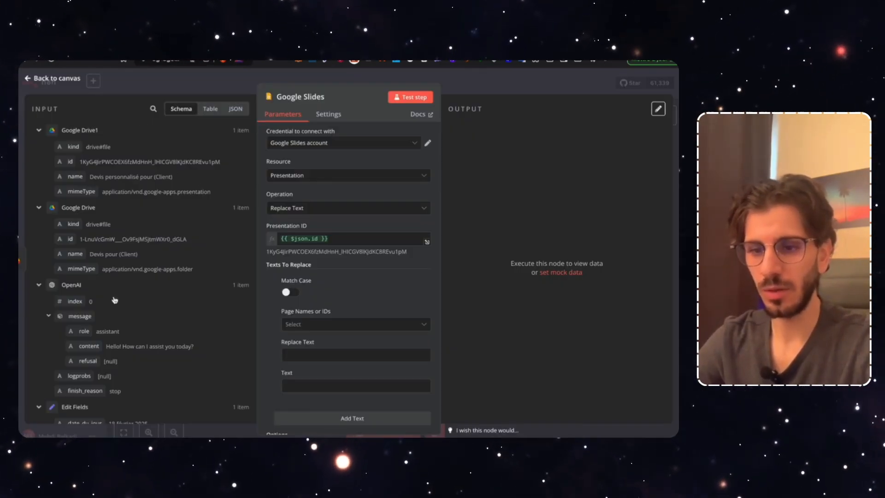
Replace {{current_date}} with Edit Fields' date_du_jour (18 février 2025) and test the Slides step
scroll(121, 308, down, 1)
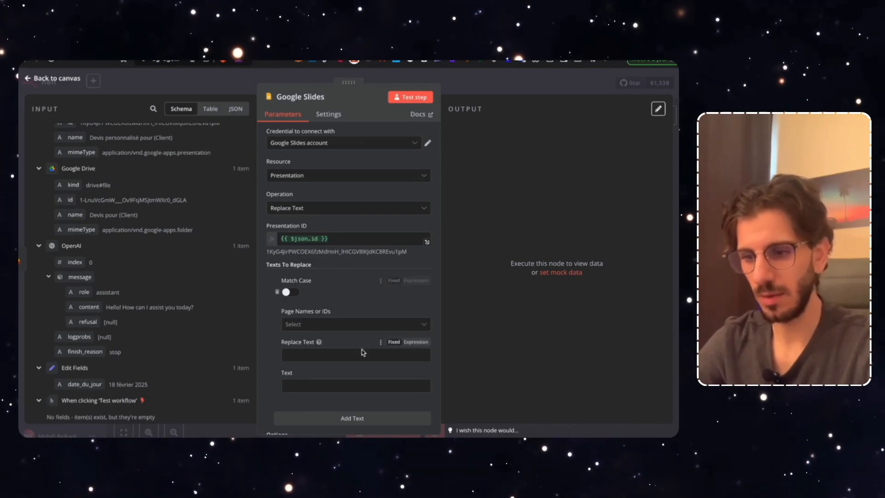
scroll(314, 381, down, 1)
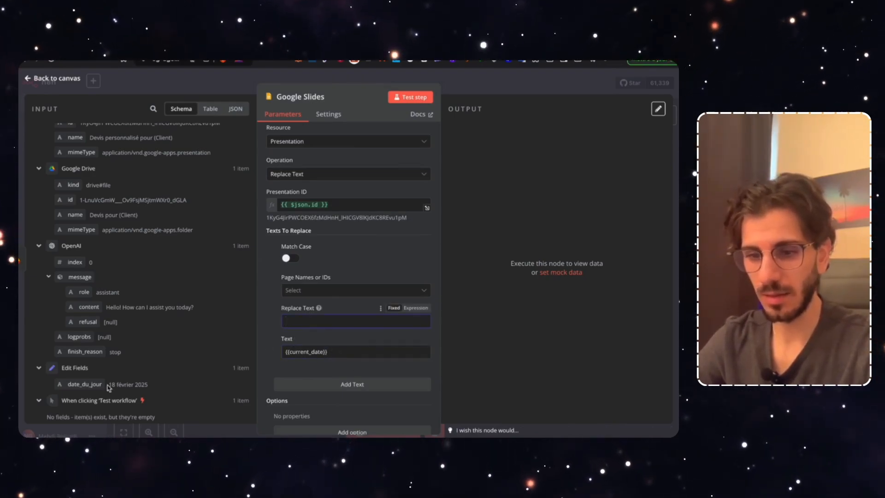
drag(81, 385, 338, 328)
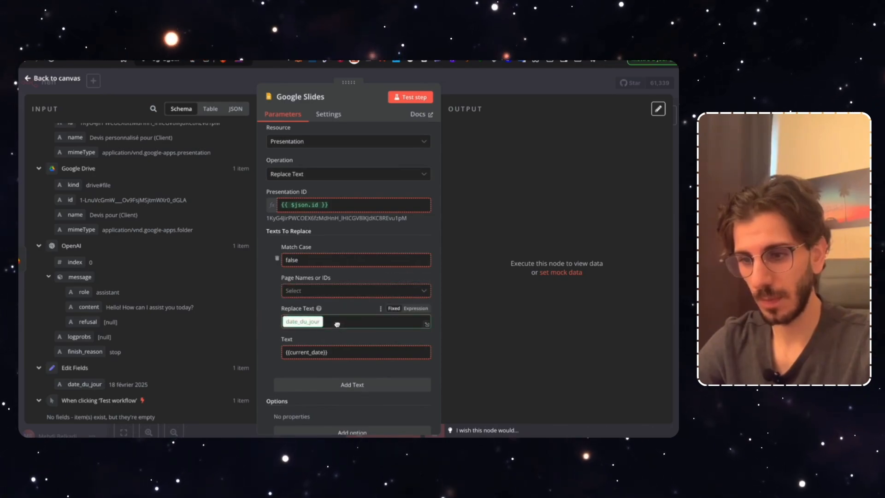
click(369, 273)
scroll(368, 273, down, 1)
click(408, 98)
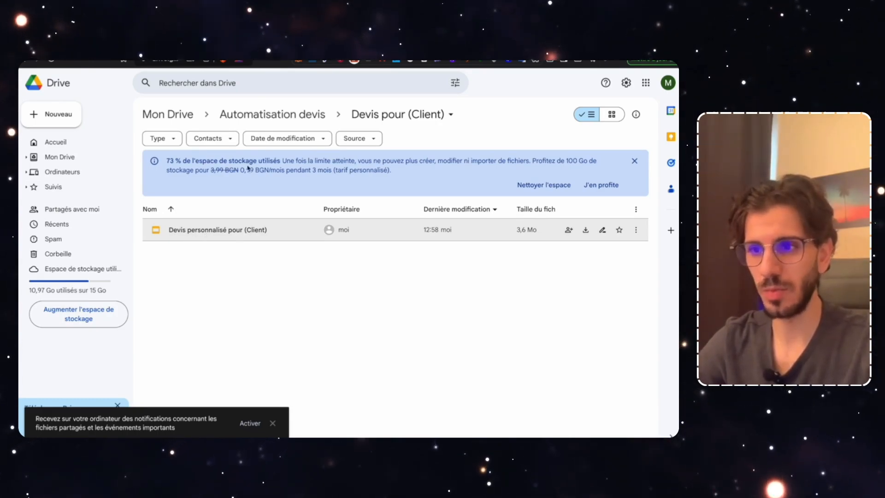
Open 'Devis personnalisé pour (Client)' from the Automatisation devis > Devis pour (Client) folder
click(275, 114)
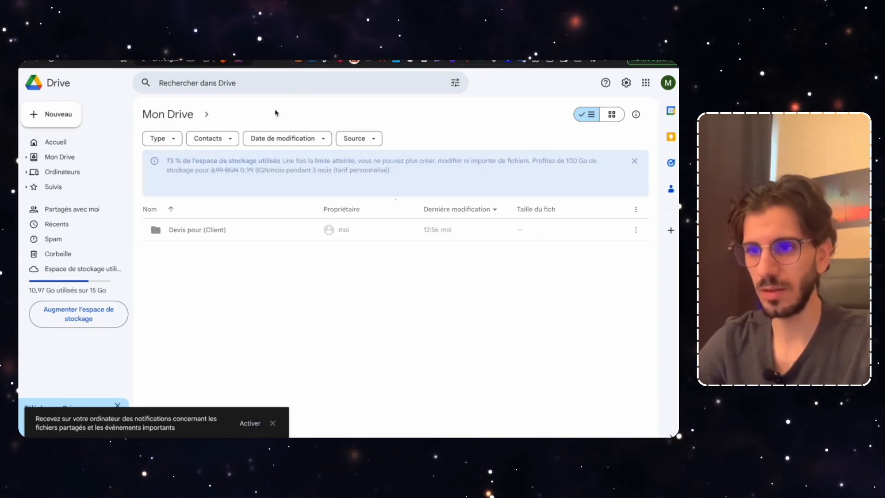
double_click(201, 233)
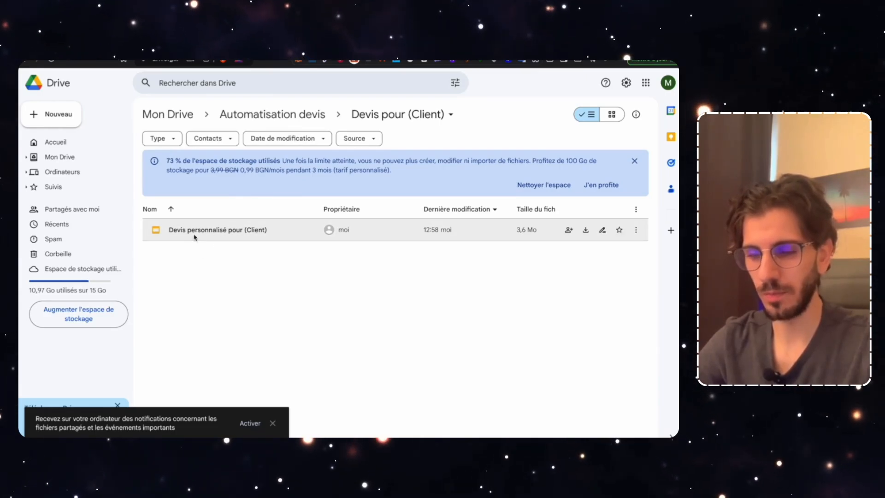
double_click(197, 236)
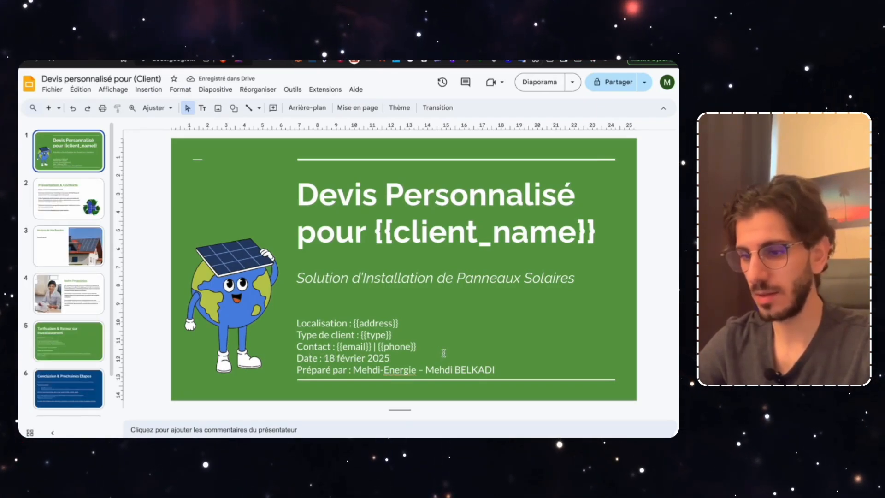
click(518, 60)
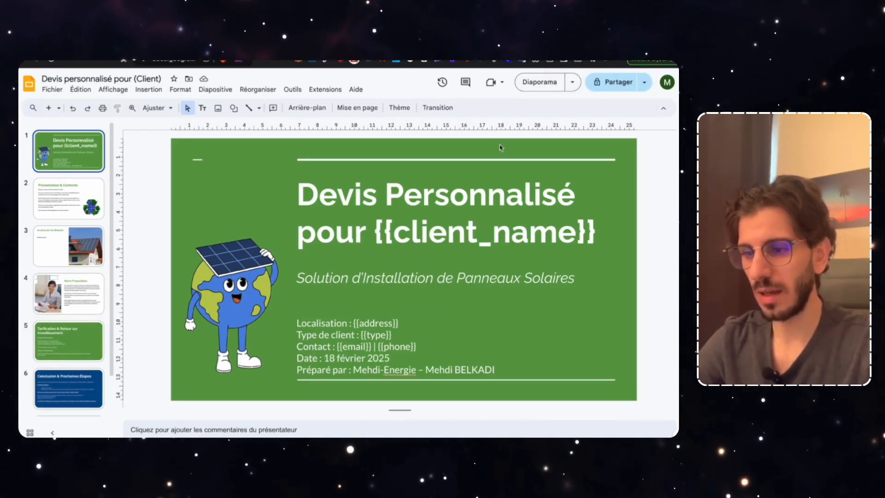
click(405, 323)
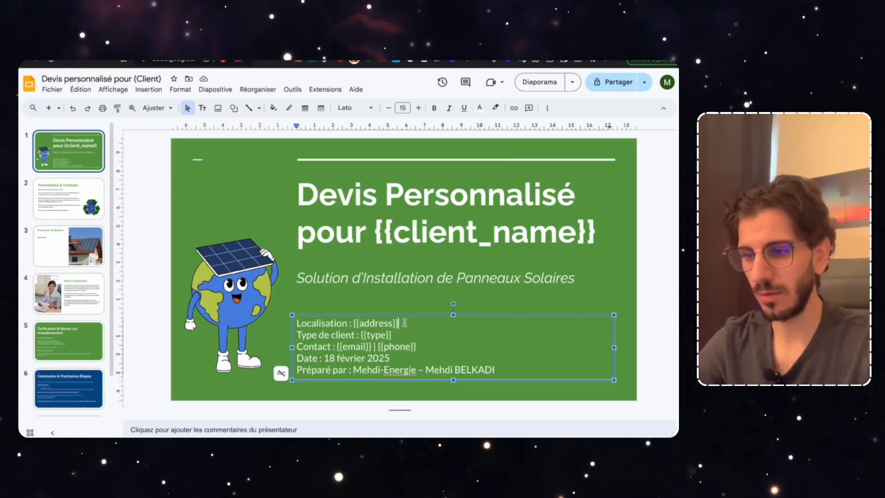
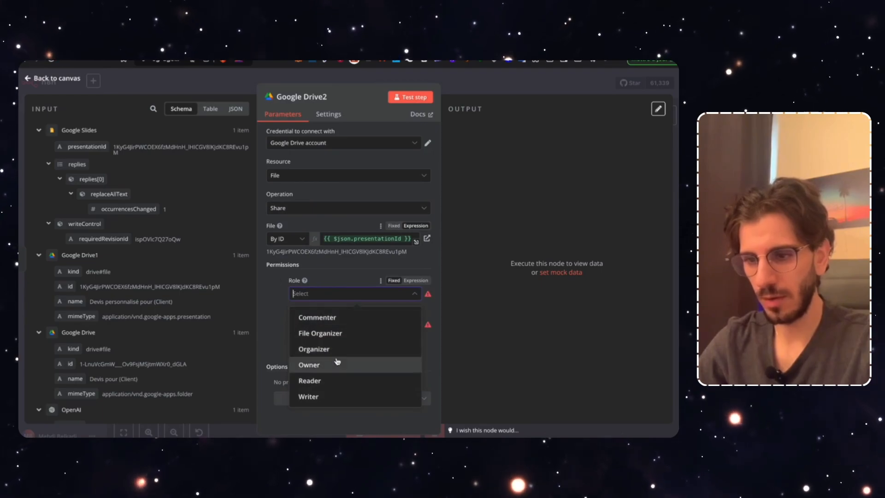
Share the copied presentation with Anyone as Reader, test the share step, and view the deck
click(333, 382)
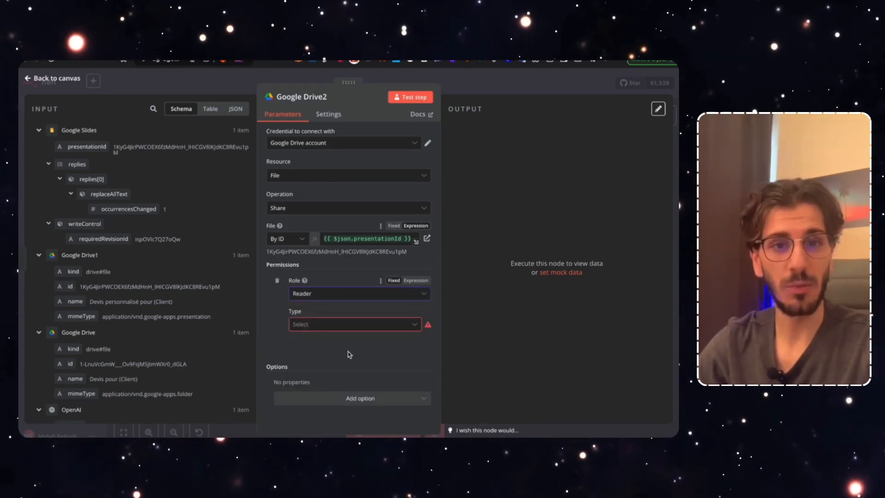
click(367, 325)
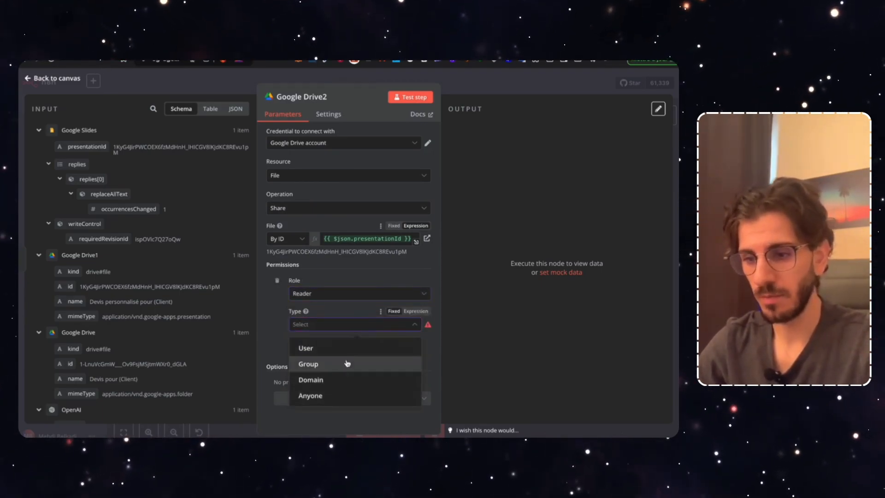
click(333, 395)
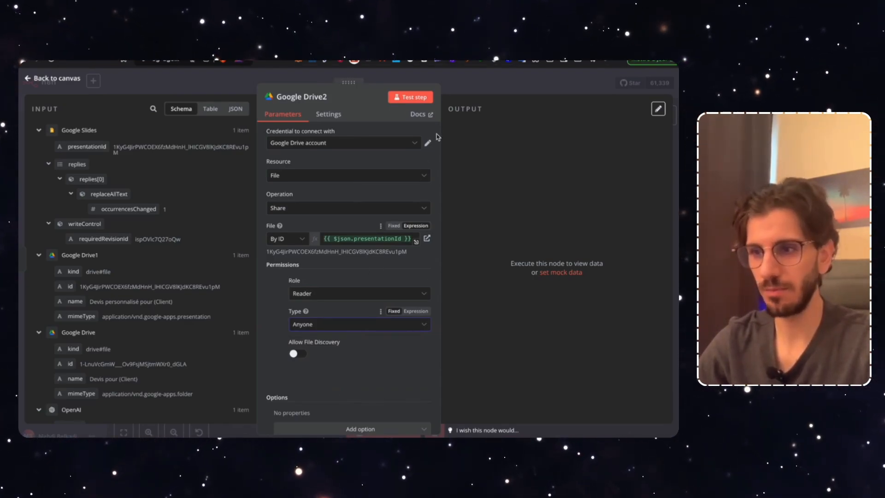
click(422, 97)
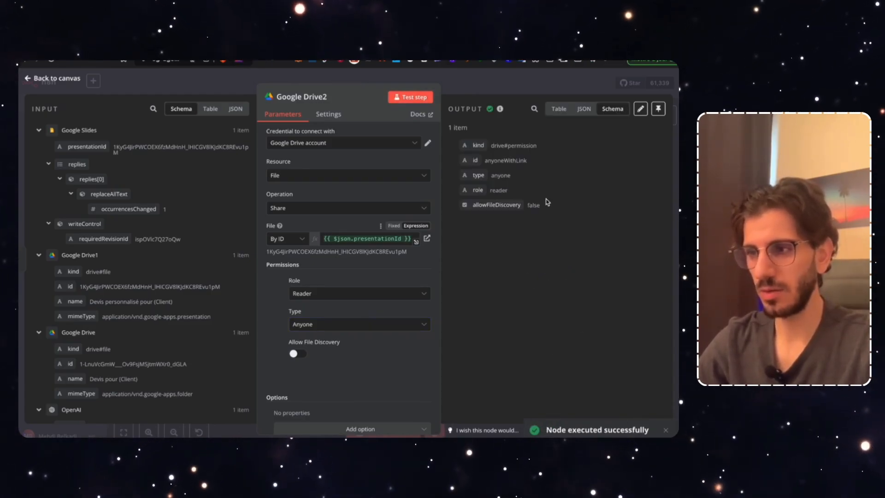
click(398, 61)
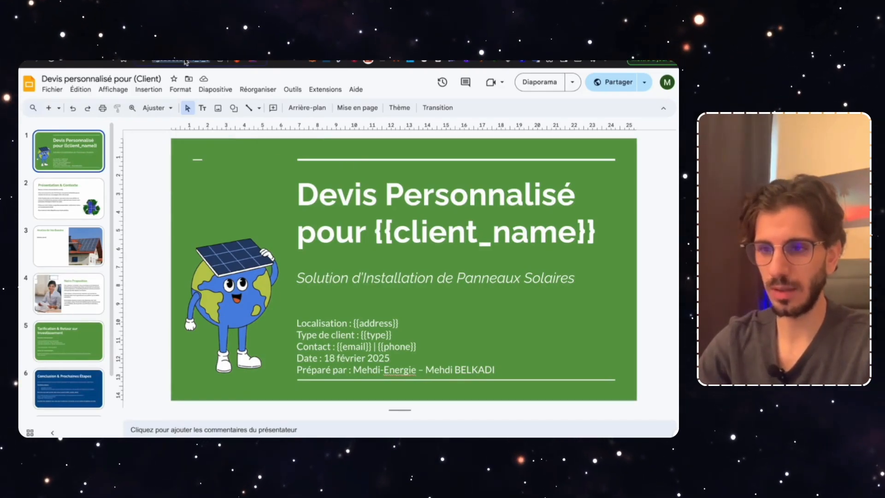
Confirm in a private window that the shared quote opens publicly, then return to n8n
key(ctrl+shift+n)
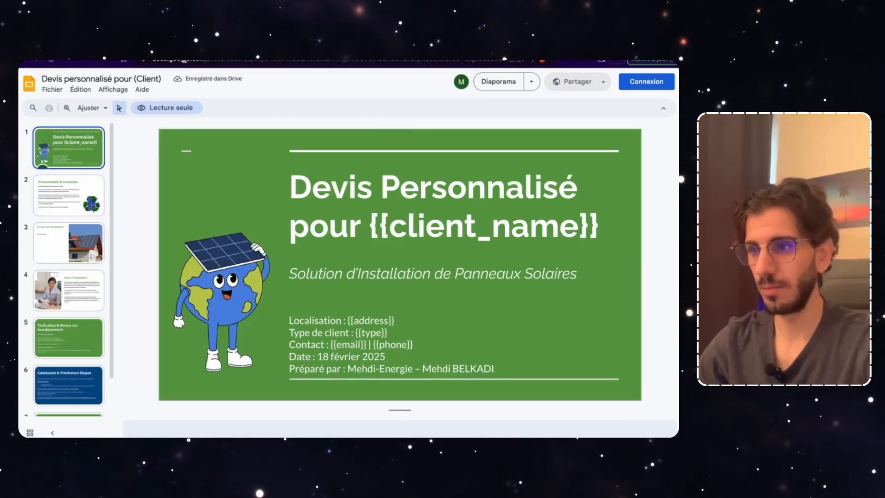
key(super+w)
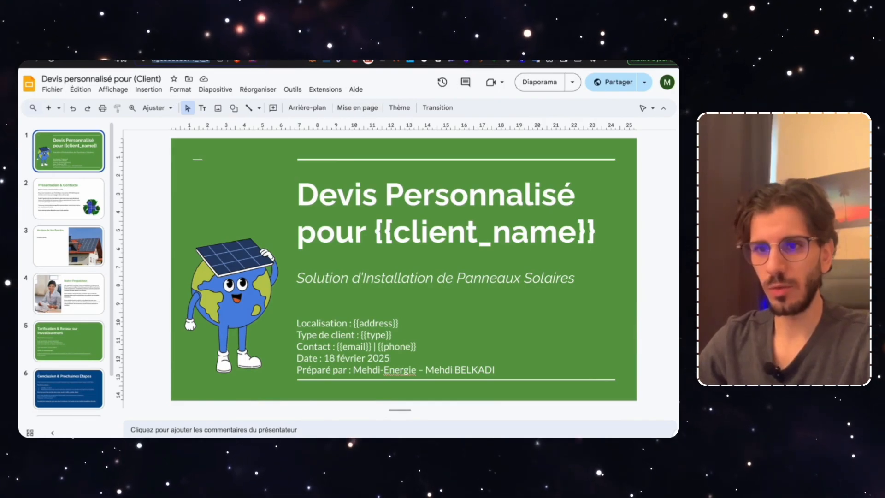
click(58, 254)
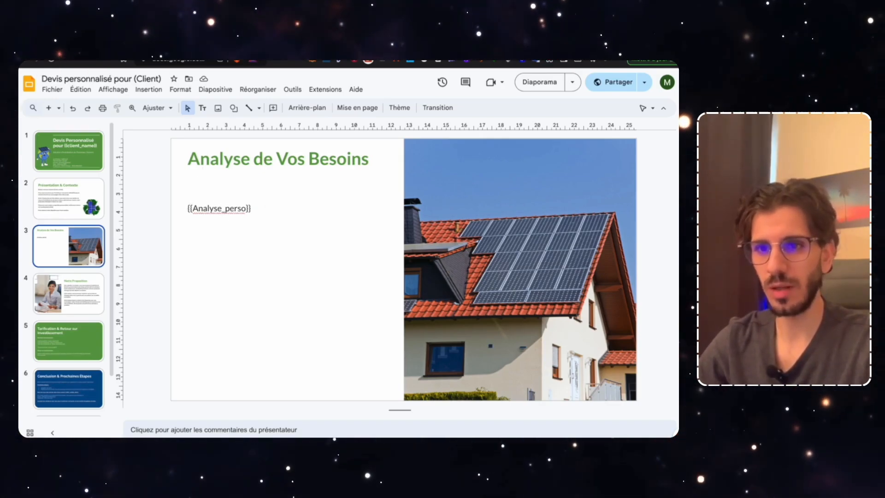
click(46, 61)
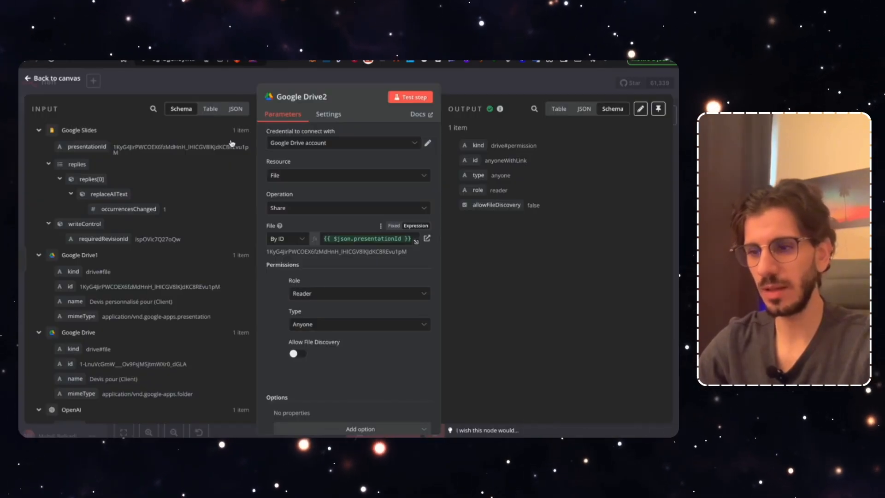
Add an OpenAI 'Message a model' node after Google Drive2
click(483, 80)
drag(535, 355, 375, 359)
scroll(401, 358, right, 5)
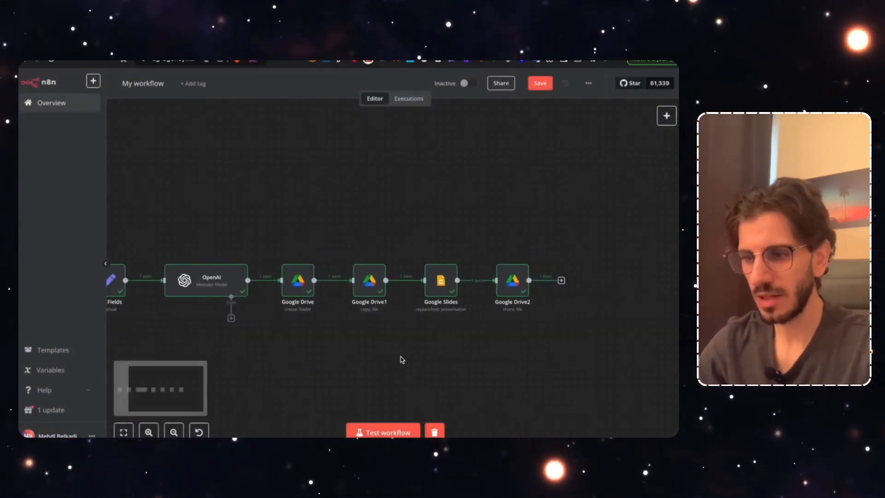
click(449, 275)
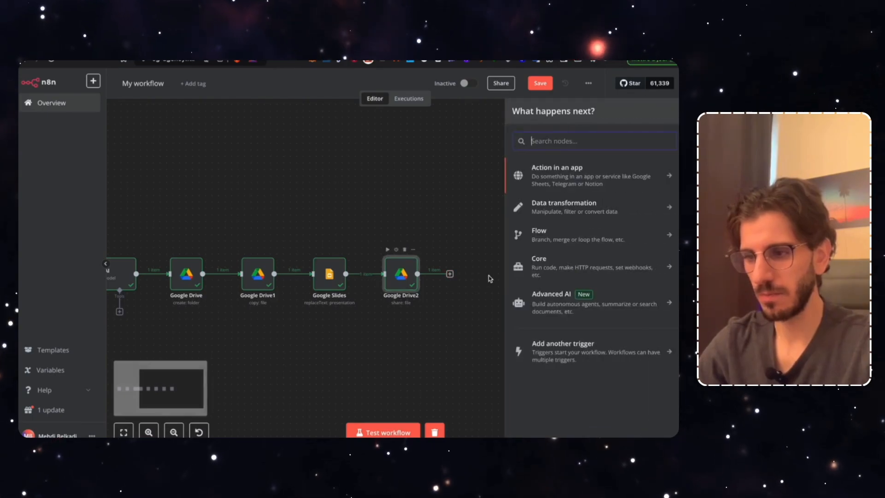
text(open)
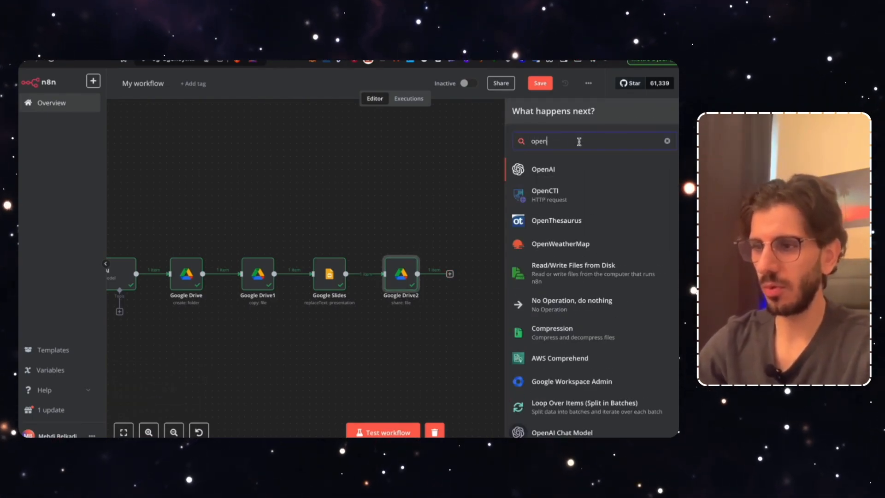
key(Return)
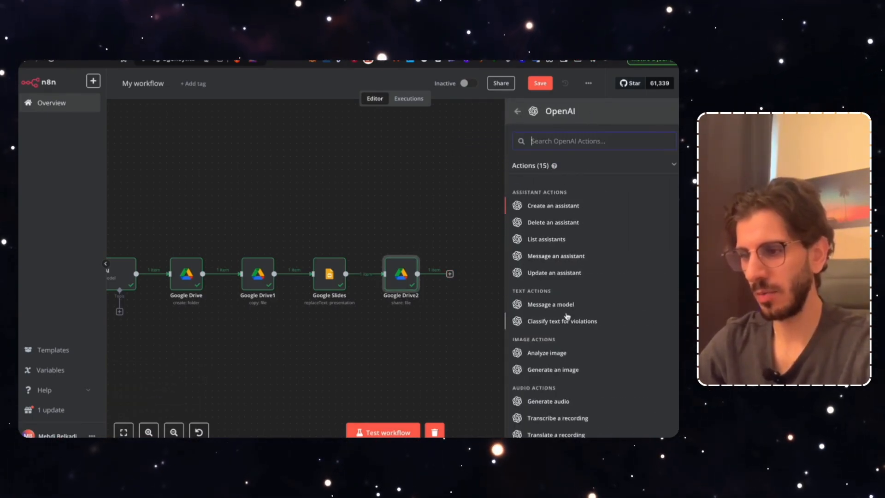
click(540, 305)
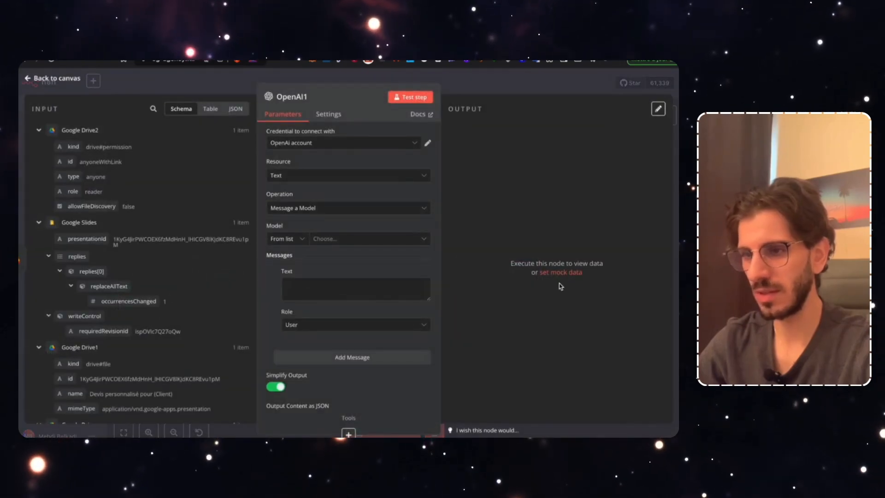
click(493, 86)
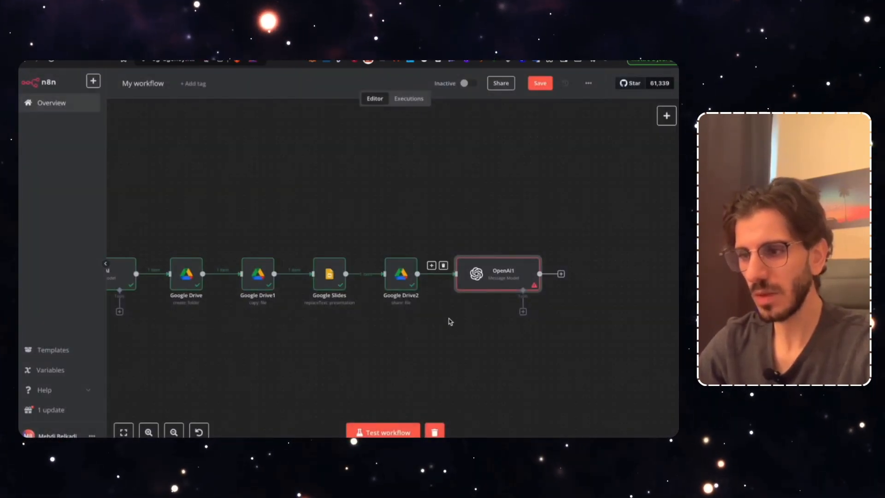
Set the OpenAI1 model to GPT-4O and save the workflow
double_click(494, 283)
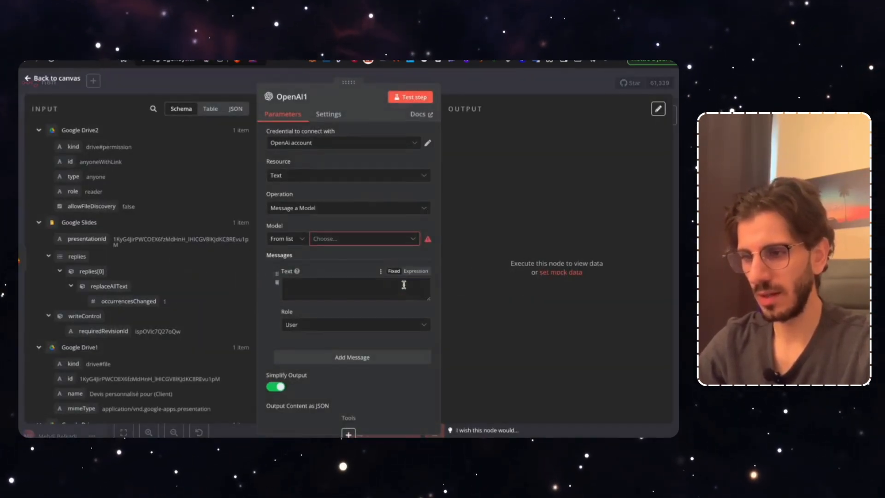
click(327, 239)
text(gpt-4o)
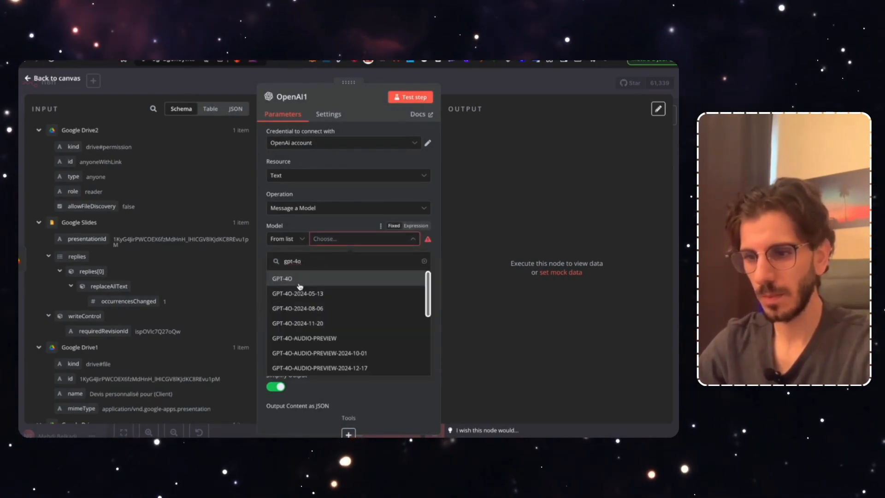
click(299, 279)
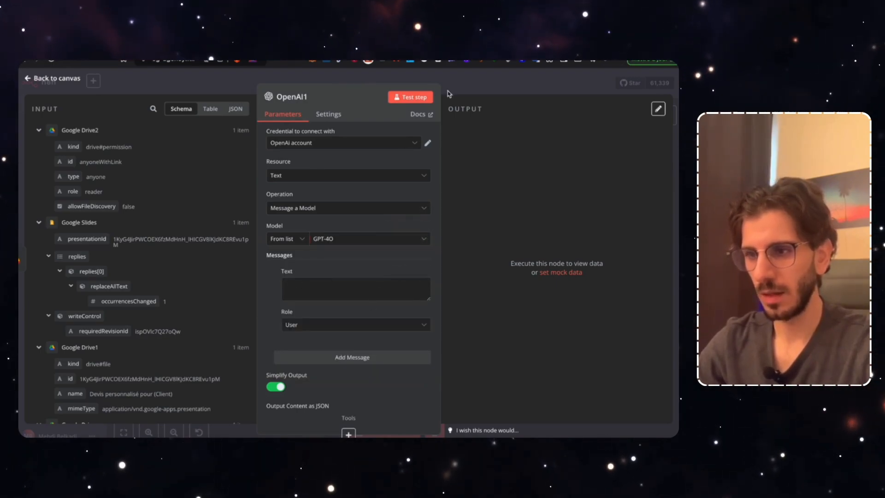
key(Escape)
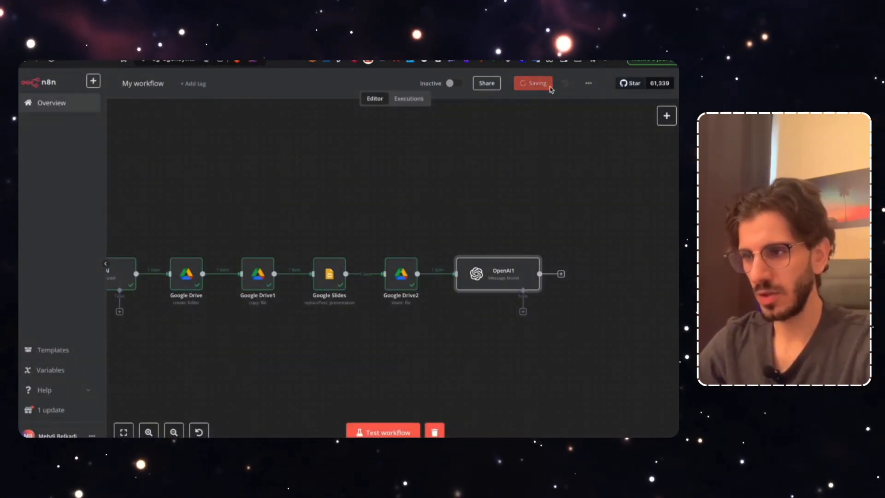
click(540, 83)
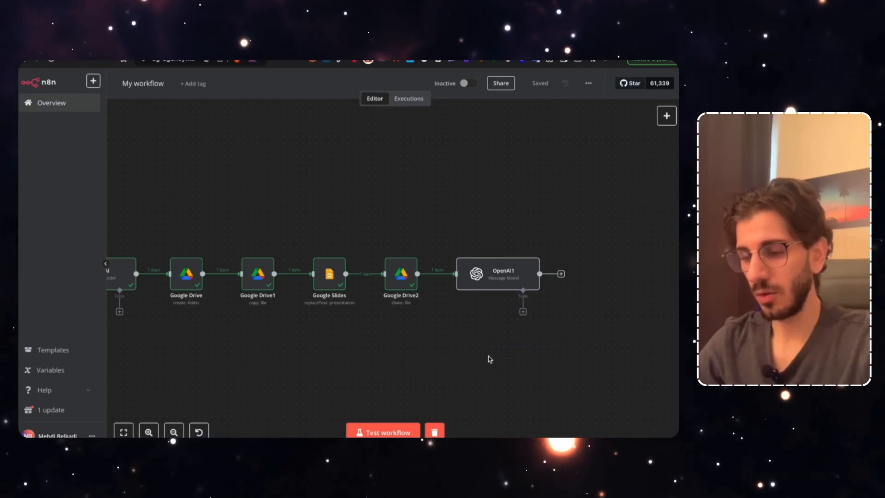
scroll(489, 357, right, 5)
Add a Google Slides replace-text node after OpenAI1, with Presentation ID mapped from presentationId
click(442, 273)
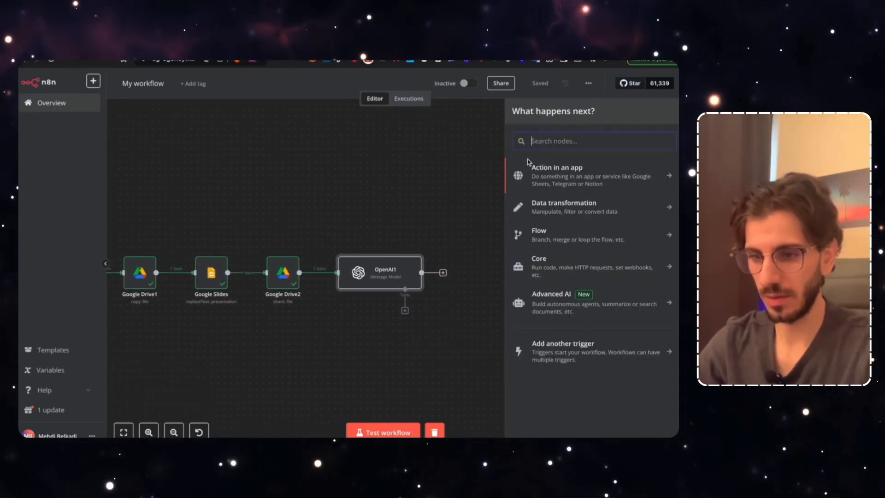
text(google sl)
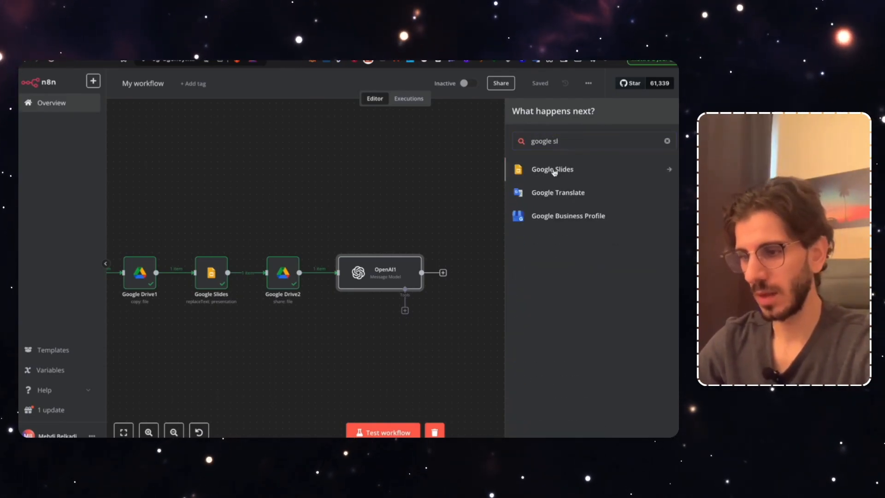
click(539, 170)
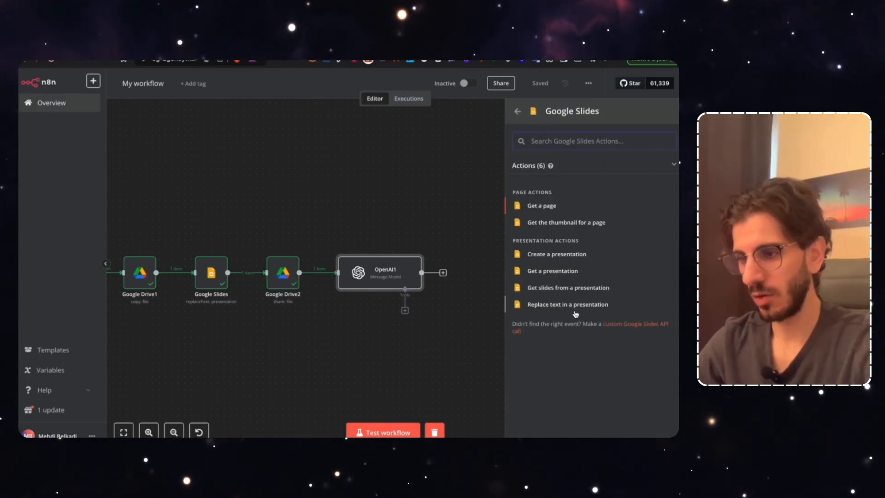
click(561, 305)
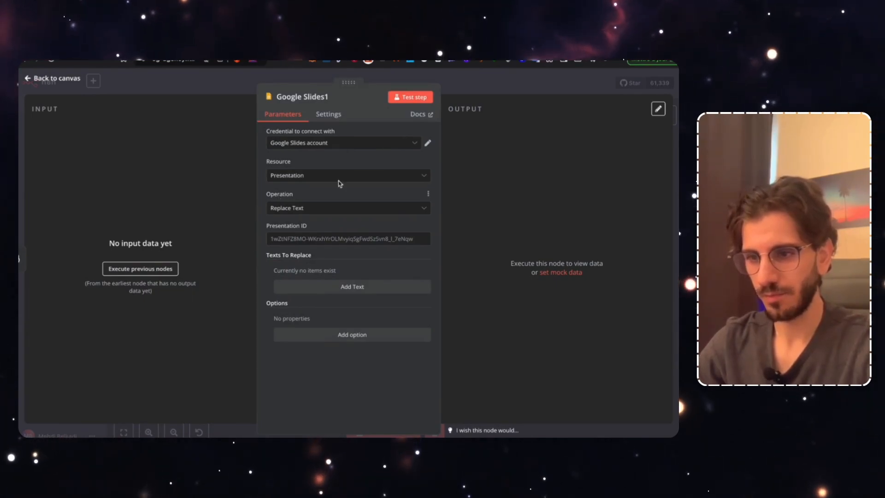
click(161, 270)
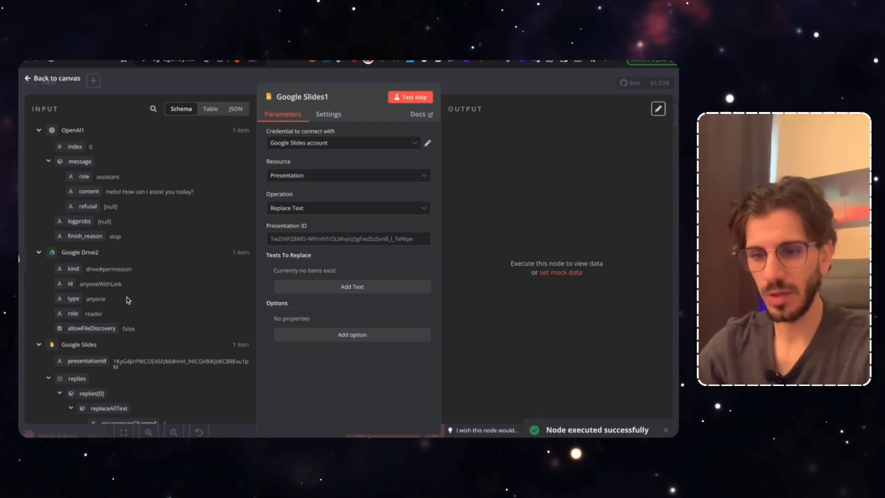
scroll(128, 302, down, 1)
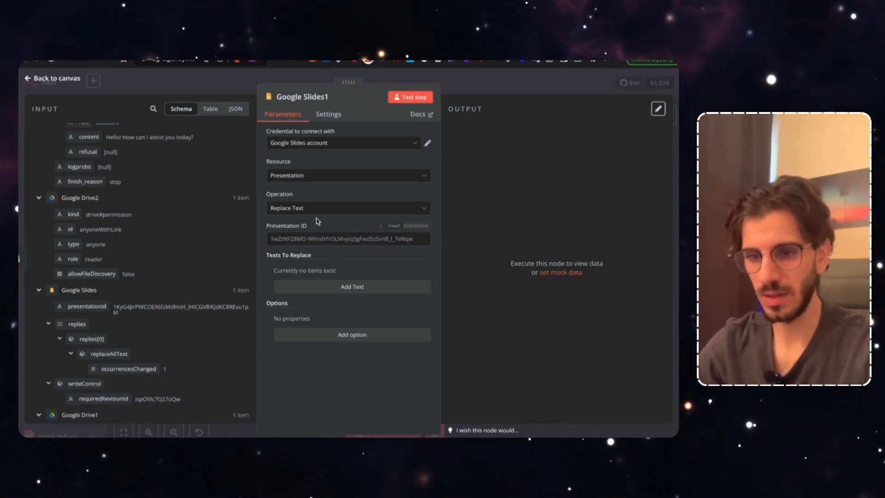
drag(83, 302, 273, 234)
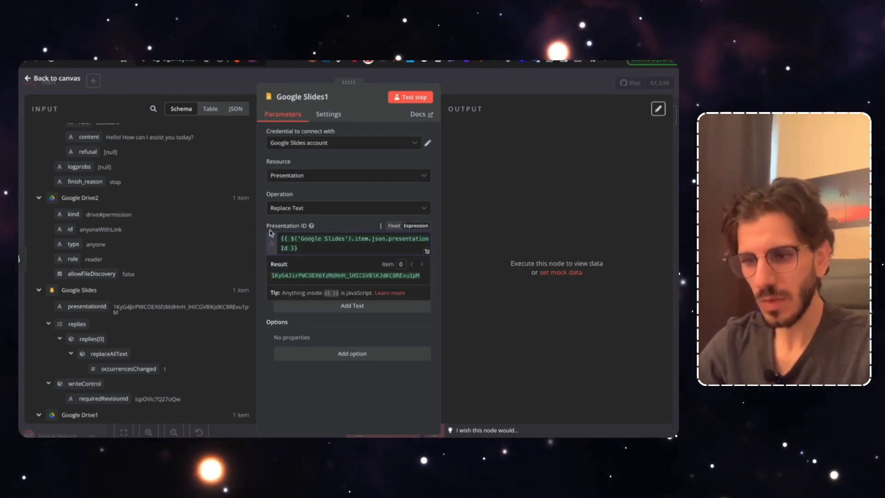
click(325, 318)
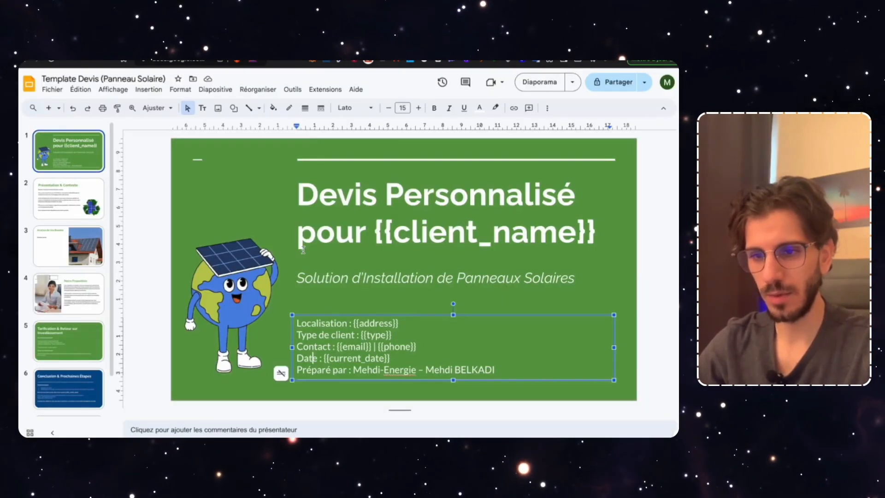
Add a replacement entry for the {{Analyse_perso}} placeholder copied from slide 3, then save
click(69, 245)
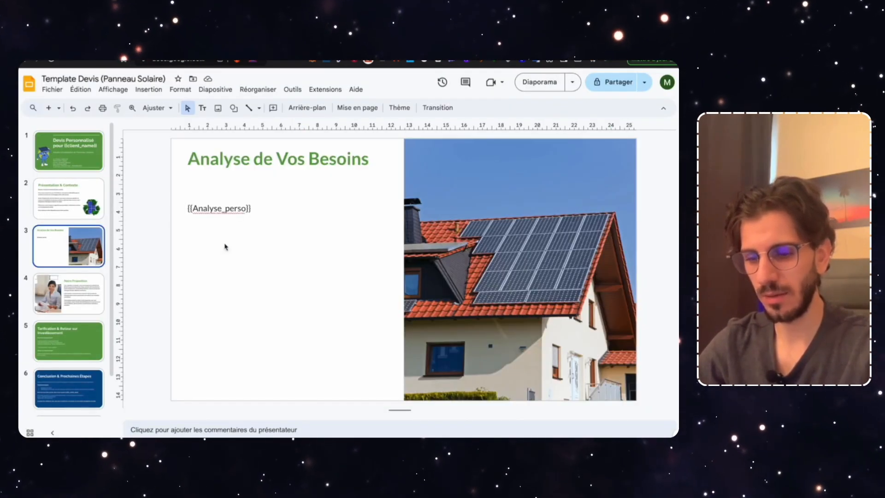
triple_click(219, 211)
key(ctrl+c)
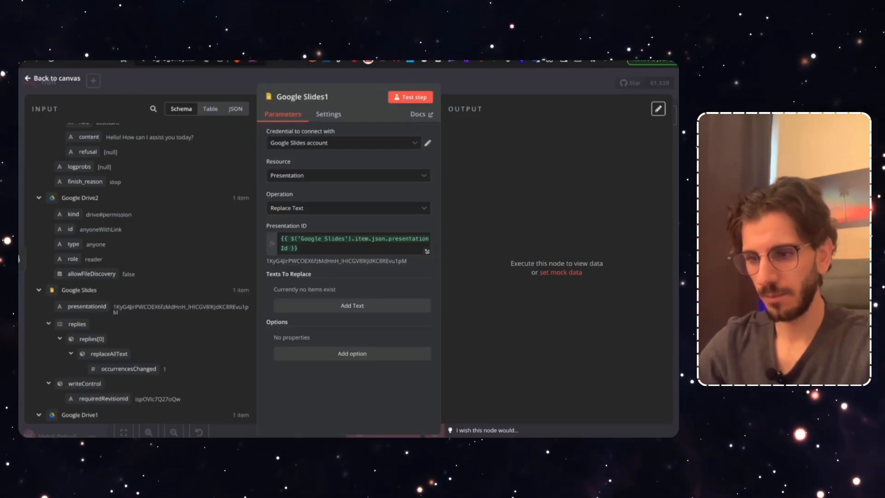
click(334, 303)
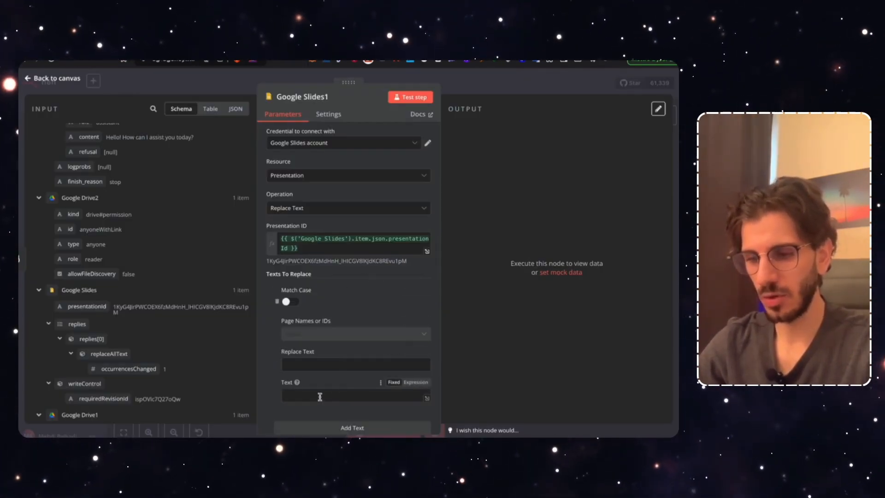
click(320, 396)
key(ctrl+v)
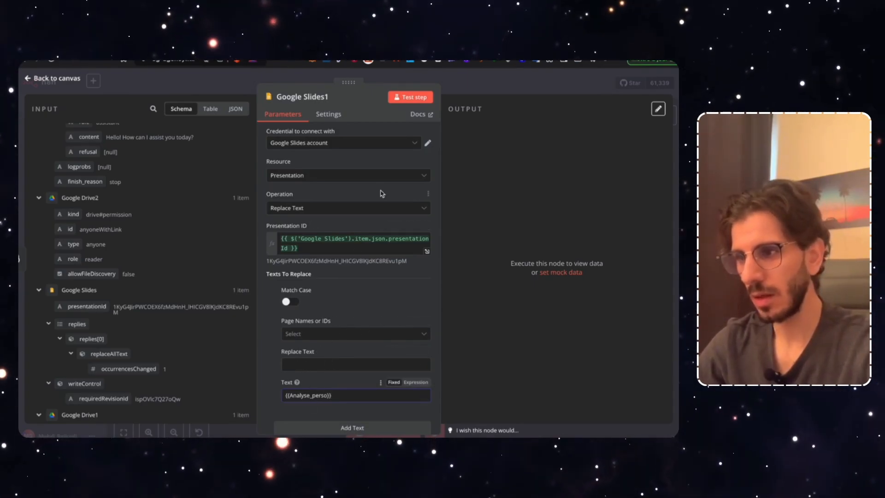
click(484, 95)
click(544, 85)
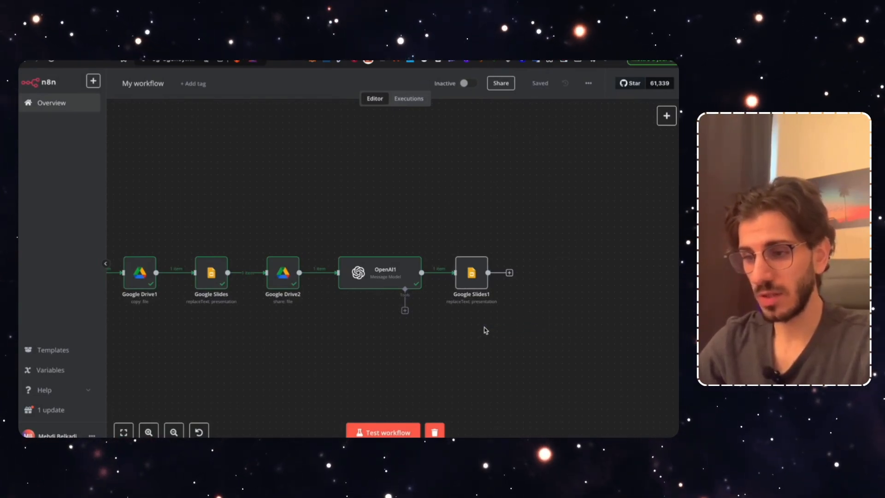
scroll(485, 330, right, 5)
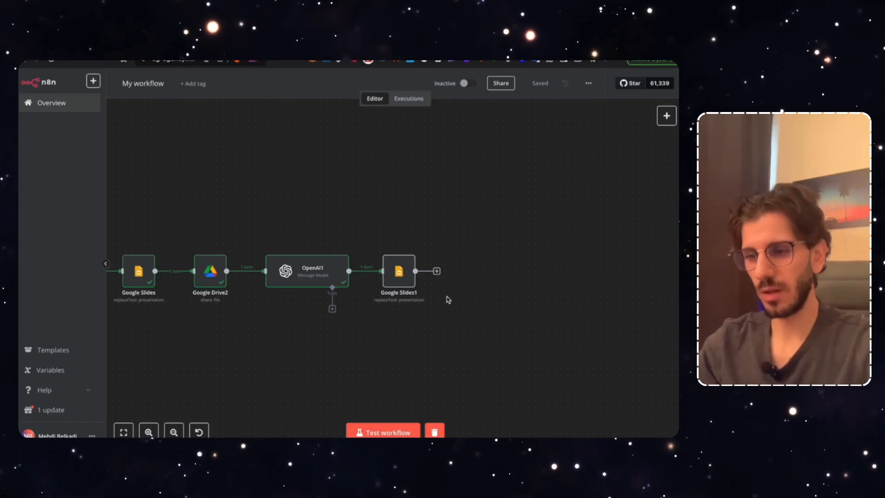
Add a Wait node after Google Slides1, keeping the wait at 1 Seconds
click(437, 271)
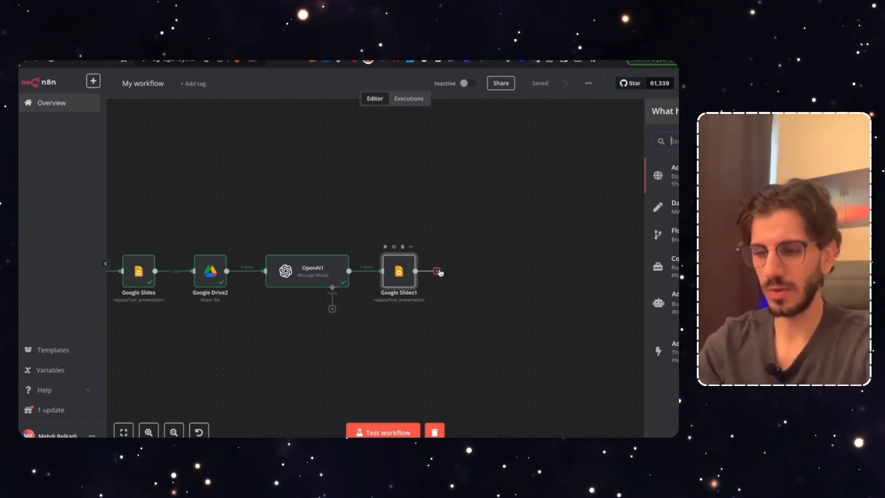
text(ait)
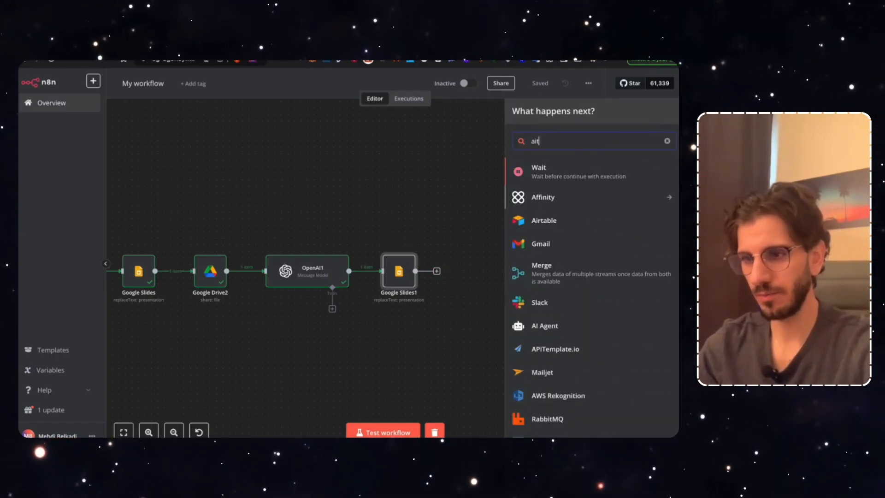
click(594, 175)
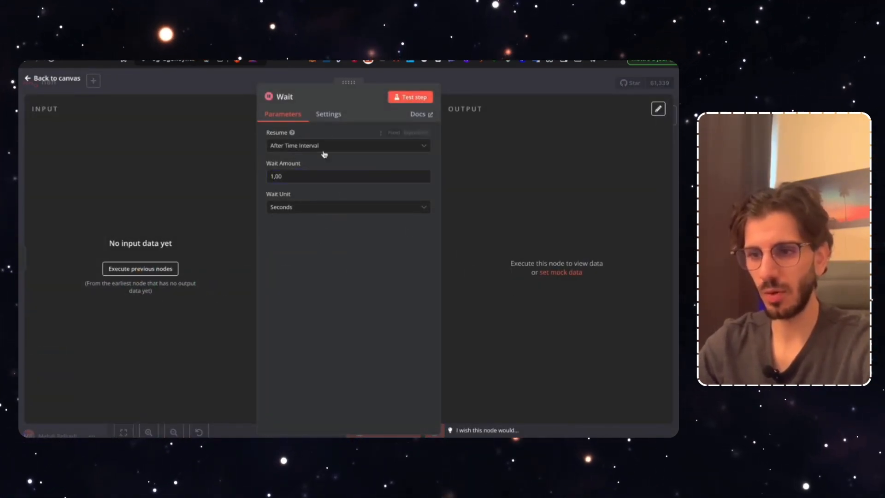
click(291, 215)
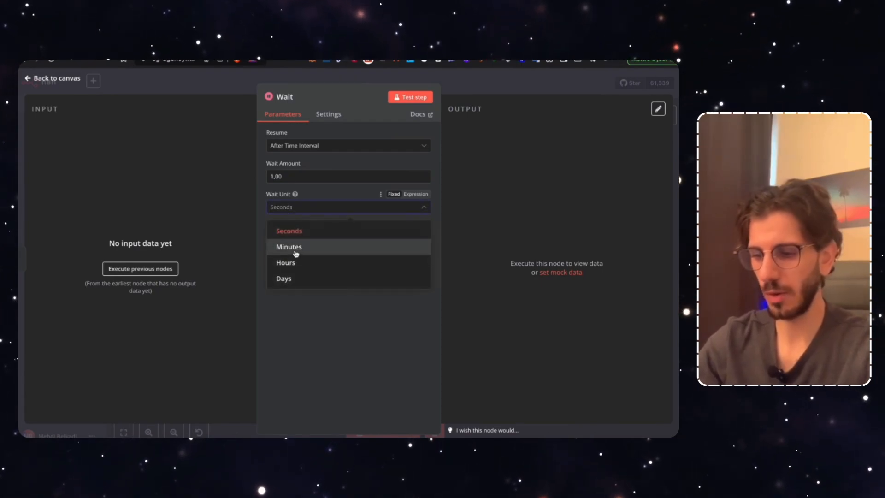
click(295, 248)
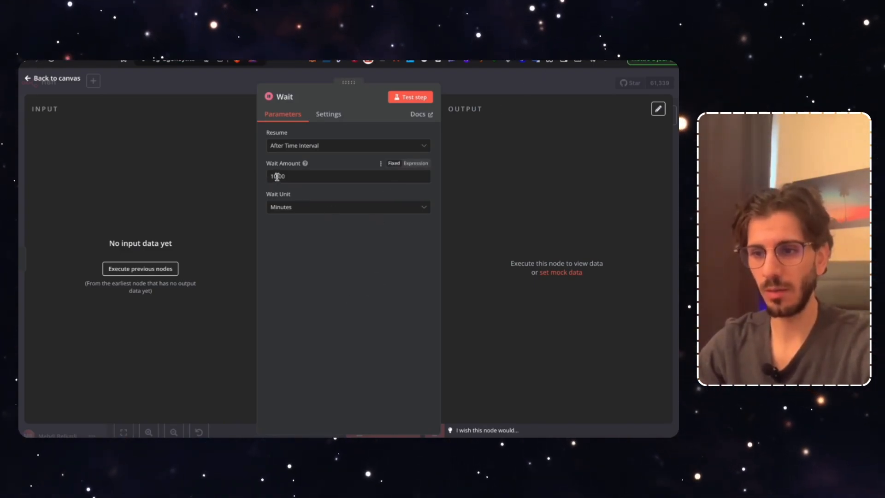
click(306, 207)
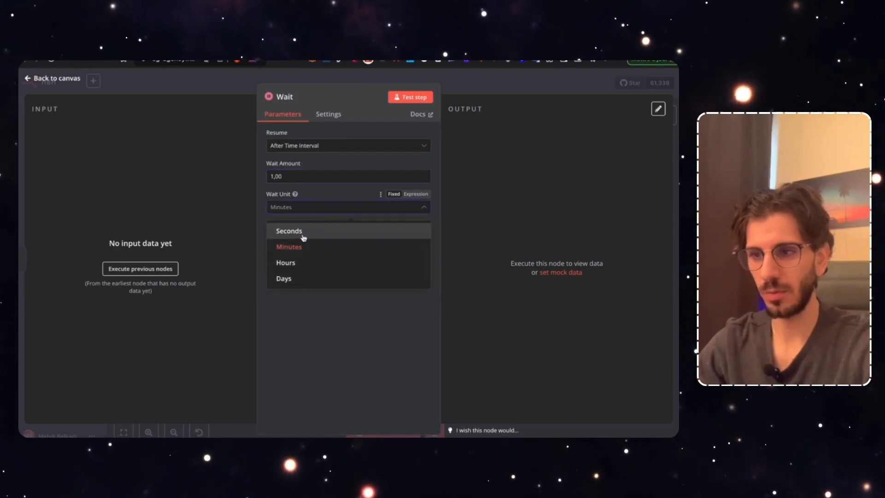
click(302, 230)
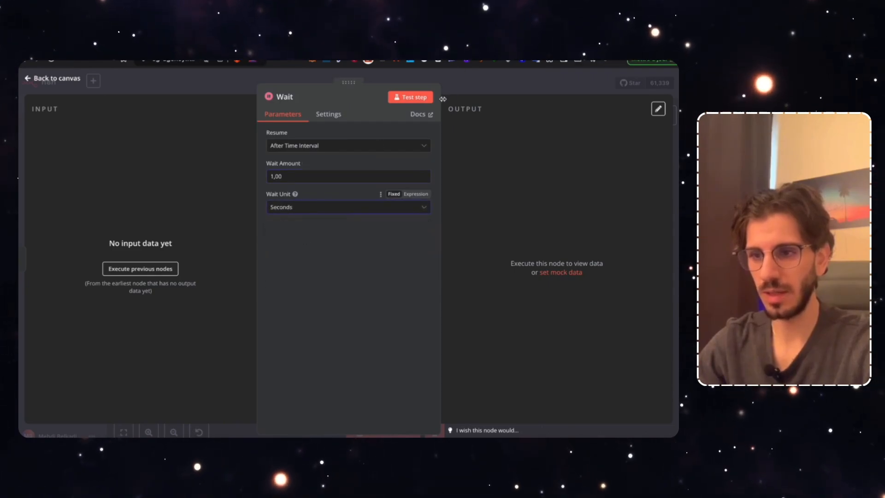
click(493, 86)
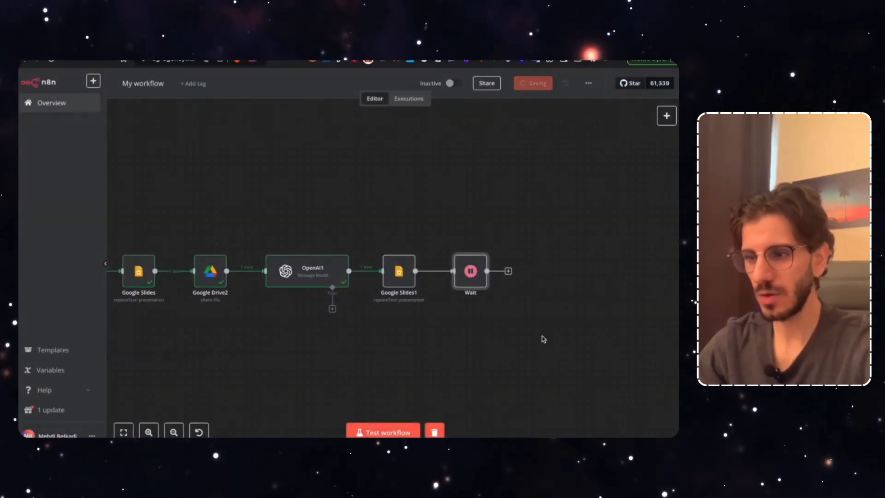
Add a Gmail 'Send a message' node after the Wait node
click(508, 271)
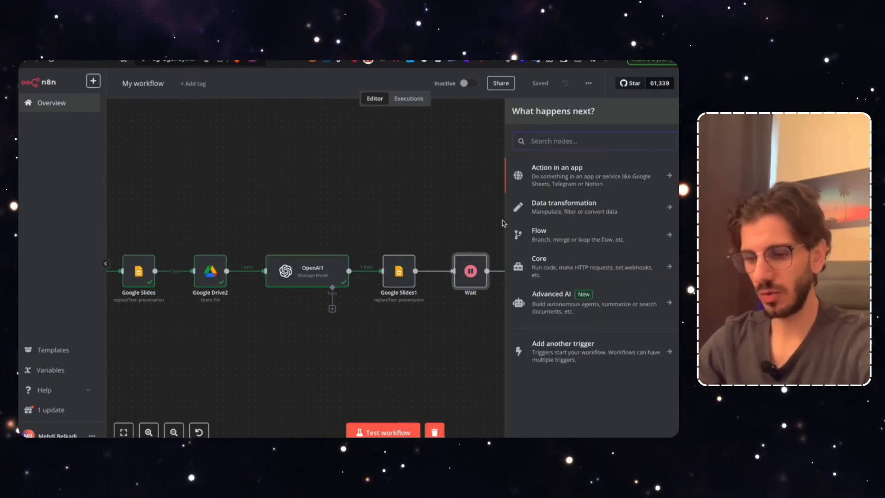
text(gmail)
click(550, 172)
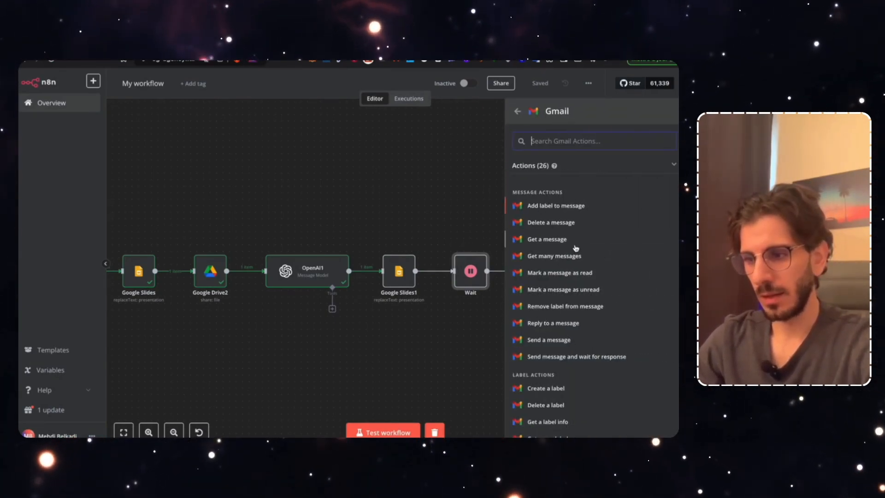
click(543, 341)
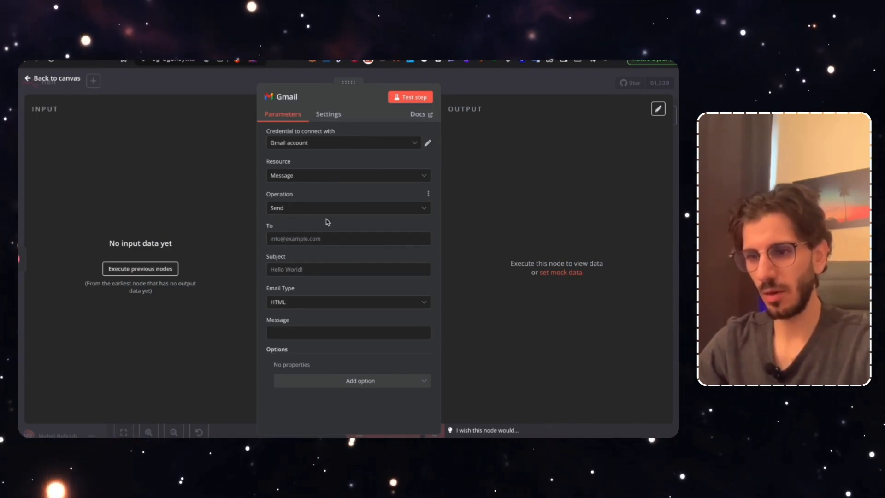
Address the Gmail to a test recipient with subject 'Réponse à votre demande de devis personnalisé' as Text
click(295, 240)
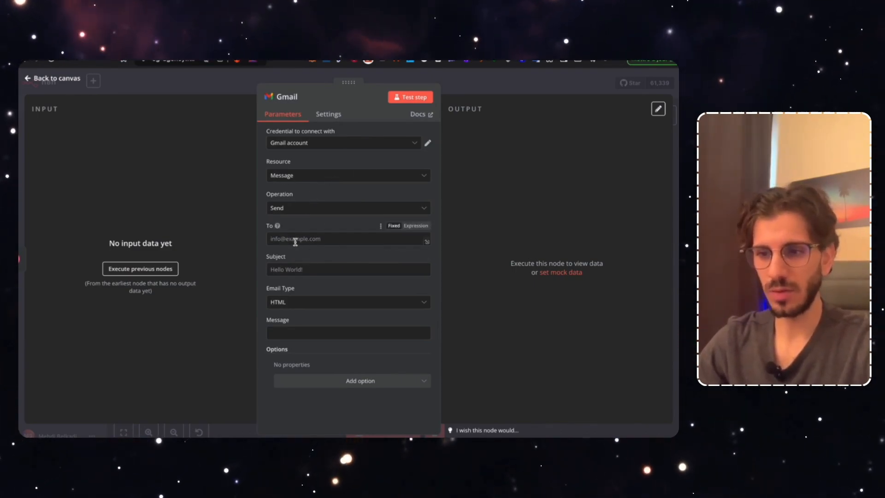
text(exemp)
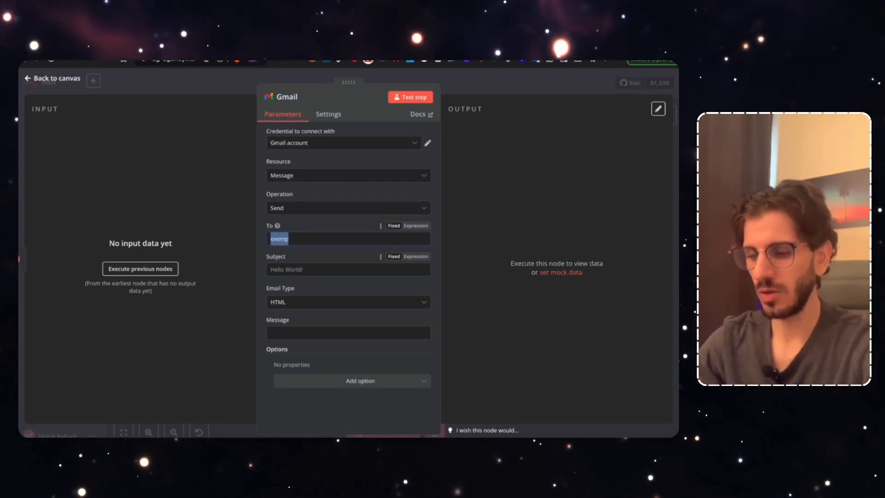
text(exemple@gmail.com)
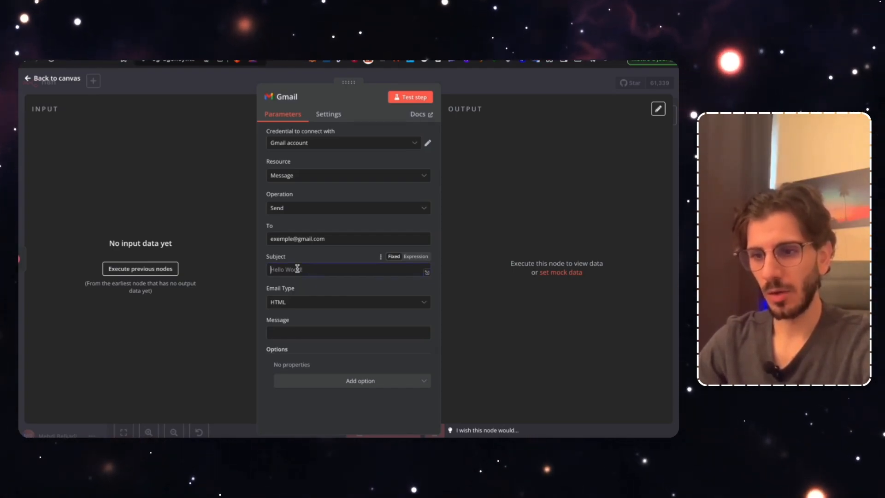
click(324, 270)
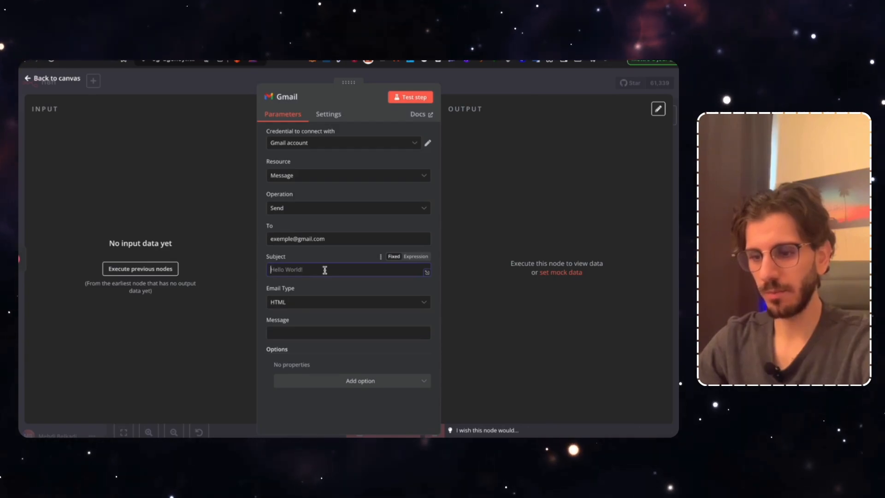
text(Vot)
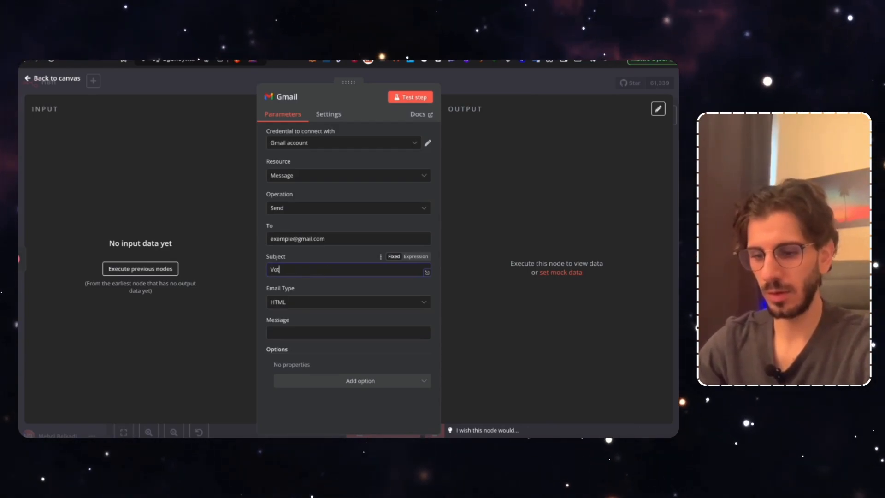
text(re de)
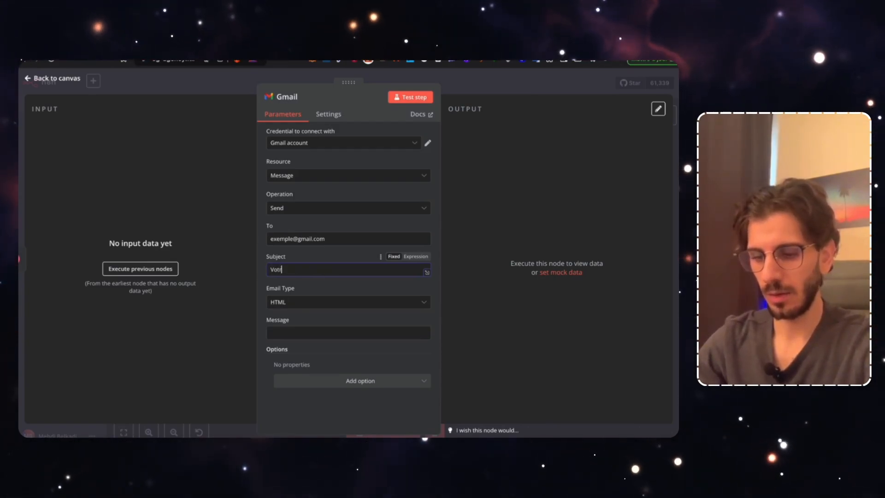
text(vis personna)
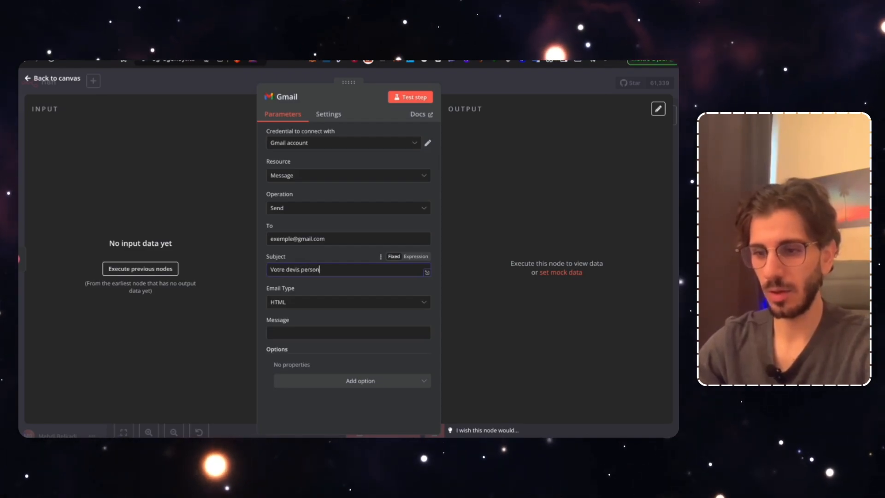
key(ctrl+a)
text(Réponse à)
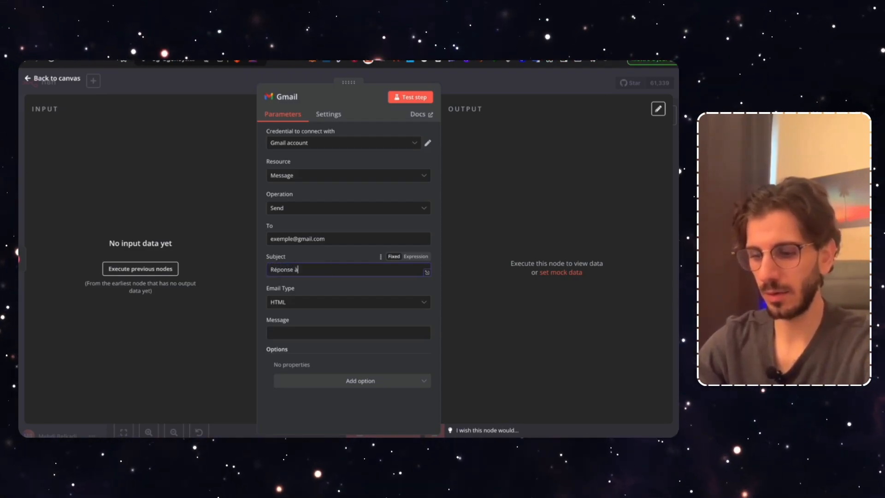
text( votre demande de )
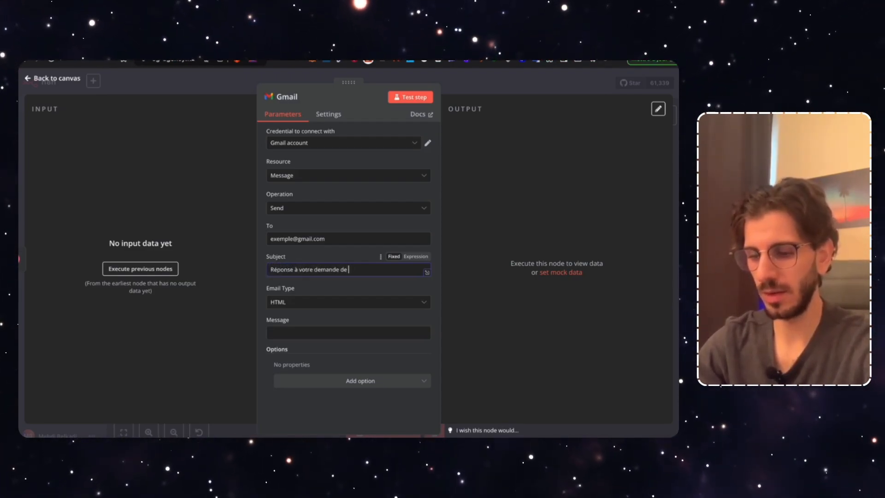
text(devis personnalisé)
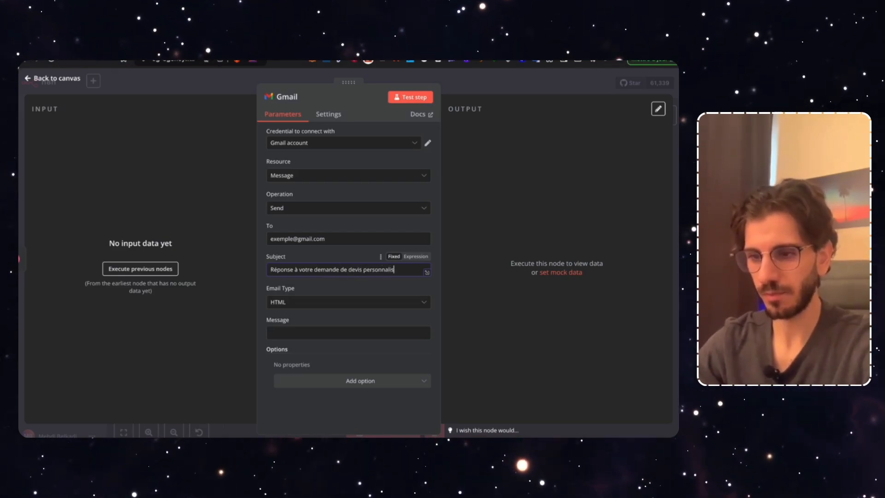
click(295, 302)
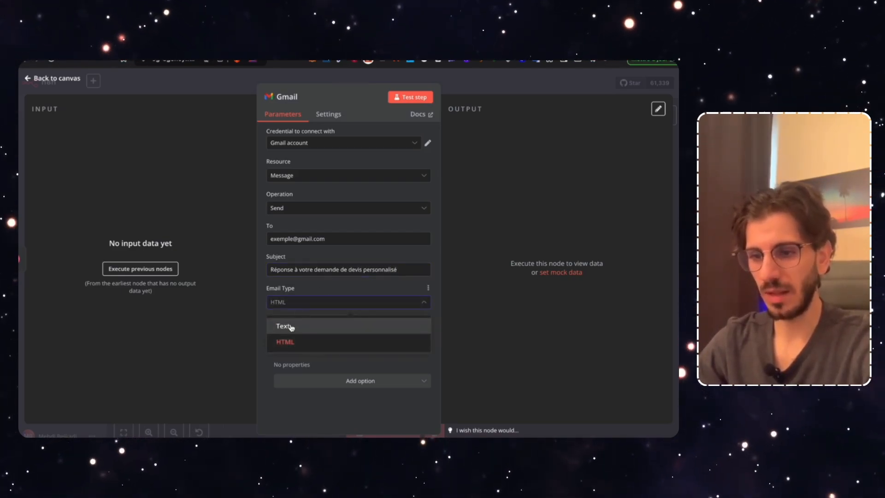
click(283, 326)
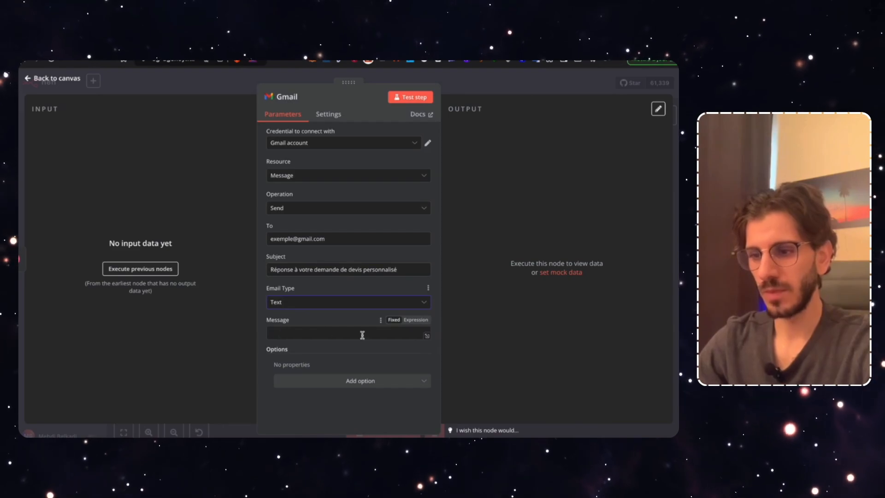
click(428, 337)
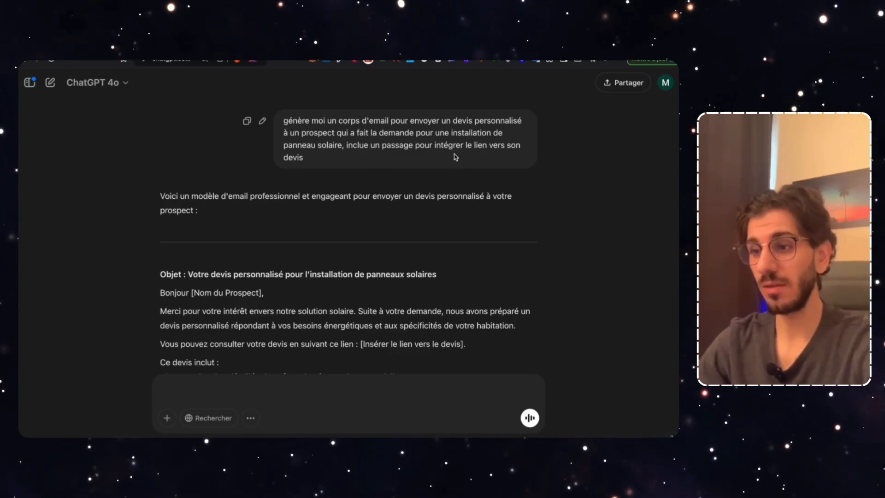
Copy the ChatGPT-drafted solar-quote email and paste it into the Gmail message body
scroll(294, 210, down, 3)
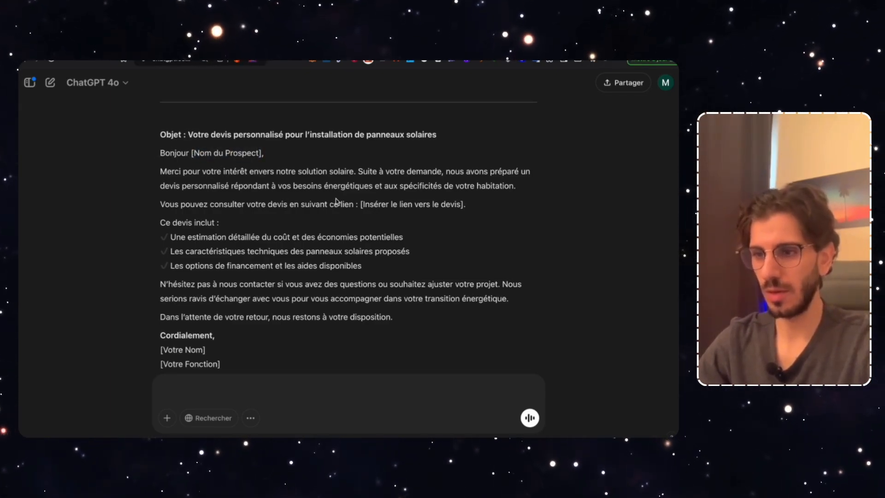
scroll(406, 193, down, 2)
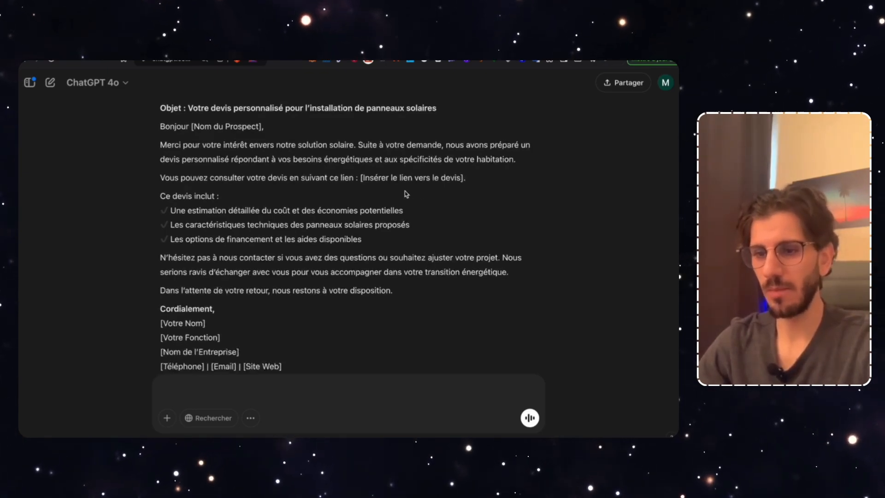
mouse_move(302, 328)
mouse_down()
mouse_move(368, 269)
mouse_move(260, 258)
mouse_move(155, 184)
mouse_up()
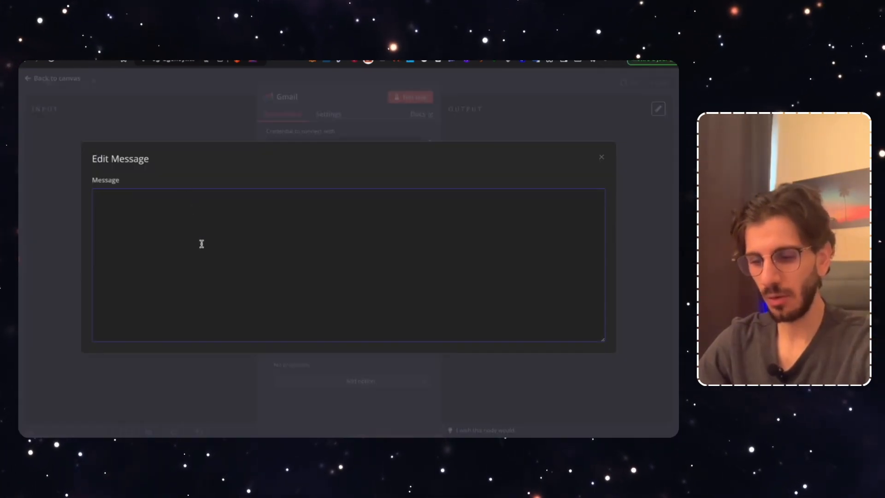
key(ctrl+v)
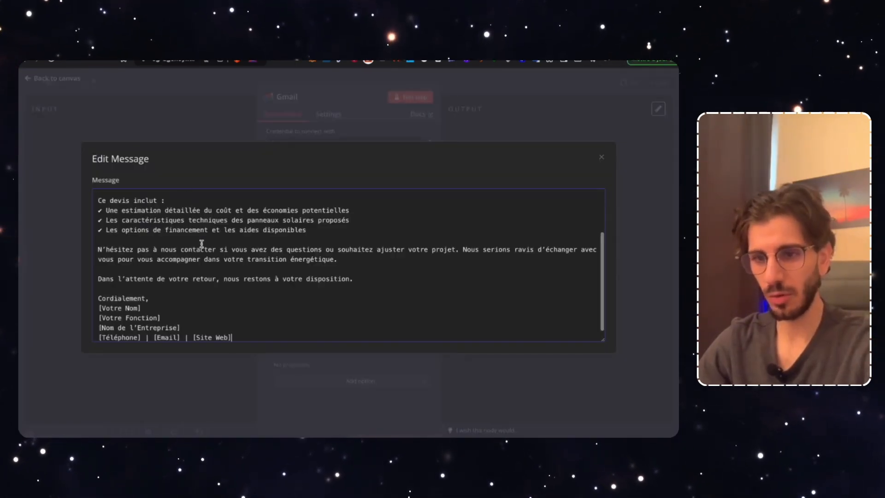
Split 'Suite à votre demande' into its own paragraph and make the Gmail message an expression
scroll(242, 246, up, 10)
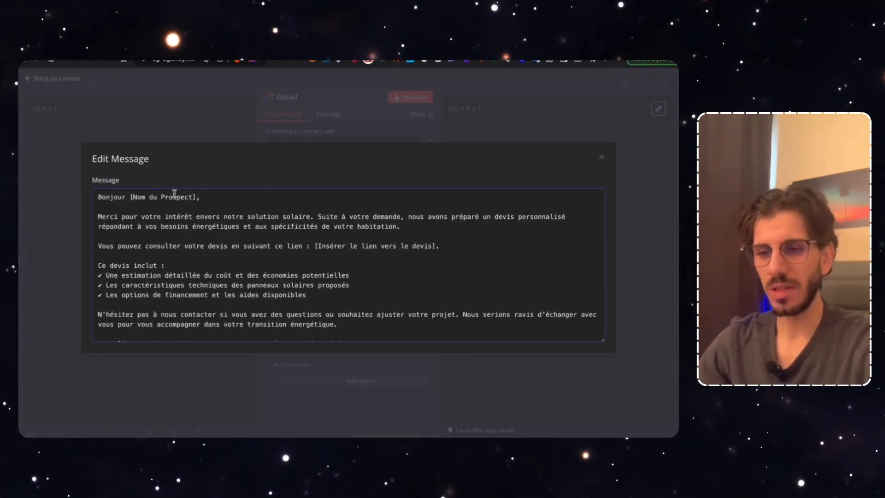
click(320, 216)
key(Return)
key(Return)
scroll(324, 282, down, 2)
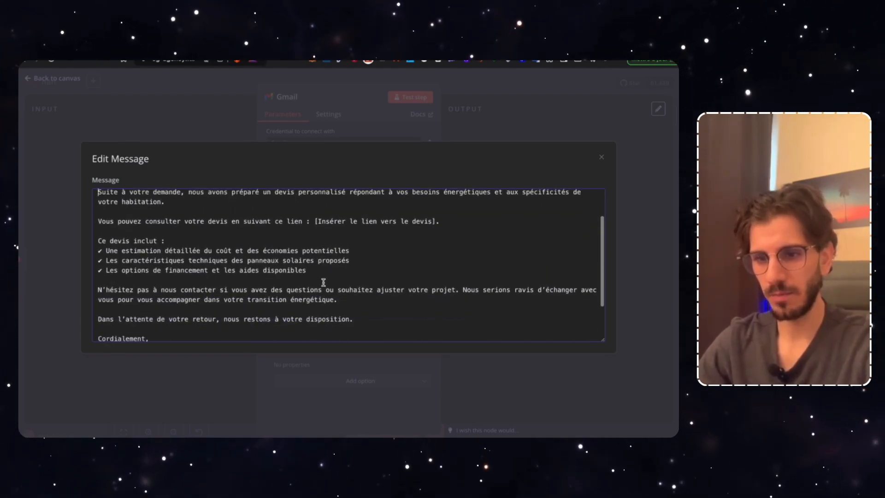
scroll(179, 240, down, 2)
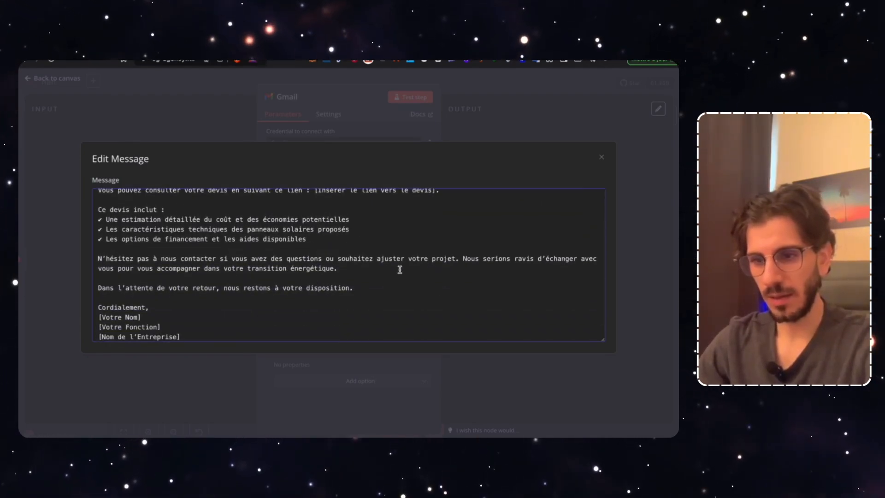
scroll(164, 307, up, 4)
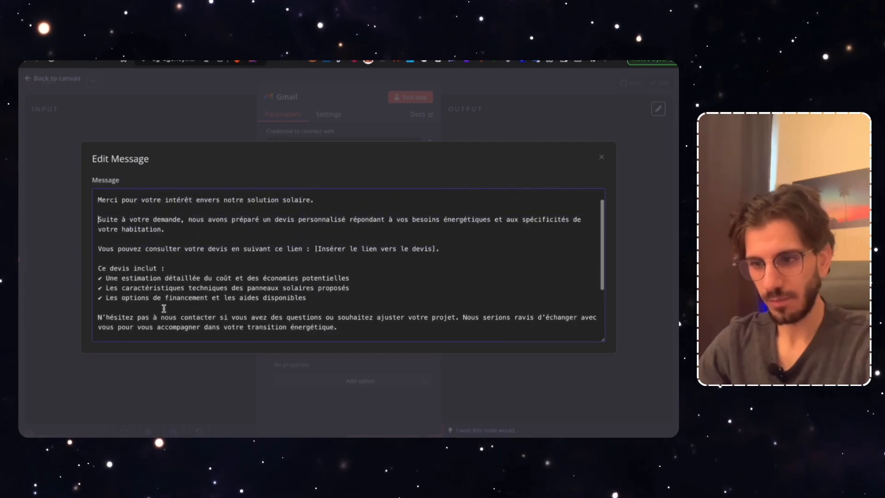
click(504, 129)
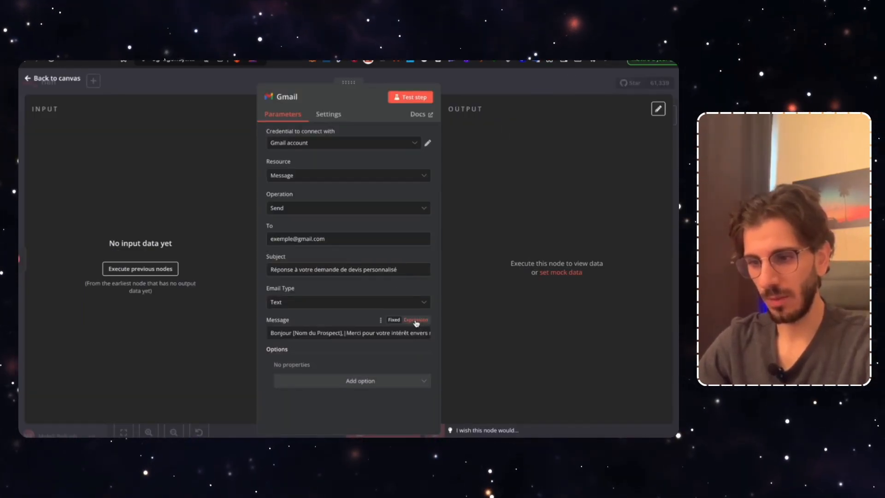
click(416, 333)
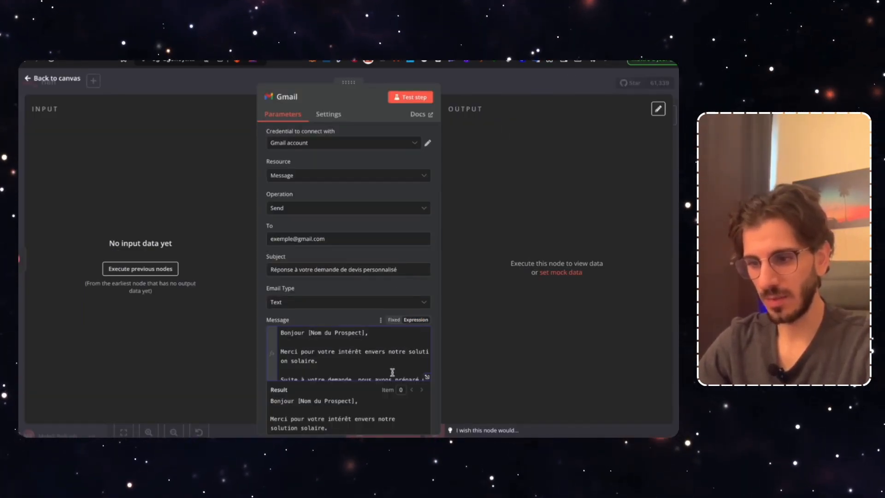
click(427, 377)
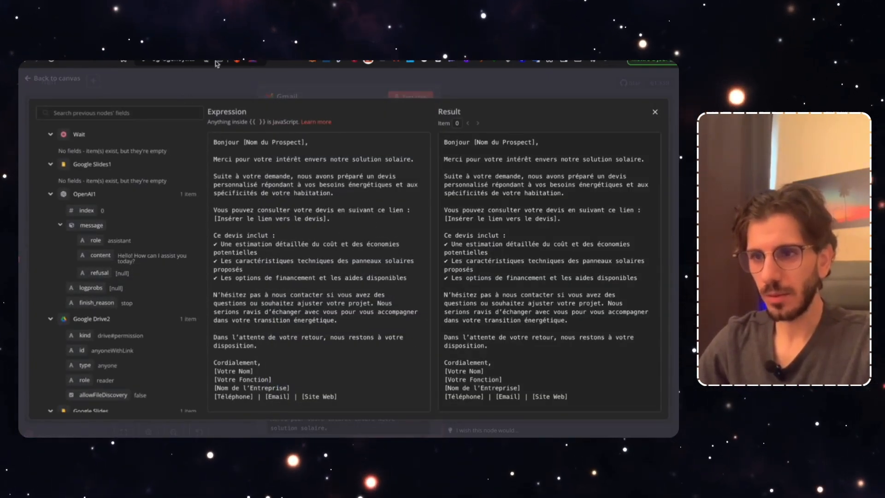
key(ctrl+Tab)
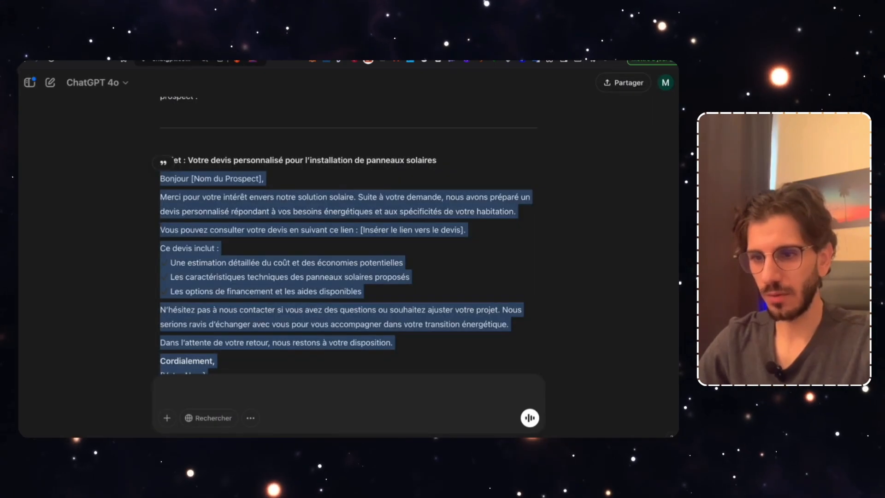
click(476, 156)
click(183, 62)
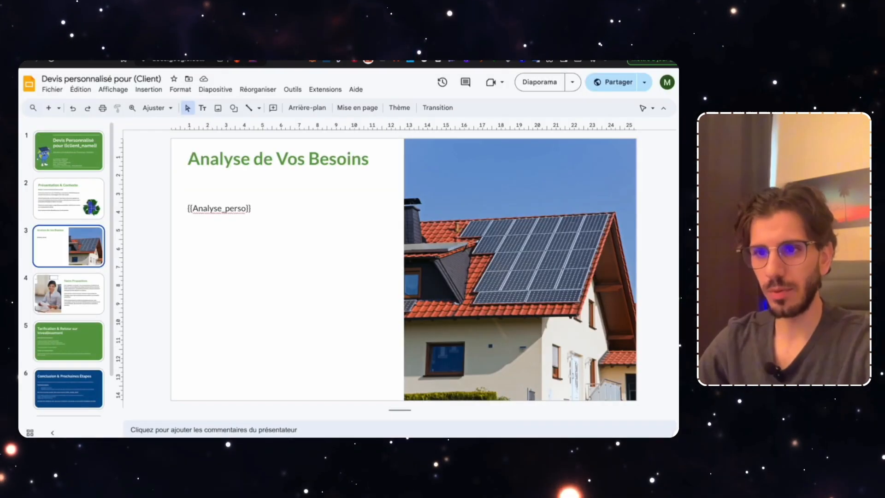
click(184, 62)
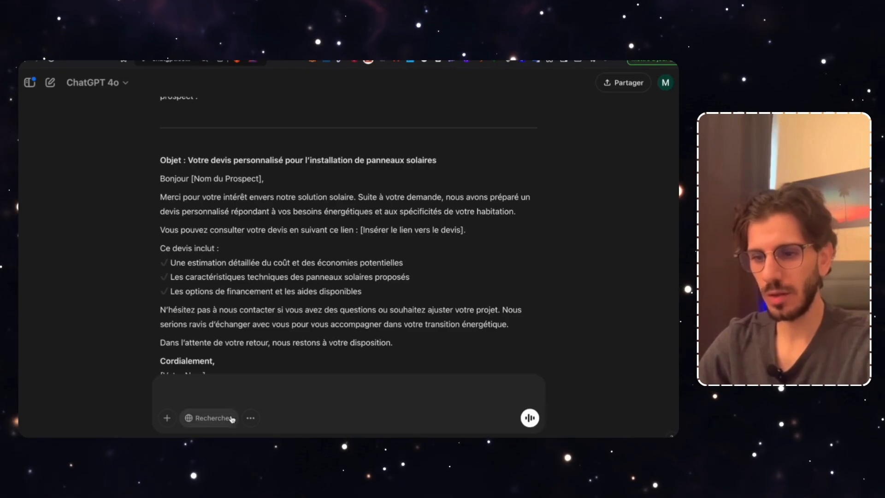
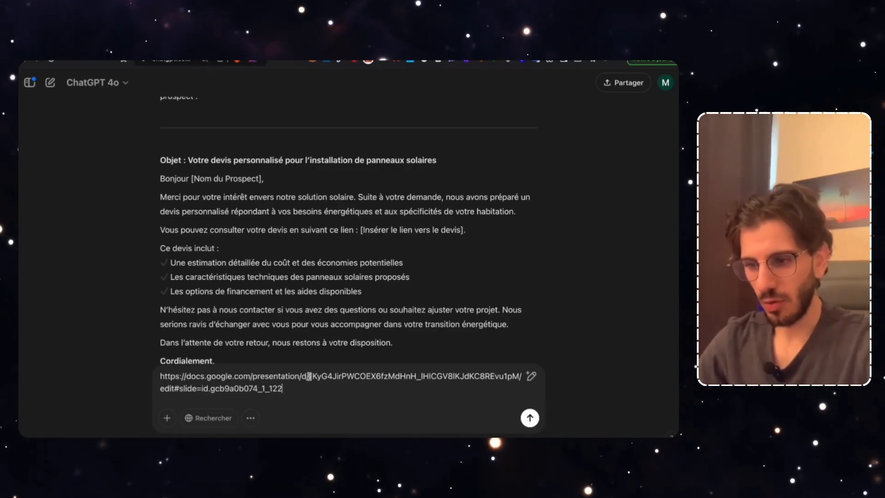
drag(309, 375, 167, 376)
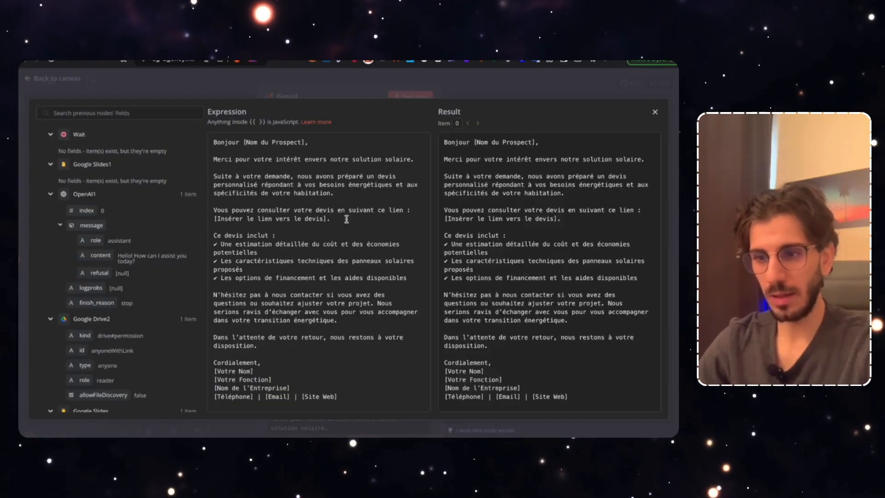
drag(326, 219, 214, 218)
text(https://docs.google.com/presentation/d/)
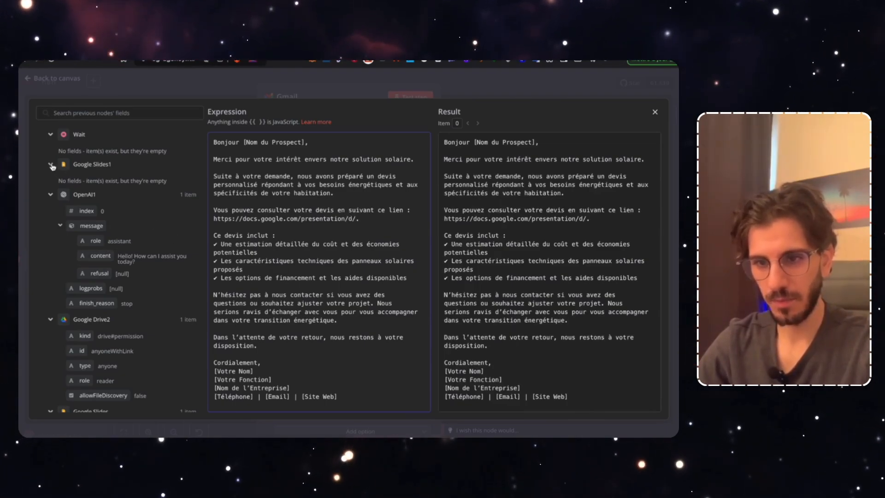
Complete the message link with the Google Slides presentationId followed by /view
scroll(91, 264, down, 3)
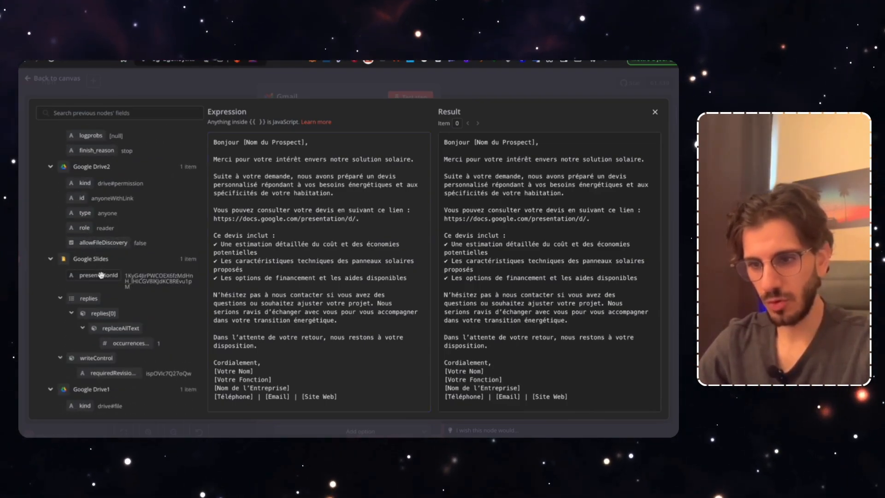
drag(144, 283, 356, 223)
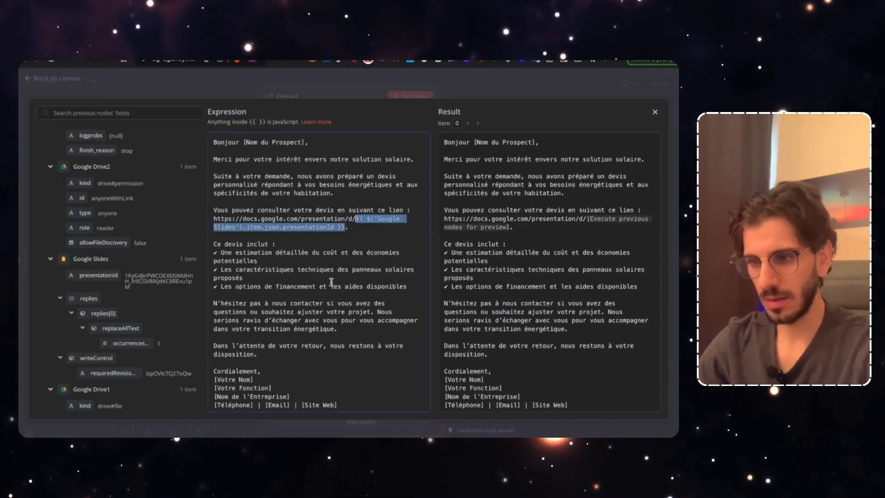
click(346, 226)
text(/view)
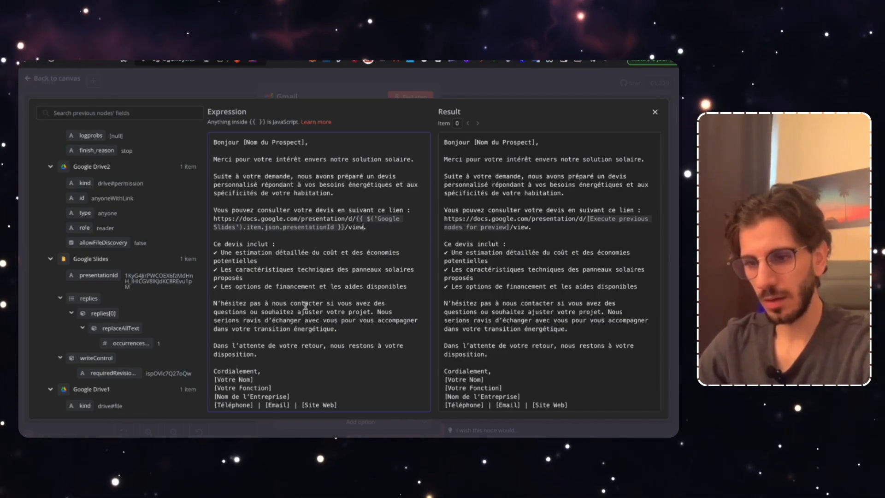
text(.)
Replace the signature's name, job title ('PDG Le Plus de France') and company-name placeholders with real details
drag(214, 376, 254, 376)
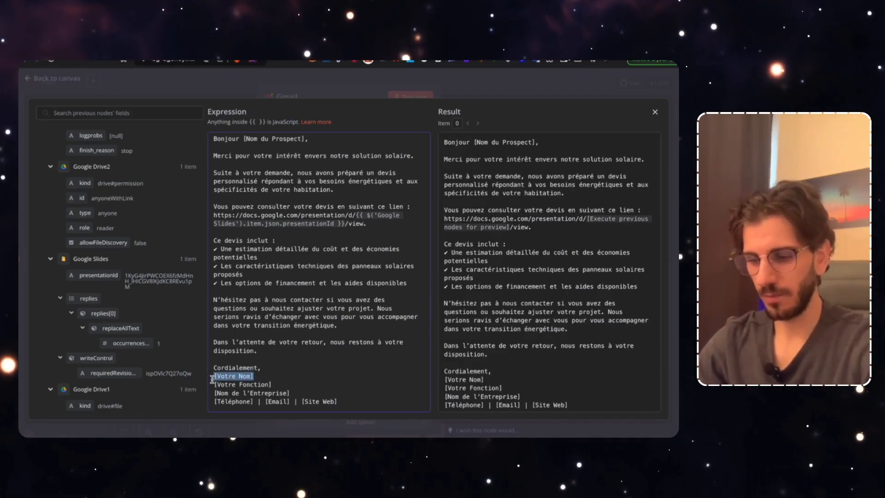
text(Mehdi)
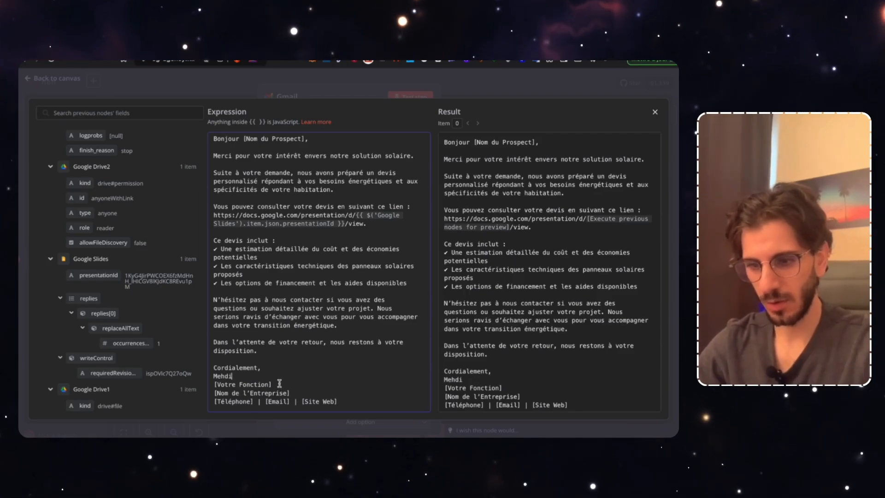
drag(276, 384, 214, 385)
text(PDG)
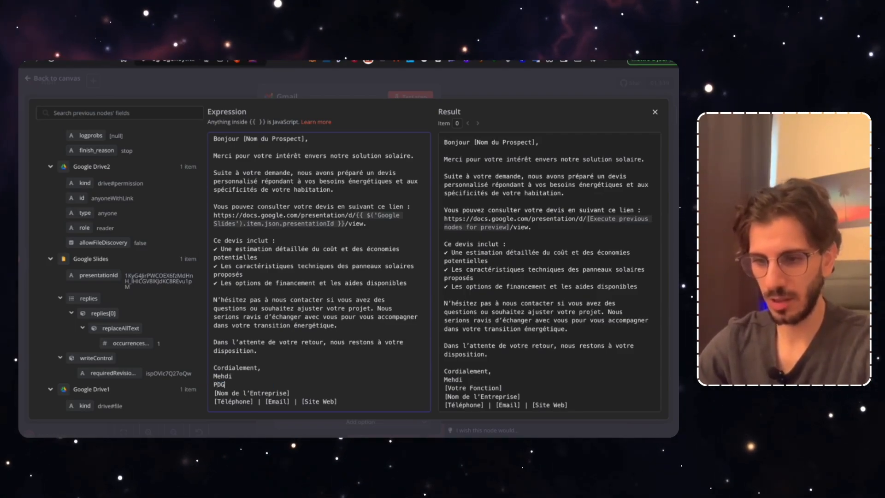
text( Le Plus de )
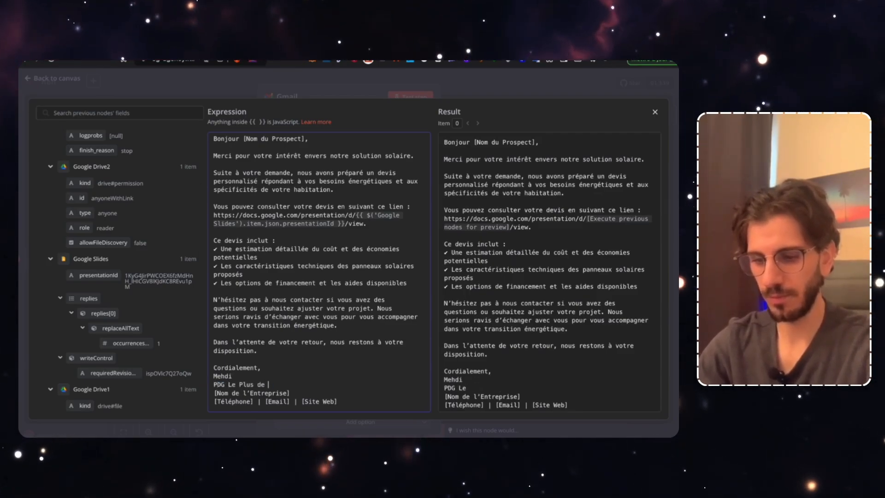
text(France)
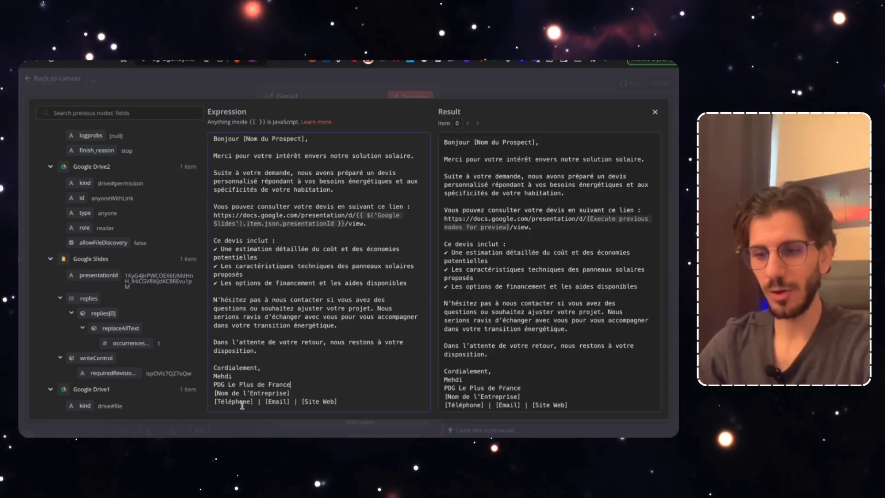
click(296, 394)
drag(296, 393, 214, 393)
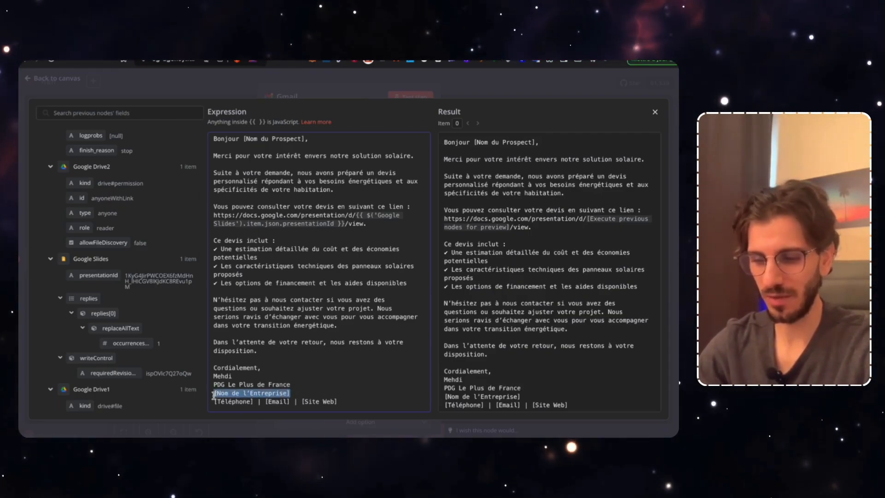
text(Mehdi-Energie)
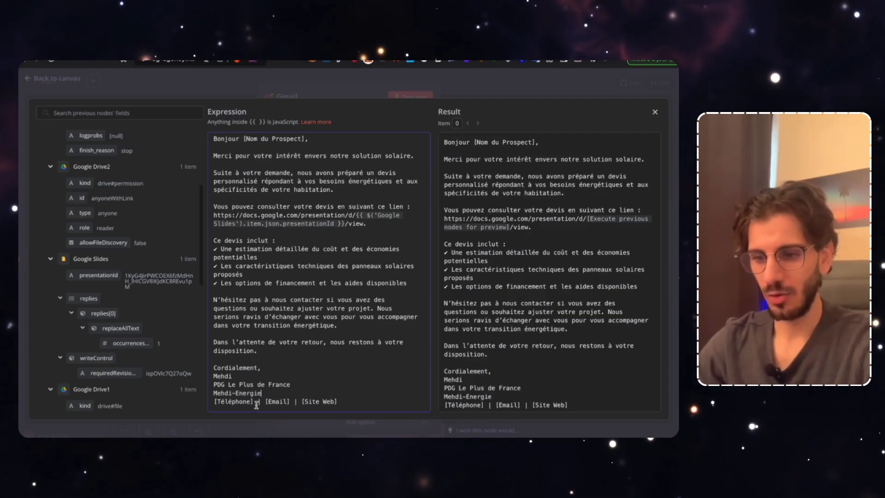
Replace the phone, e-mail and website placeholders with the company's real contact details
drag(256, 405, 215, 402)
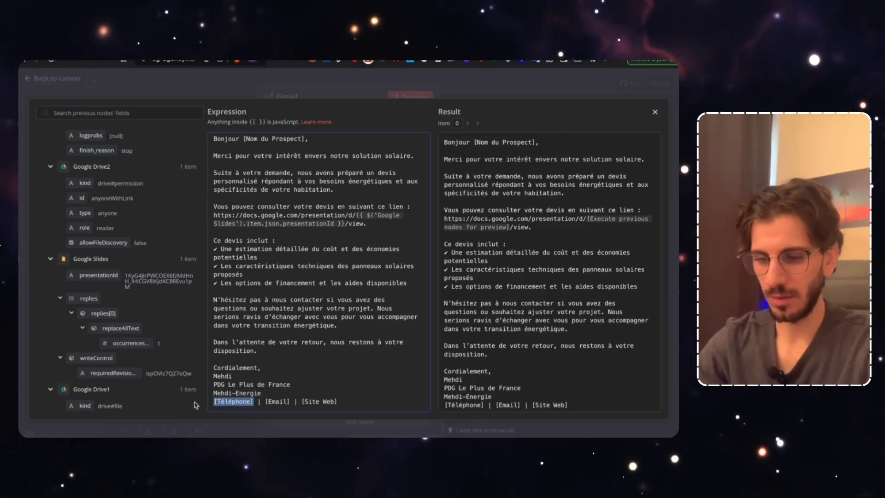
text(060)
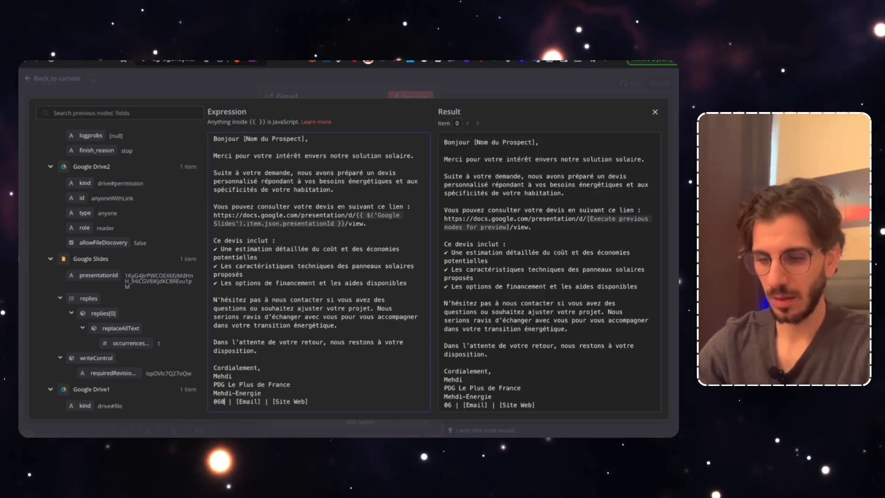
text( 01 02 03)
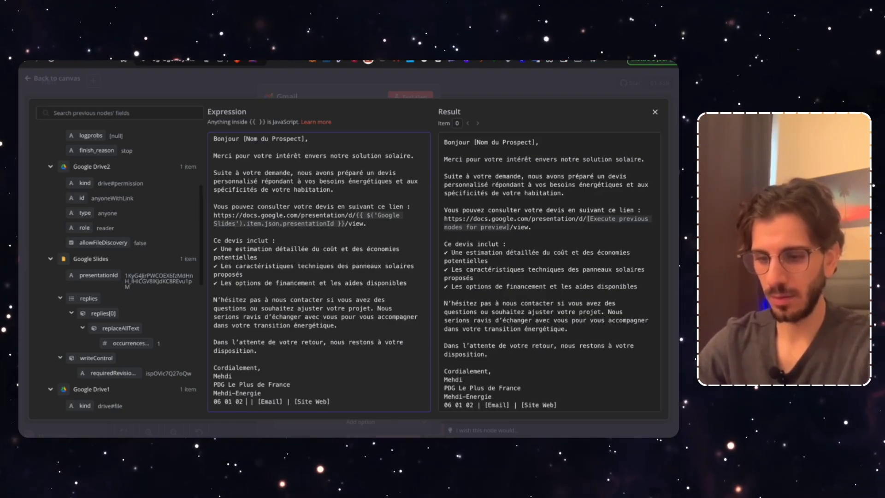
text( 04)
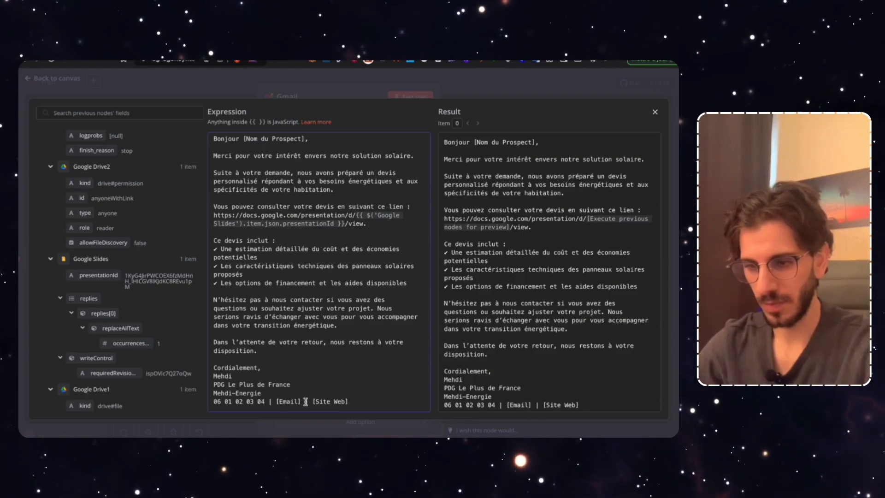
drag(302, 401, 277, 400)
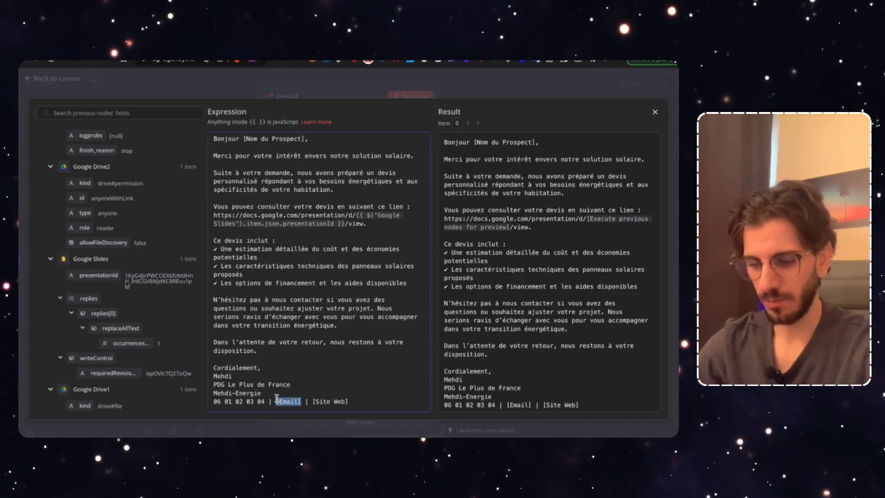
text(contact@exemple.com)
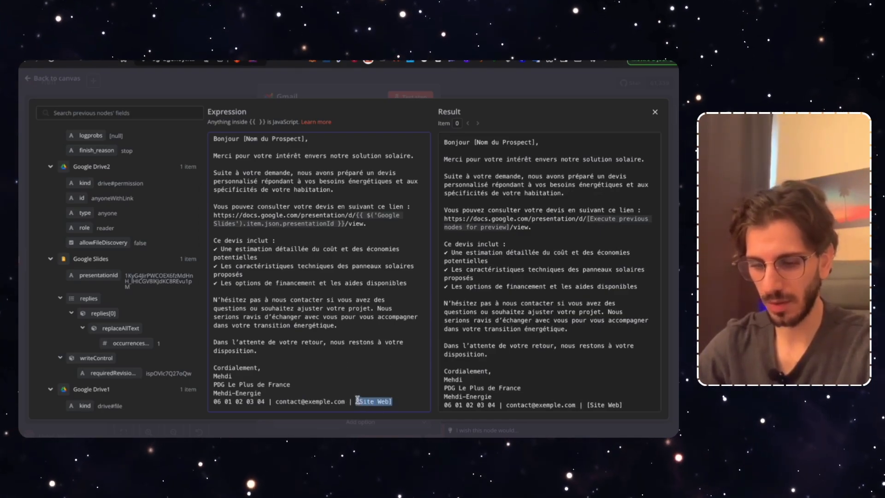
text(www.mehdi-en)
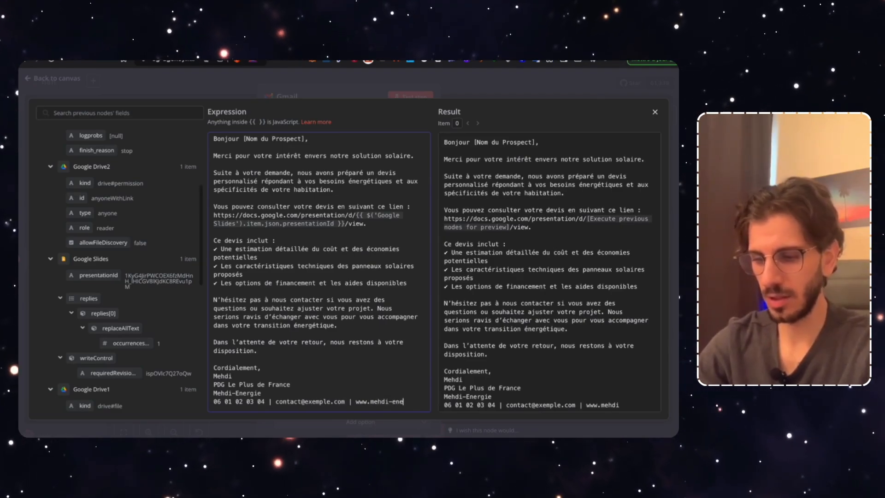
text(ergie.fr)
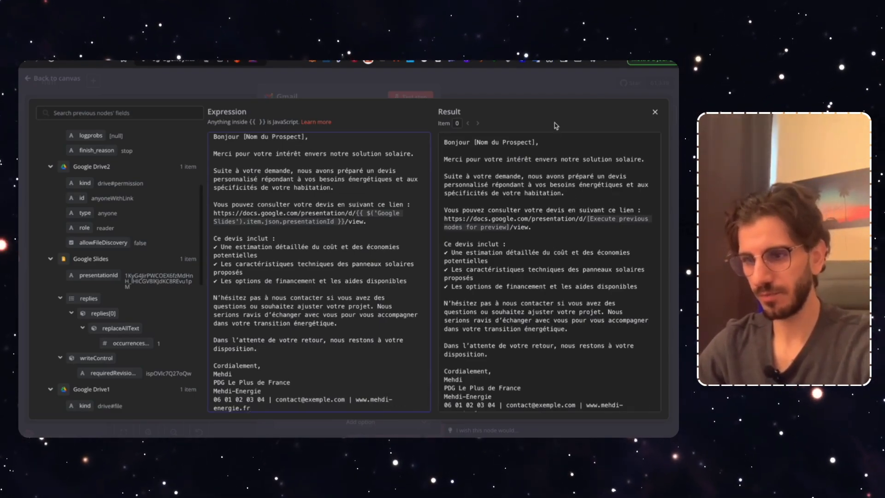
scroll(348, 249, up, 1)
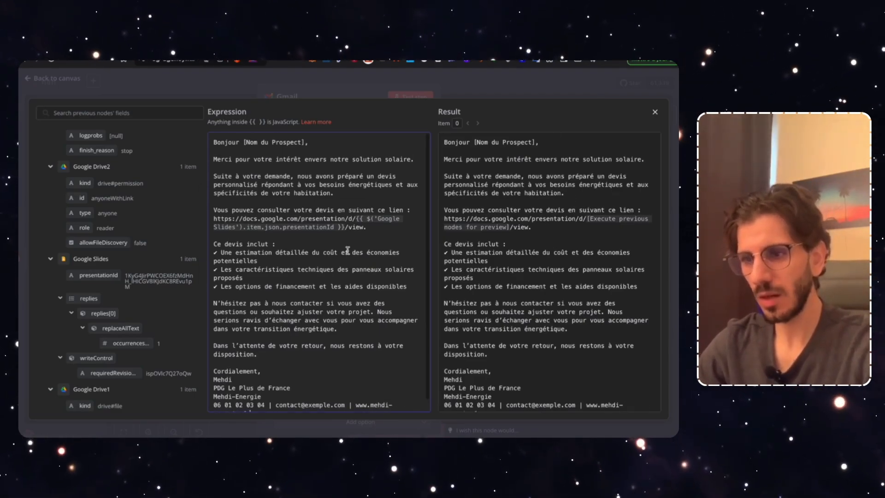
Close the message editor and run the Gmail step to send the test quote e-mail
click(431, 89)
scroll(352, 336, down, 6)
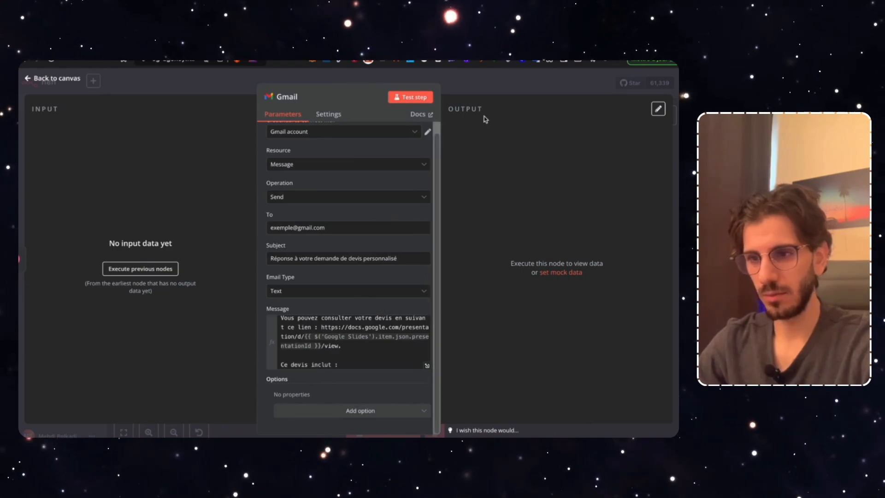
scroll(365, 166, up, 1)
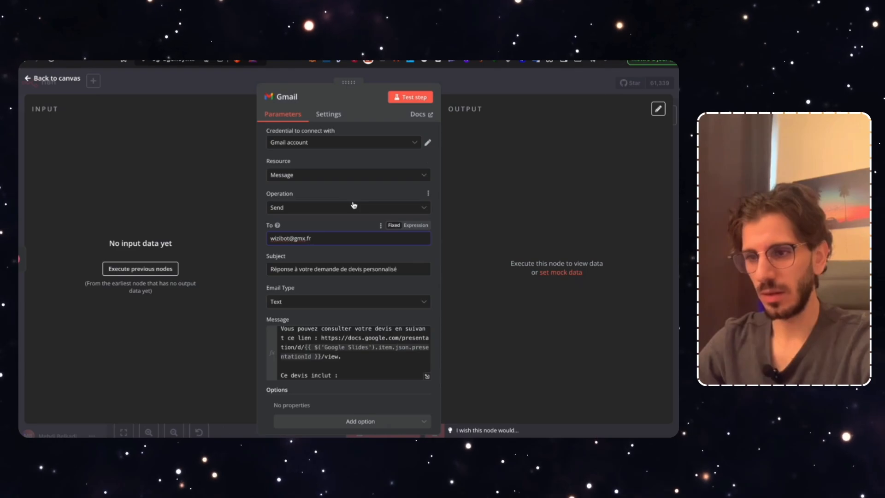
click(402, 100)
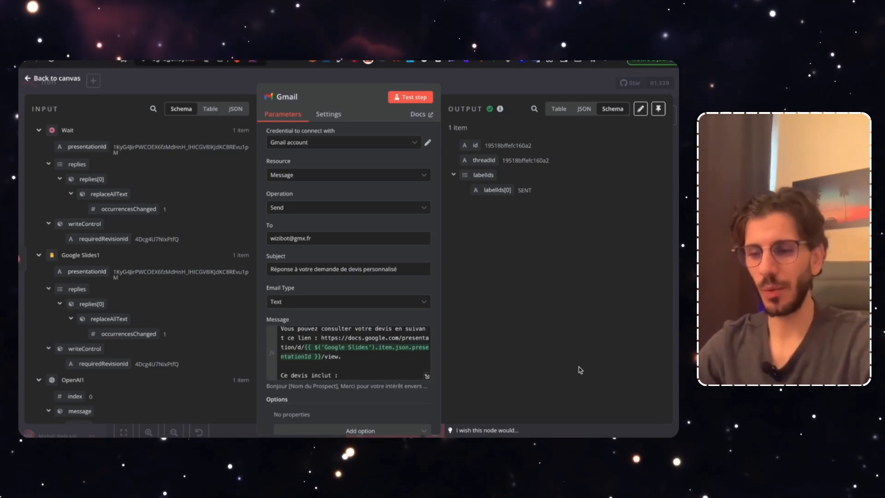
Add the Append n8n Attribution option to the Gmail node and turn it off
scroll(405, 387, down, 1)
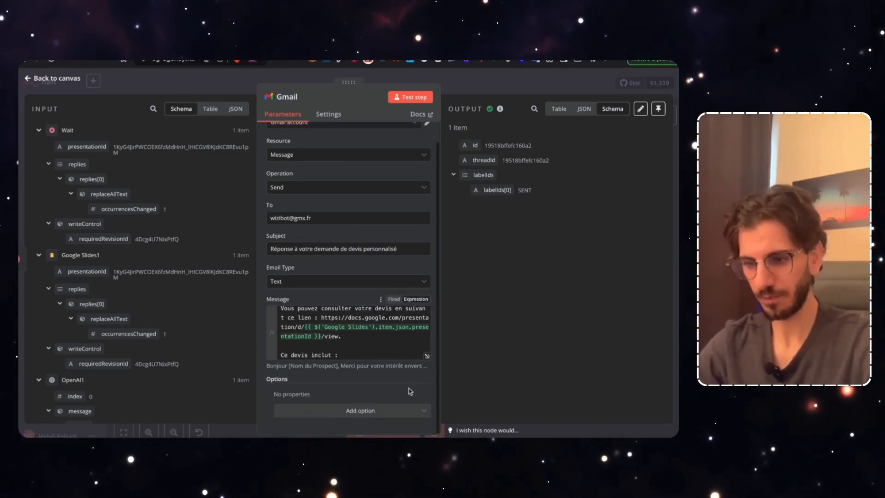
click(340, 414)
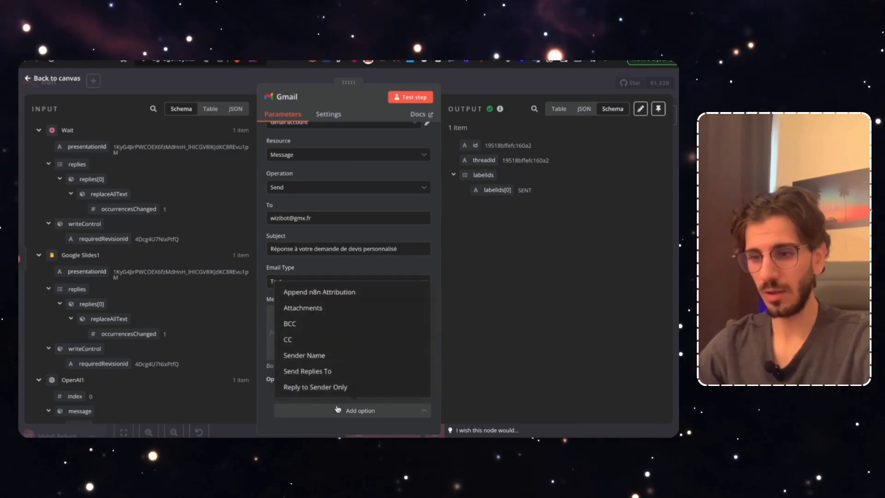
click(327, 296)
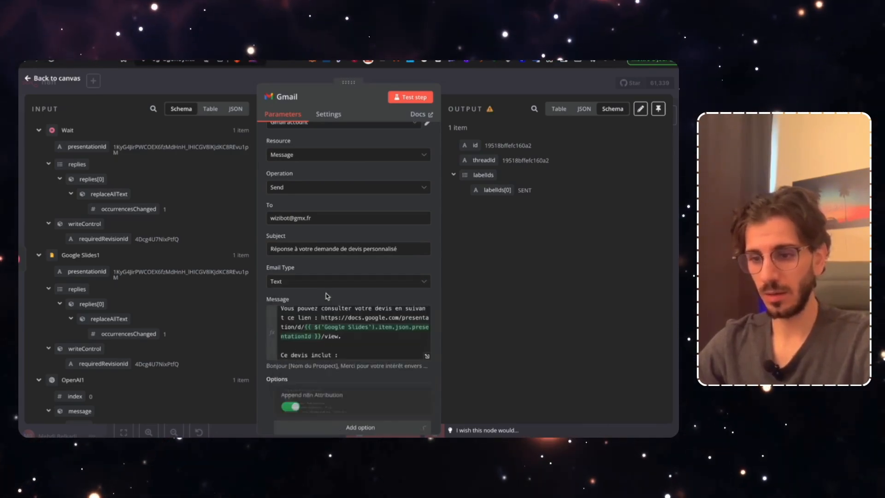
scroll(295, 369, down, 1)
click(288, 392)
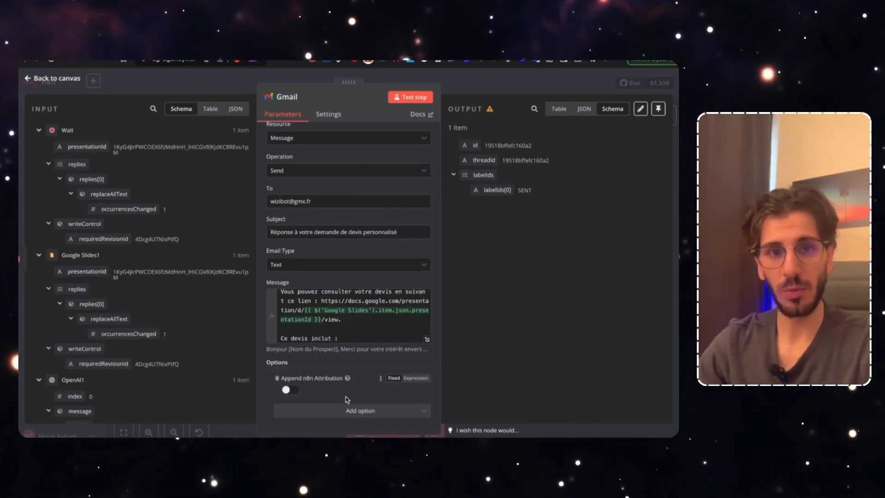
Add a Sender Name option with the sender's name, then save the workflow
click(322, 410)
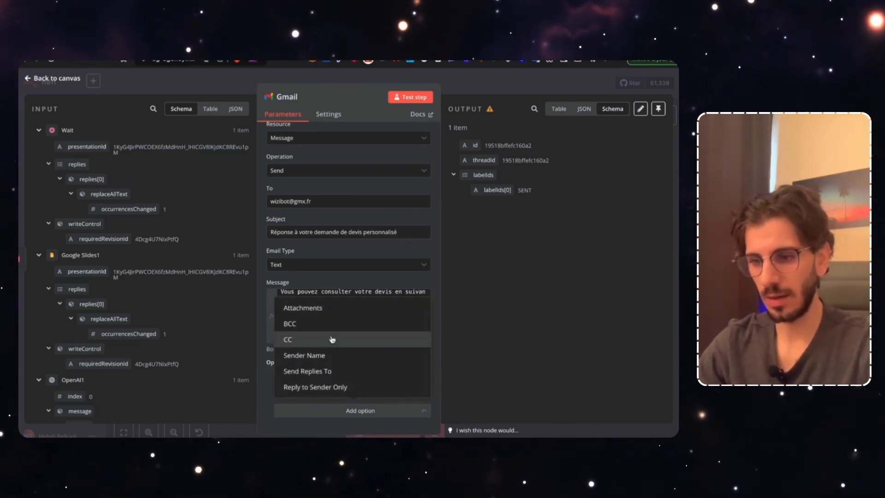
click(329, 355)
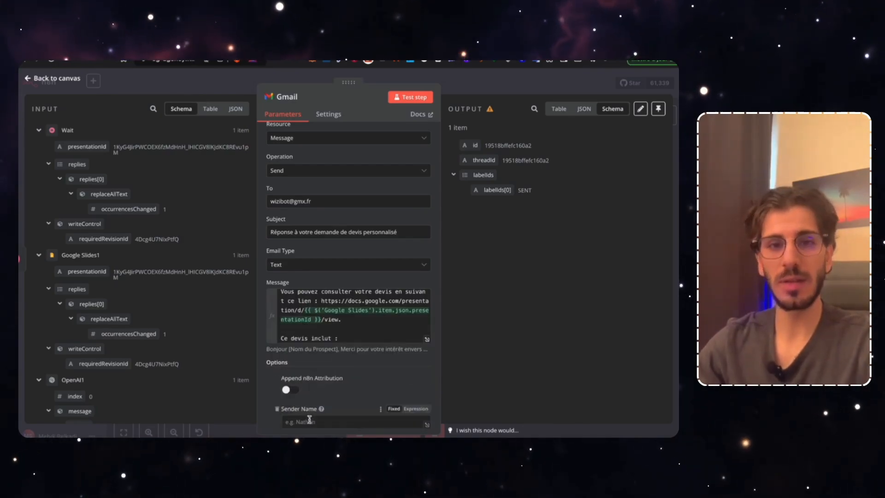
scroll(309, 419, down, 1)
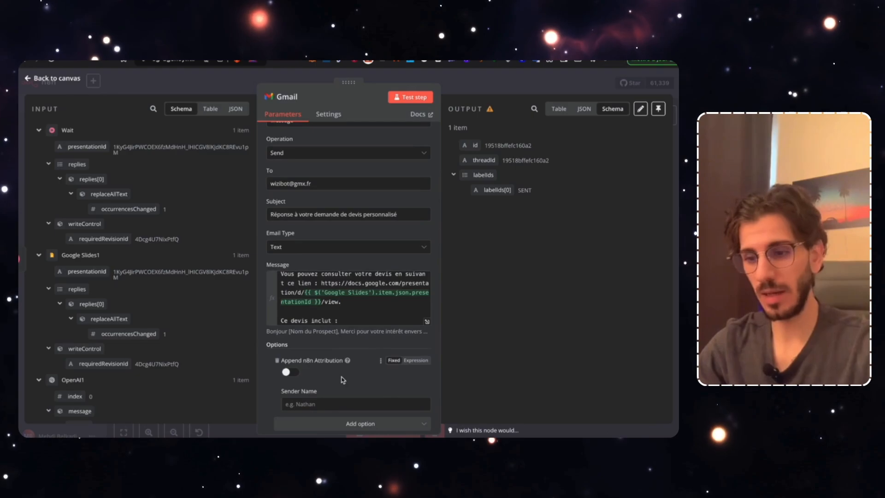
click(326, 404)
text(Mehdi-Energie)
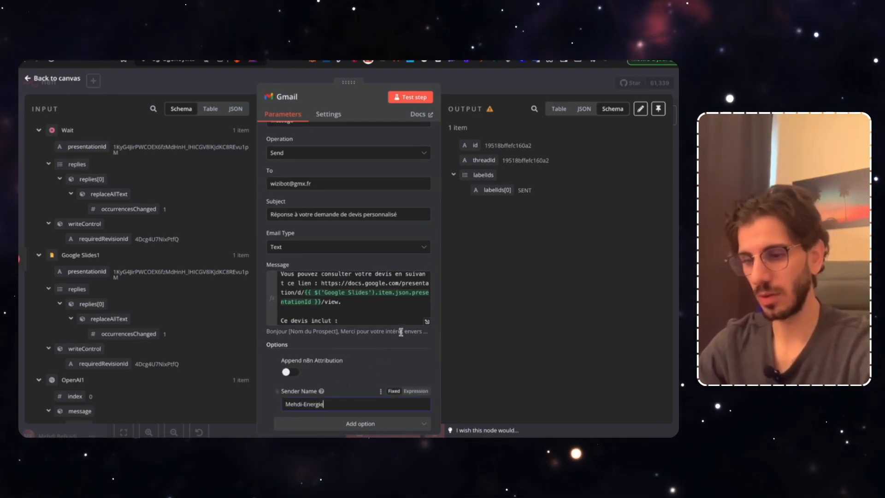
scroll(401, 331, down, 1)
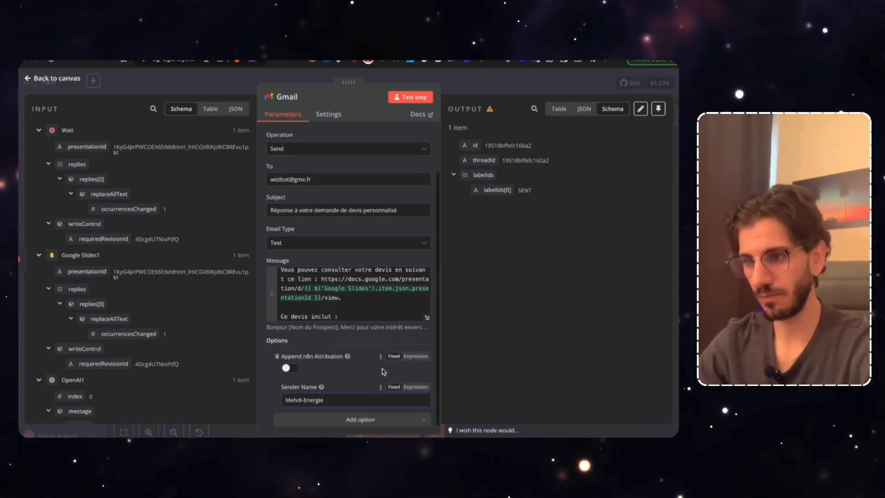
click(464, 81)
click(540, 83)
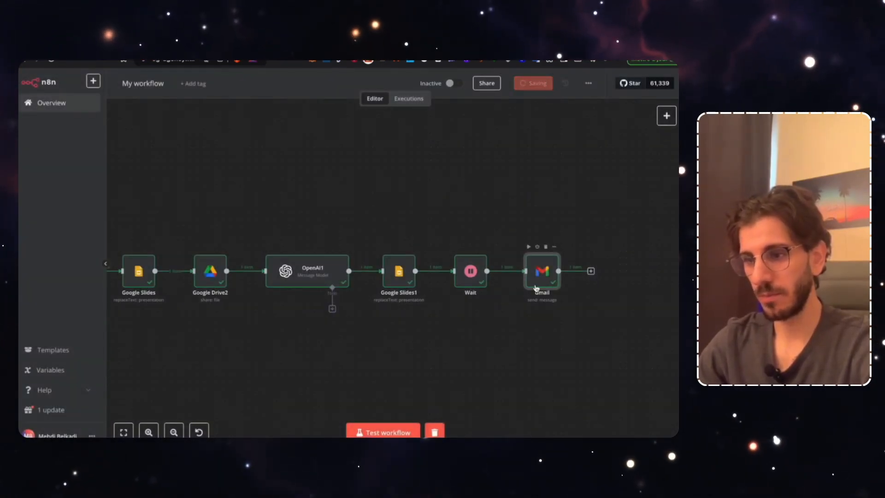
Pan across the canvas to review every node from the trigger to Gmail
drag(471, 360, 554, 360)
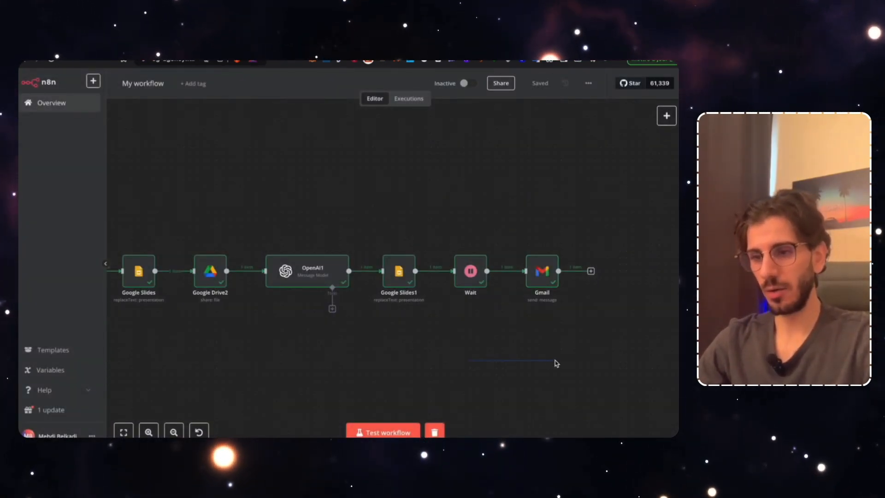
scroll(480, 360, left, 10)
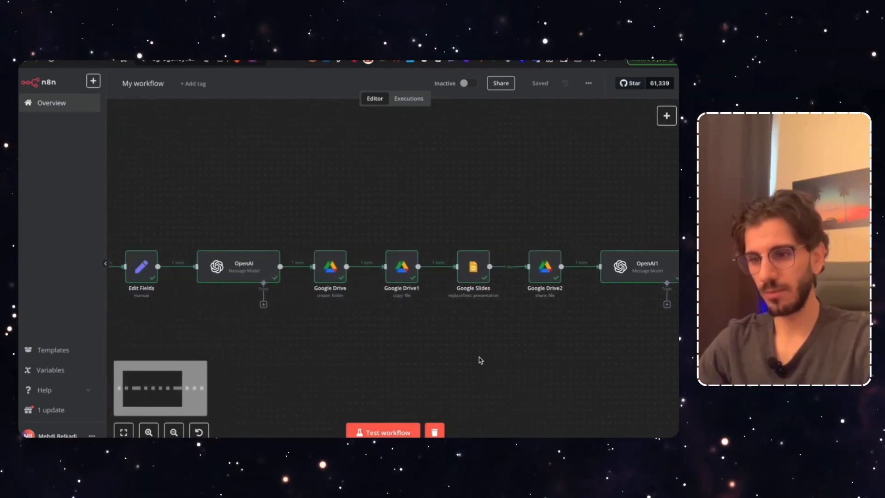
scroll(479, 360, left, 5)
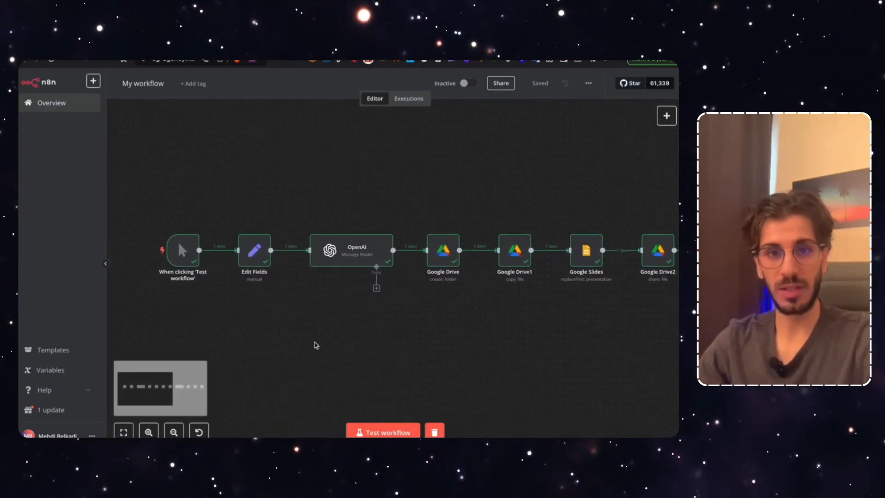
scroll(316, 346, right, 5)
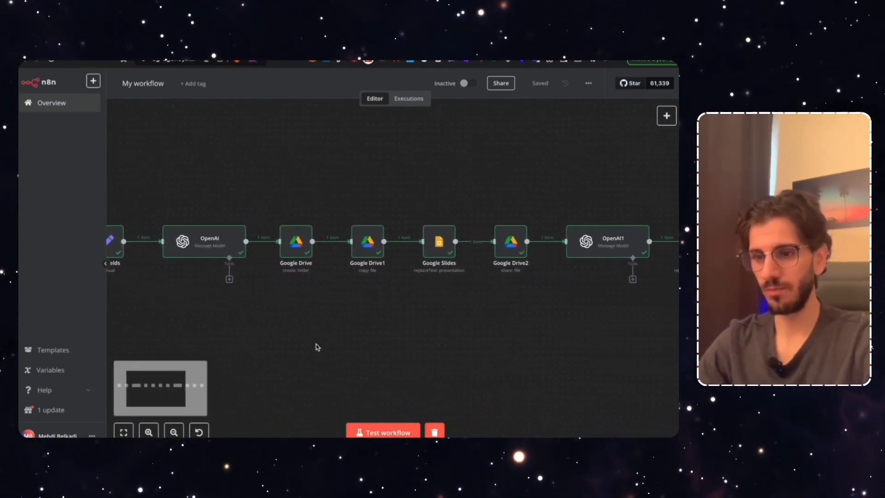
scroll(317, 347, right, 2)
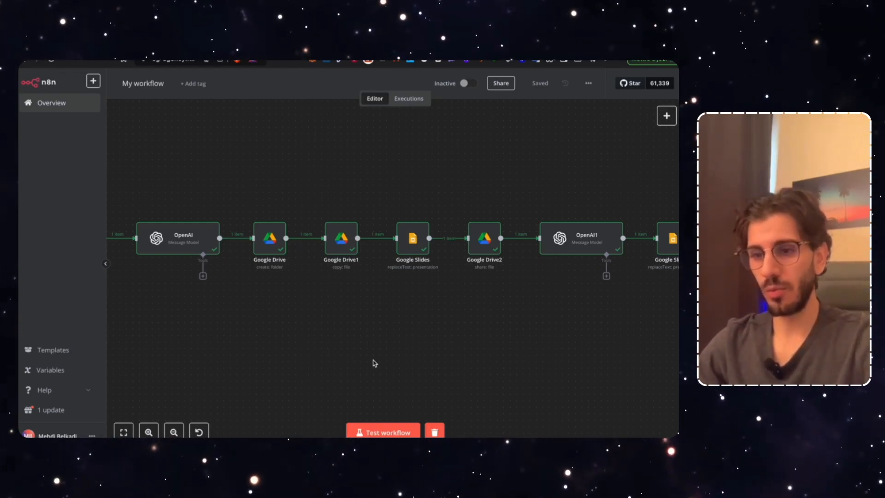
scroll(413, 359, left, 10)
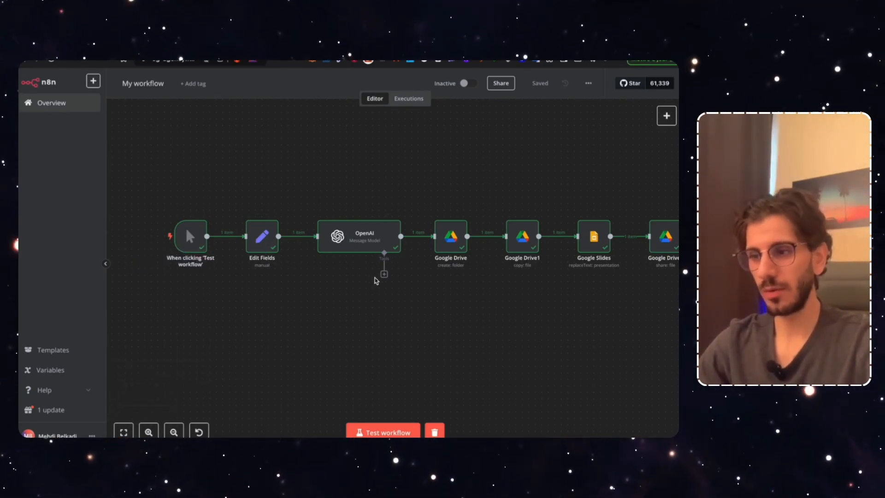
scroll(497, 294, right, 15)
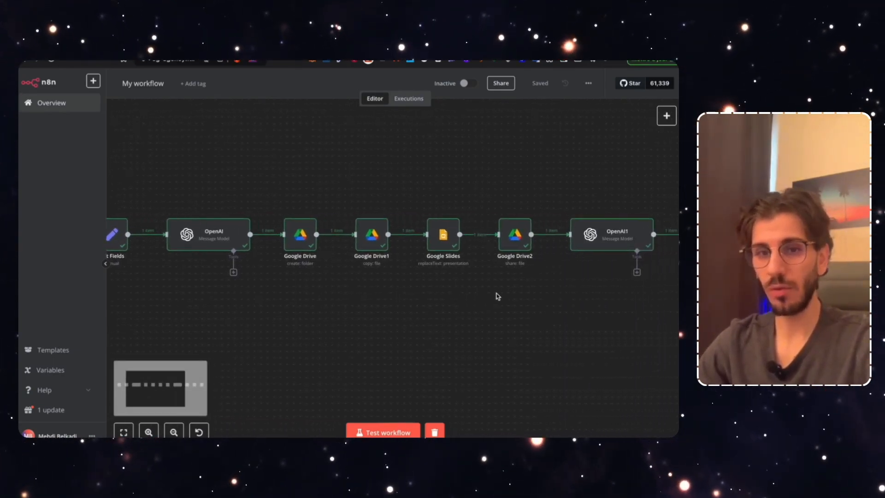
scroll(496, 296, right, 8)
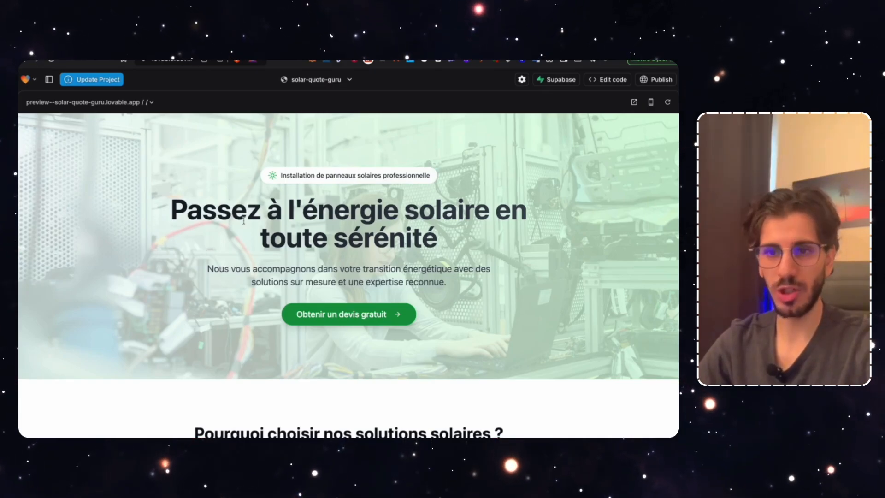
Scroll through the solar-quote landing page preview in Lovable
scroll(287, 221, down, 1)
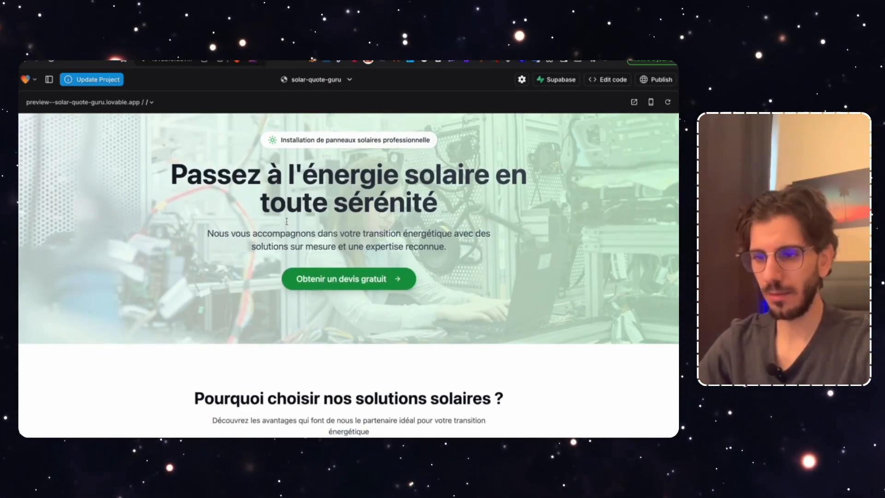
scroll(286, 221, down, 1)
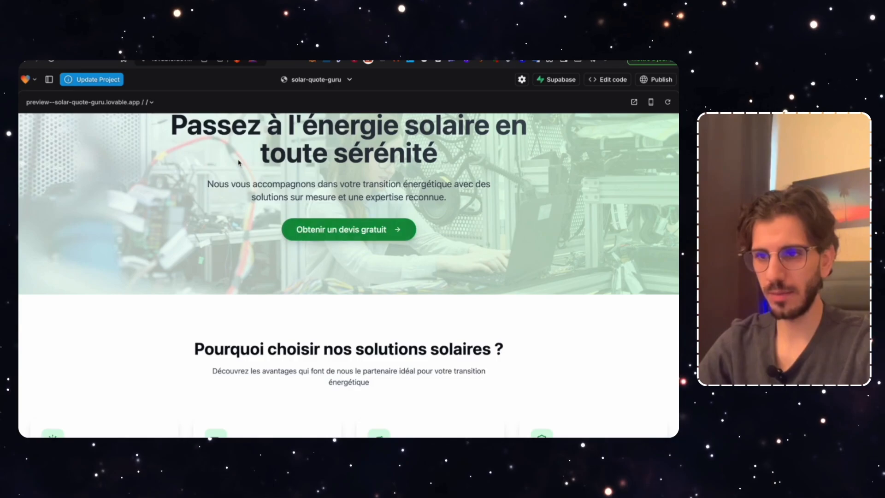
scroll(212, 196, up, 2)
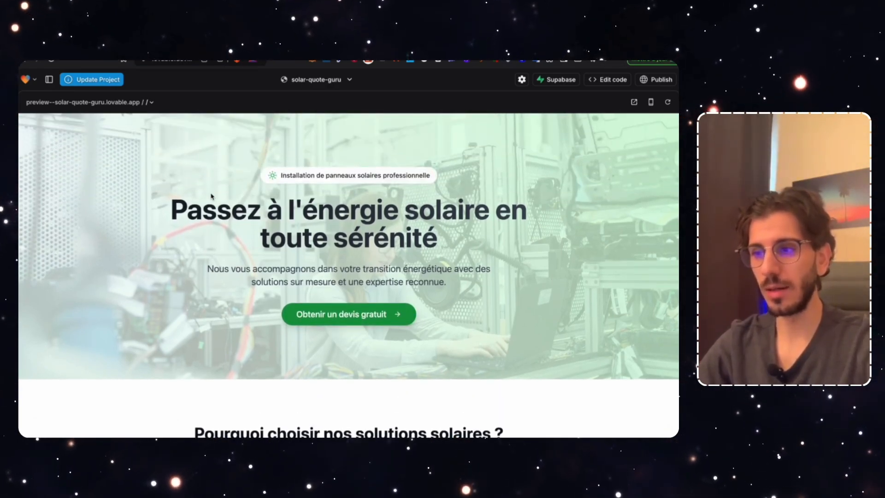
scroll(217, 262, down, 1)
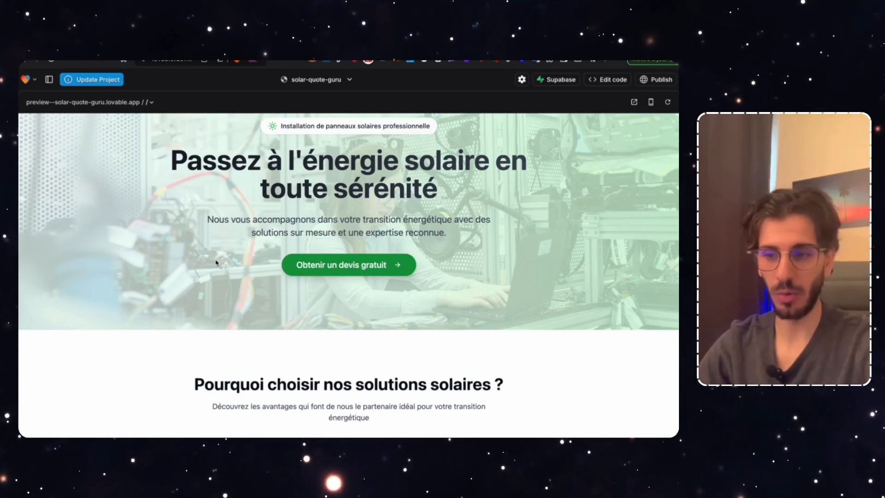
scroll(216, 263, down, 2)
scroll(216, 263, up, 3)
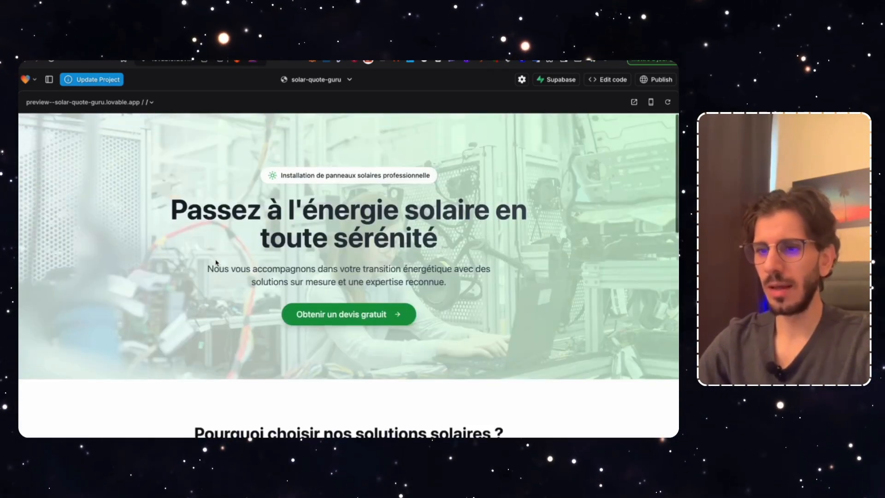
scroll(307, 246, down, 1)
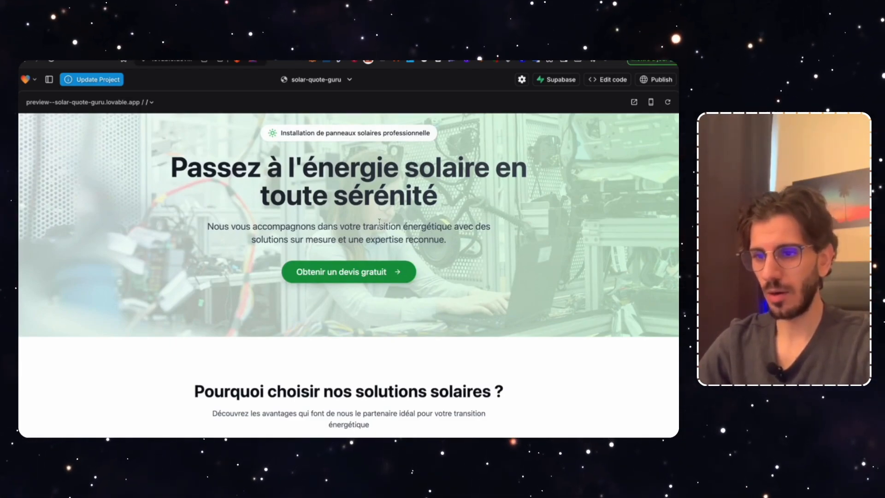
scroll(349, 224, down, 1)
Open the quote form via 'Obtenir un devis gratuit', then move n8n's test trigger further left
click(326, 214)
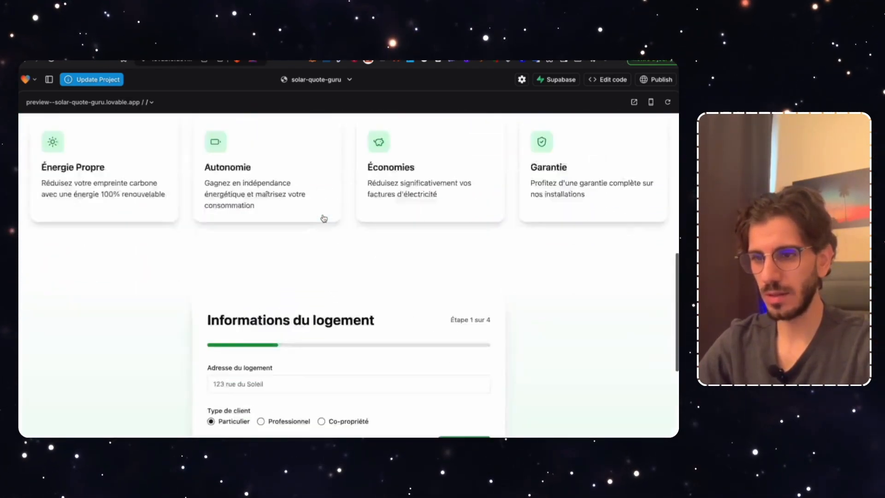
scroll(339, 211, up, 1)
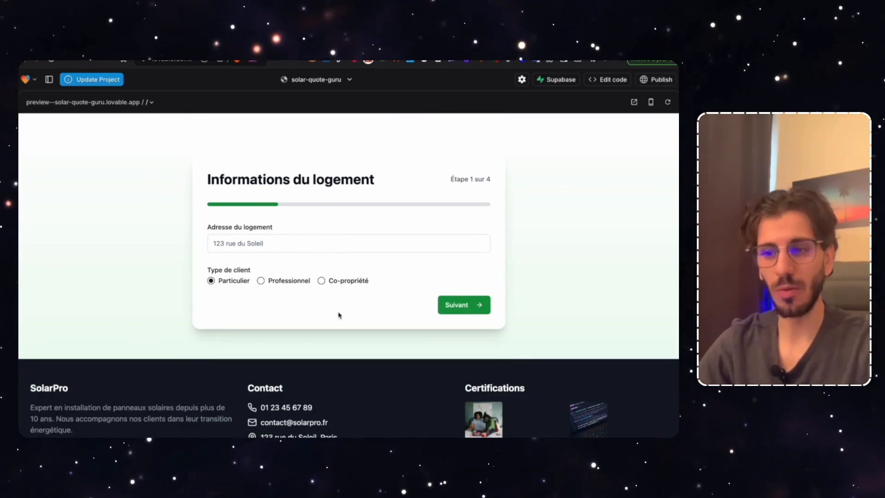
scroll(408, 275, up, 10)
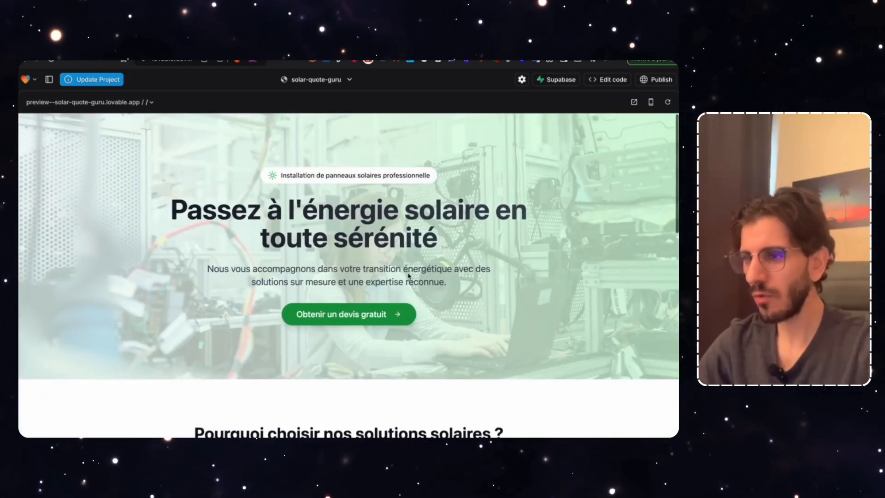
scroll(408, 275, down, 6)
scroll(409, 276, down, 3)
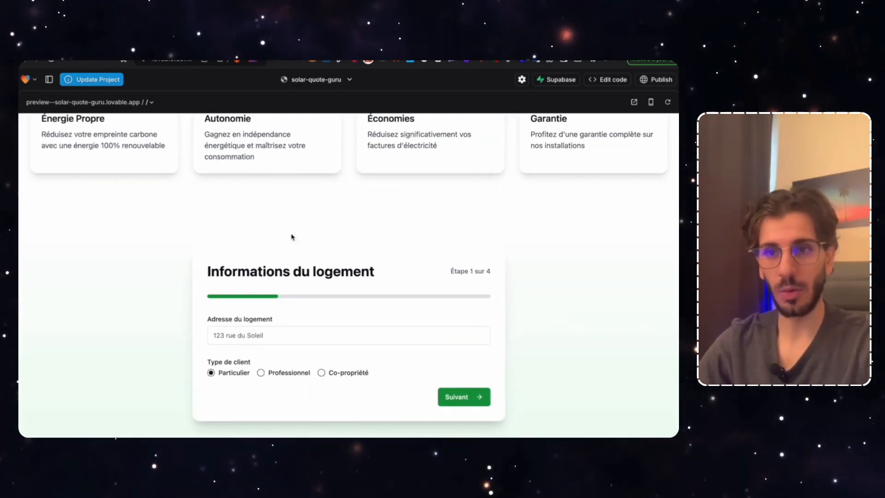
key(ctrl+Tab)
drag(192, 230, 160, 230)
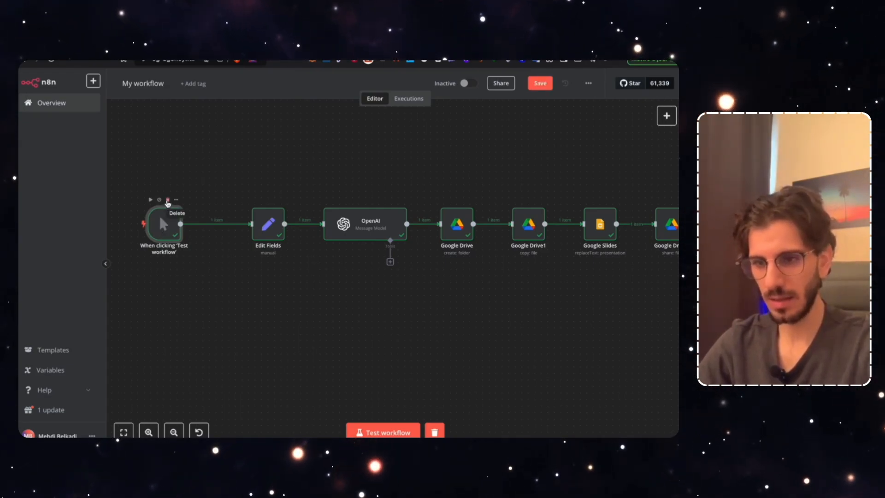
Add a Webhook trigger node and copy its test URL
click(211, 216)
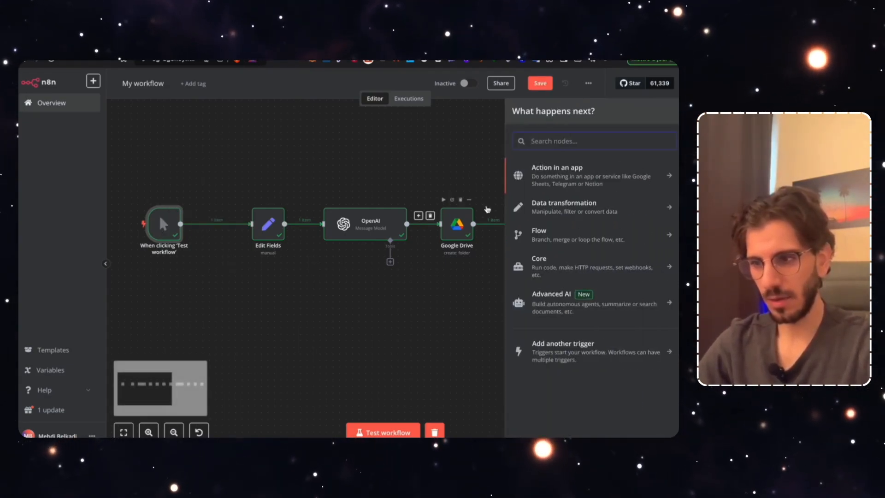
text(webh)
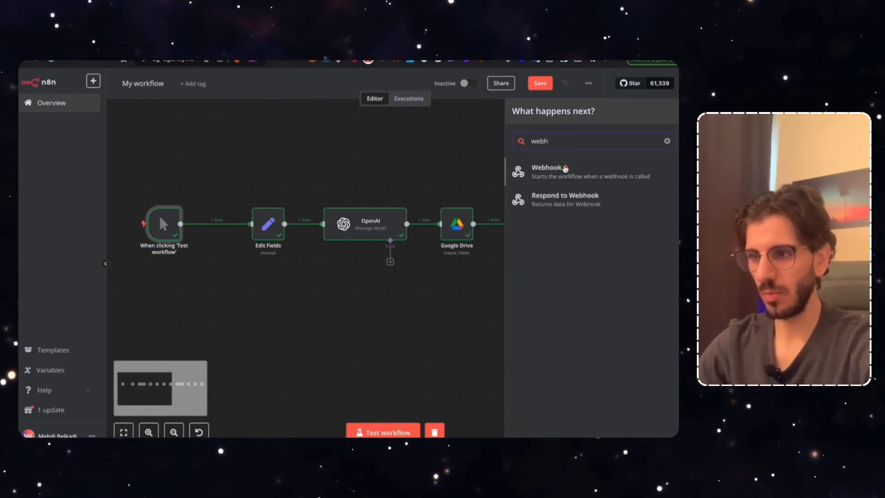
key(Return)
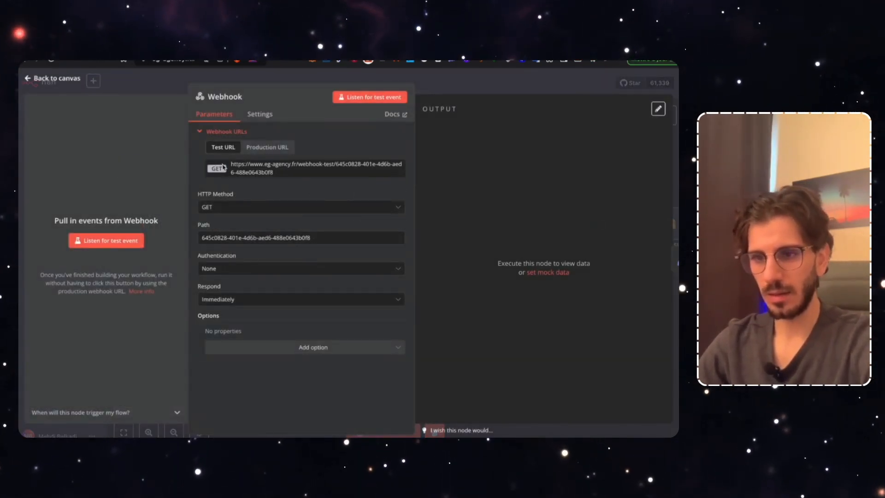
click(258, 150)
click(221, 147)
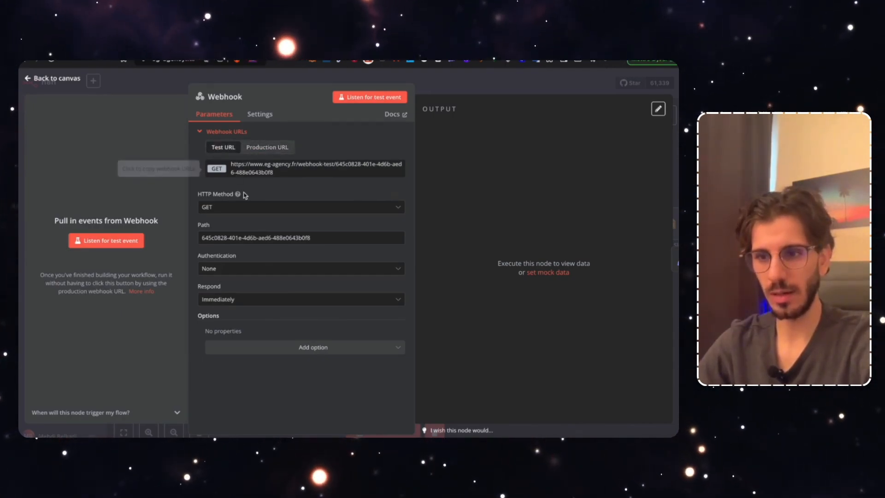
click(298, 171)
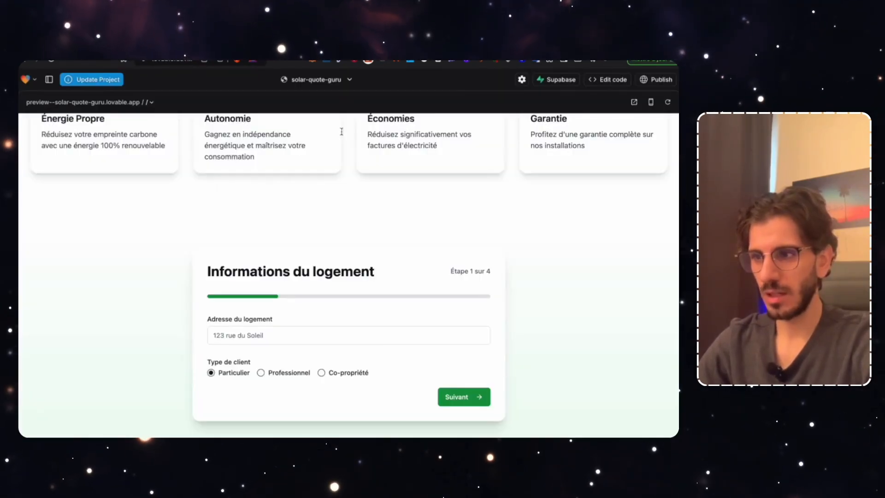
Ask Lovable to send all submitted form information to the pasted n8n test webhook URL
click(48, 80)
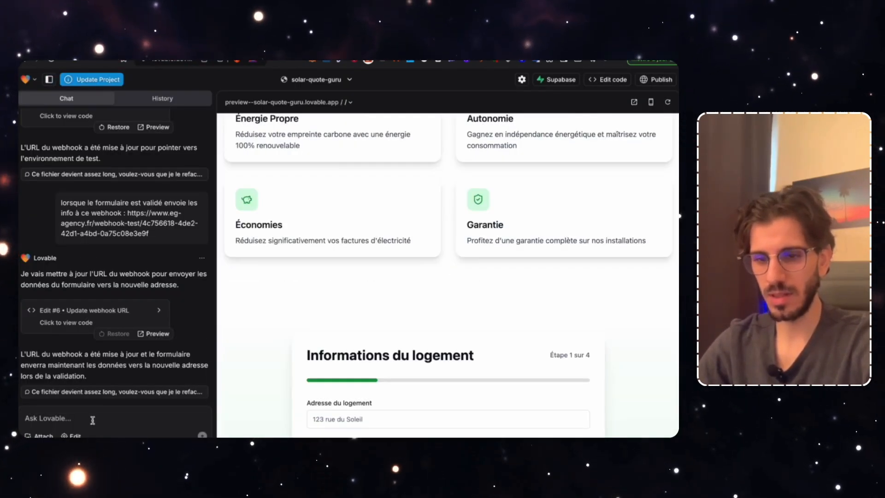
text(Lorsque)
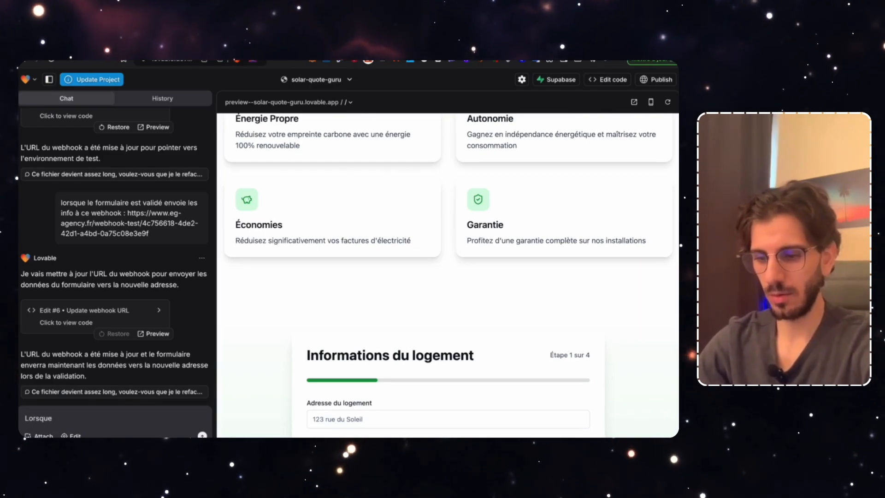
text( la personne envoie le formulaire)
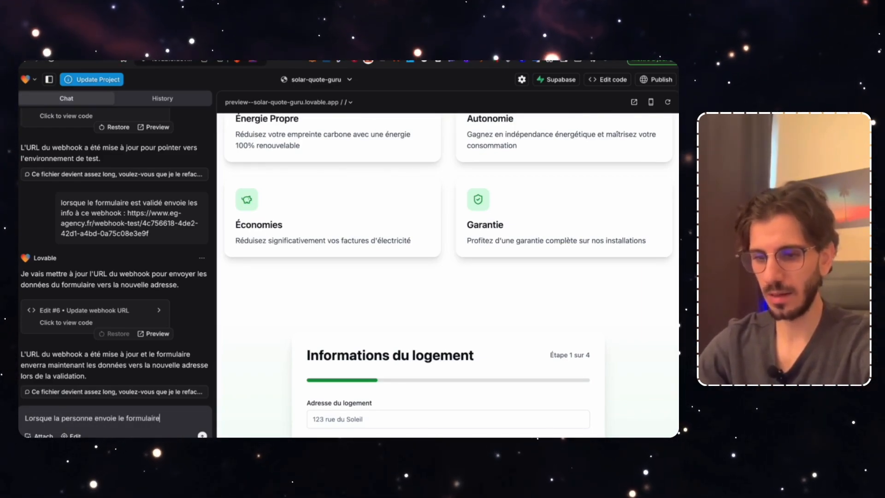
text(, envoie toutes le)
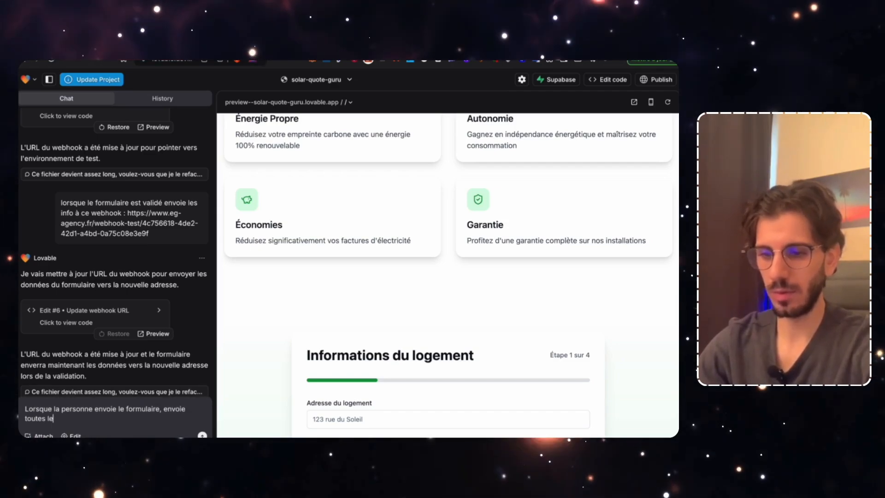
text(s informations à ce webhook )
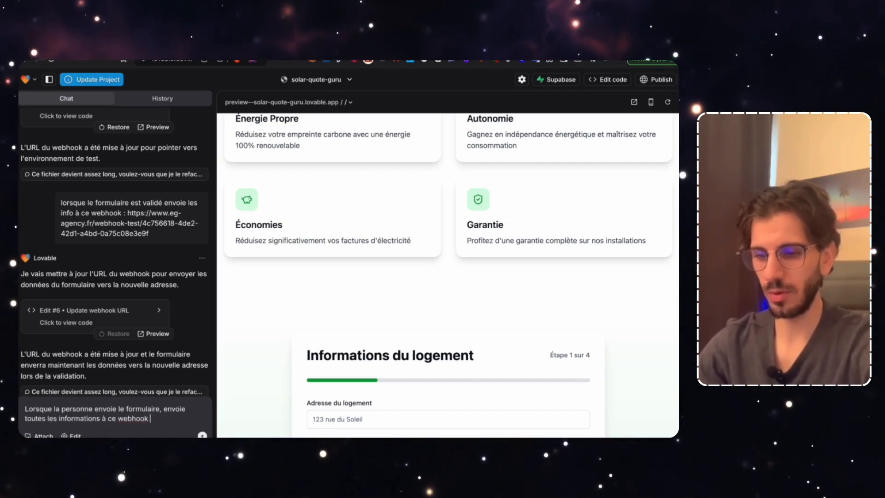
text(:)
key(ctrl+v)
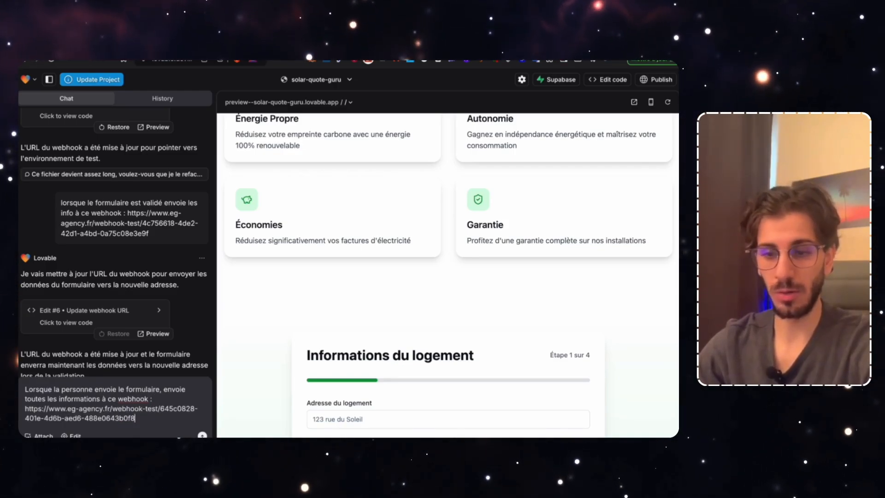
key(Return)
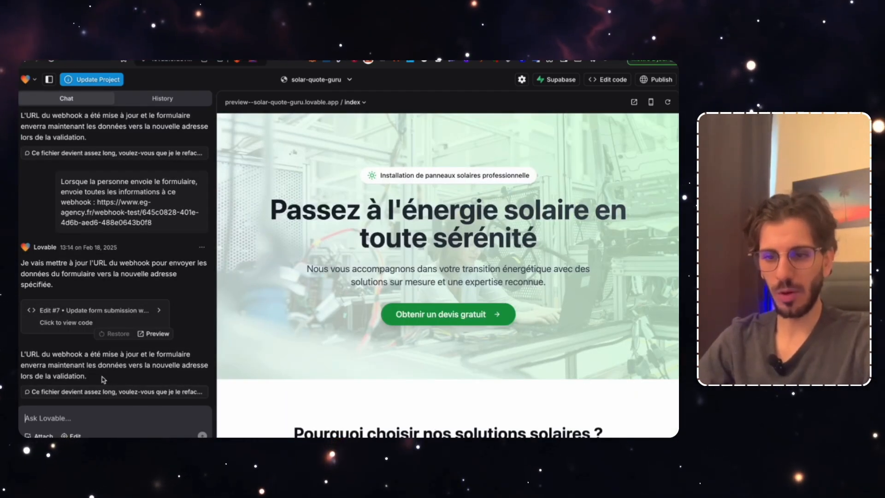
drag(102, 378, 21, 356)
click(22, 359)
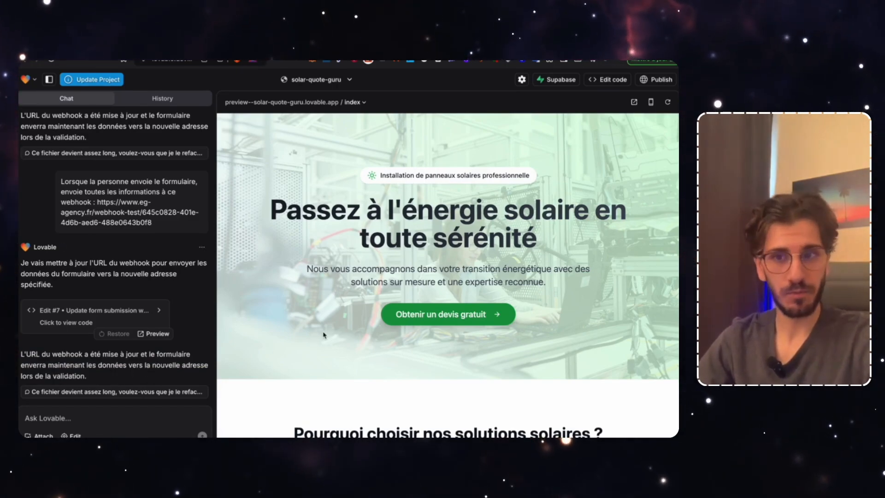
Set the n8n Webhook listening for a test event, then show the Lovable preview full-width
key(ctrl+Tab)
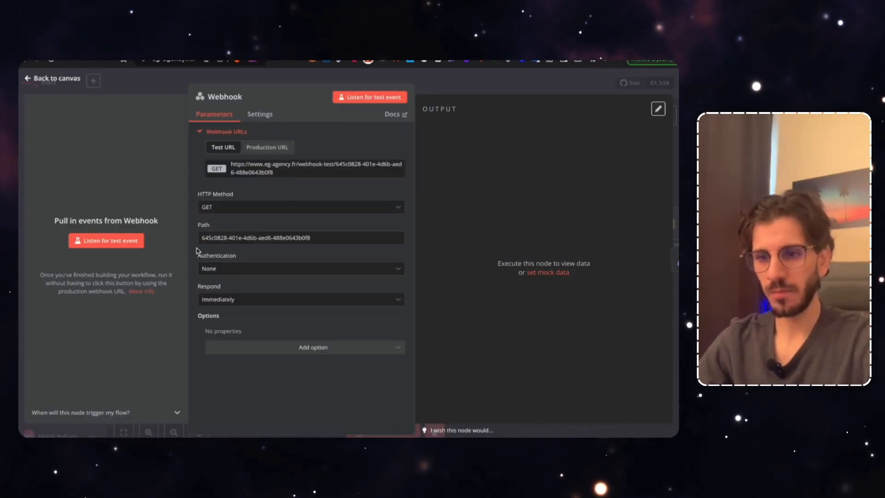
click(375, 97)
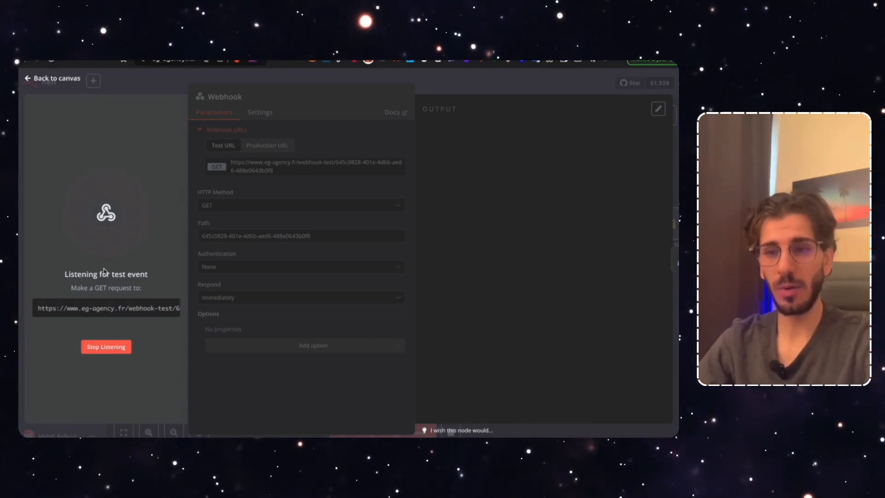
click(217, 58)
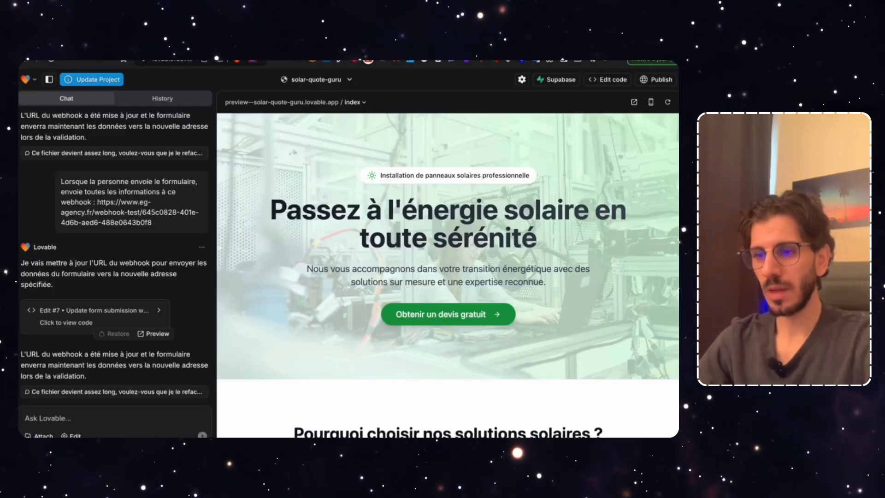
key(super+period)
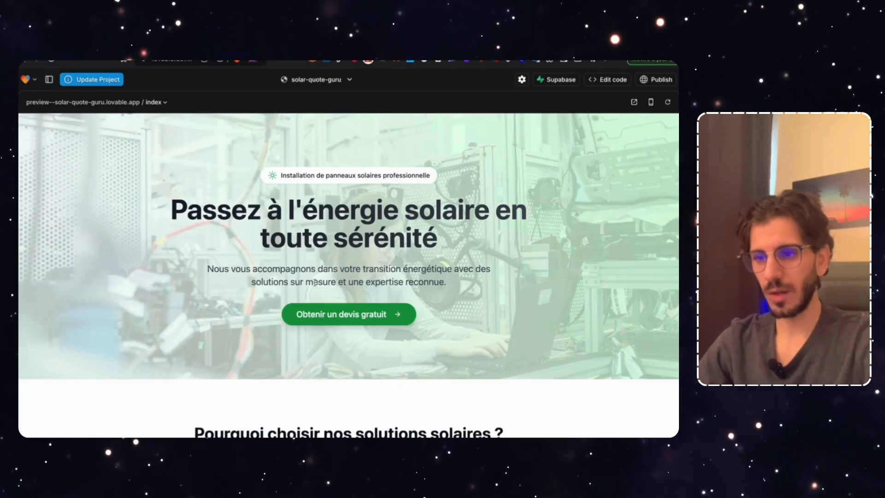
Fill the quote form through step 4, choosing 'le plus rapidement possible', and submit it
scroll(341, 314, down, 15)
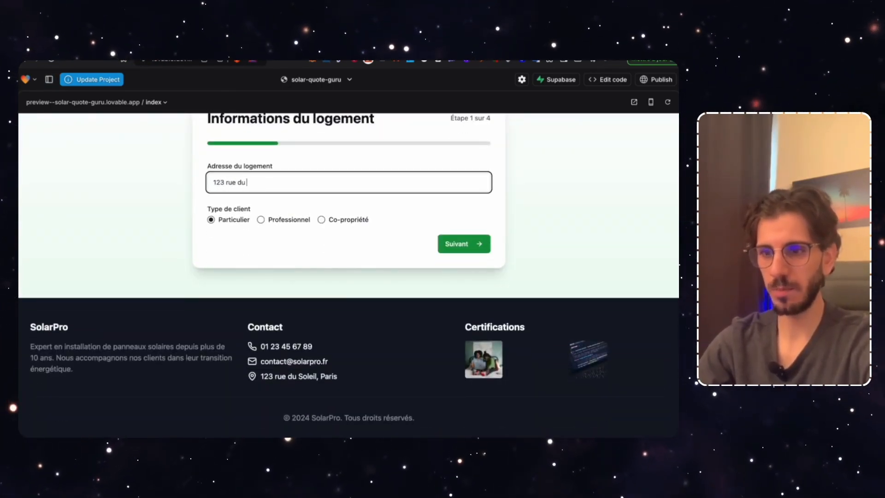
click(464, 240)
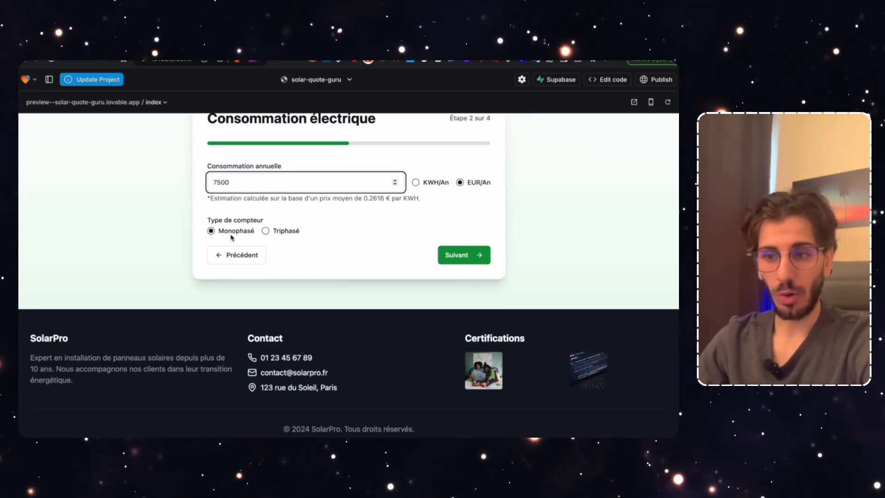
click(451, 257)
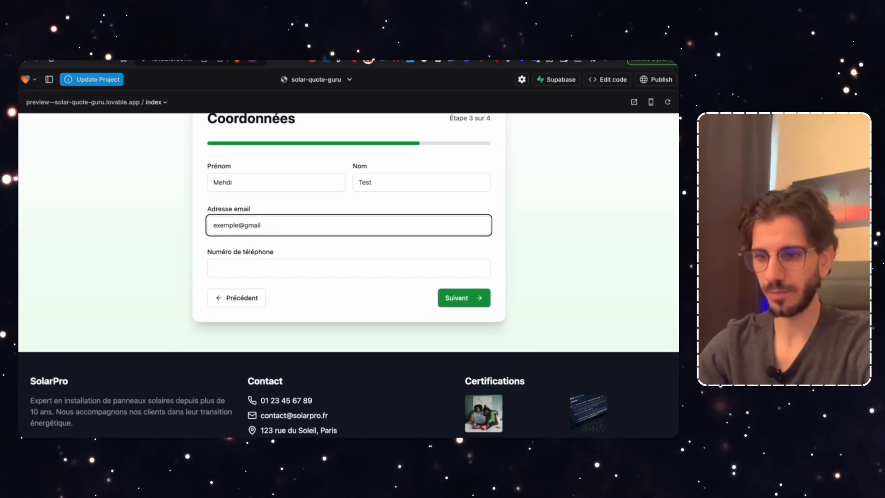
click(254, 269)
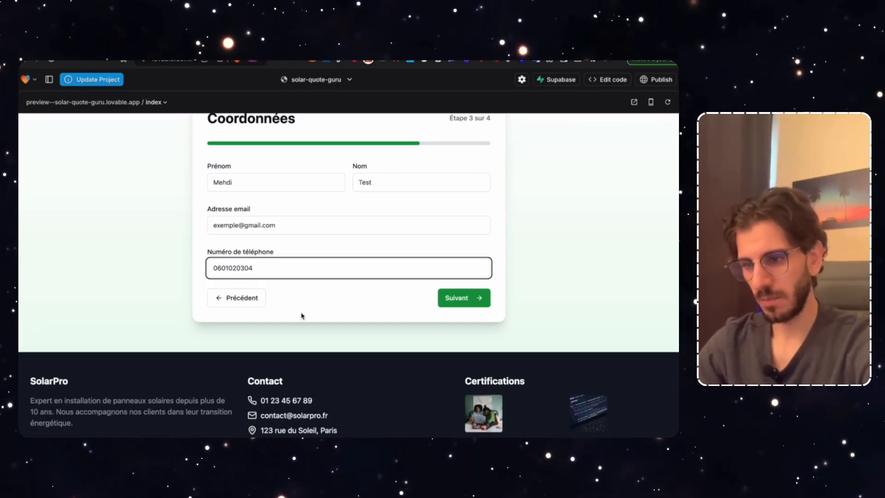
click(467, 299)
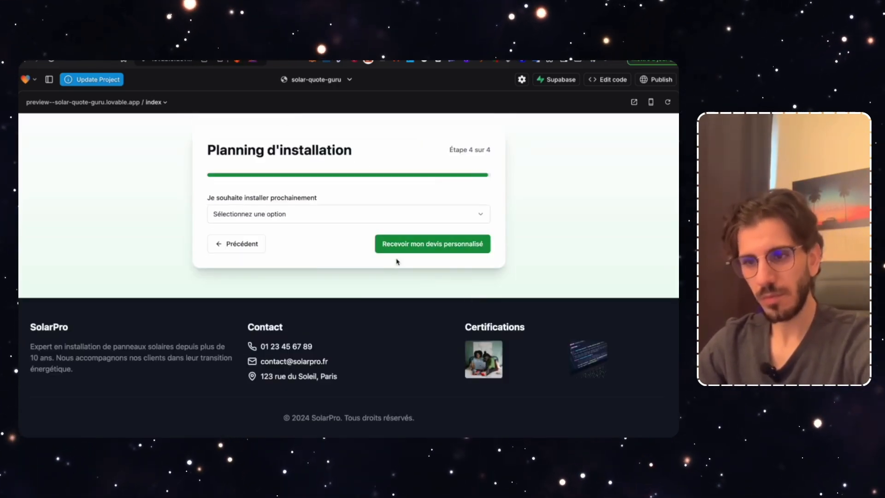
click(281, 212)
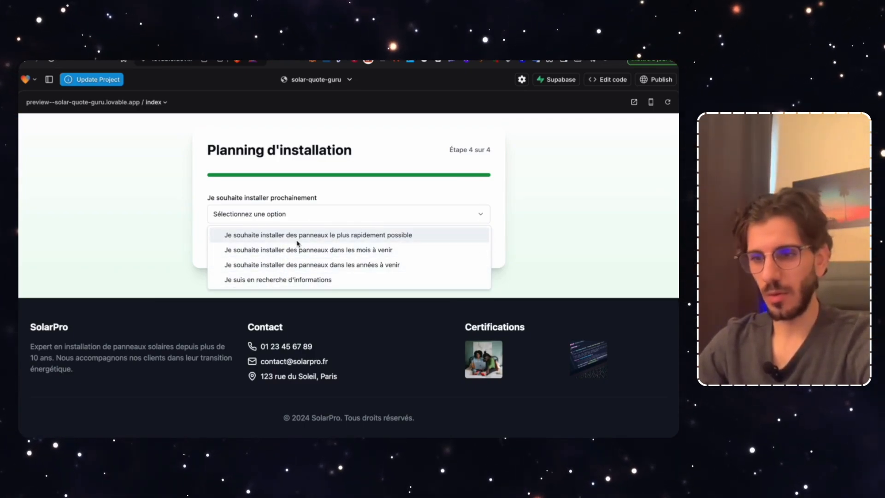
click(320, 236)
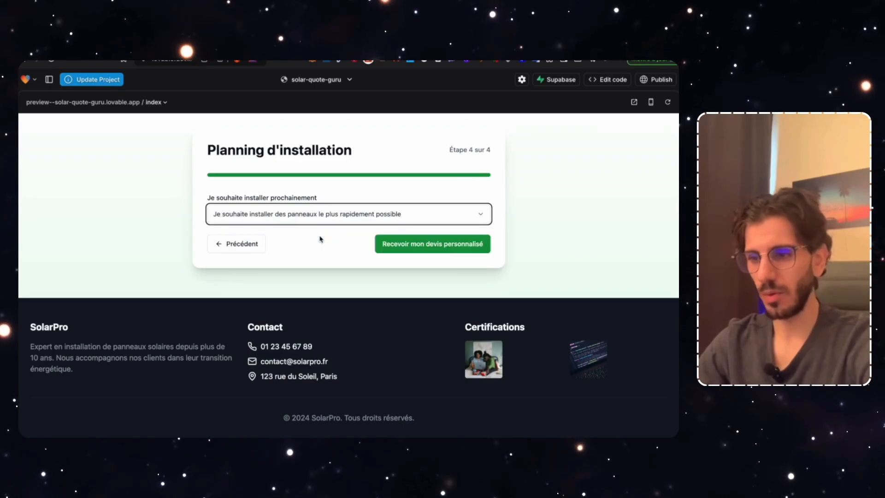
click(436, 246)
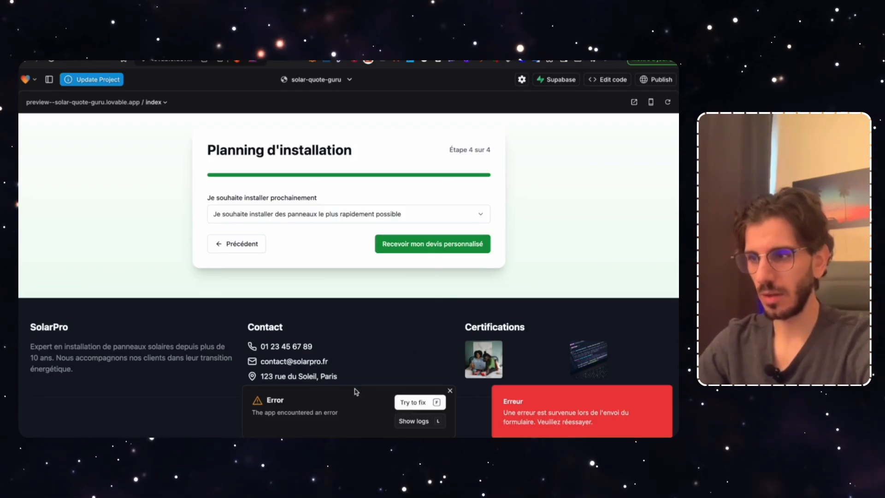
Send the app error to Lovable with Try to fix and review its switch to GET
click(49, 80)
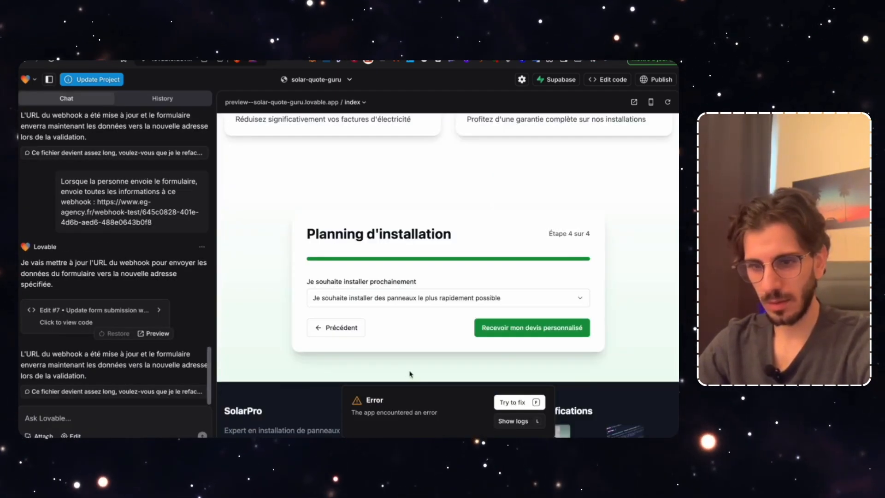
click(511, 400)
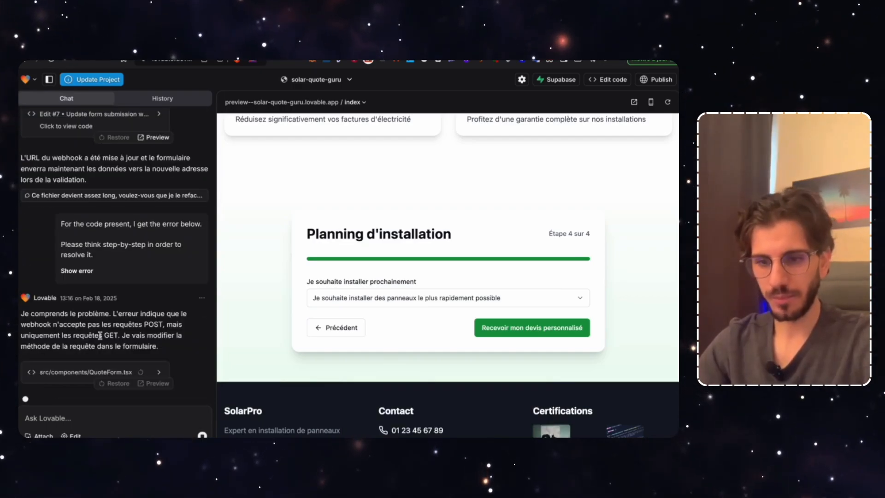
drag(113, 312, 145, 325)
click(153, 332)
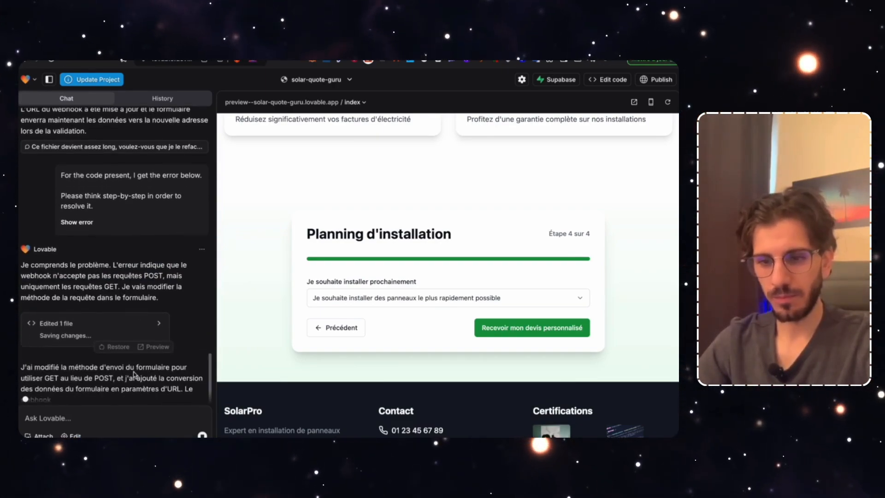
click(202, 240)
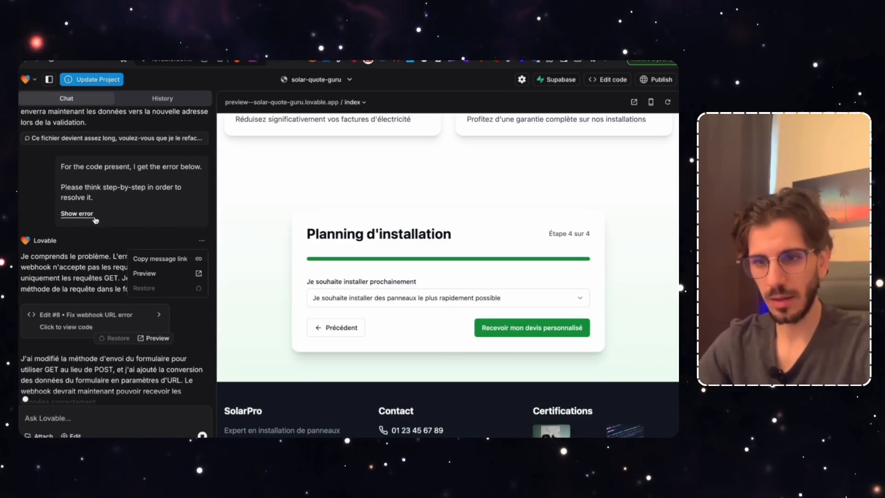
click(66, 288)
scroll(66, 288, down, 1)
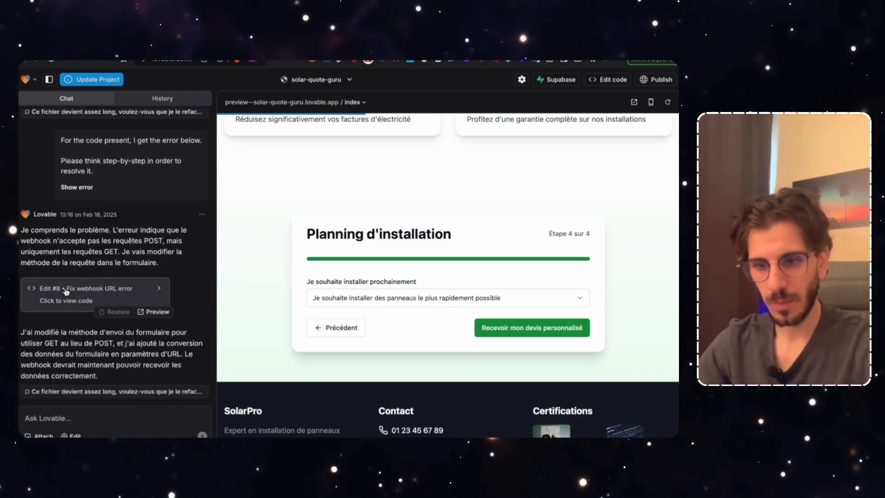
Ask Lovable to send the form information by POST again: 'Remet les voie des informations en POST'
click(109, 413)
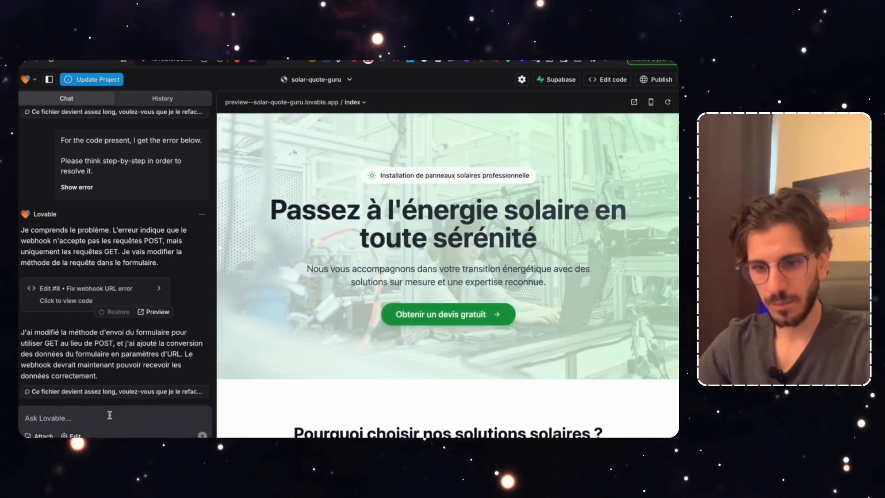
text(Remet les )
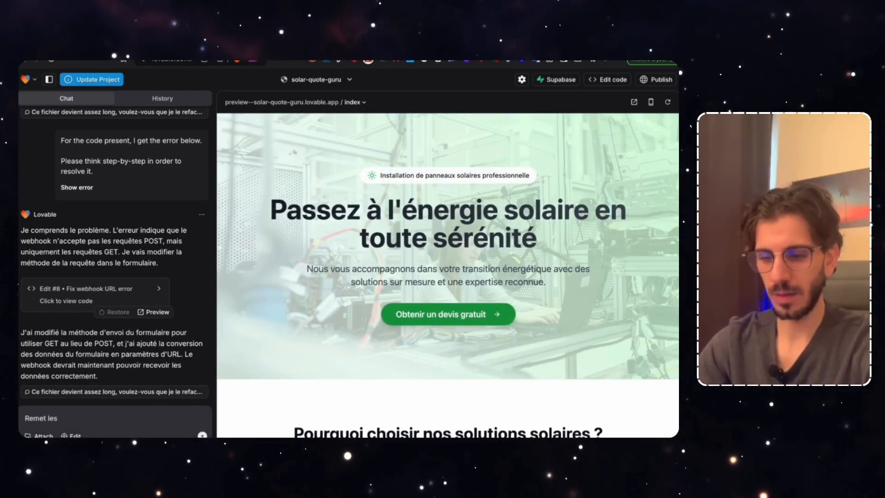
text(voie des informat)
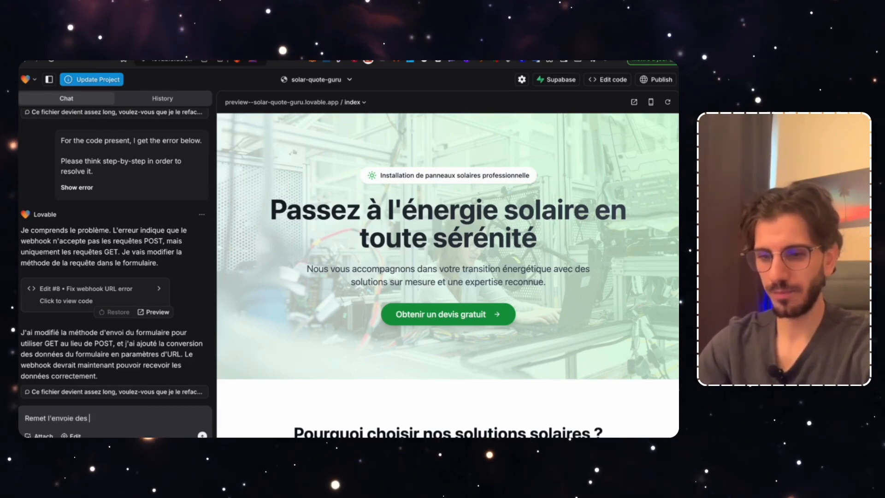
text(ions en POST)
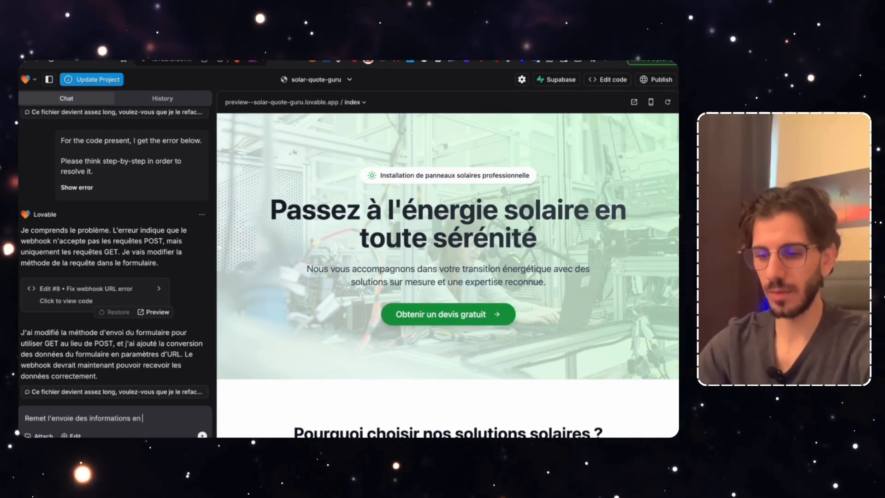
key(Return)
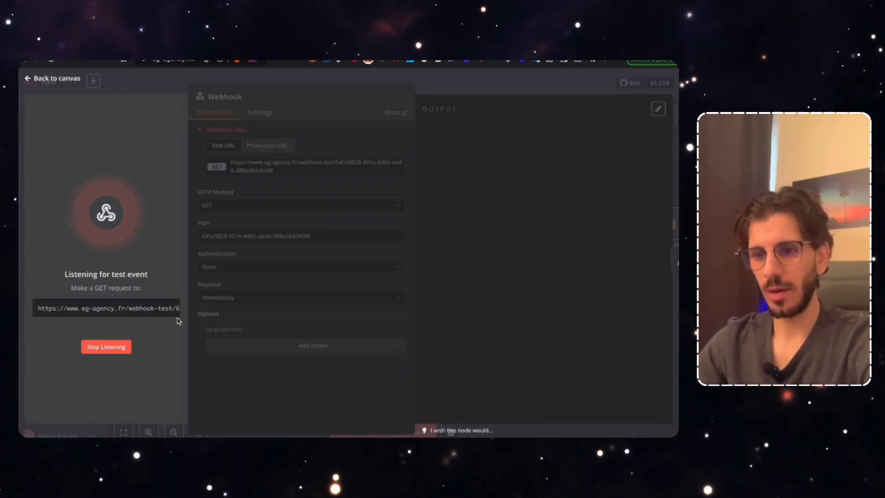
Switch the Webhook's HTTP method to POST and restart listening for a test event
click(116, 351)
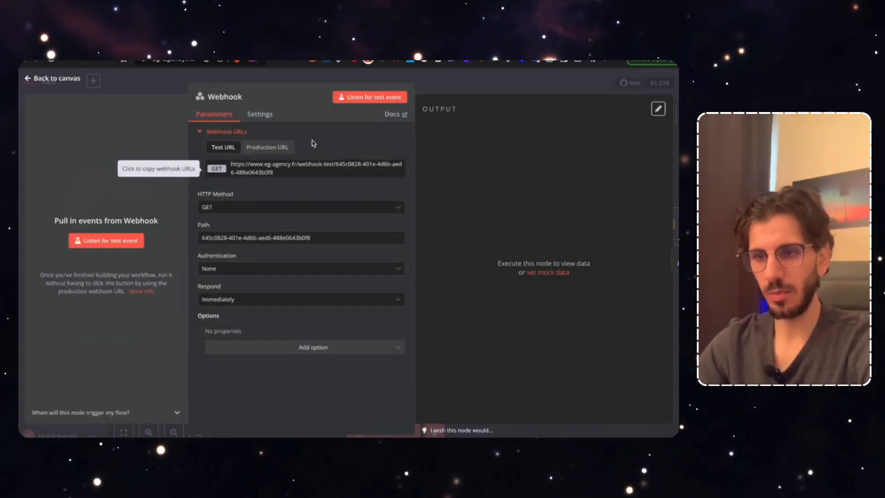
click(219, 209)
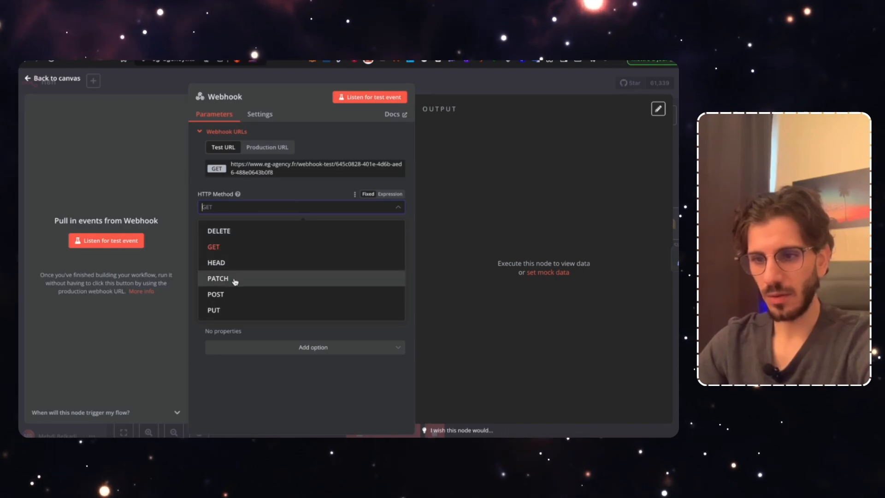
click(236, 296)
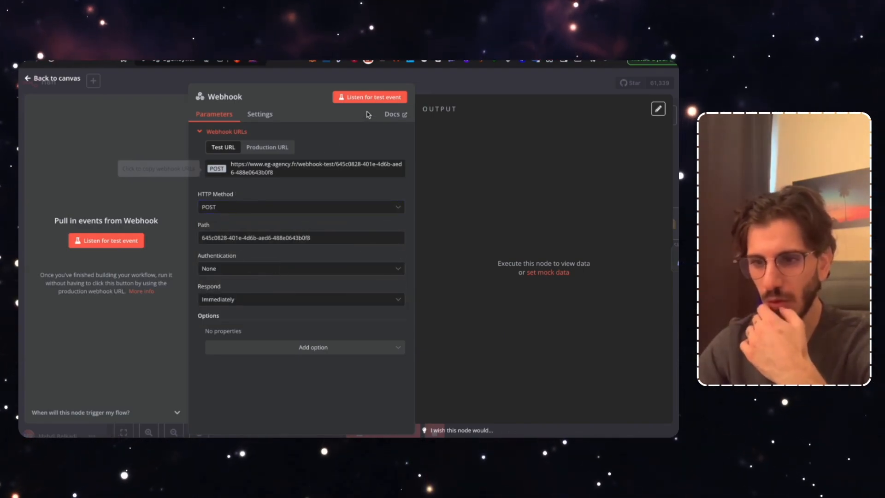
click(356, 98)
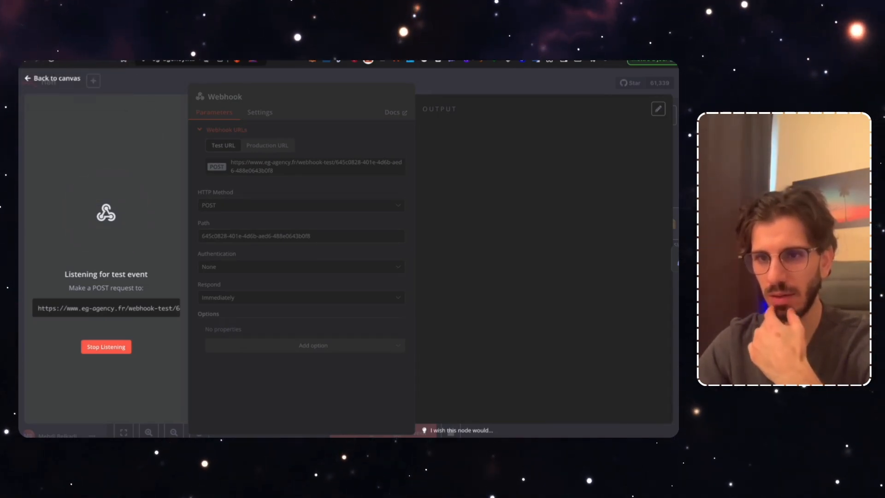
key(super+Tab)
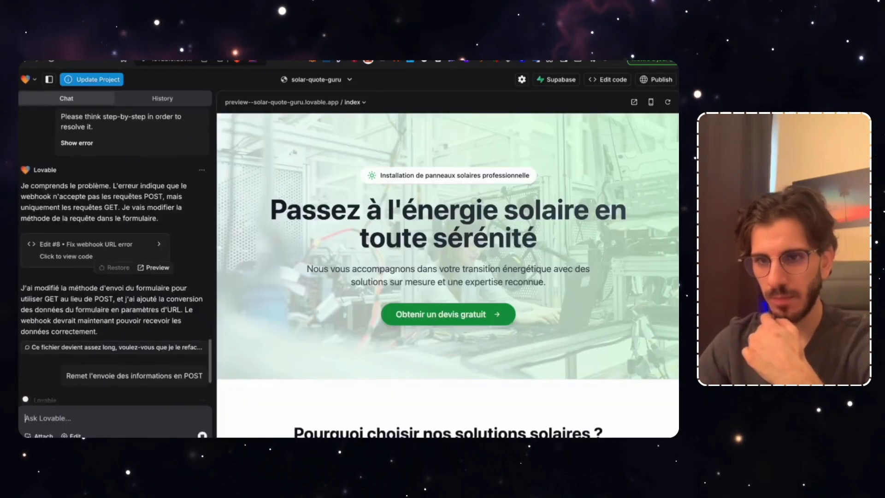
Refill the quote form's street address, email and phone number fields
scroll(274, 324, down, 10)
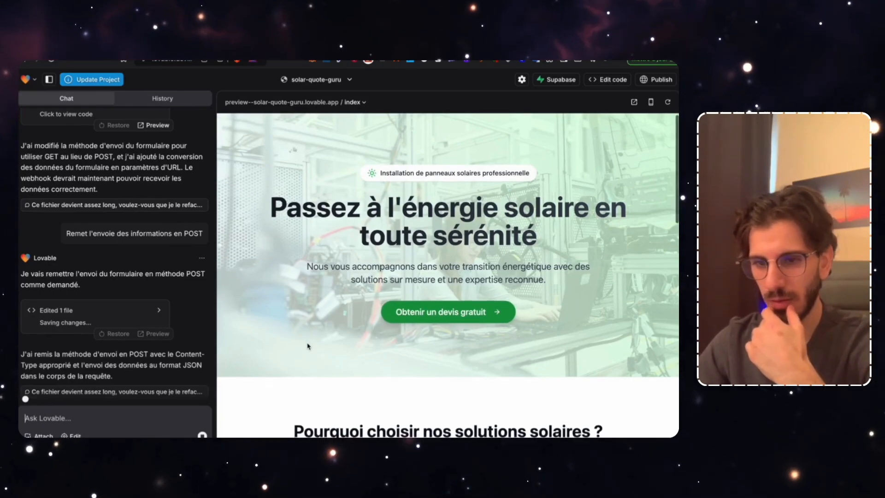
scroll(308, 345, down, 3)
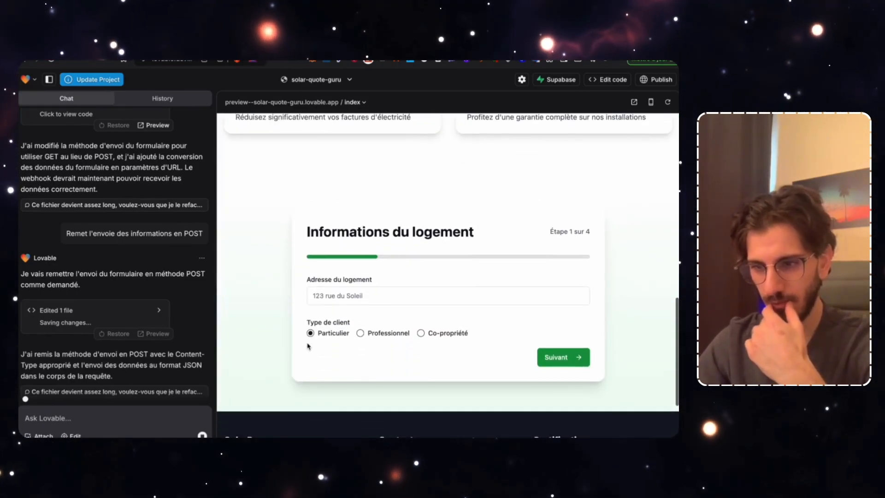
text(123 rue du SOleil)
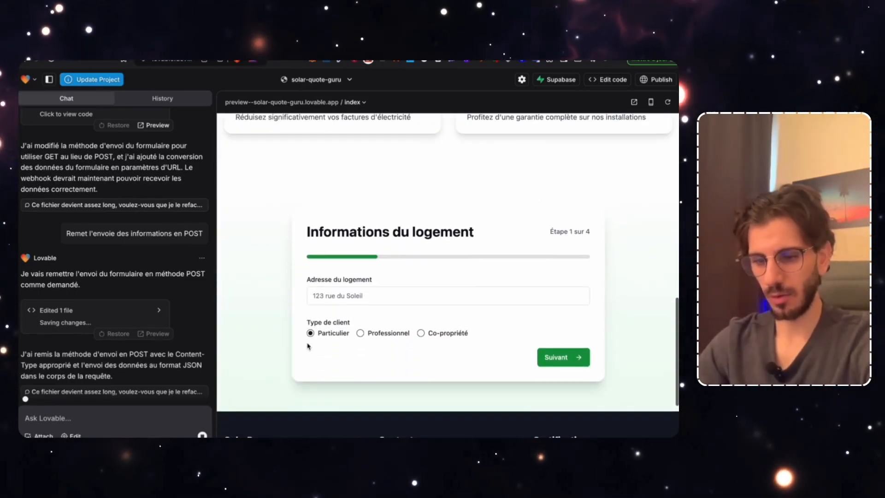
click(563, 357)
click(561, 376)
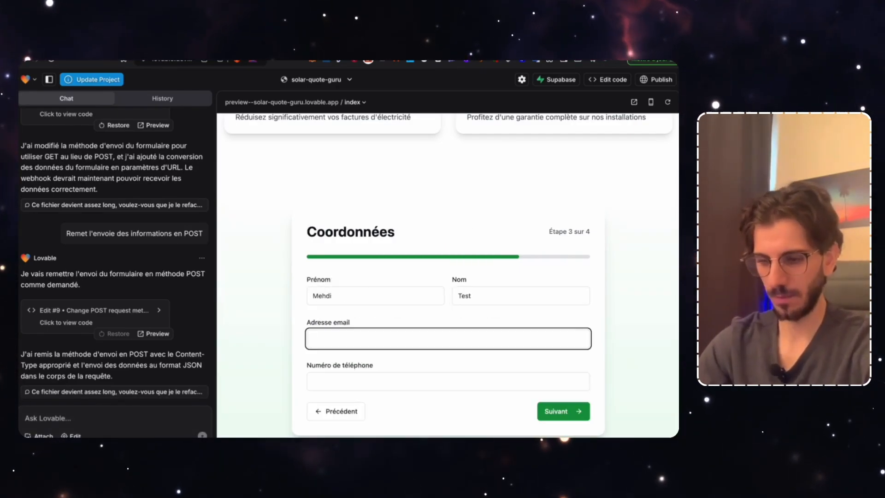
text(com)
key(Tab)
text(0600000000)
Choose installation as soon as possible, submit the quote, and check n8n's Webhook output
click(563, 411)
click(448, 295)
click(507, 318)
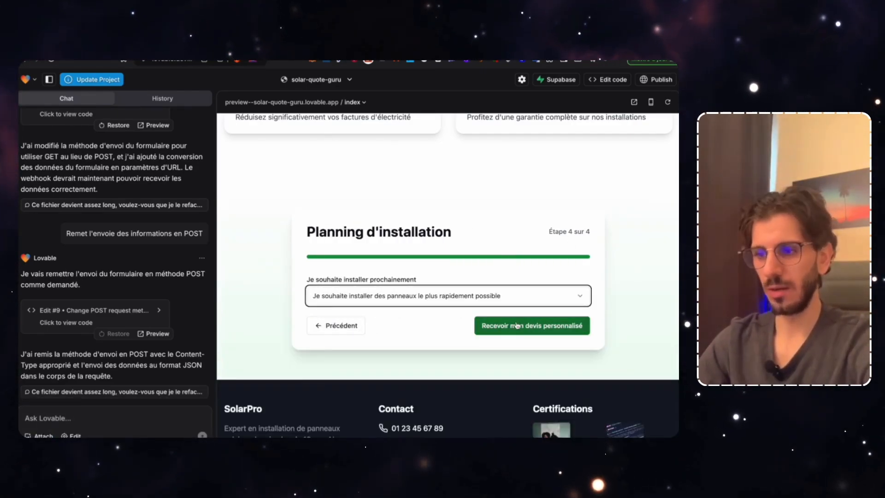
click(520, 326)
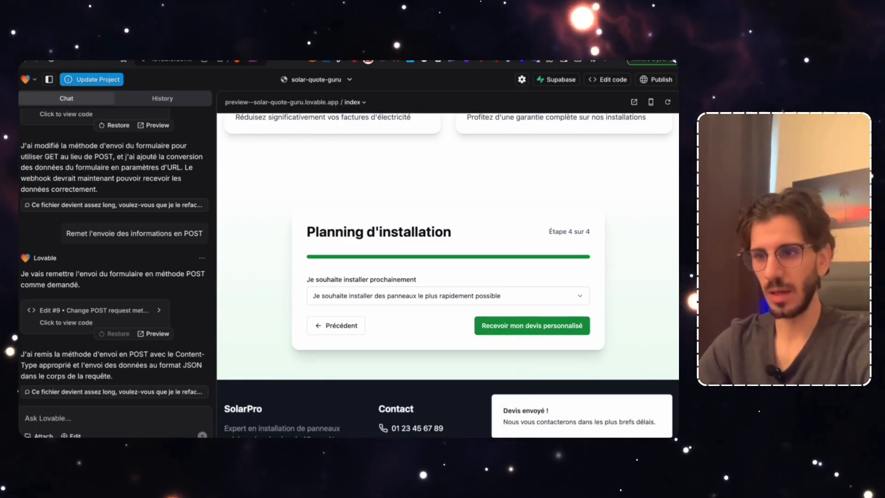
key(ctrl+Tab)
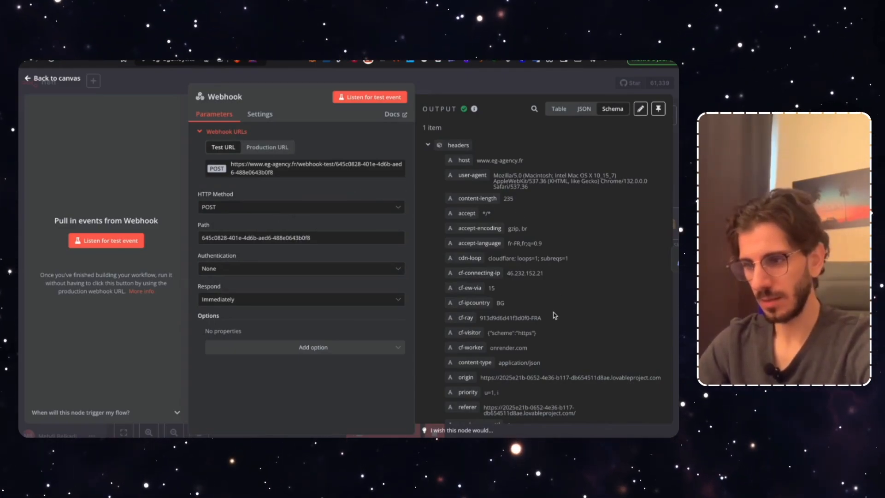
Review the form's body fields in the Webhook output and return to the workflow canvas
scroll(555, 315, down, 10)
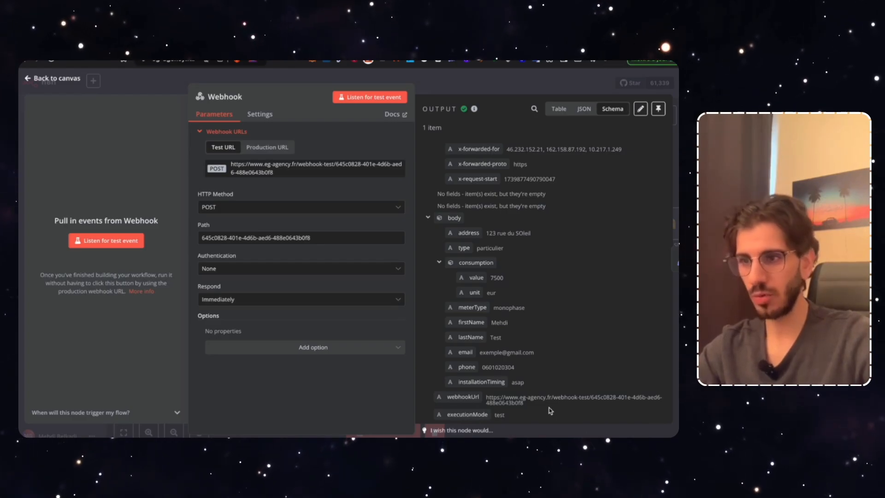
click(468, 88)
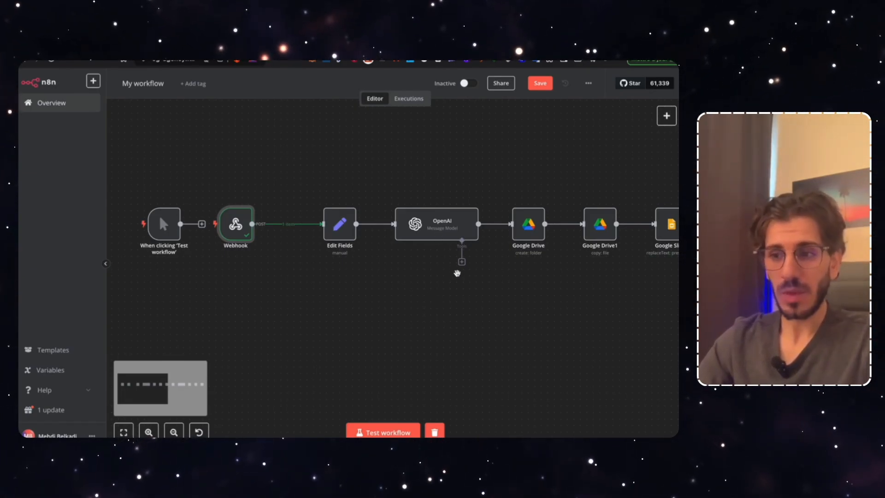
Open the Gmail node and execute its previous nodes to load input data
drag(455, 301, 382, 323)
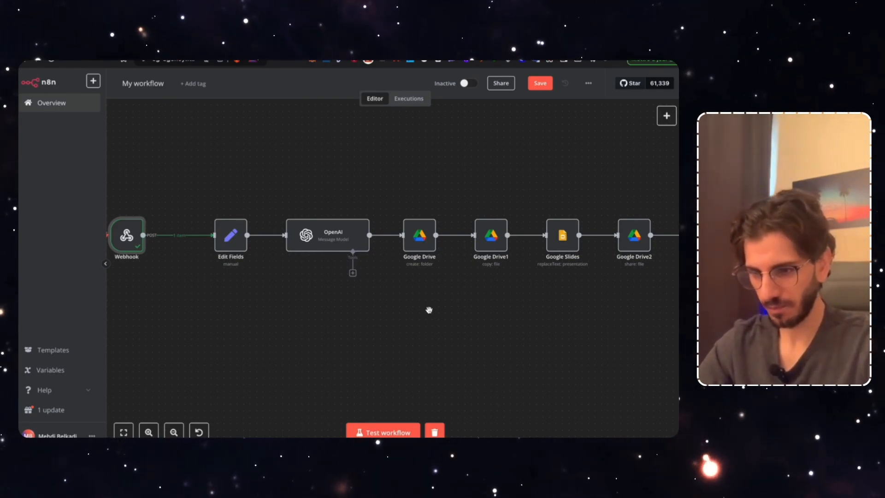
drag(478, 310, 399, 312)
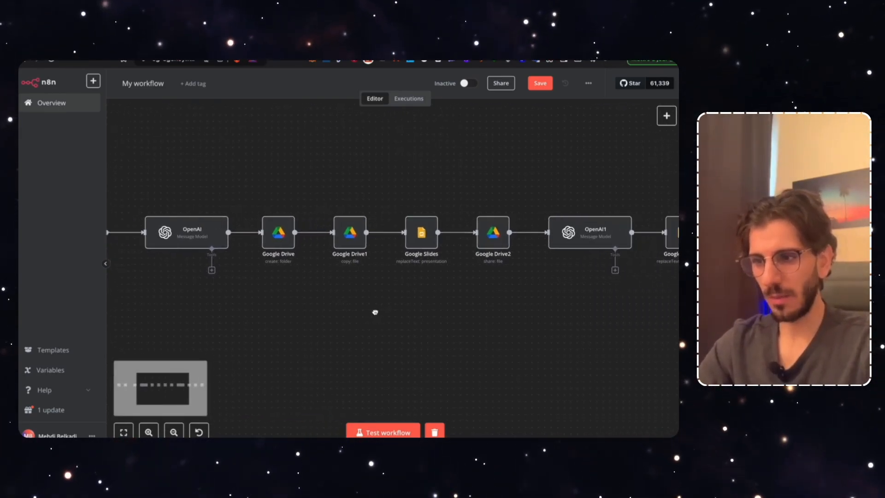
drag(475, 310, 292, 306)
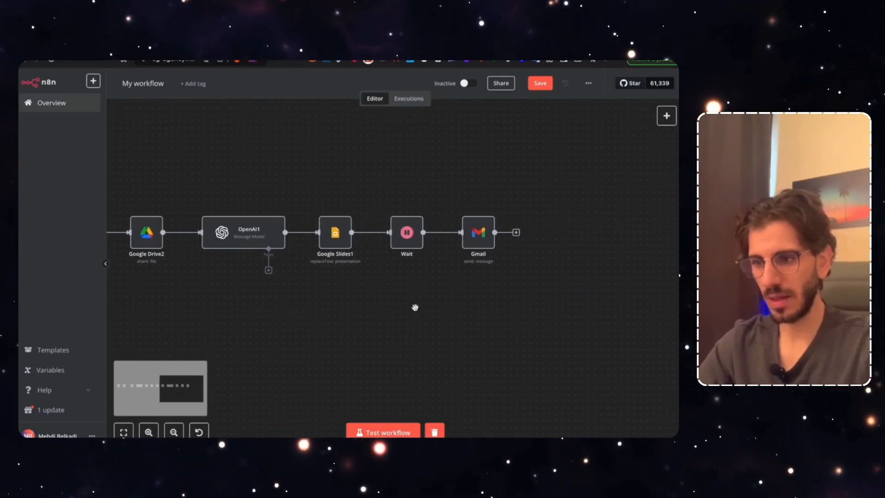
double_click(482, 235)
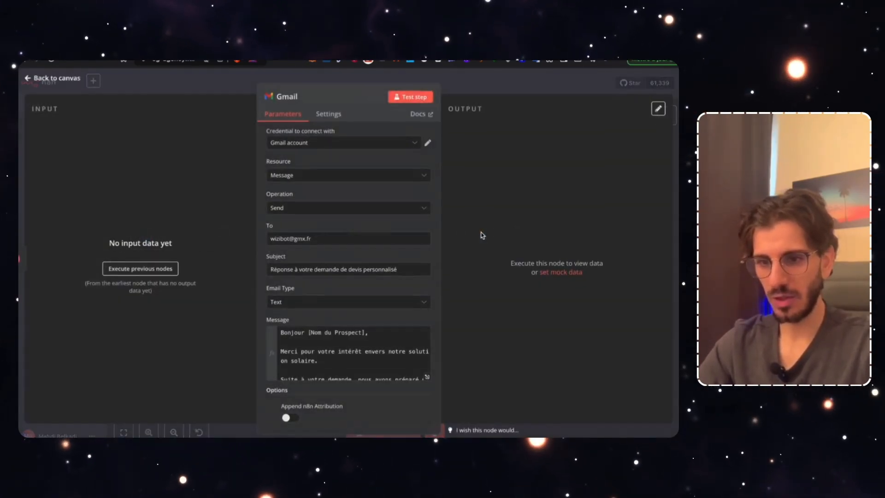
click(140, 268)
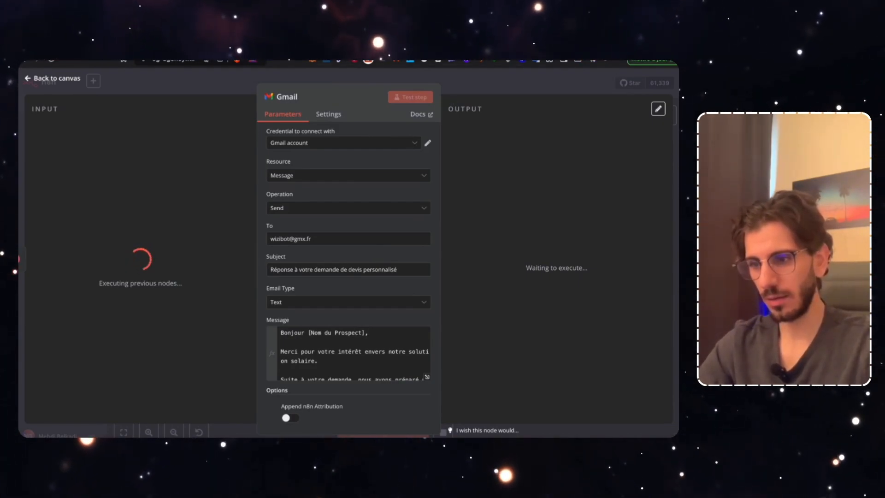
Resubmit the Lovable solar quote form to feed the webhook, then return to the Gmail node
key(ctrl+Tab)
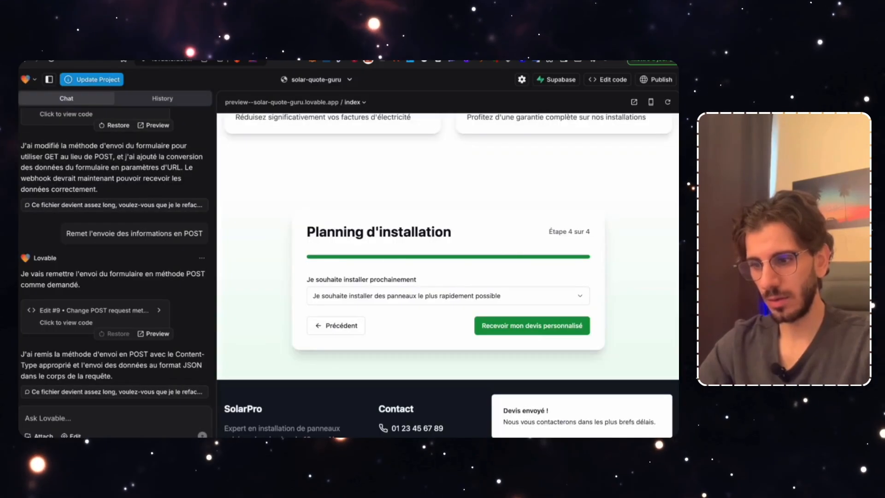
click(529, 326)
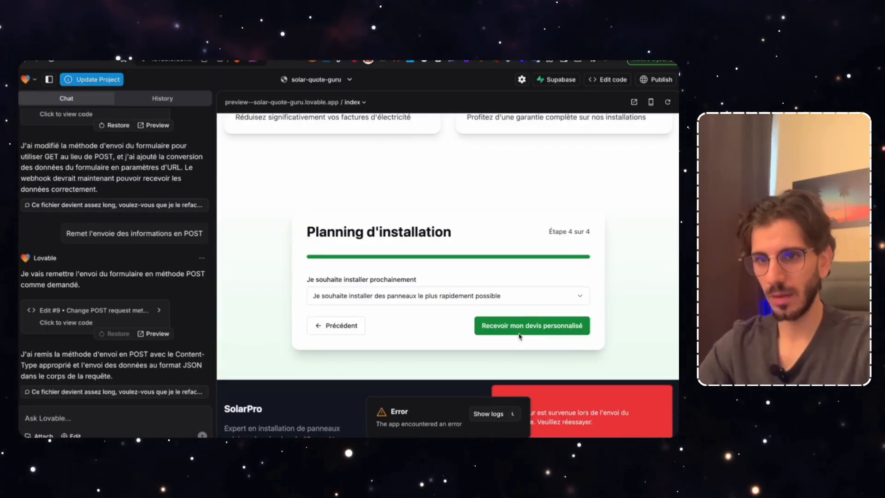
click(516, 326)
click(69, 51)
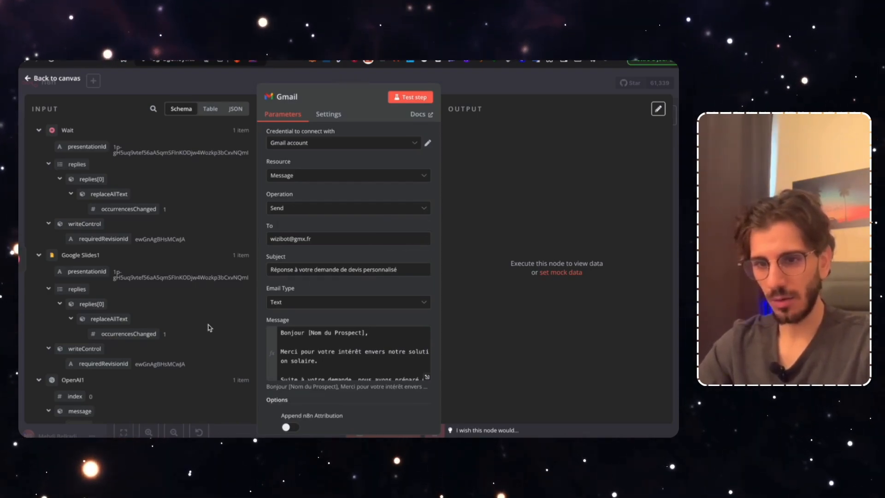
Replace the hard-coded To address with the Webhook body's email field
scroll(208, 324, down, 5)
scroll(209, 324, down, 10)
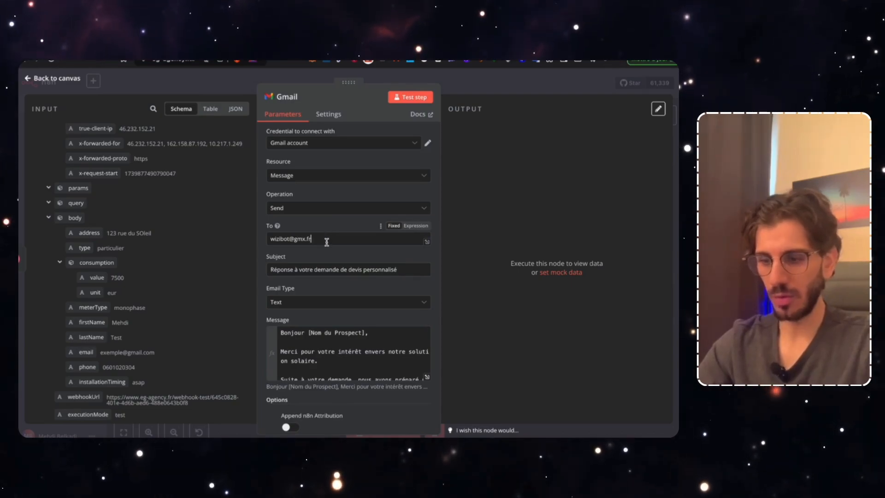
drag(326, 239, 272, 240)
key(BackSpace)
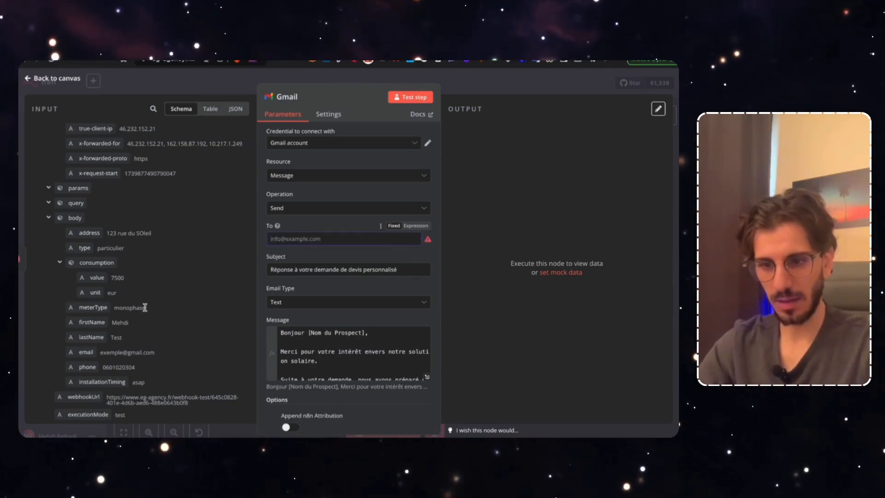
drag(86, 351, 329, 238)
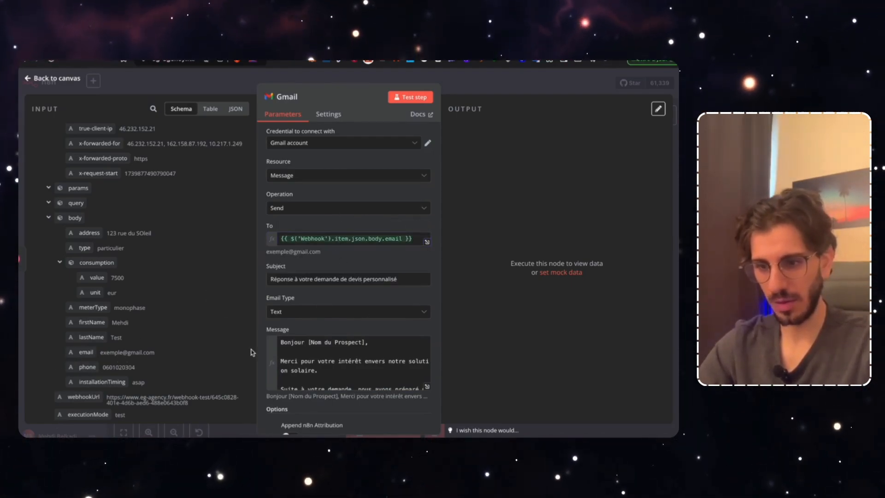
Replace [Nom du Prospect] in the greeting with the firstName and lastName expressions
scroll(338, 331, down, 1)
drag(364, 327, 308, 324)
key(BackSpace)
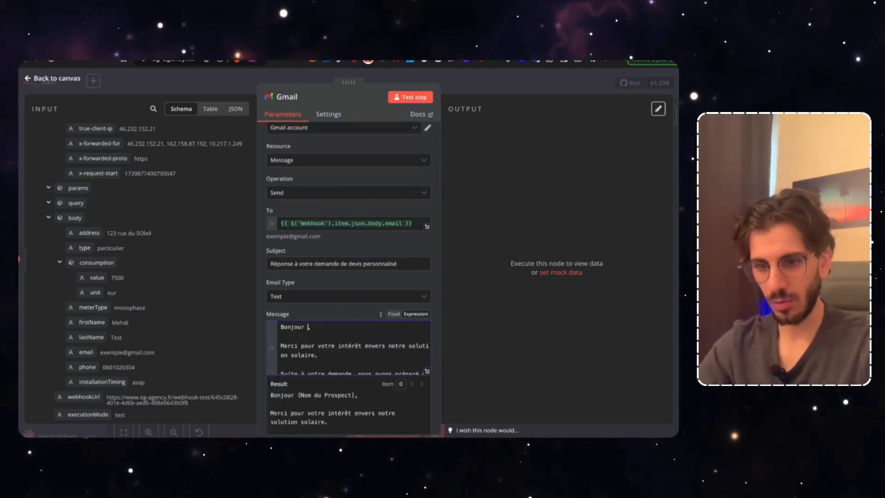
drag(98, 322, 308, 330)
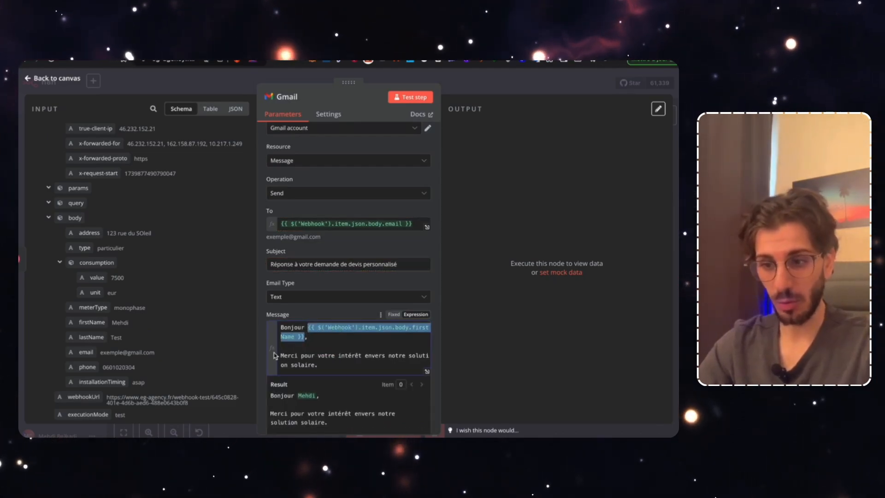
click(305, 337)
drag(91, 337, 307, 342)
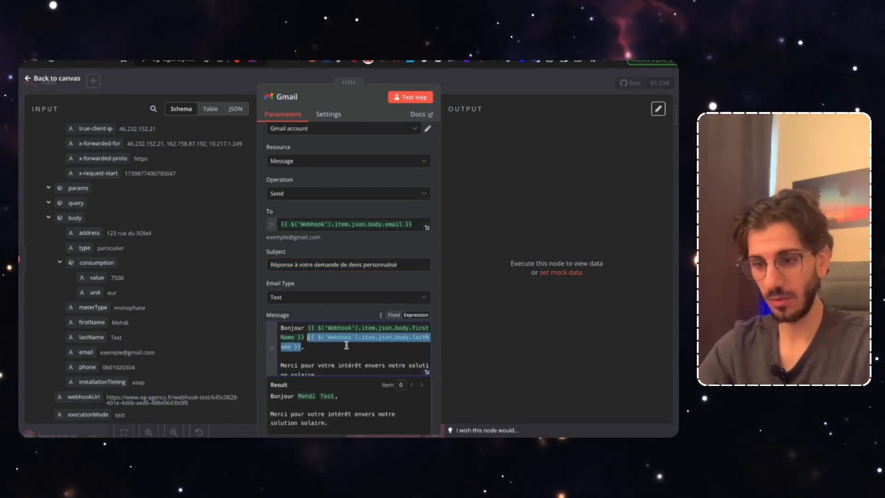
Review the remaining Gmail message settings and close the node panel
scroll(346, 348, down, 5)
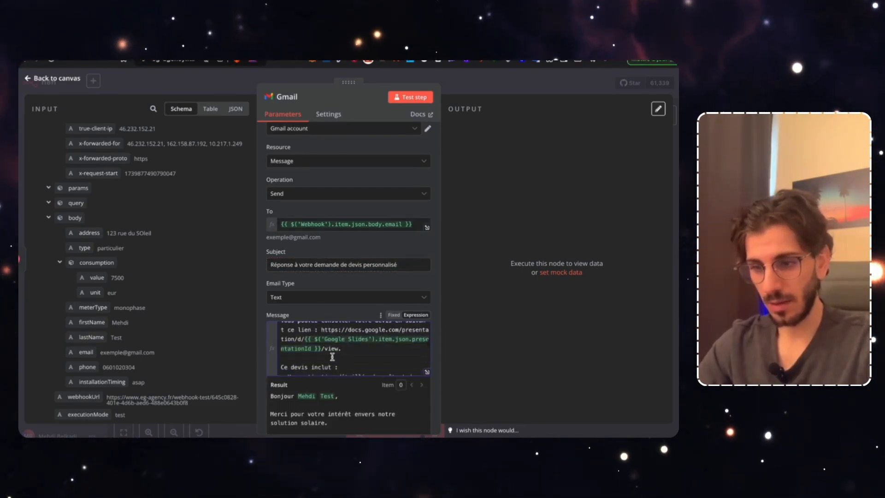
scroll(332, 357, down, 8)
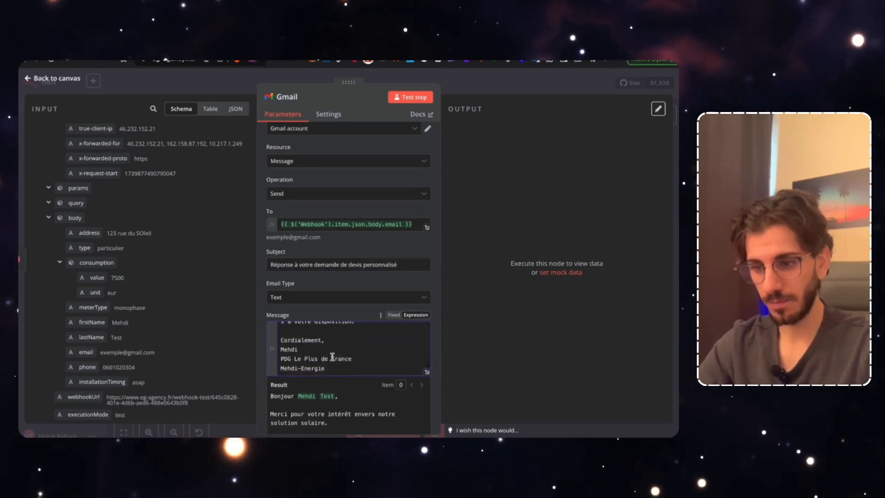
scroll(332, 356, down, 3)
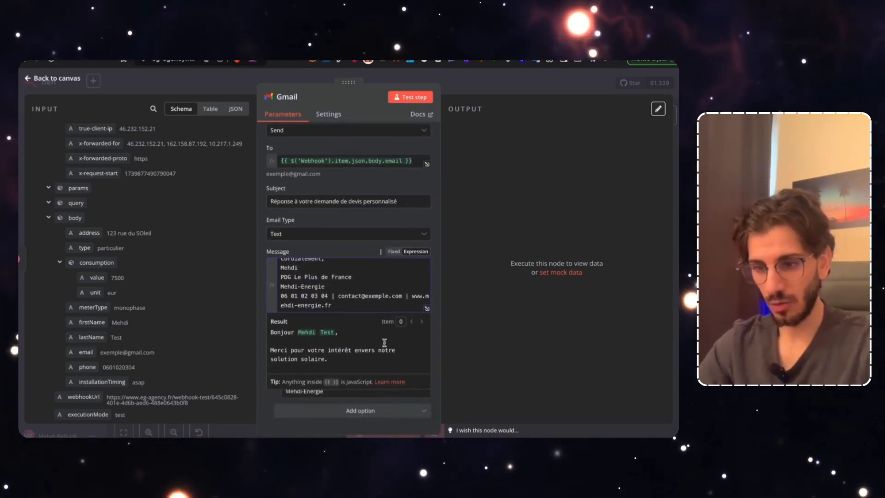
scroll(365, 344, down, 2)
scroll(365, 344, up, 2)
scroll(364, 343, down, 1)
scroll(365, 342, down, 5)
scroll(366, 353, down, 5)
click(584, 93)
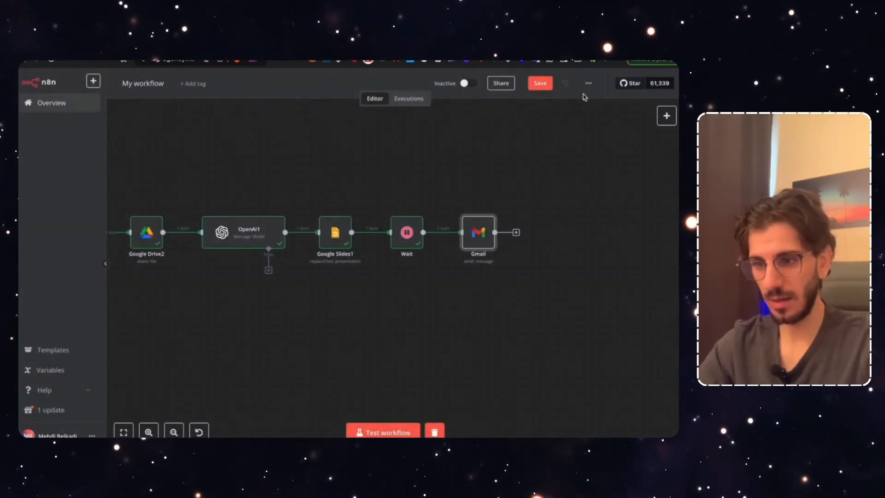
Save the workflow and open the Template Devis (Panneau Solaire) deck from the Google Slides node at slide 1
key(ctrl+s)
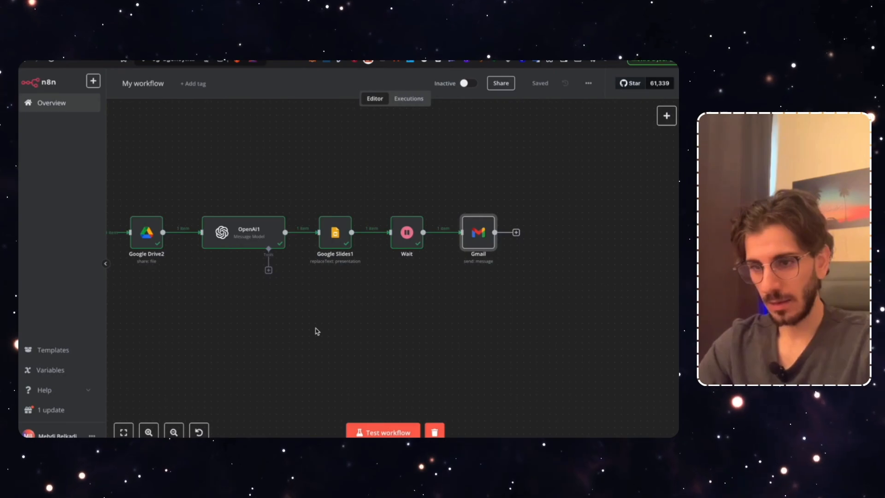
scroll(317, 331, left, 10)
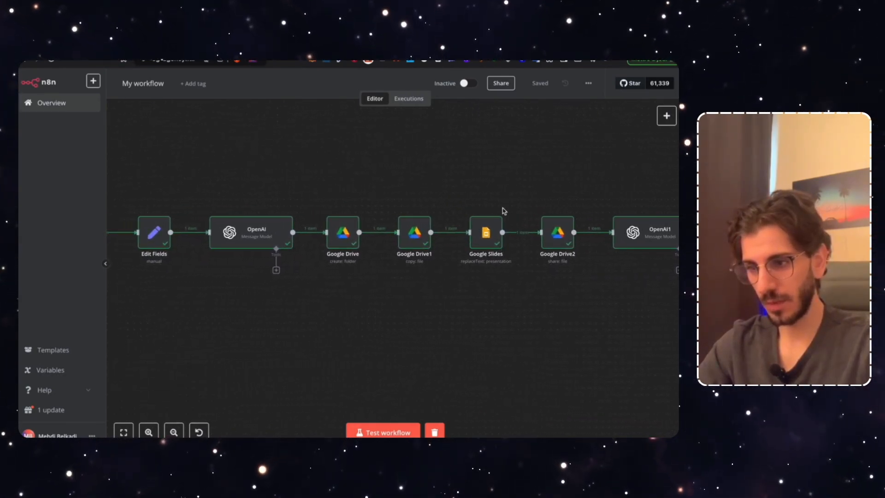
double_click(484, 233)
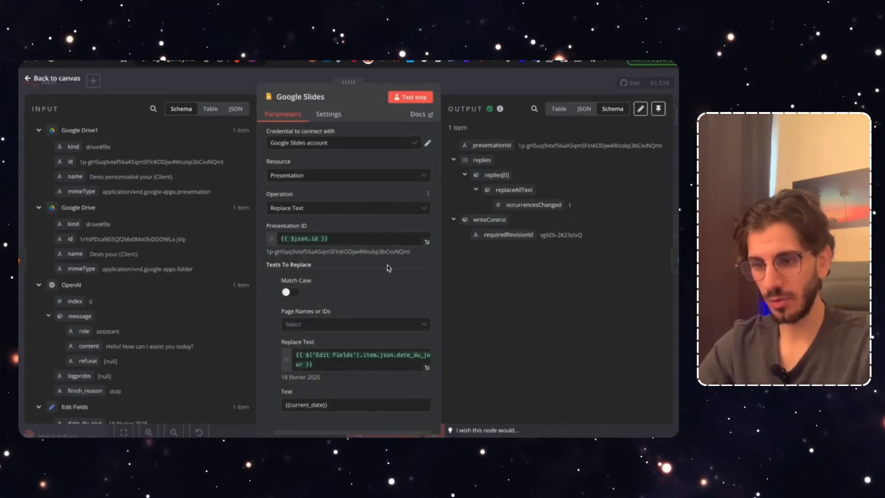
scroll(339, 359, down, 2)
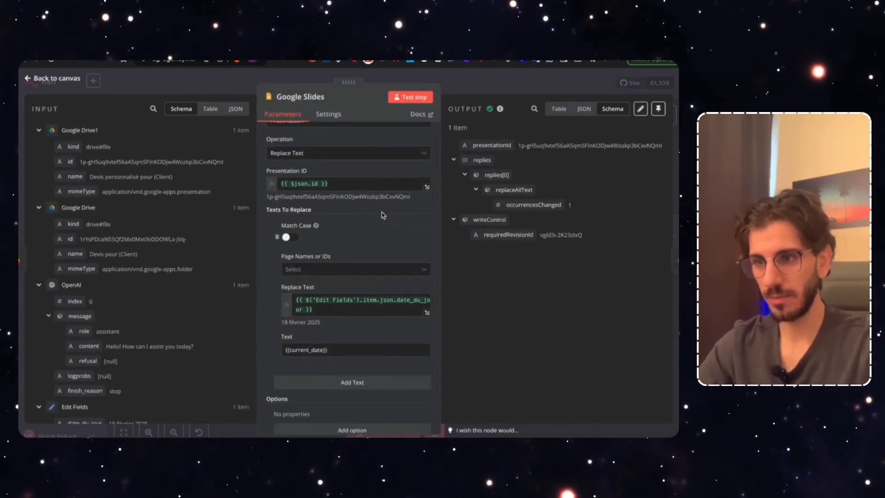
click(342, 61)
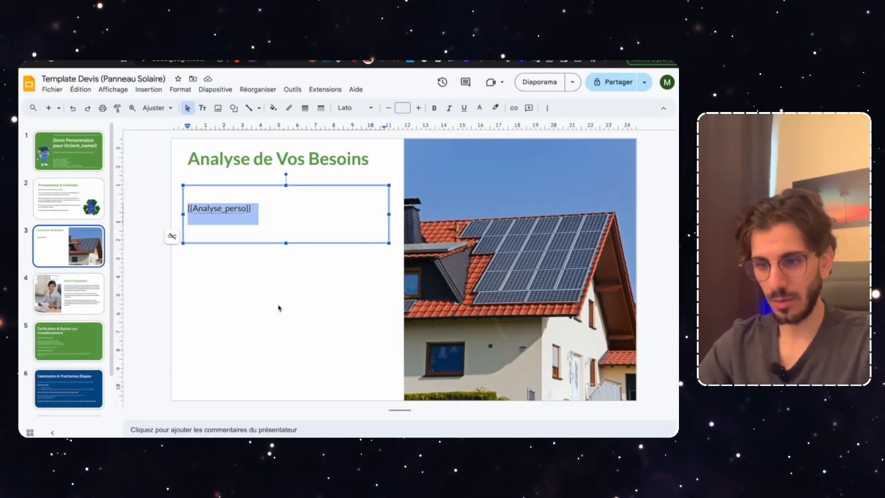
click(68, 161)
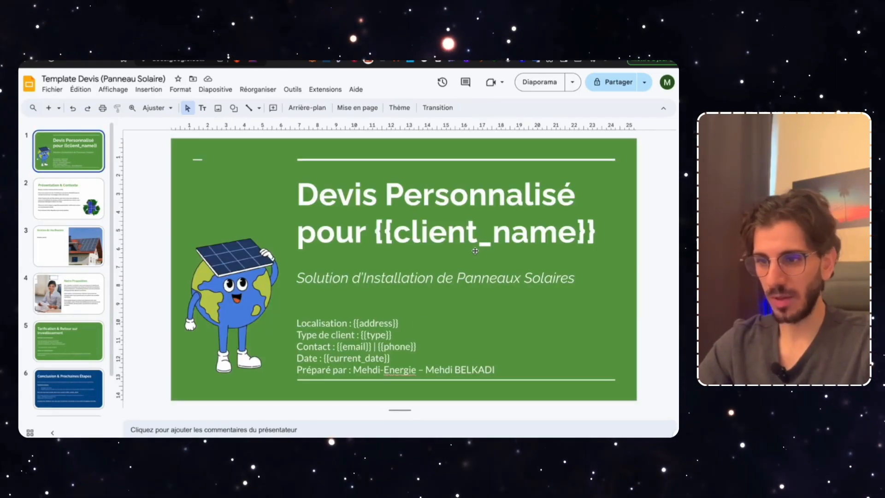
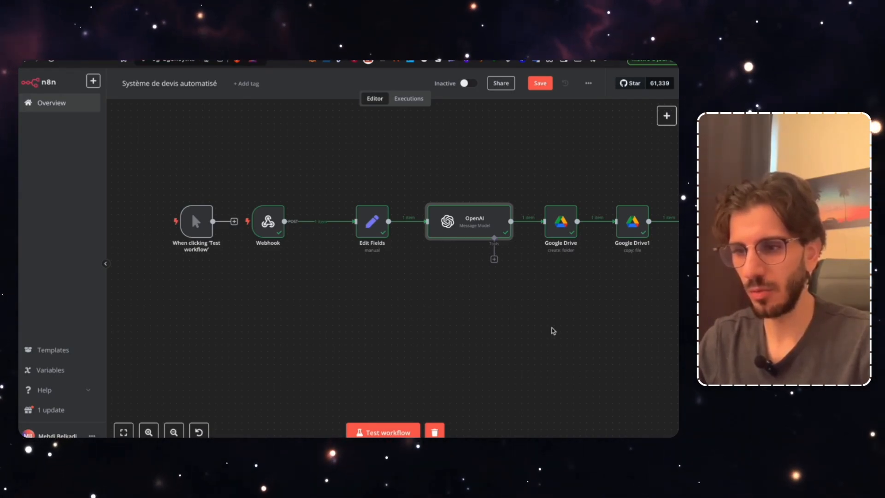
Replace (Client) in the Google Drive folder name with firstName and lastName after 'Devis pour', then save
scroll(515, 318, right, 5)
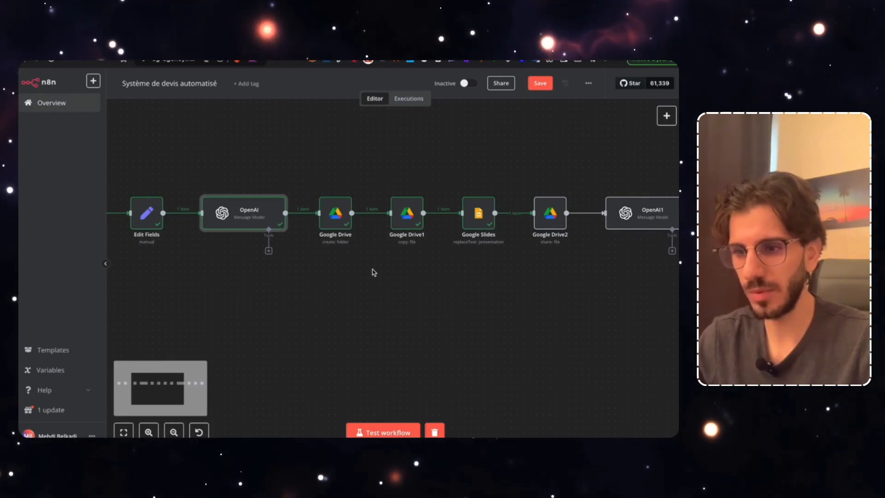
double_click(335, 213)
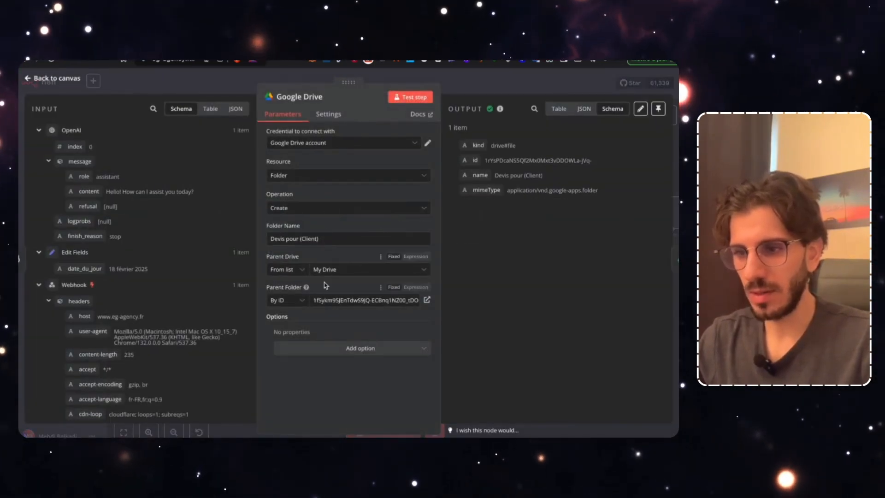
drag(319, 238, 301, 240)
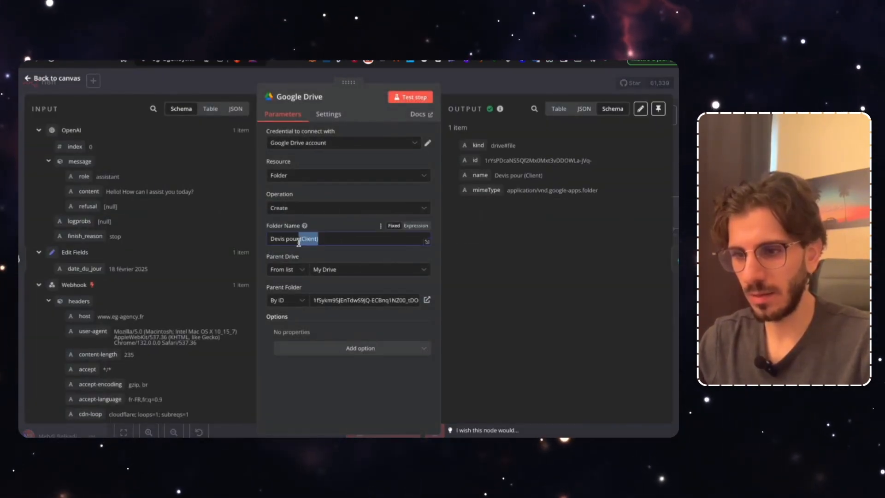
scroll(152, 284, down, 10)
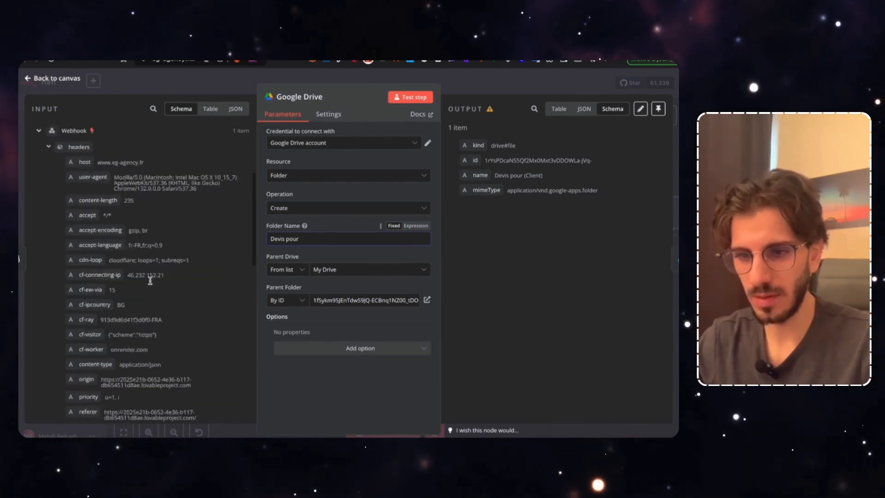
drag(91, 322, 327, 240)
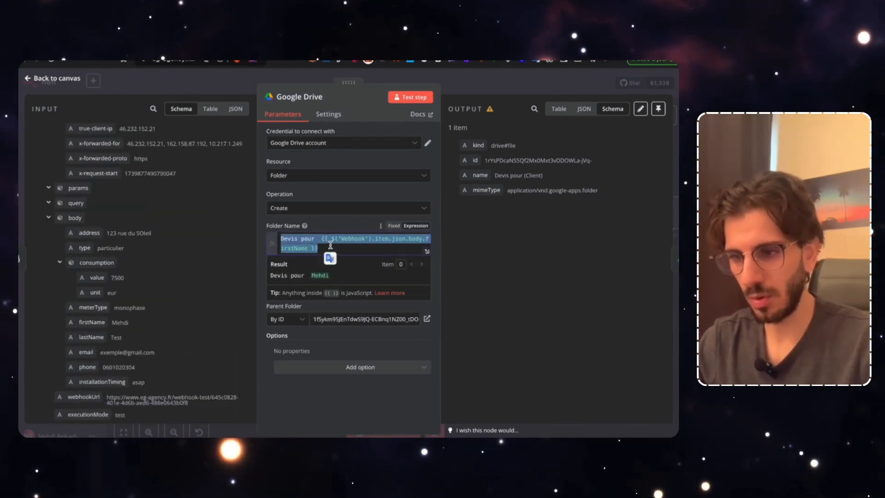
click(318, 240)
key(BackSpace)
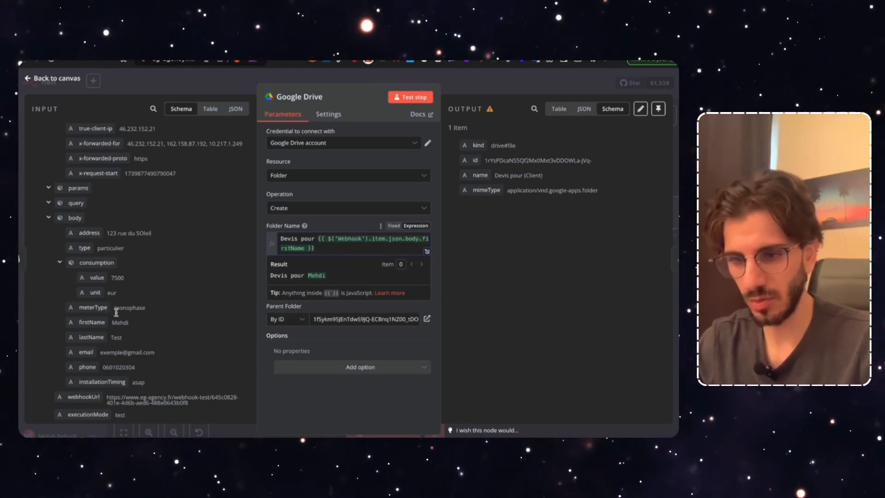
drag(90, 337, 347, 238)
click(340, 263)
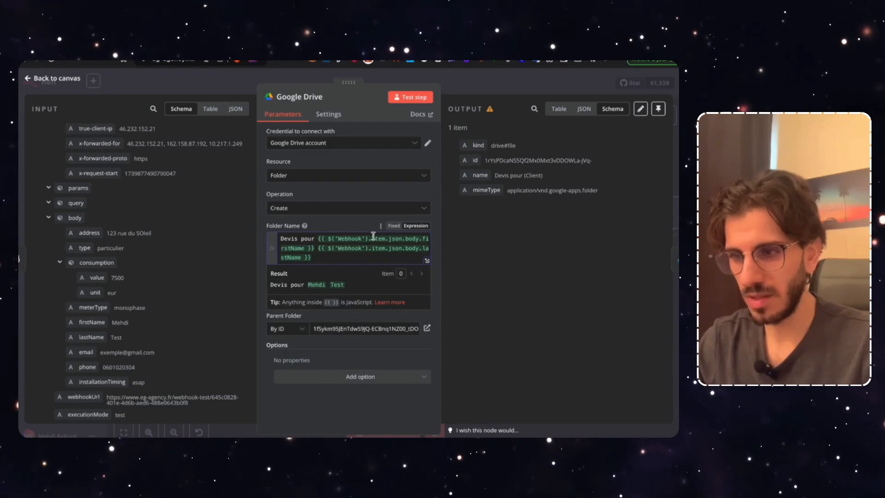
click(424, 73)
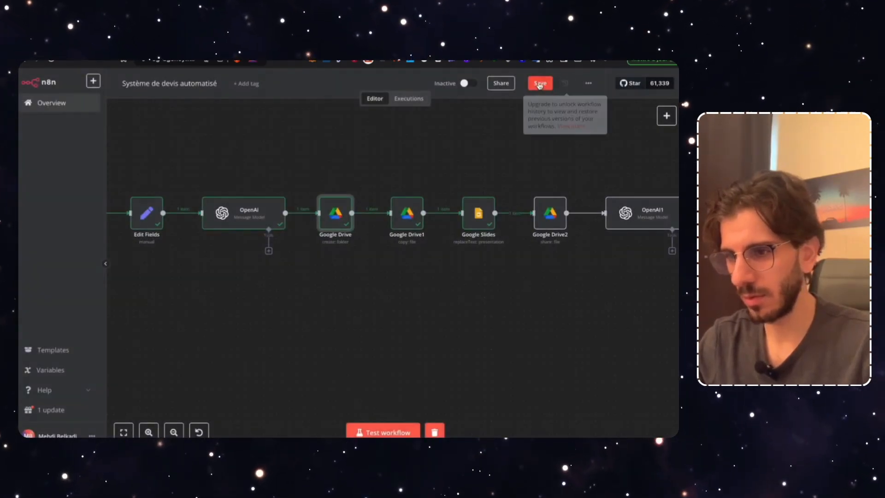
click(541, 83)
Make Google Drive1's copy file name 'Devis personnalisé pour' plus the webhook firstName and lastName, then save
double_click(405, 219)
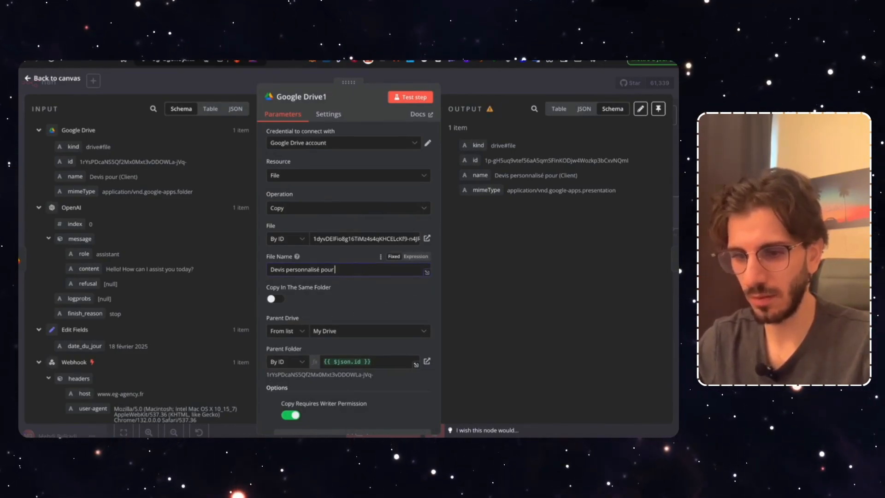
scroll(148, 345, down, 15)
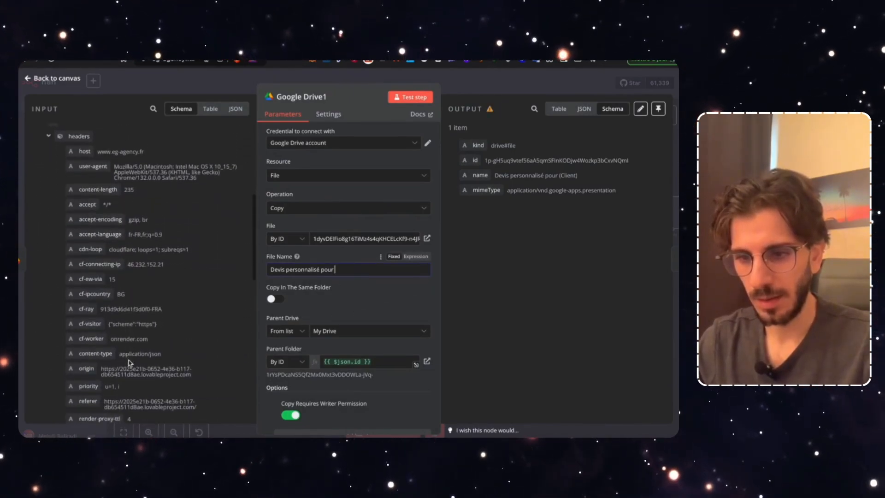
scroll(129, 361, down, 2)
scroll(128, 334, down, 6)
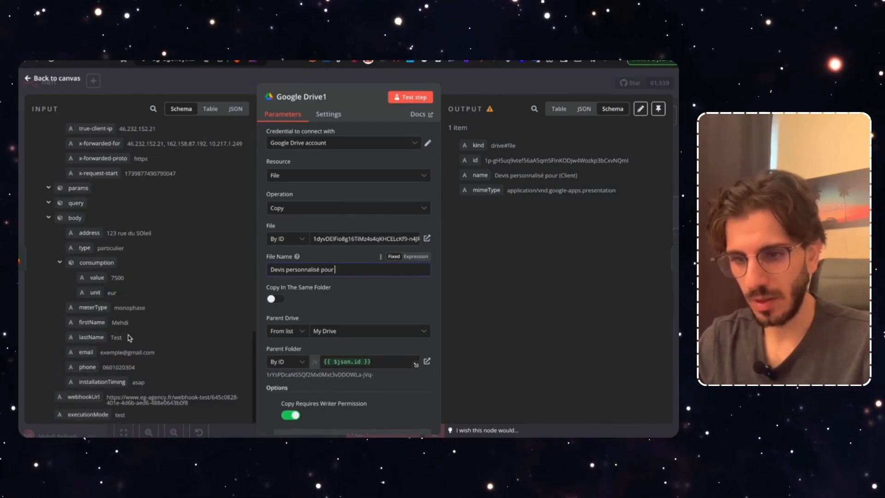
drag(97, 328, 202, 300)
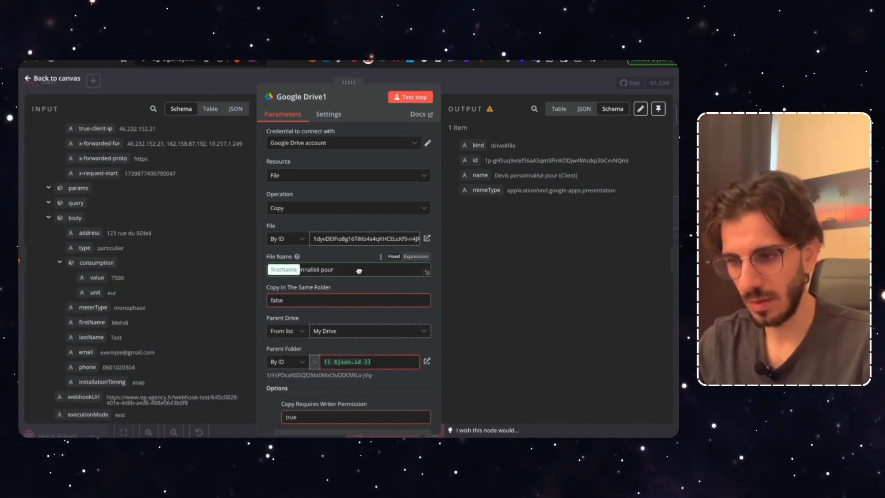
drag(372, 271, 371, 271)
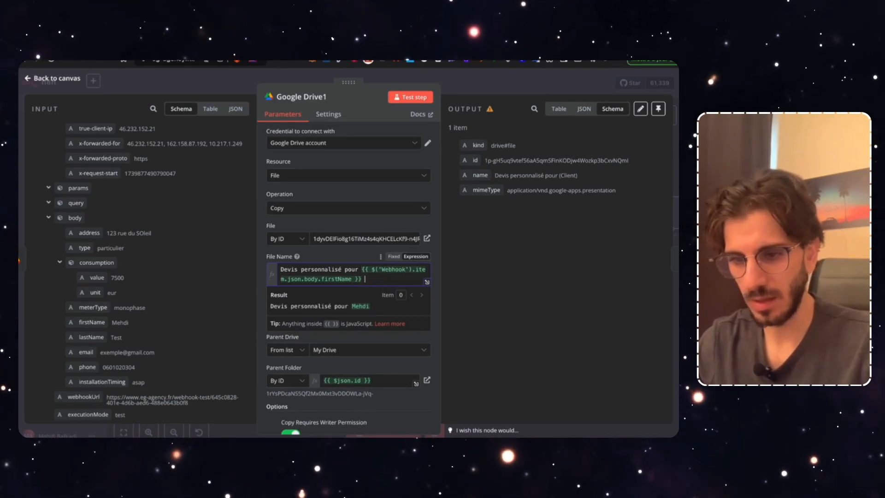
drag(91, 337, 407, 281)
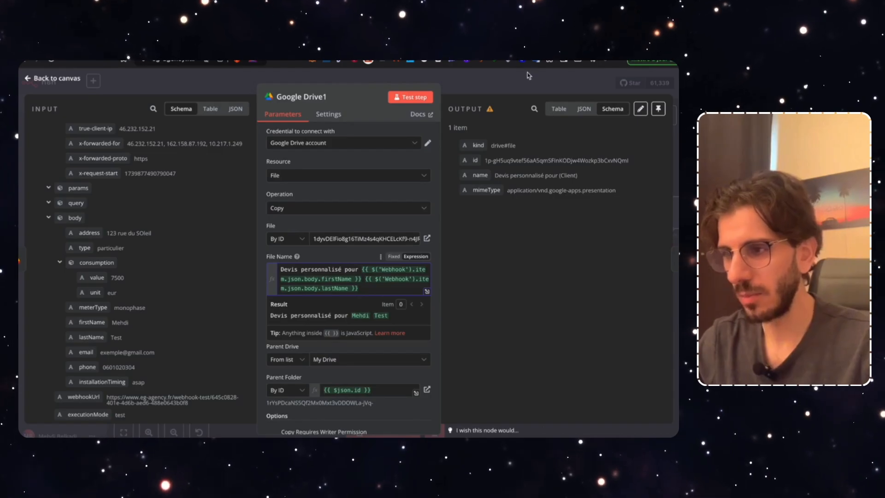
click(529, 75)
click(535, 83)
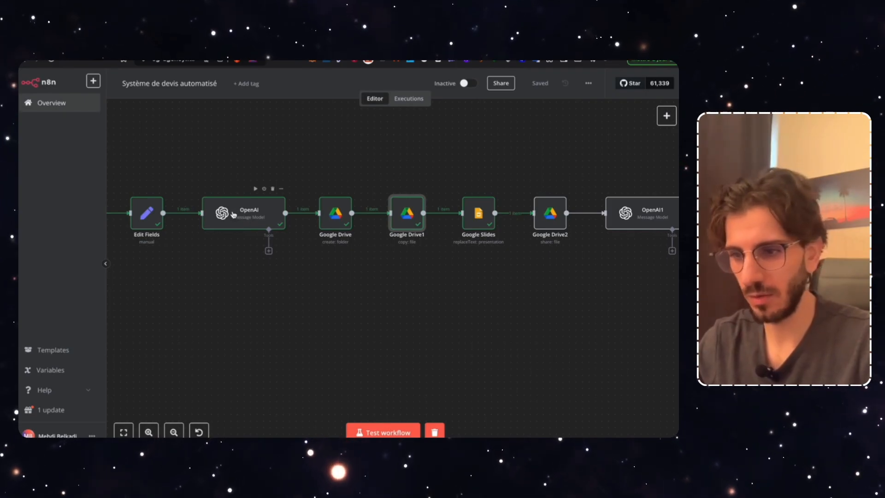
Change 'client' to 'prospect' in the OpenAI prompt and review the rest of it
double_click(236, 227)
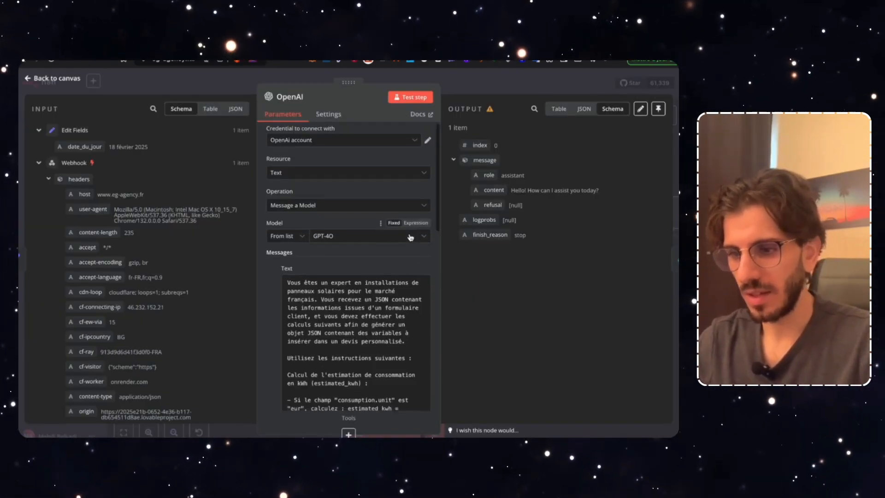
scroll(404, 256, down, 2)
scroll(399, 272, down, 2)
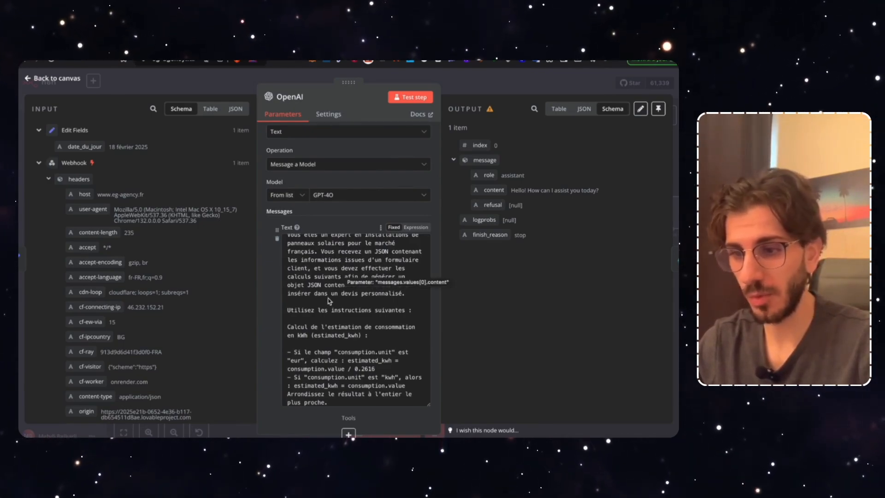
scroll(330, 303, down, 1)
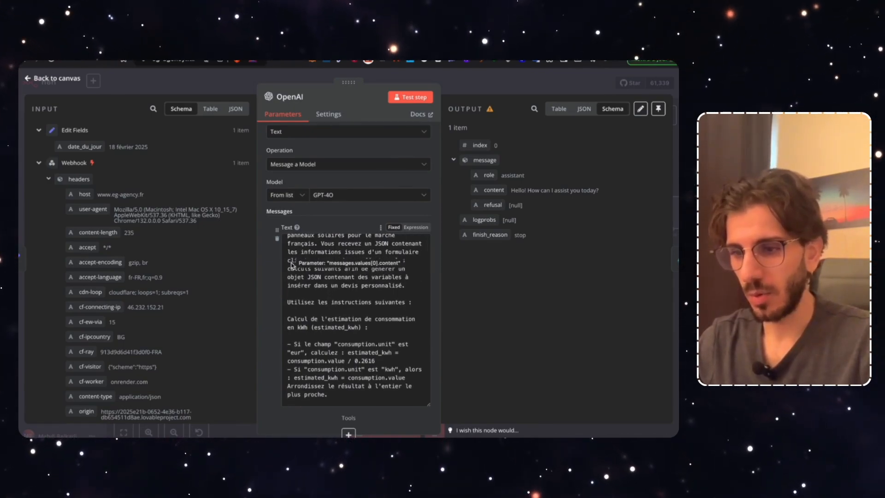
text(prospect)
click(345, 292)
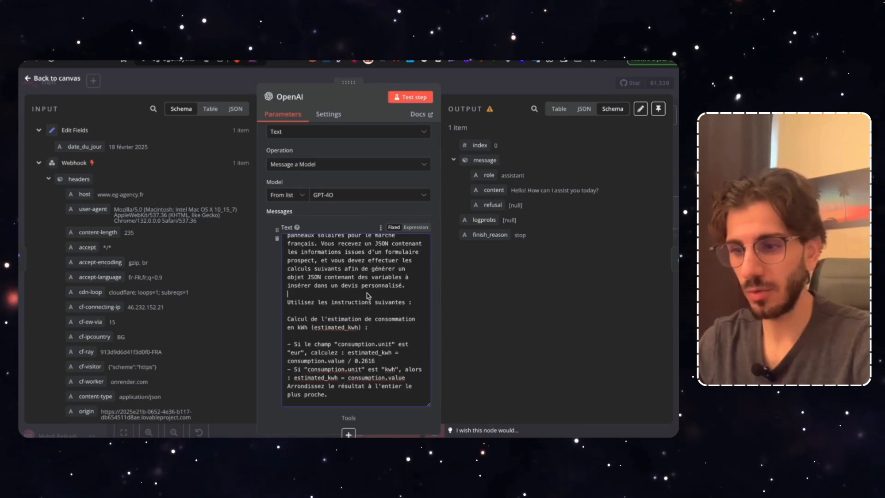
scroll(364, 306, down, 2)
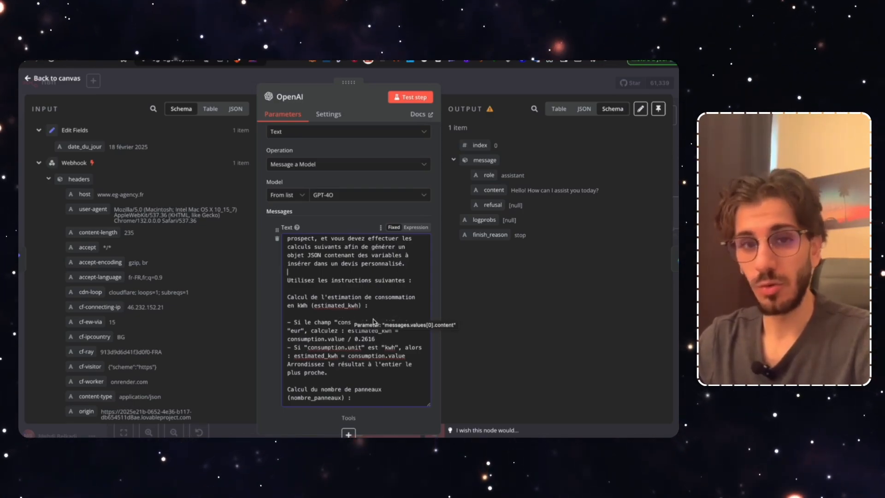
scroll(368, 338, down, 2)
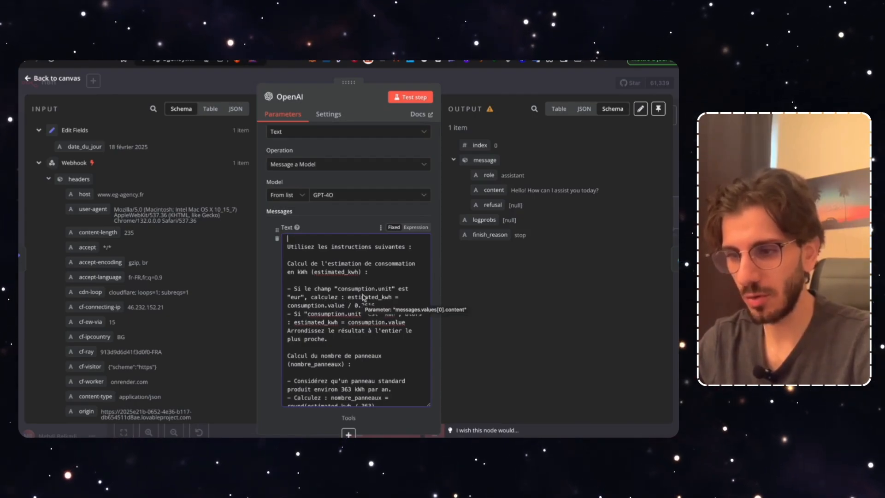
scroll(147, 360, down, 10)
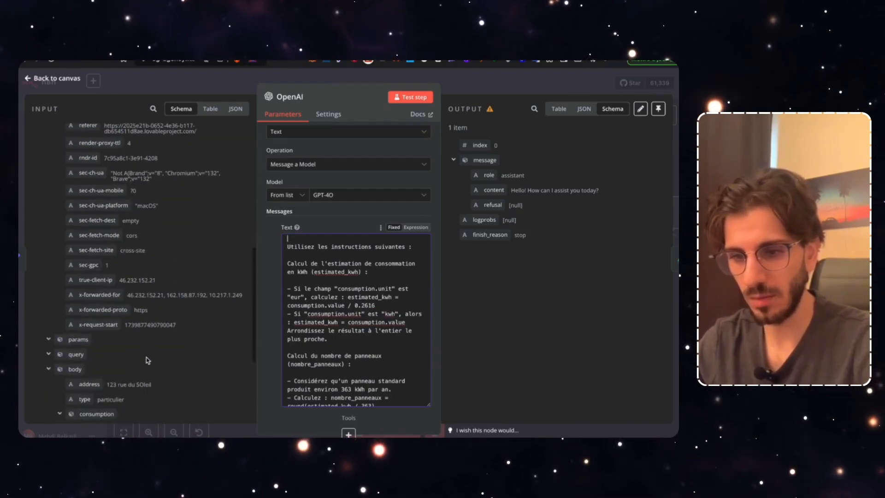
scroll(148, 360, down, 4)
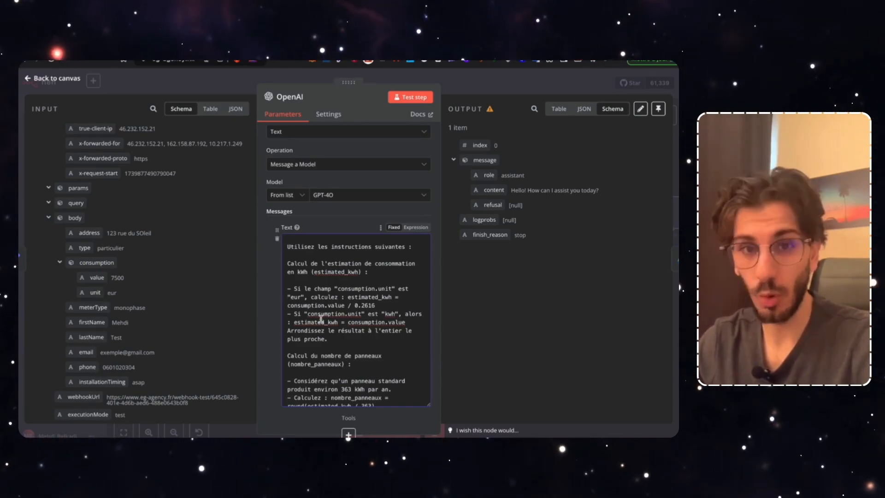
Enter '123 rue du soleil' as the housing address in the Lovable form and advance to step 2
key(ctrl+Tab)
scroll(427, 280, down, 10)
scroll(426, 280, down, 4)
click(333, 185)
text(123 )
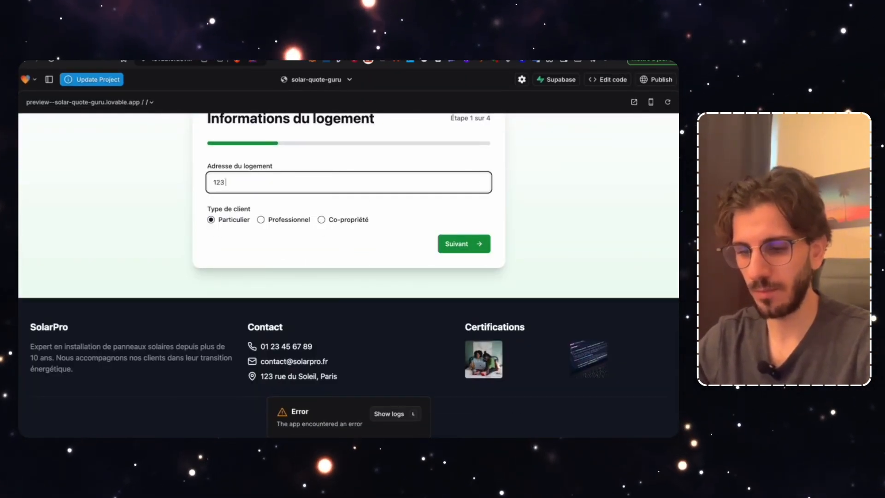
text(rue du soleil)
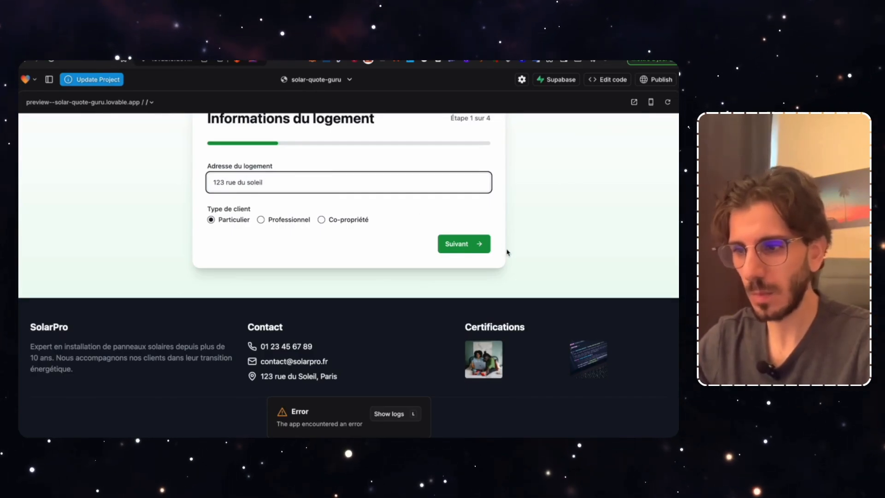
click(468, 248)
scroll(443, 240, up, 1)
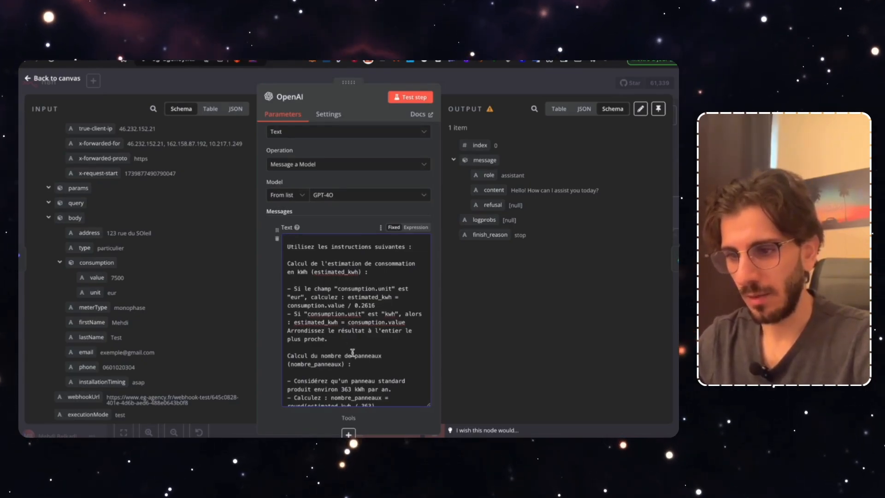
mouse_move(375, 305)
mouse_down()
mouse_move(348, 305)
mouse_move(363, 304)
mouse_up()
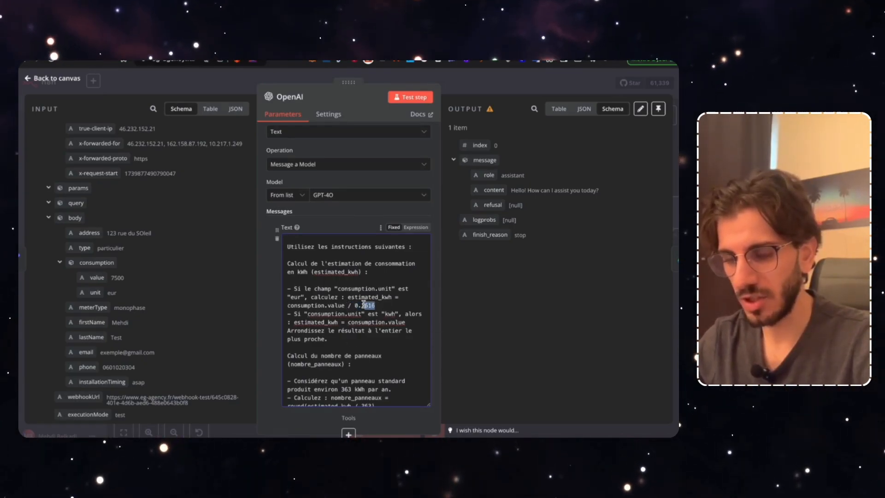
click(364, 305)
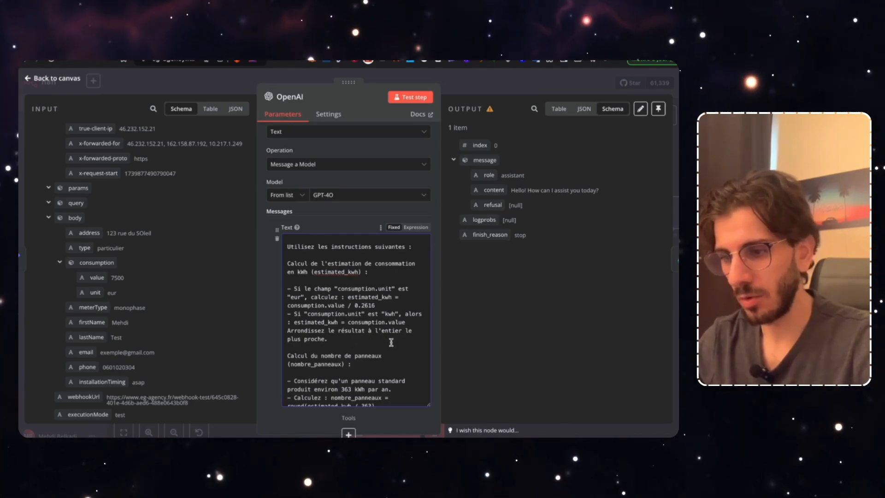
scroll(391, 341, down, 1)
scroll(387, 341, down, 1)
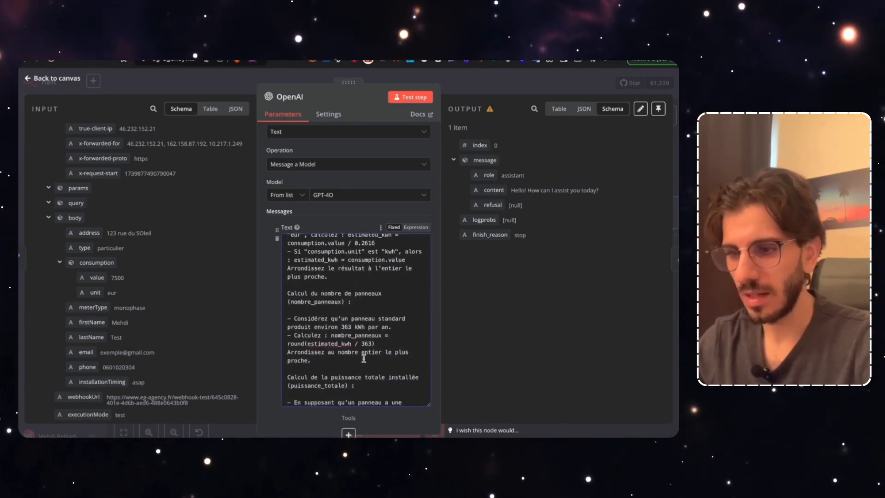
scroll(371, 355, down, 1)
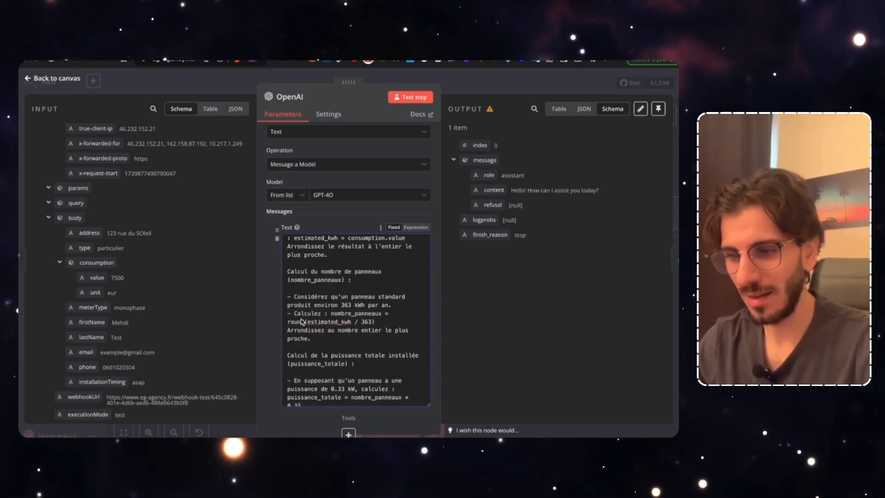
drag(288, 322, 333, 329)
click(329, 330)
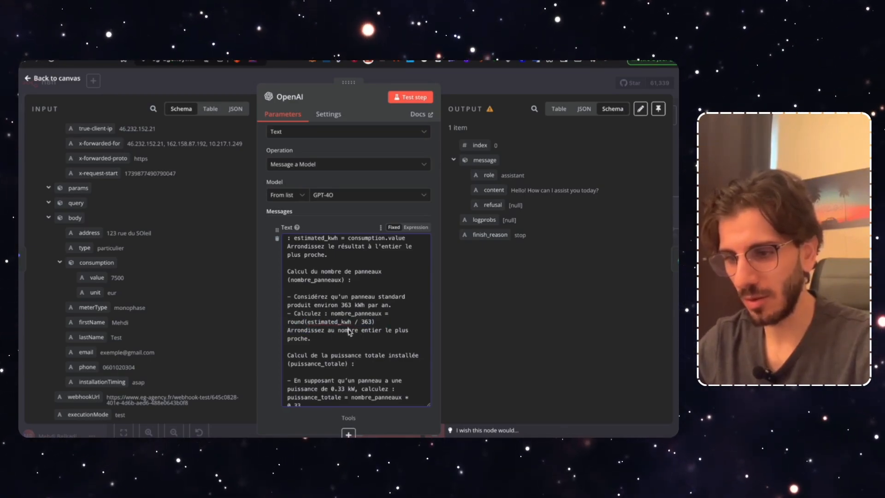
drag(341, 306, 390, 311)
click(381, 322)
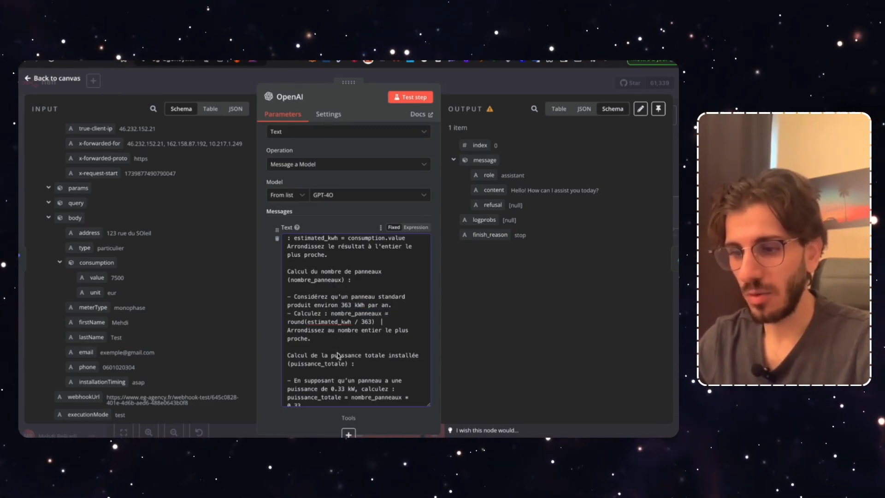
scroll(338, 355, down, 2)
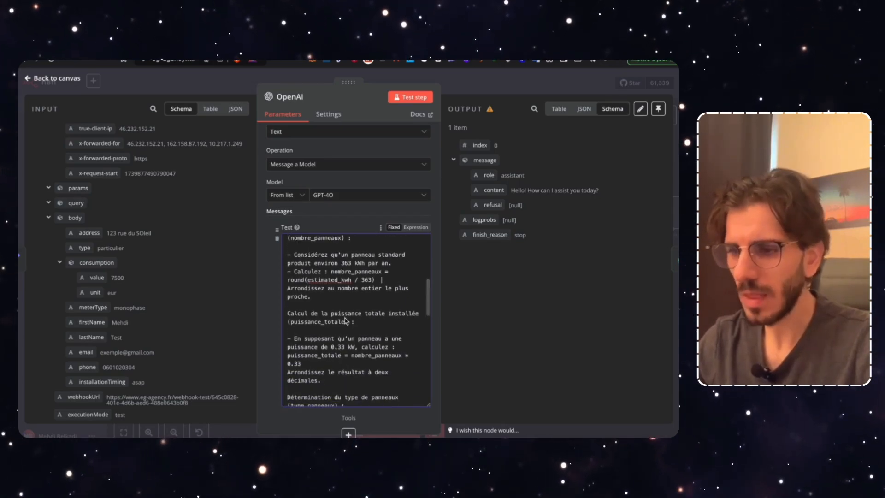
scroll(345, 320, down, 2)
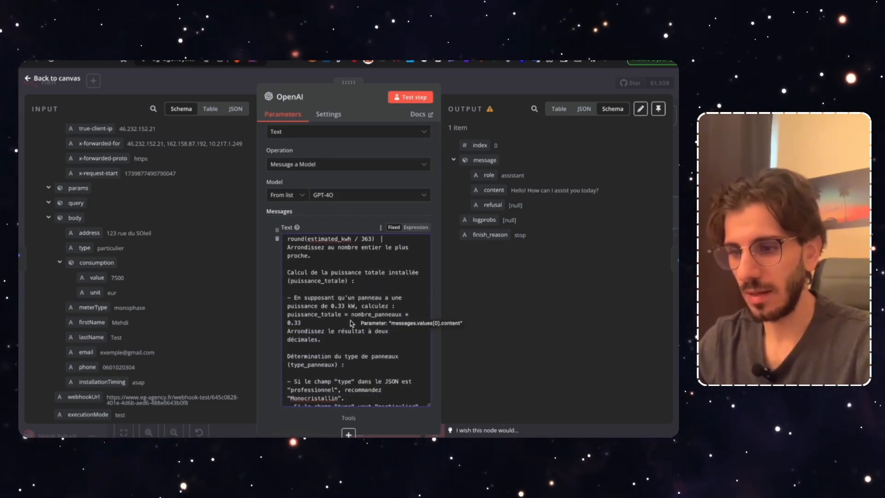
scroll(351, 323, down, 3)
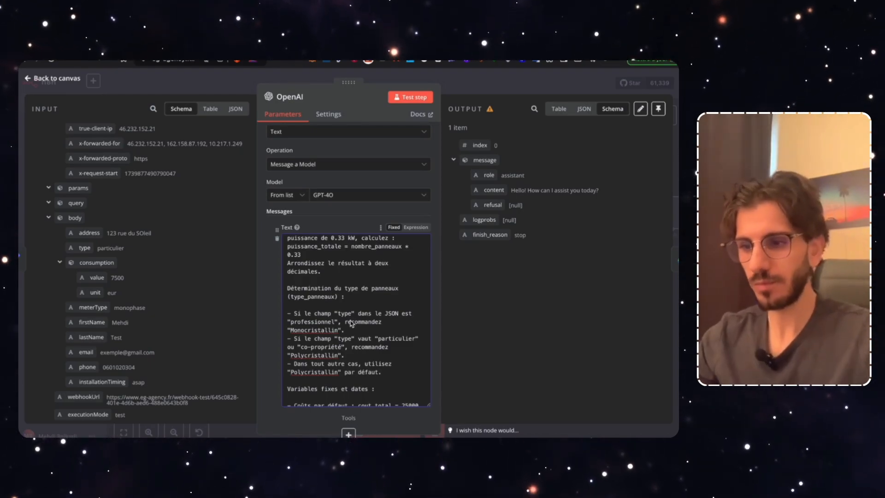
scroll(351, 322, down, 5)
scroll(351, 323, up, 2)
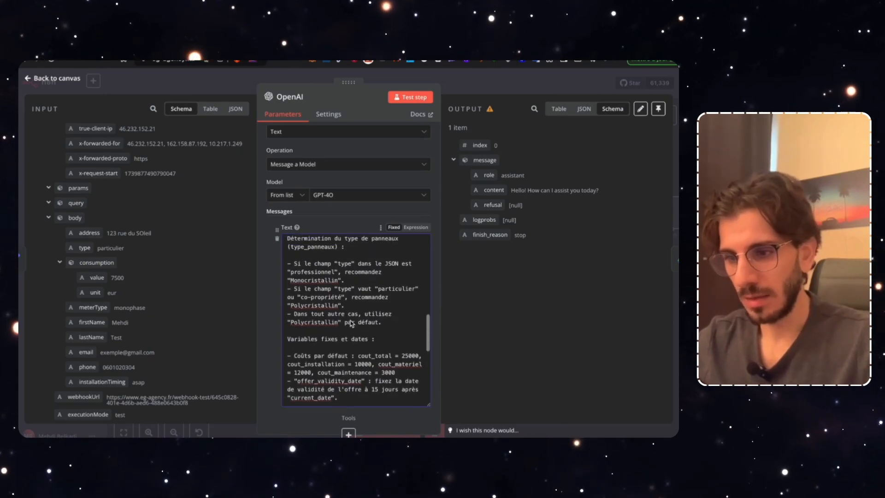
scroll(351, 323, down, 1)
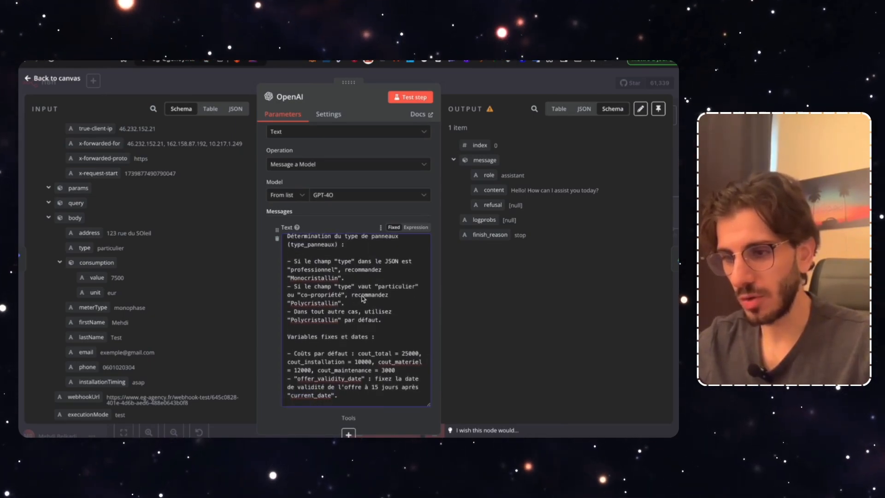
scroll(363, 298, down, 1)
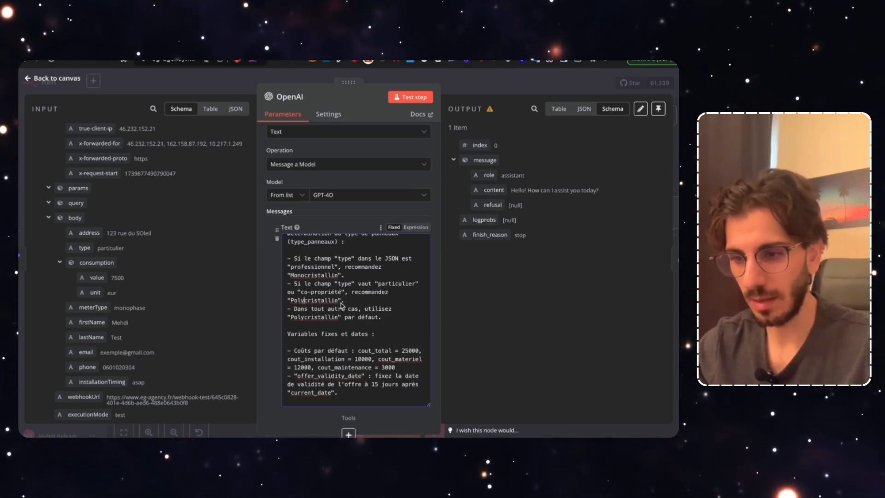
drag(338, 302, 311, 303)
click(319, 309)
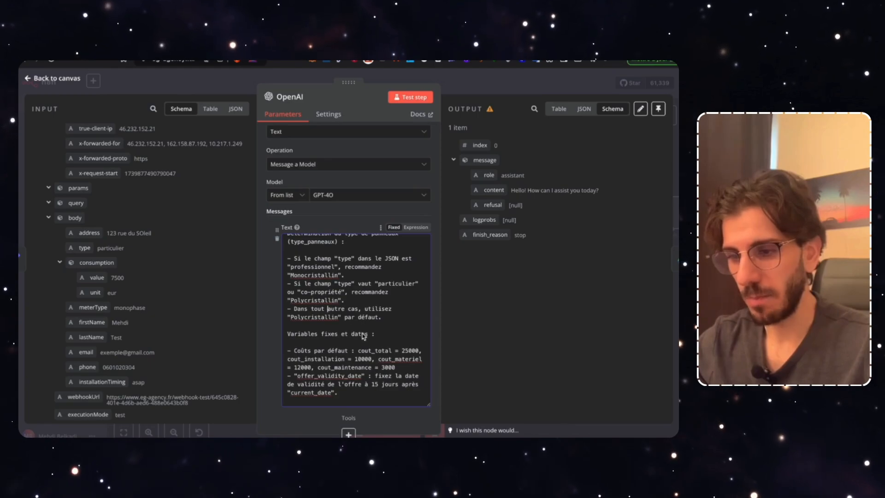
scroll(365, 341, down, 1)
scroll(374, 335, down, 2)
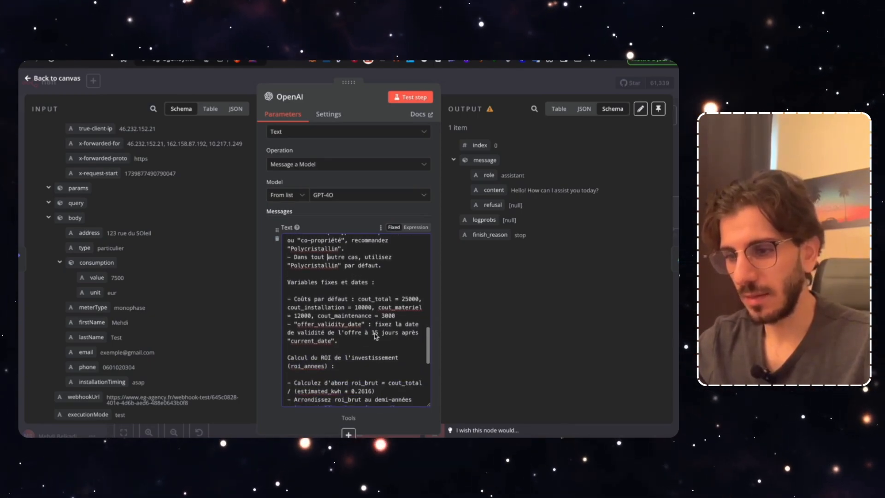
scroll(356, 331, down, 2)
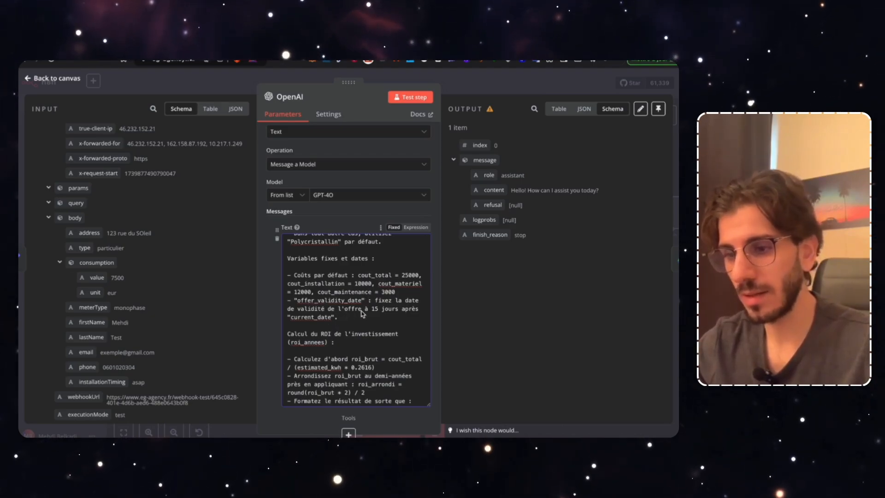
double_click(318, 317)
text(date_du)
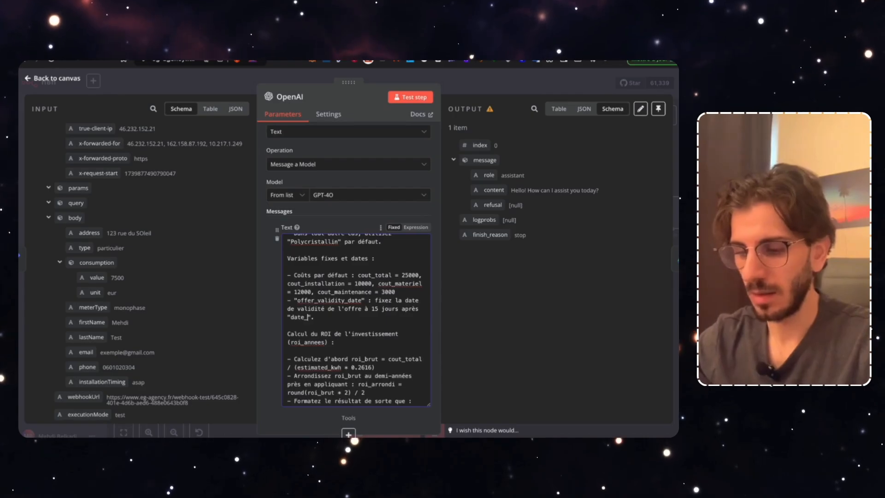
text(_jour)
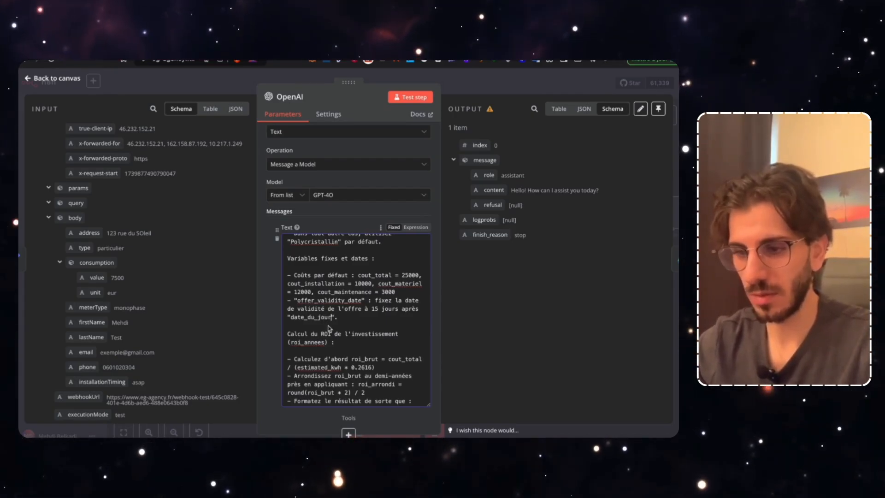
scroll(166, 268, up, 10)
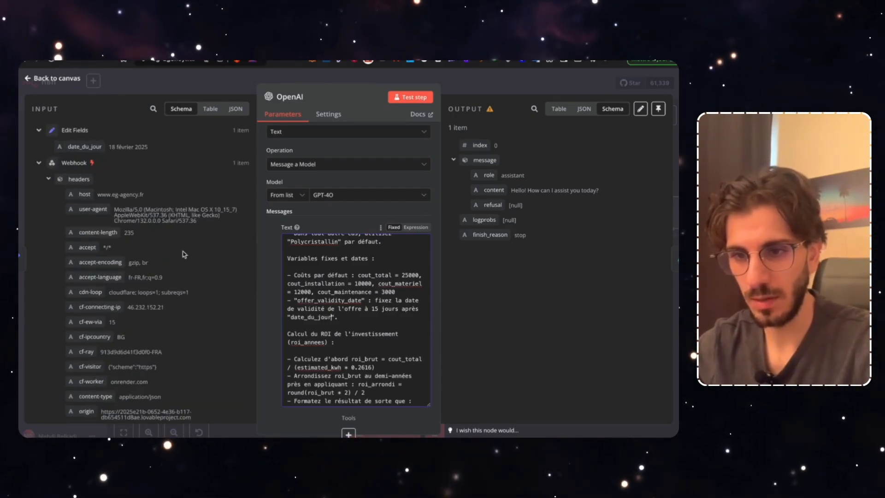
click(352, 325)
scroll(345, 367, down, 3)
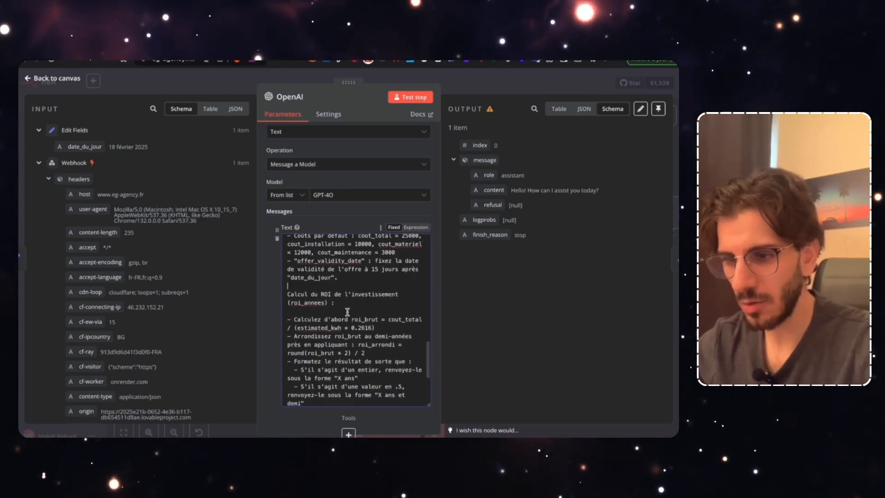
scroll(350, 346, down, 1)
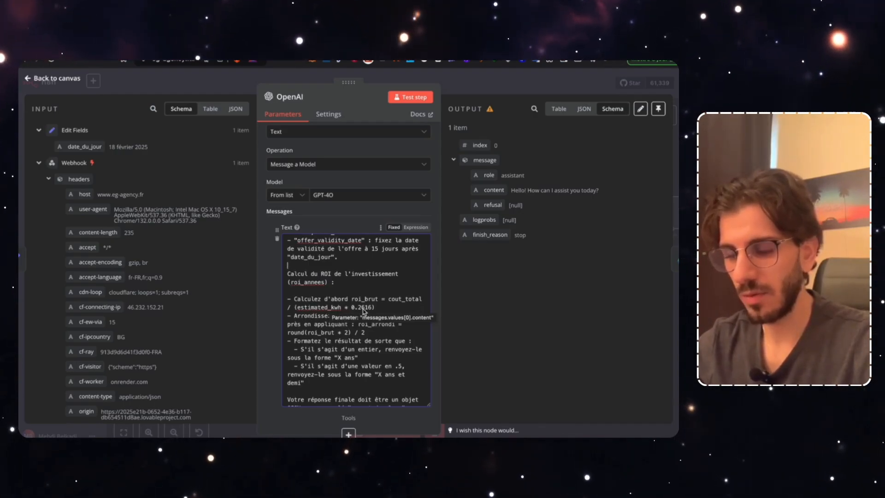
scroll(368, 313, up, 5)
scroll(355, 312, down, 7)
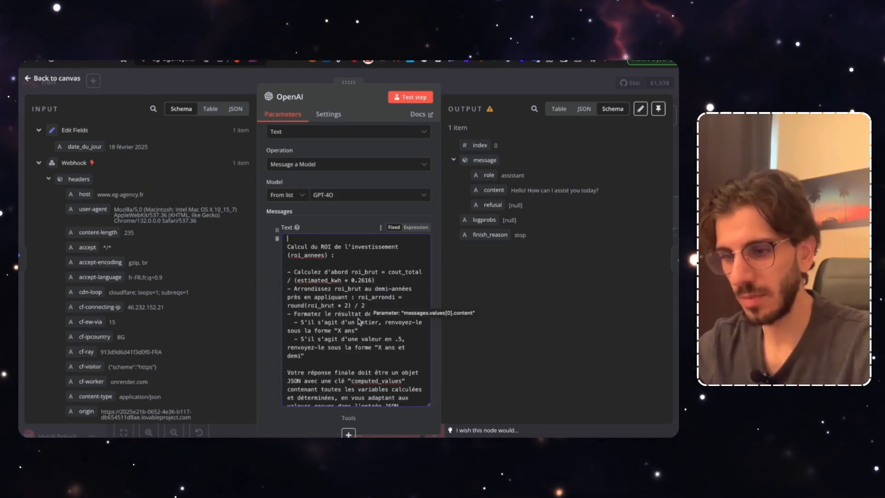
scroll(348, 342, down, 2)
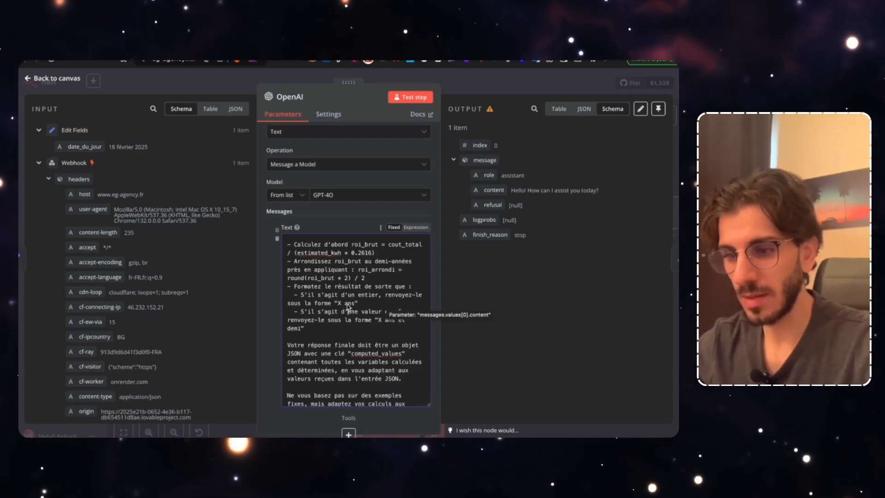
scroll(332, 316, down, 1)
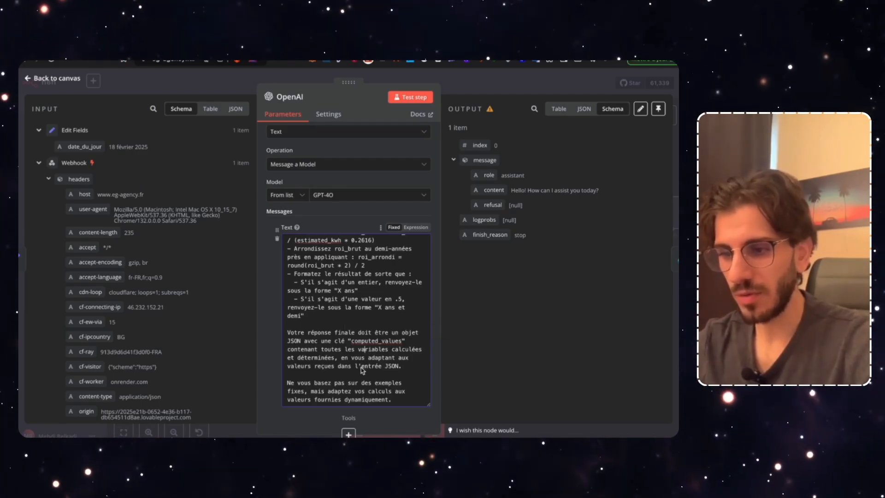
scroll(362, 370, down, 2)
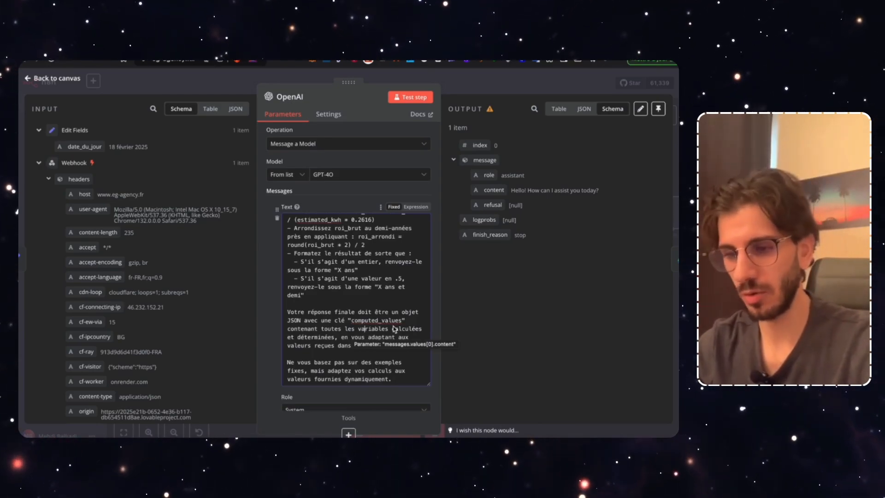
scroll(403, 358, down, 2)
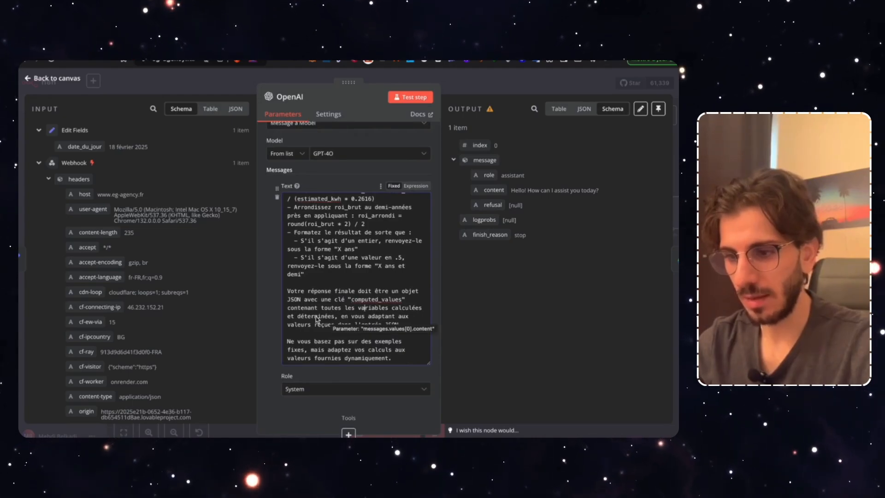
scroll(359, 324, down, 2)
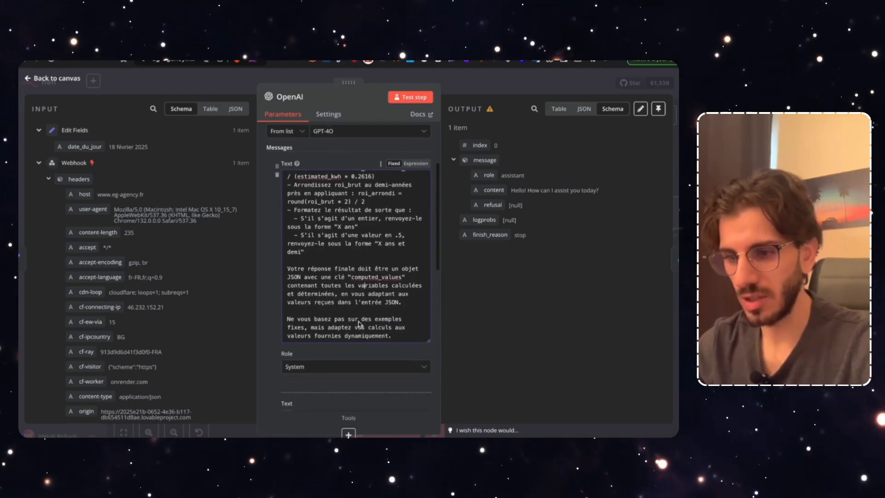
scroll(352, 322, down, 1)
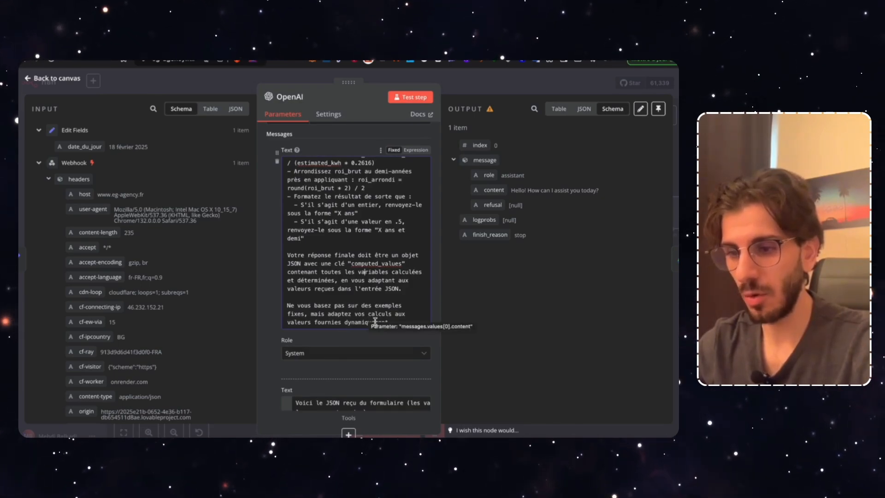
scroll(407, 300, down, 7)
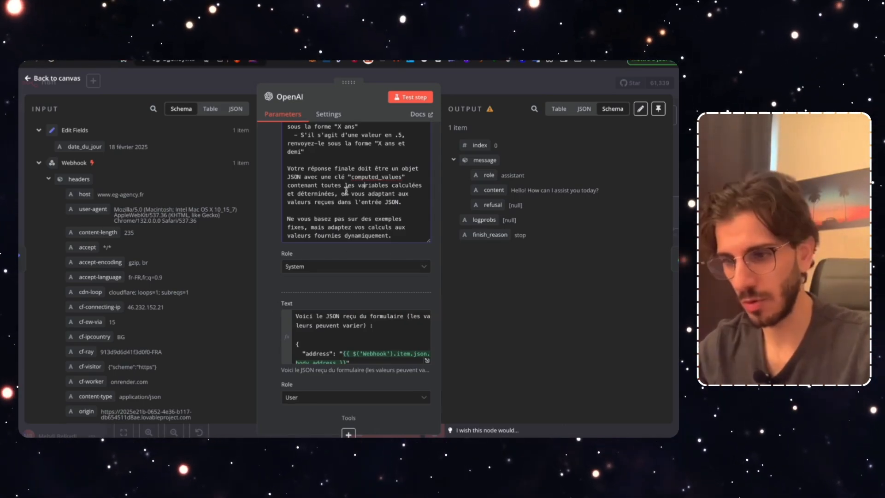
scroll(360, 261, down, 2)
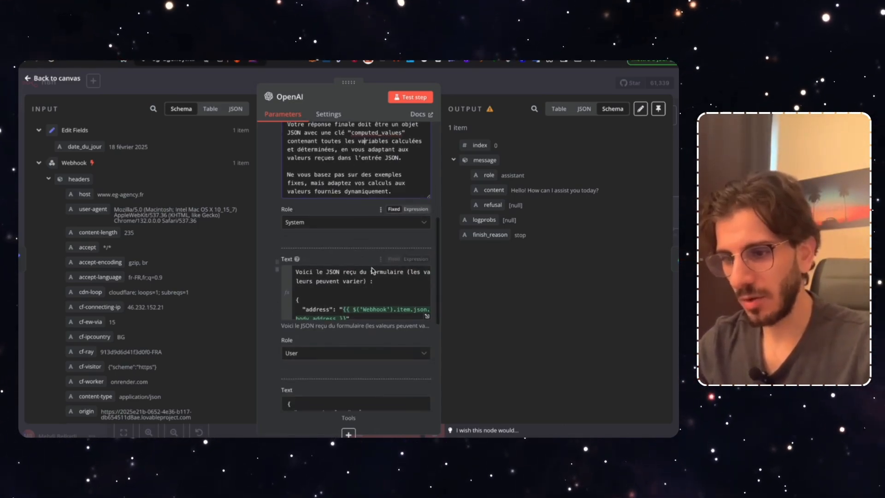
Check the form-data message's expression result and the example computed_values JSON, then close the OpenAI node
click(428, 317)
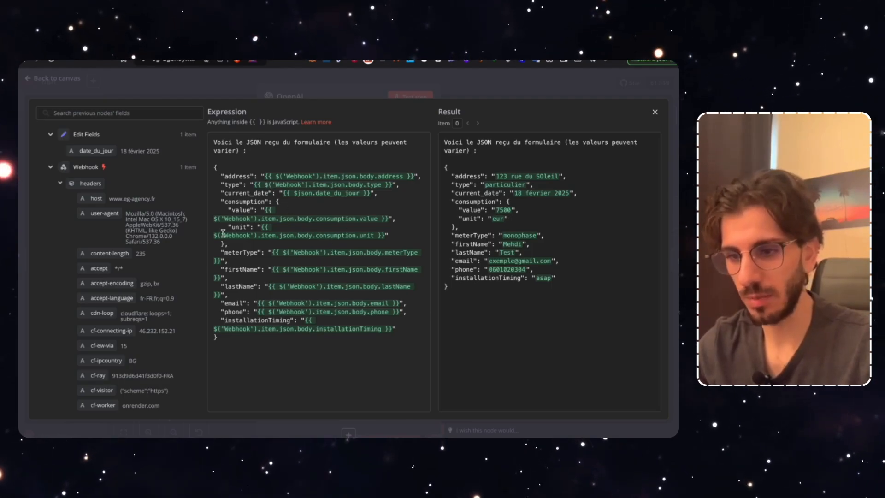
scroll(154, 358, down, 10)
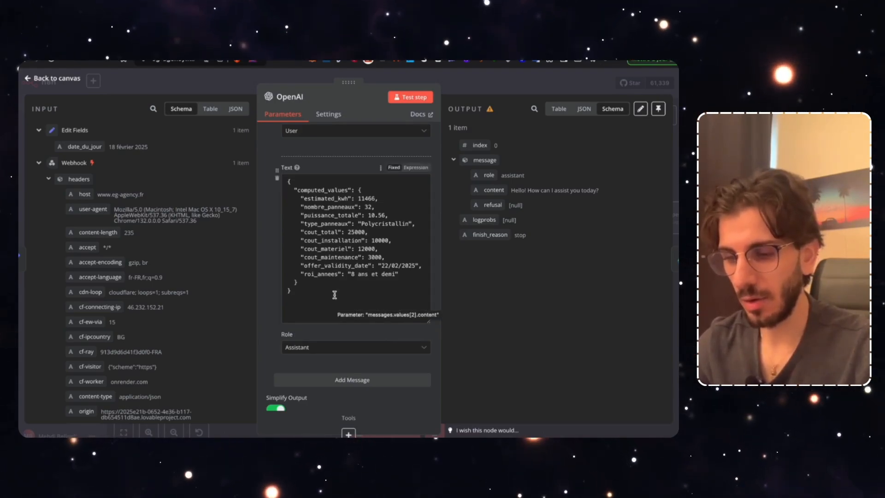
drag(339, 296, 290, 186)
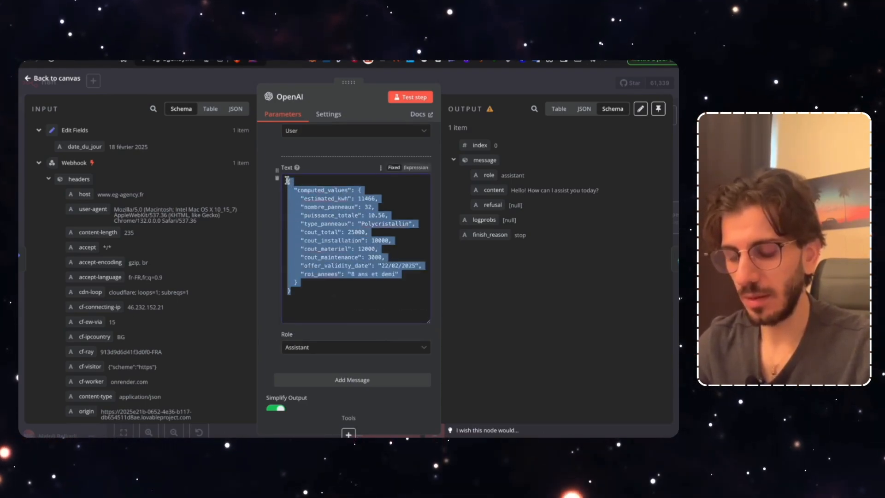
click(298, 190)
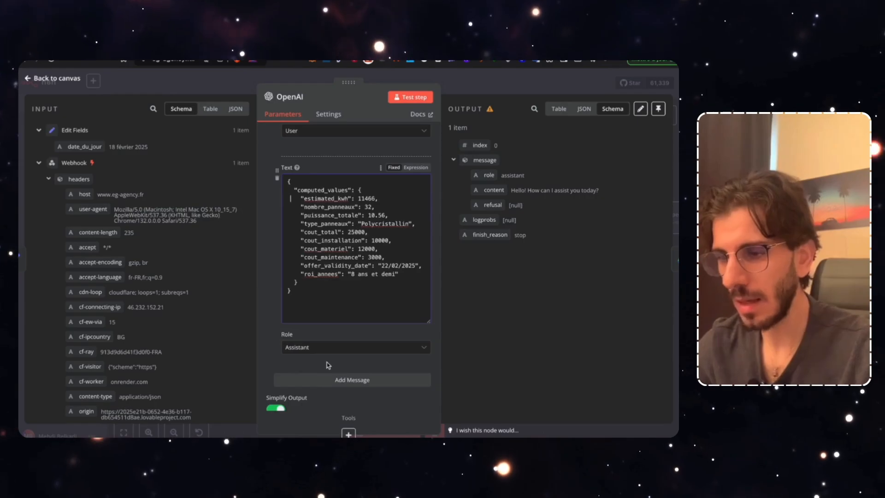
scroll(364, 289, up, 2)
key(Escape)
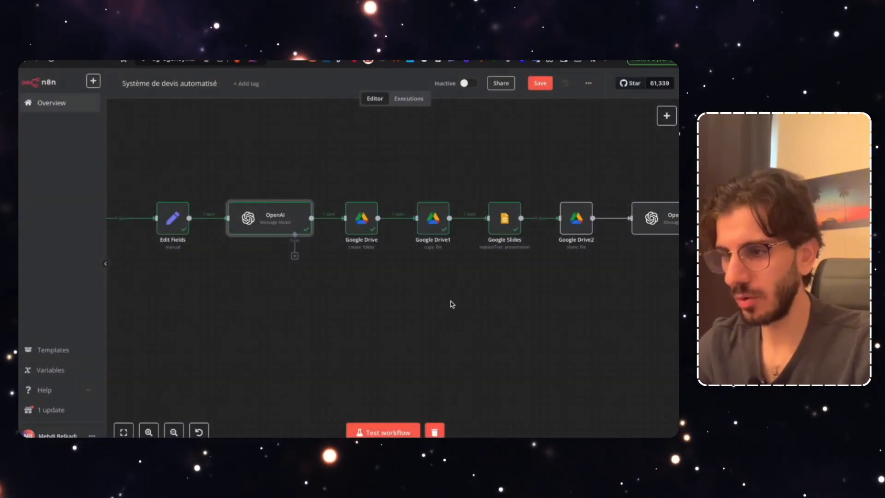
Open the OpenAI1 node and read its system prompt past the [INSÉRER LA PHRASE CONDITIONNELLE ICI] placeholder
scroll(414, 306, right, 3)
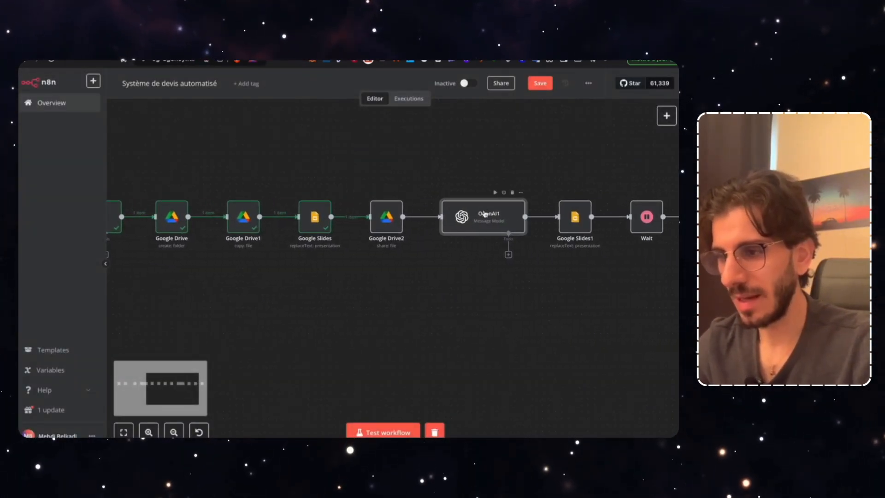
double_click(479, 215)
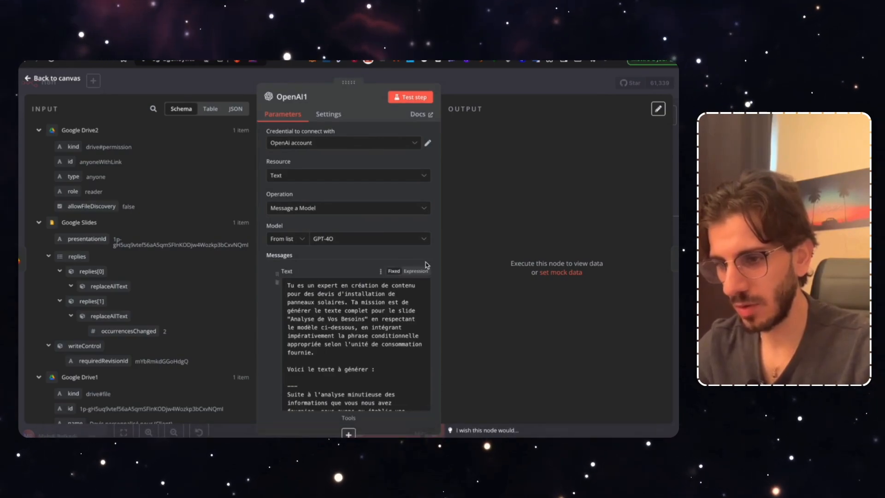
scroll(399, 257, down, 3)
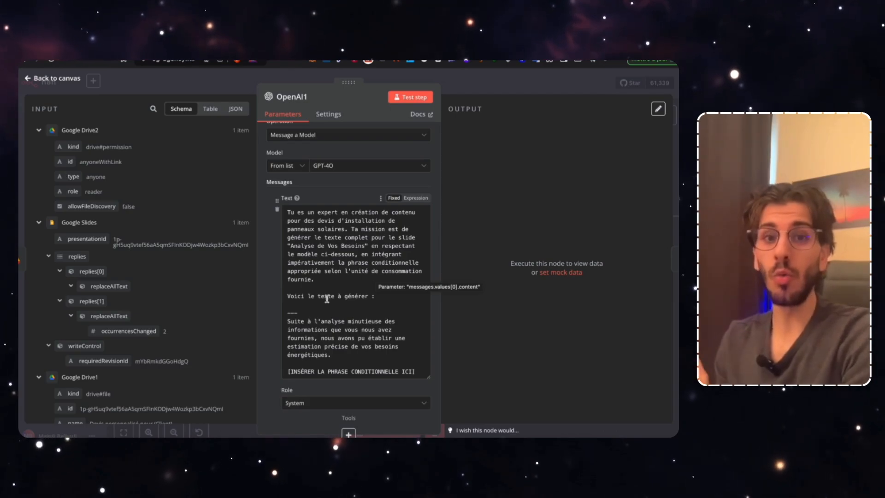
scroll(326, 299, down, 2)
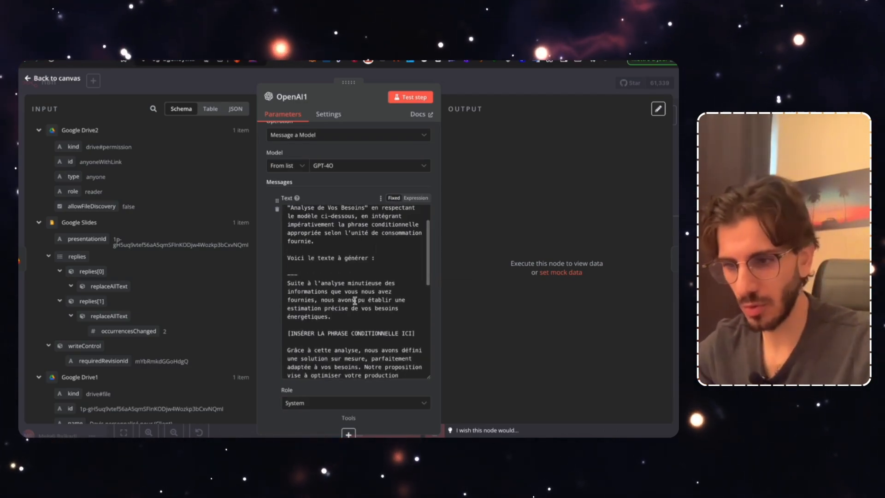
scroll(355, 301, down, 2)
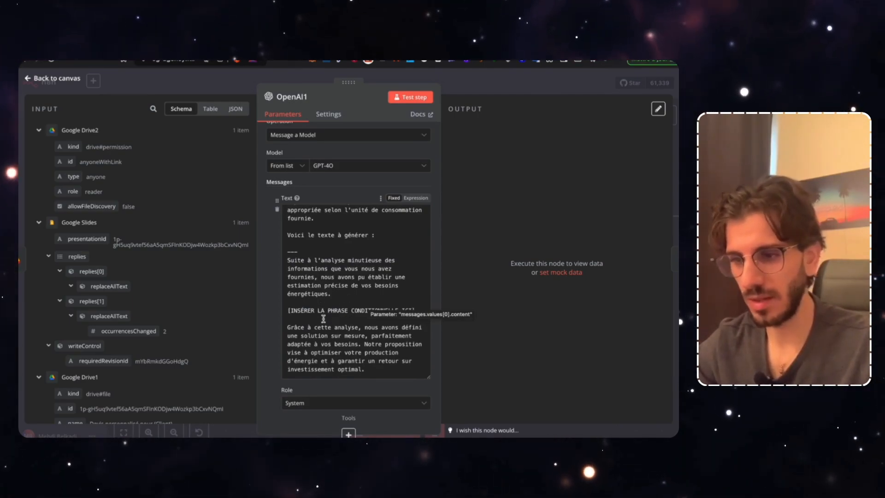
scroll(323, 318, down, 1)
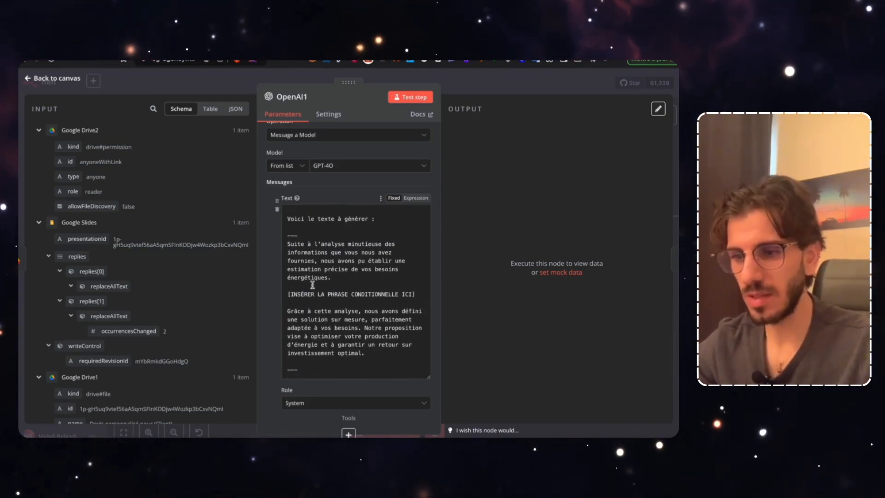
triple_click(331, 294)
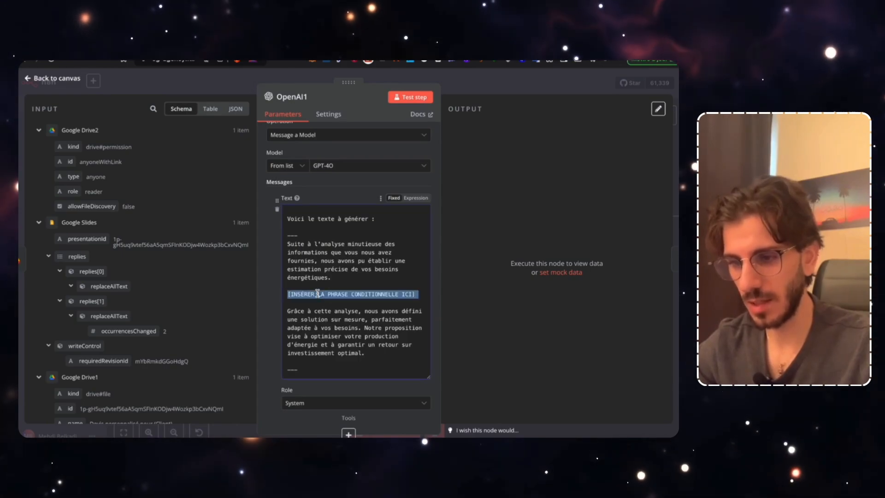
click(328, 319)
scroll(322, 349, down, 1)
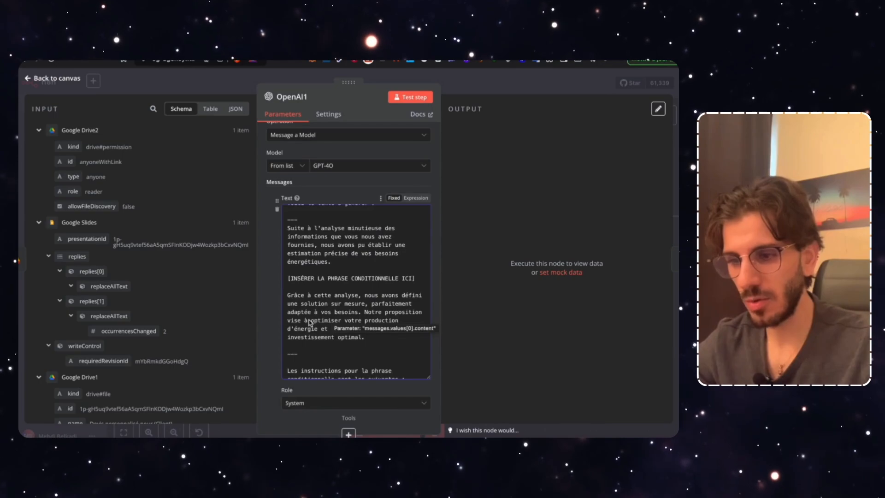
scroll(310, 322, down, 1)
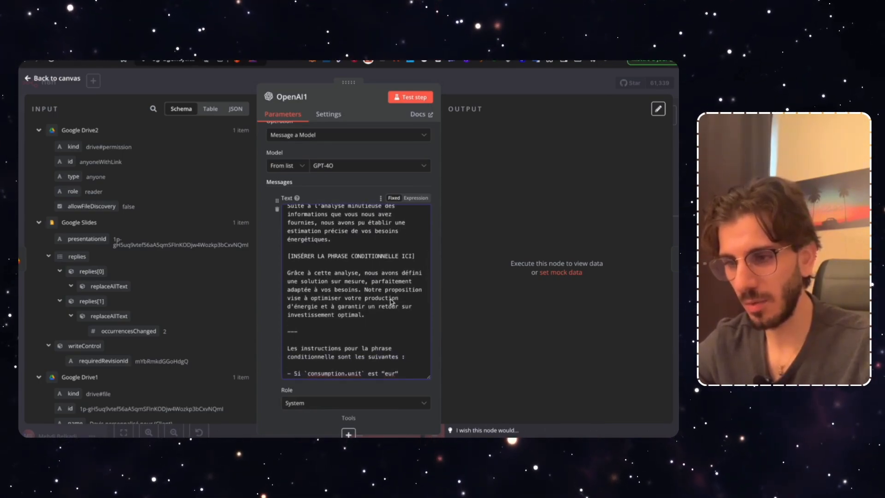
scroll(337, 311, down, 1)
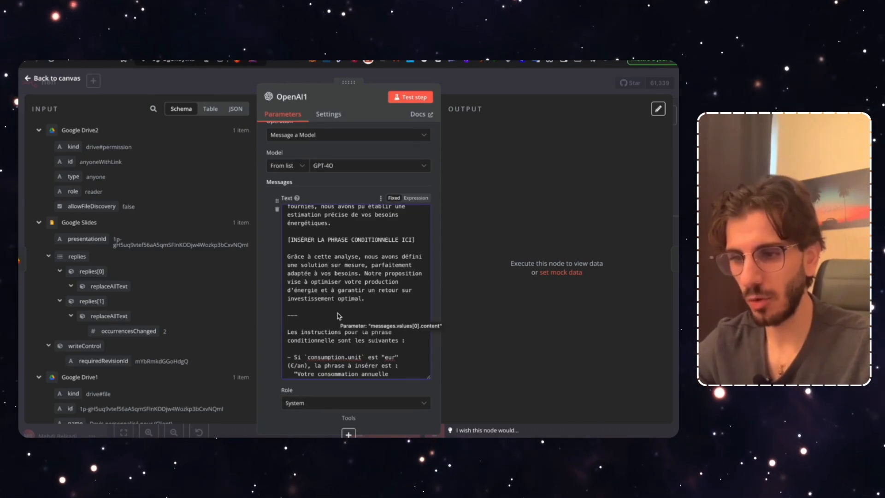
scroll(339, 316, down, 3)
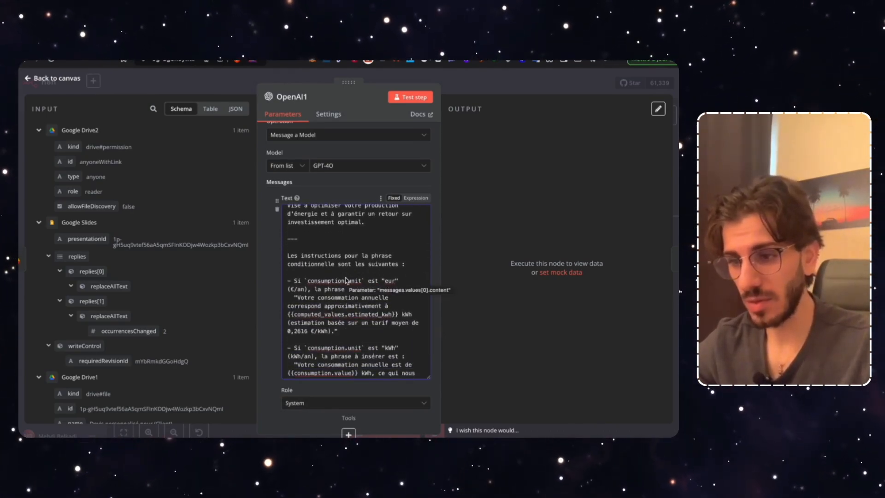
scroll(339, 305, down, 1)
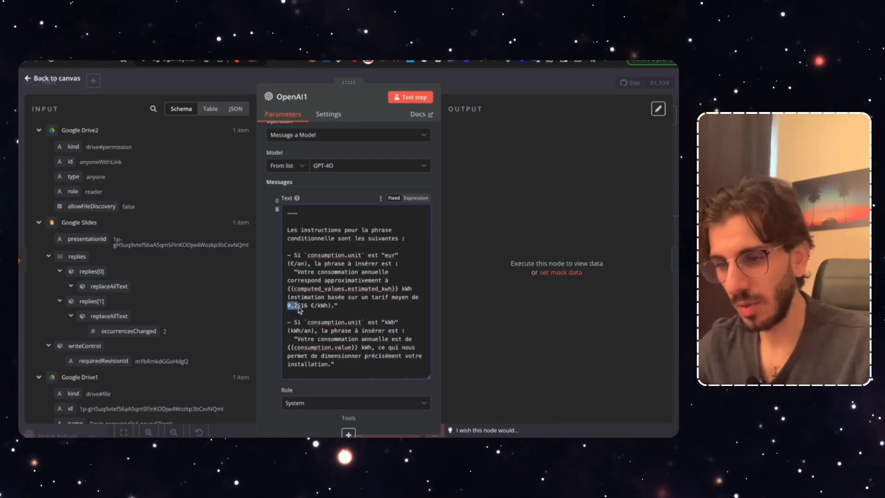
Review the prompt's tariff section, including the 0,2616 rate, and preview the variables message result
click(344, 315)
scroll(322, 306, down, 2)
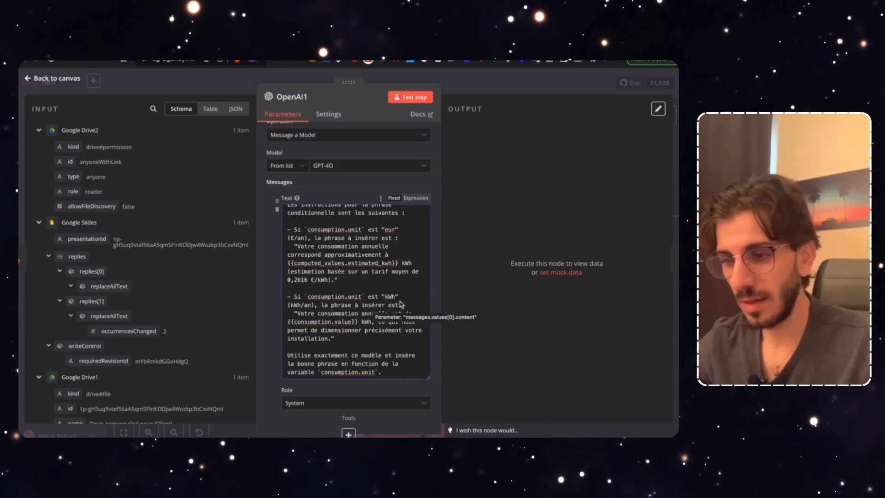
scroll(359, 314, down, 1)
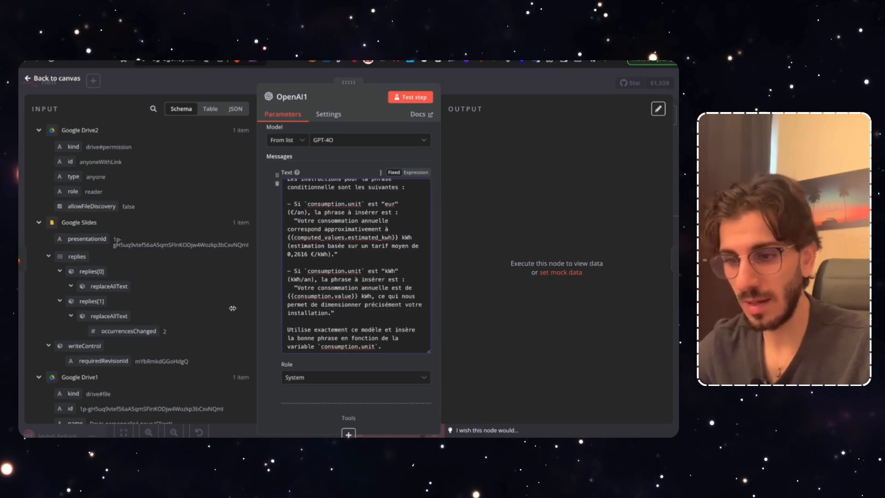
scroll(194, 319, down, 3)
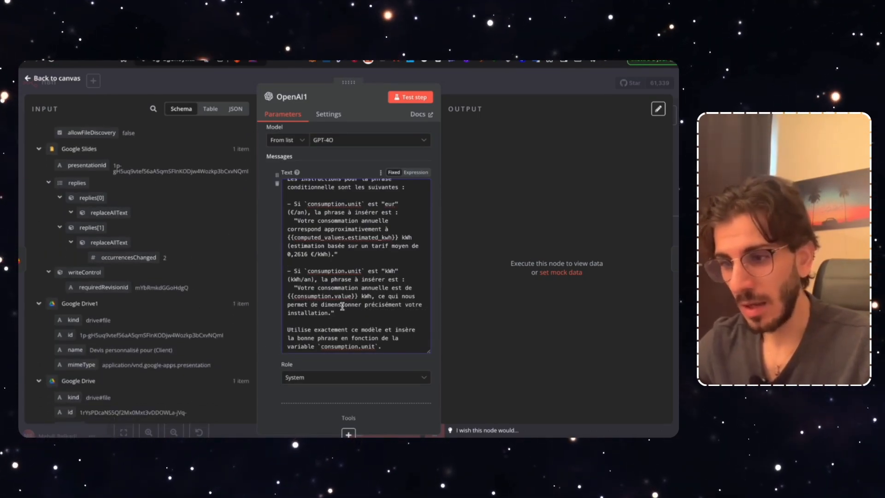
scroll(392, 317, down, 2)
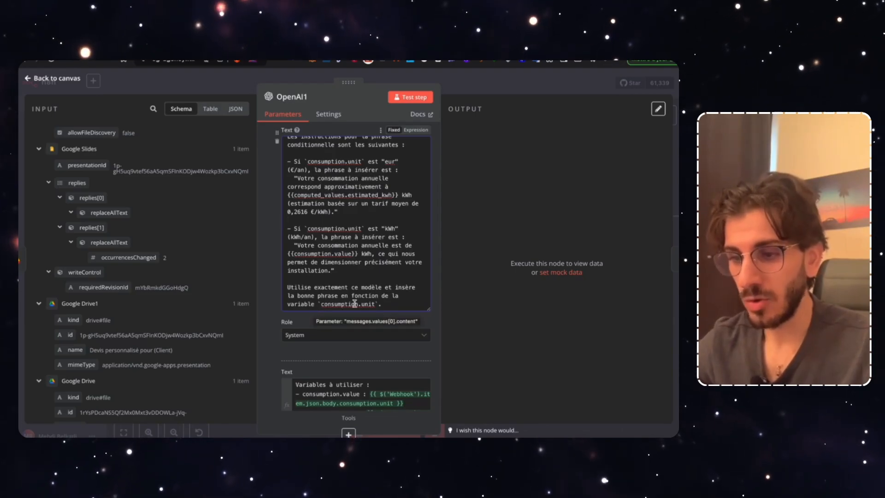
scroll(351, 323, down, 2)
click(380, 313)
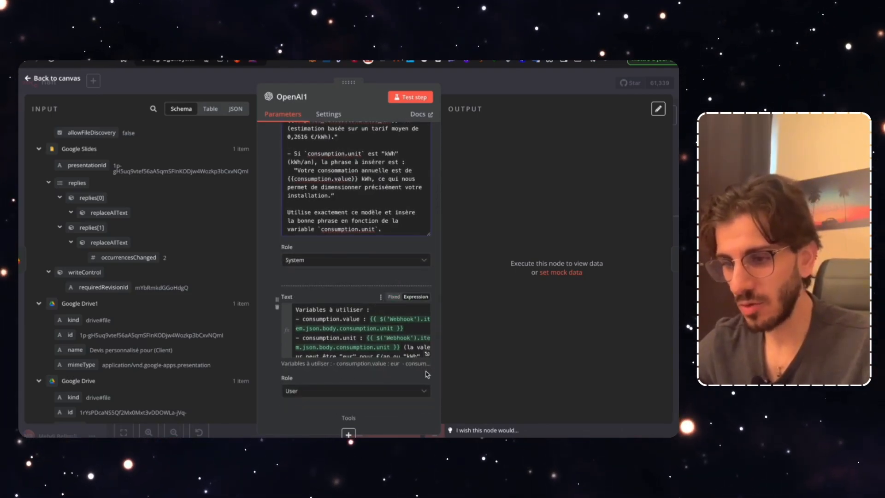
Delete the trailing {{ …consumption.value }} expression from OpenAI1's User message and close the node
click(427, 353)
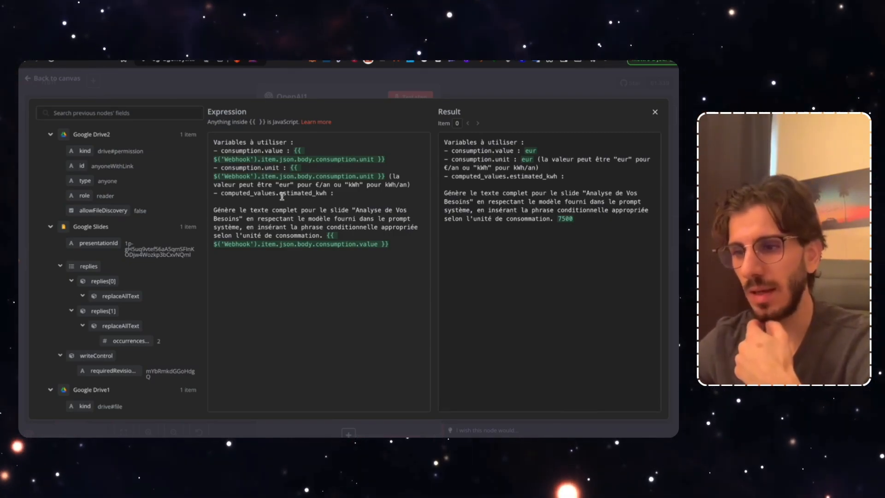
click(342, 196)
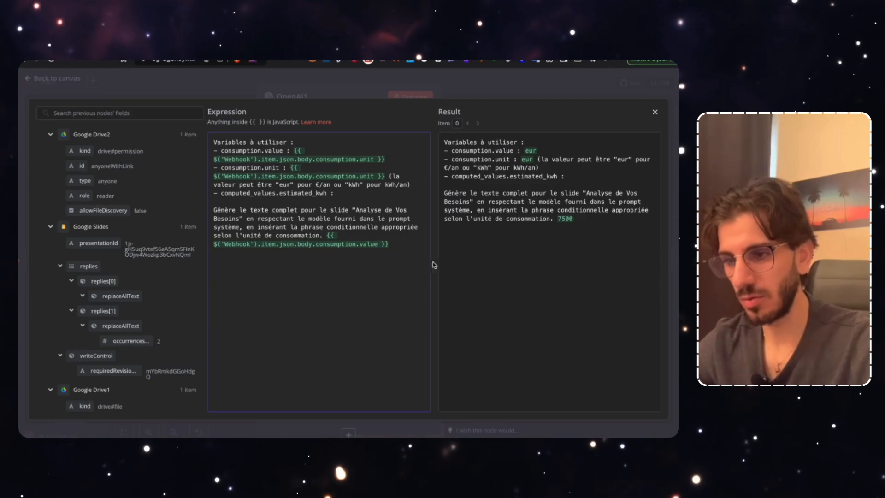
drag(395, 245, 327, 235)
key(BackSpace)
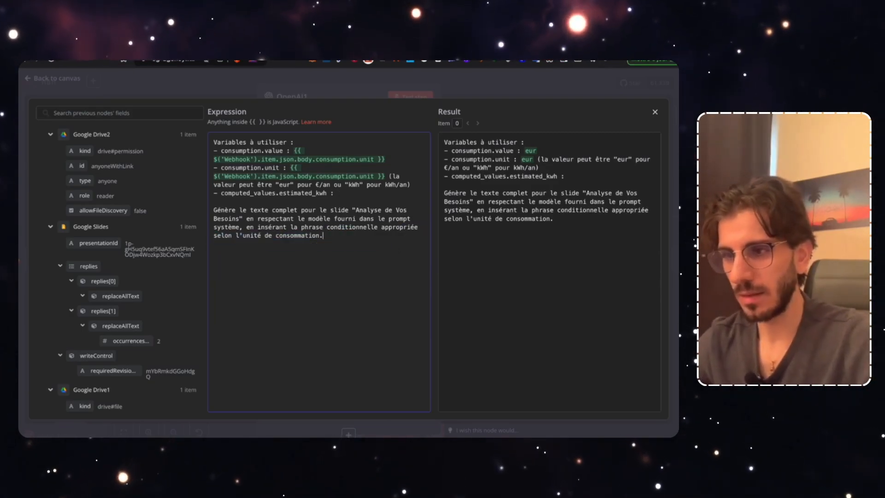
click(459, 97)
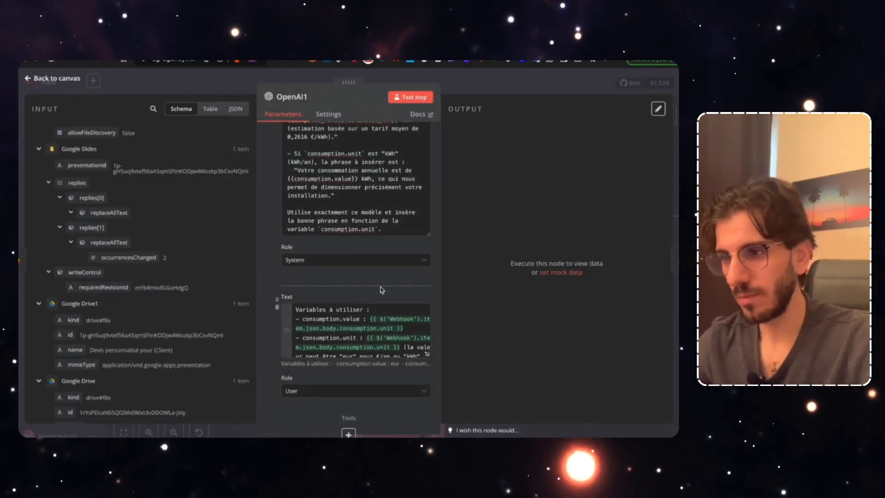
click(480, 91)
Save the workflow and bring up the Devis pour (Client) folder in Google Drive
click(540, 83)
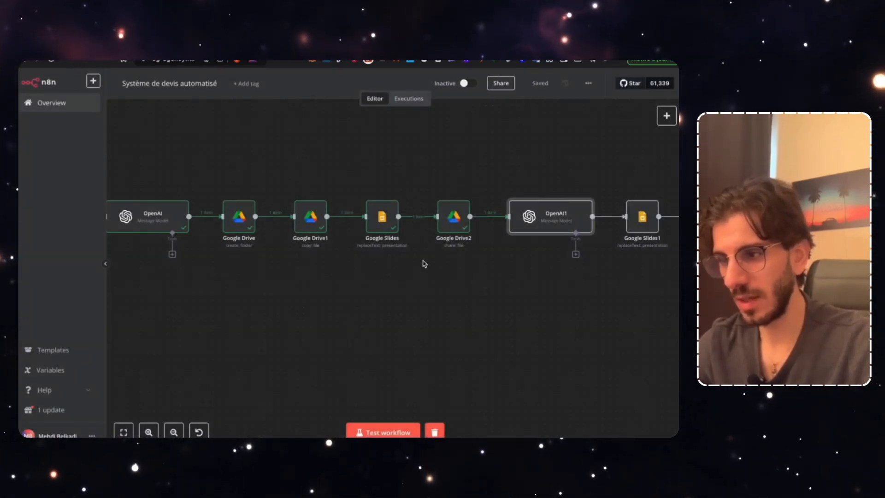
scroll(474, 330, down, 5)
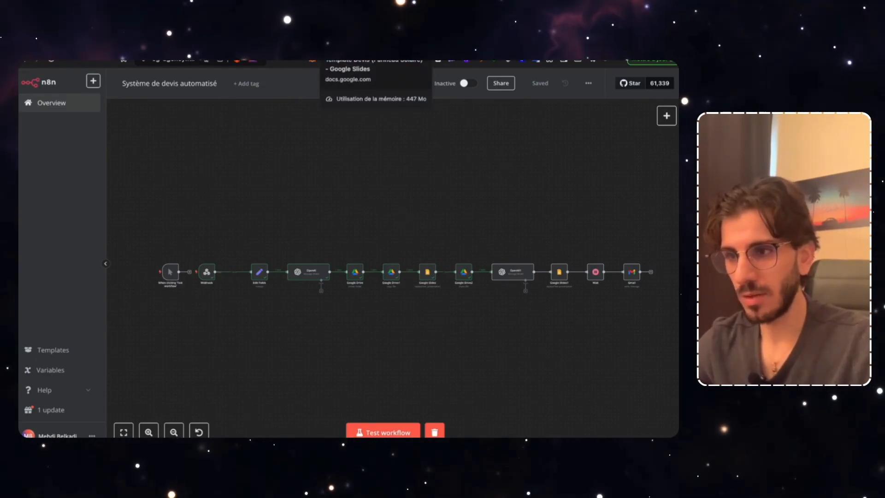
click(336, 59)
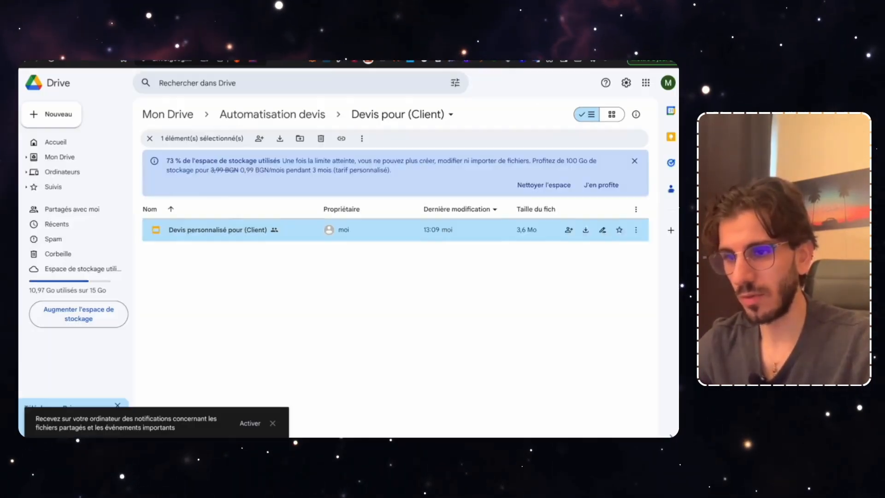
Trash both old Devis pour (Client) folders in Automatisation devis, then return to n8n
click(272, 115)
click(221, 253)
shift+click(228, 230)
right_click(228, 230)
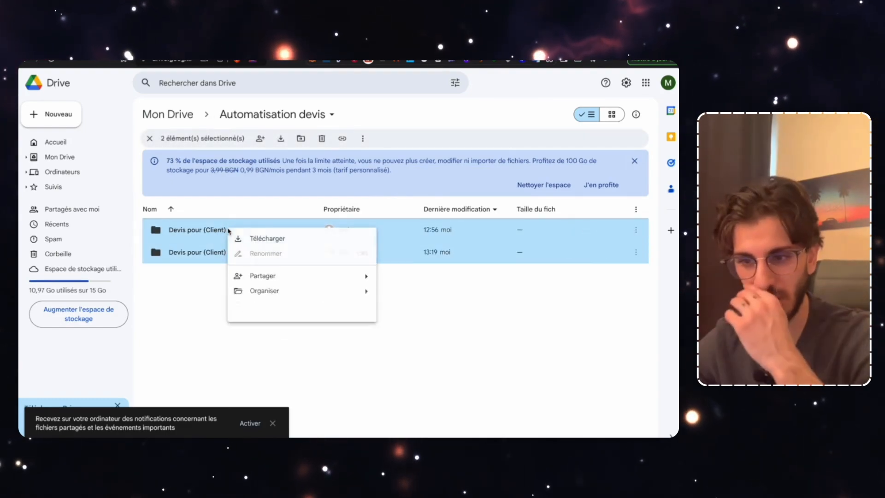
click(272, 329)
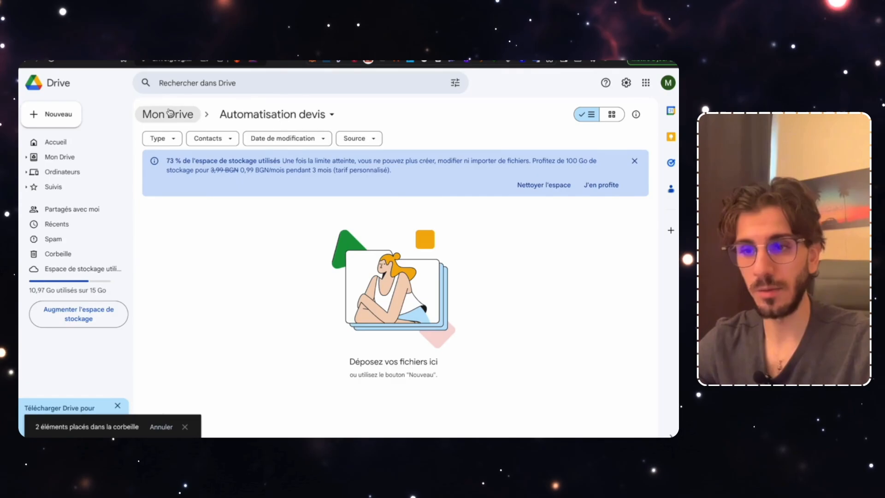
key(ctrl+Tab)
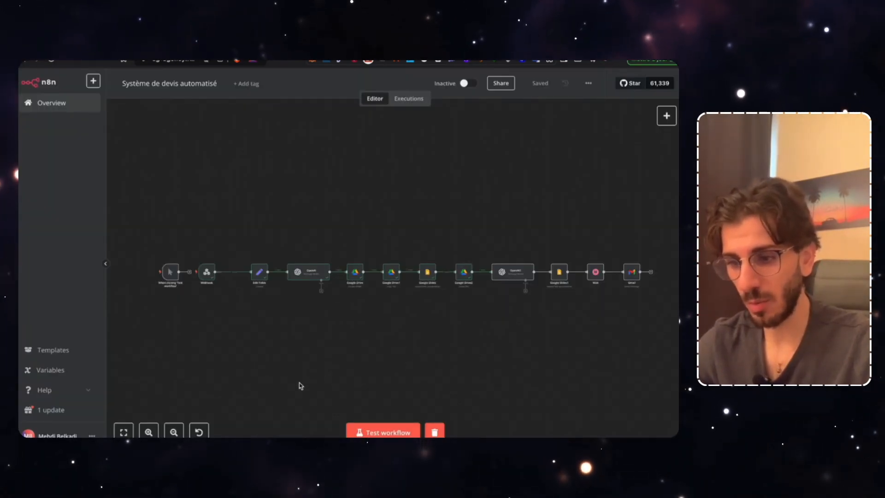
Start a test run of the workflow and bring up the Lovable form preview
click(383, 432)
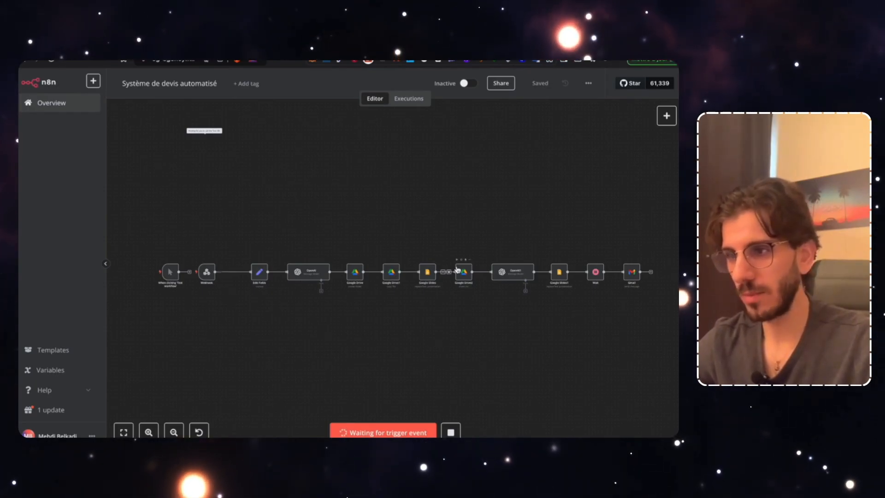
key(ctrl+Tab)
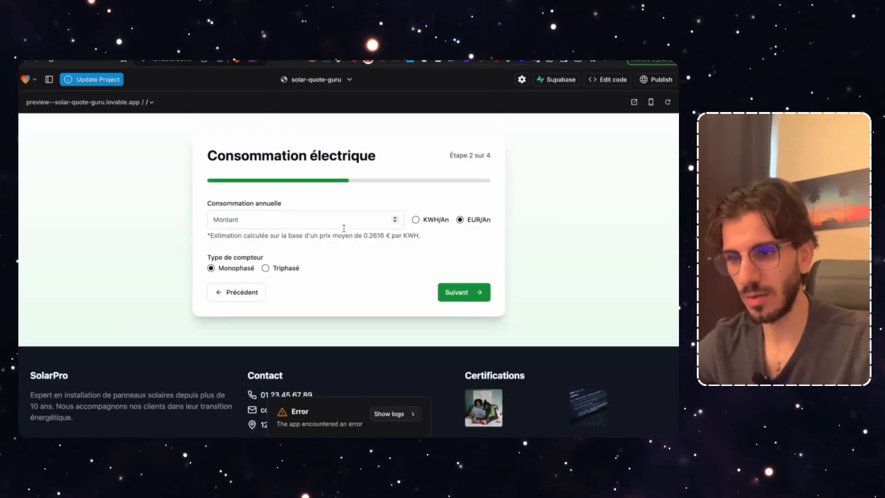
Enter 7500 €/year as the annual electricity consumption amount
click(317, 223)
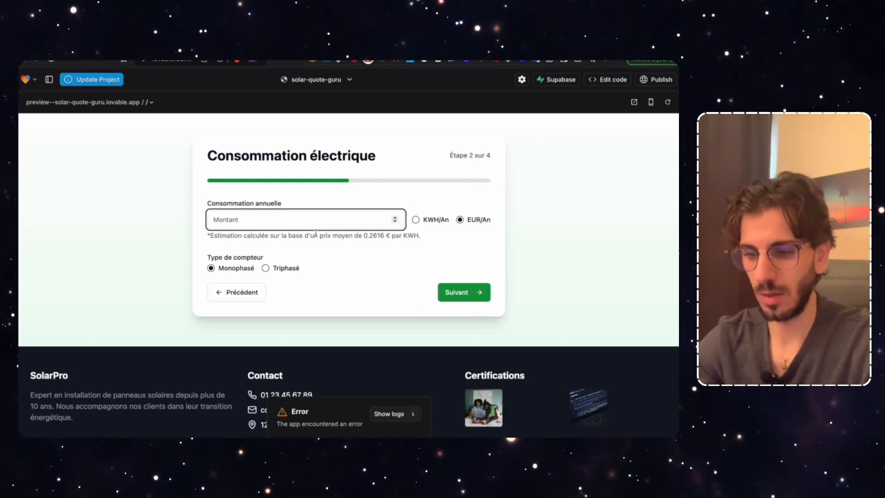
text(7)
key(BackSpace)
text(75)
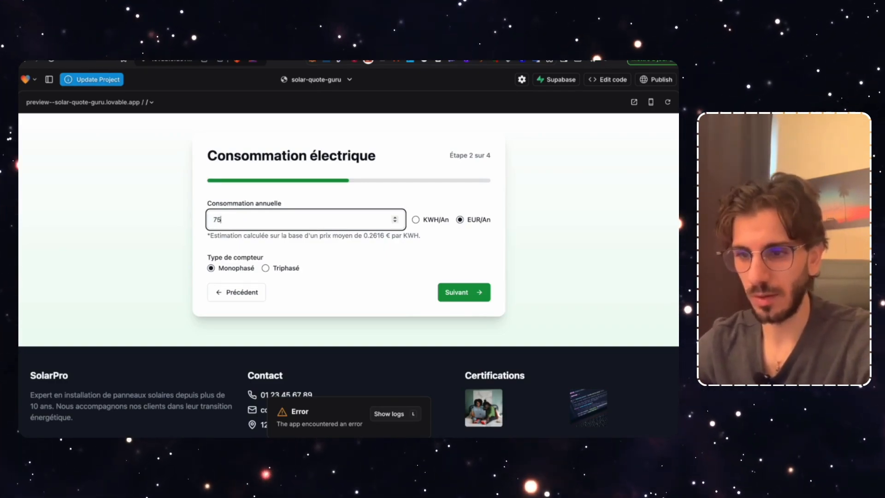
text(00)
click(446, 296)
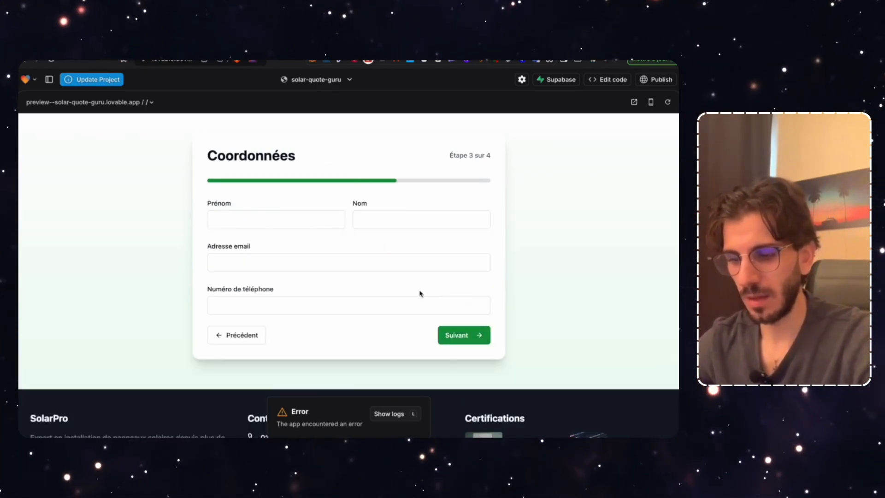
Fill in the prospect's first name, last name, e-mail address and phone number
click(262, 217)
text(Mehdi)
key(Tab)
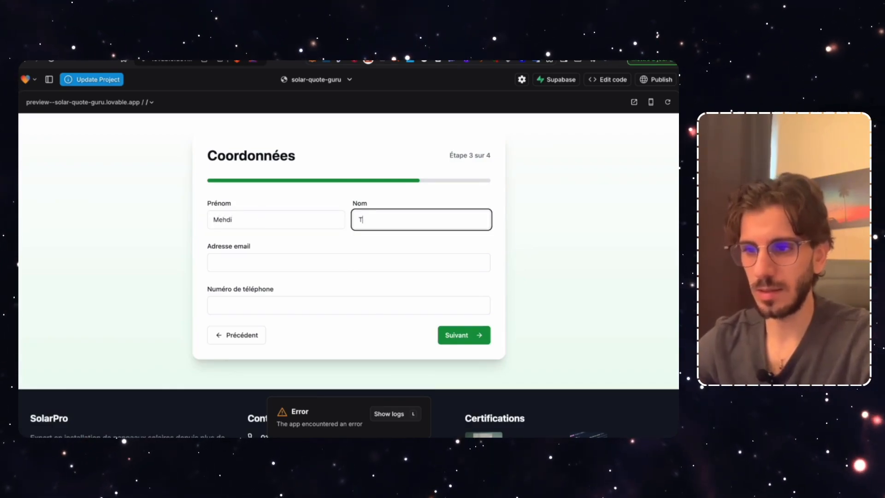
click(228, 266)
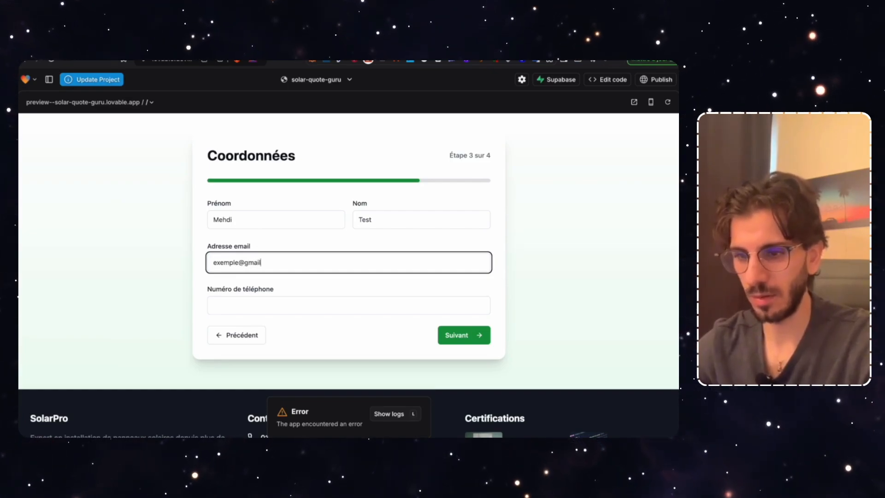
click(227, 310)
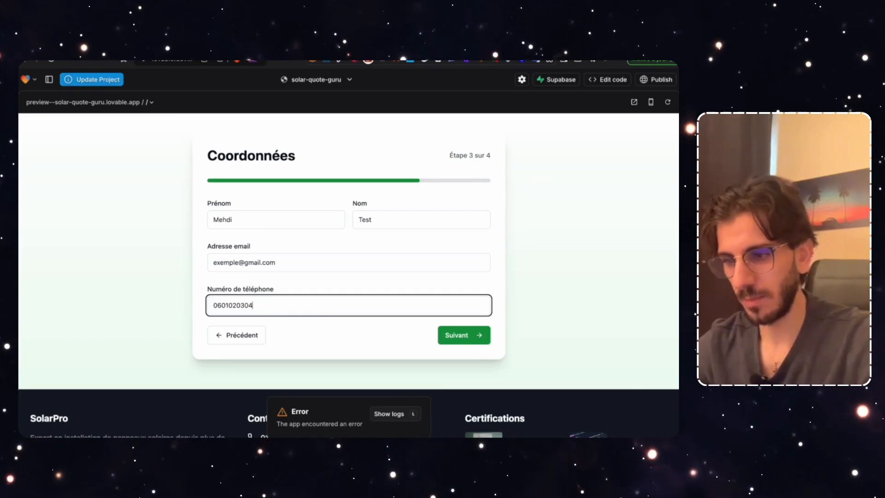
click(464, 335)
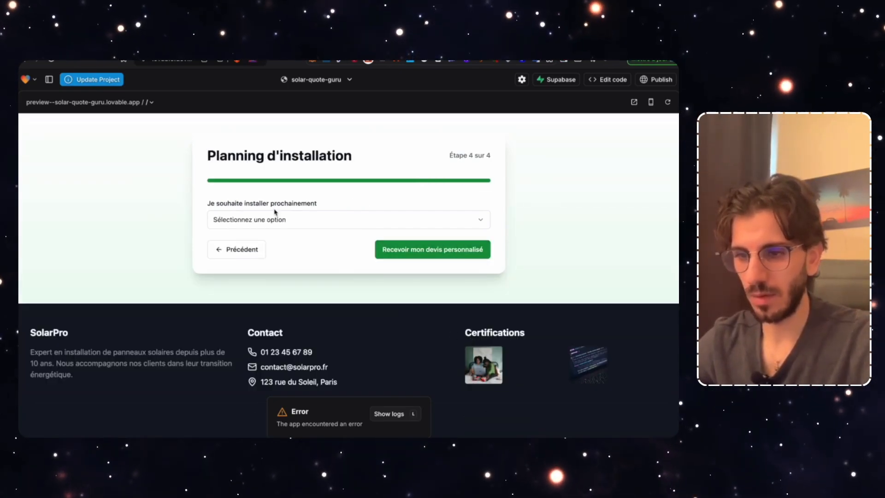
Choose installing as quickly as possible and submit the personalised quote request
click(276, 220)
click(277, 239)
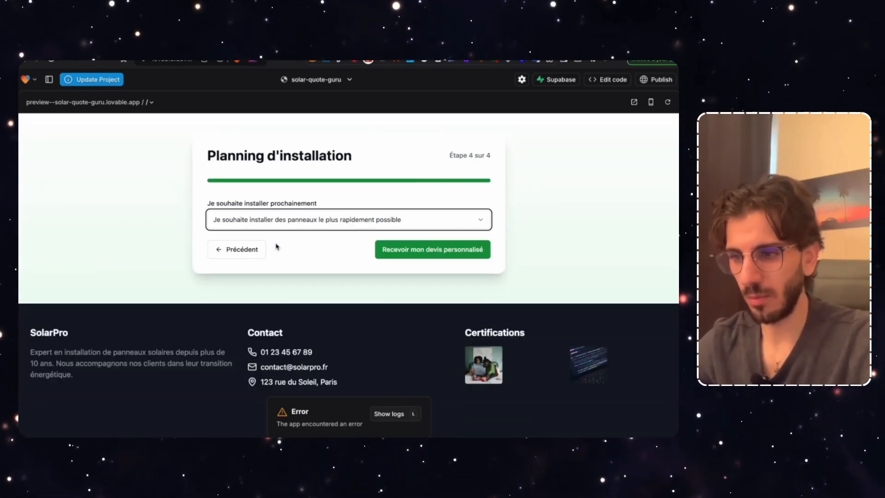
click(401, 250)
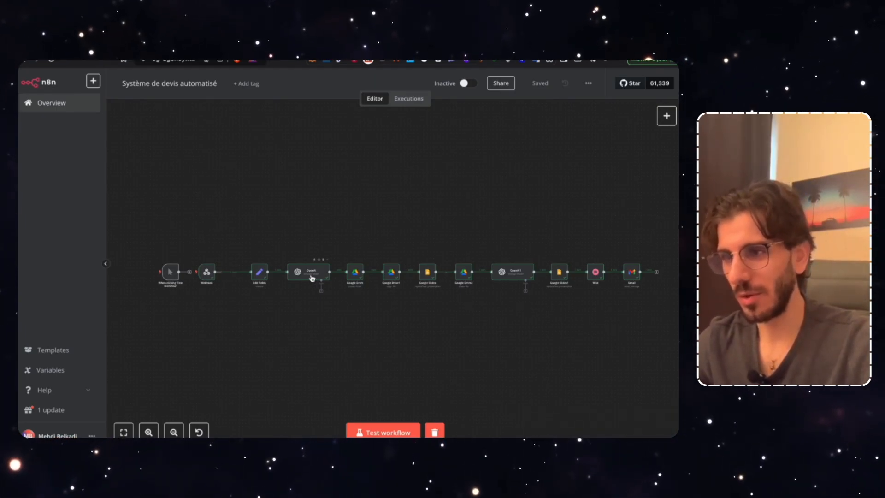
Open the new client quote folder in Google Drive and its generated Devis personnalisé presentation
key(ctrl+Tab)
double_click(215, 231)
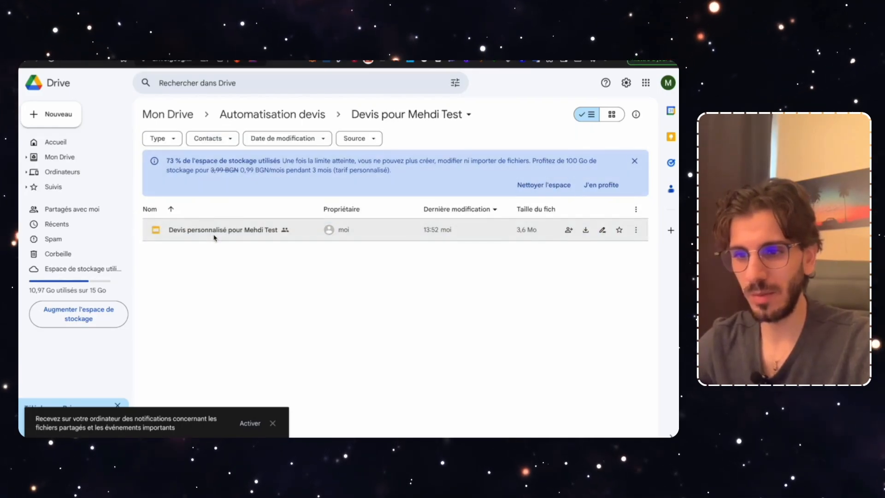
double_click(220, 236)
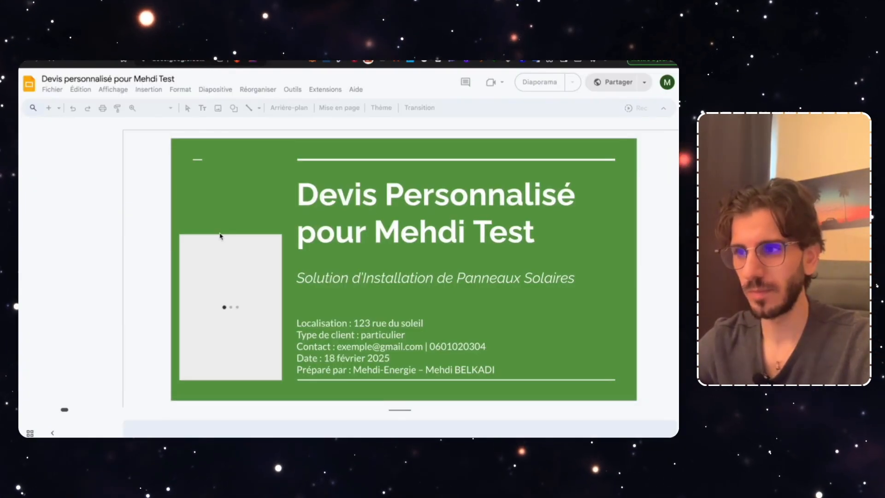
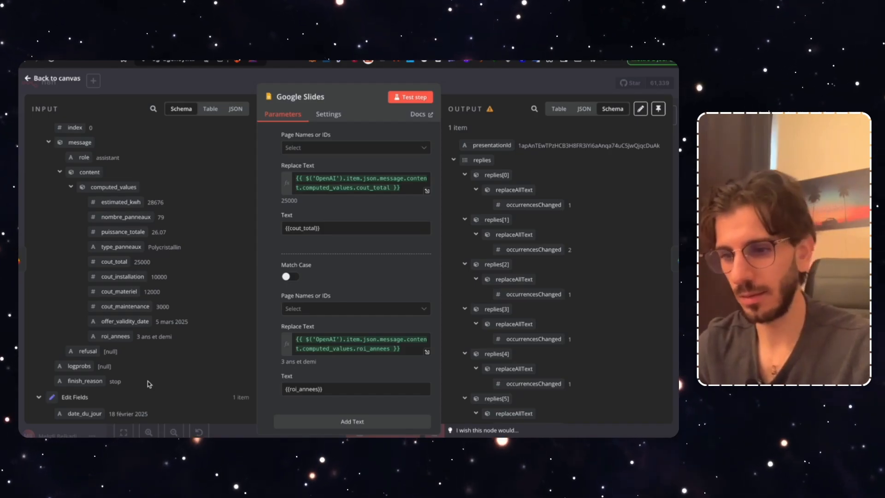
Add a Google Slides replacement filling {{offer_validity_date}} with the OpenAI offer_validity_date (5 mars 2025)
scroll(332, 333, down, 2)
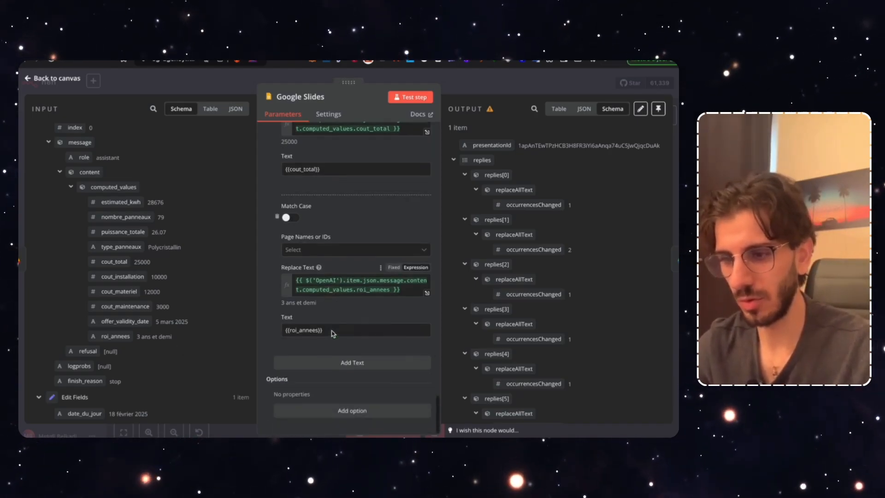
click(329, 364)
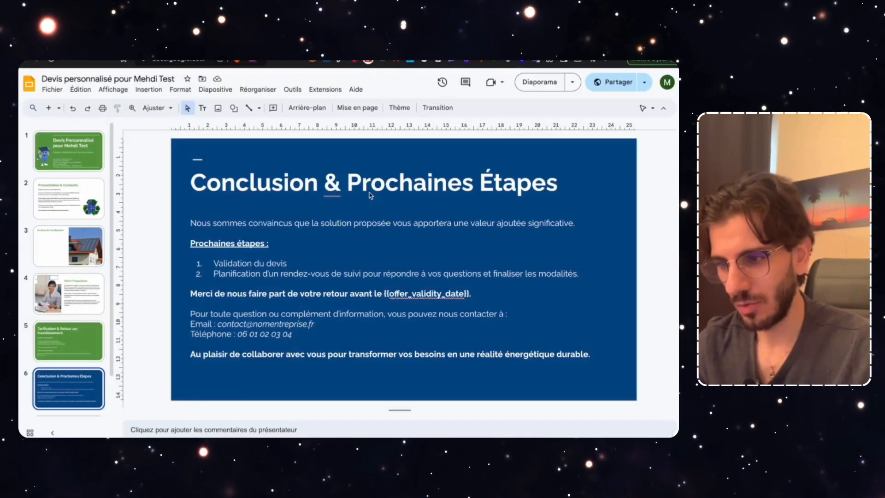
drag(469, 293, 406, 292)
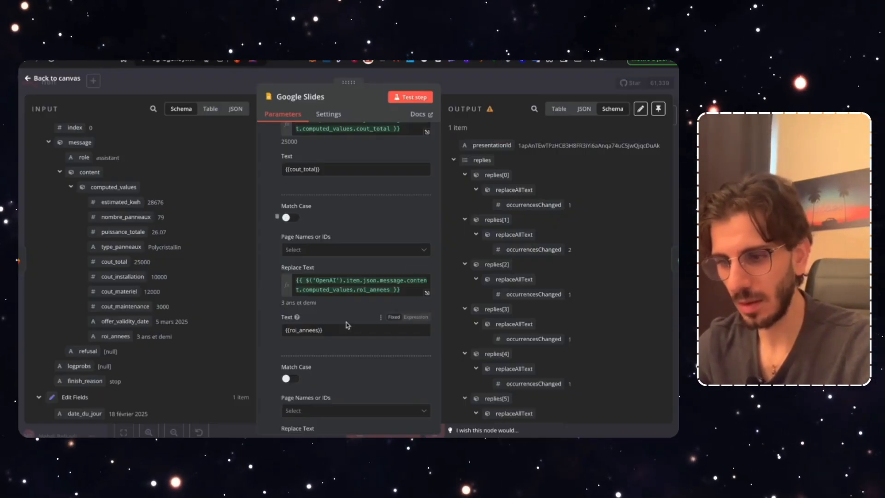
scroll(329, 328, down, 5)
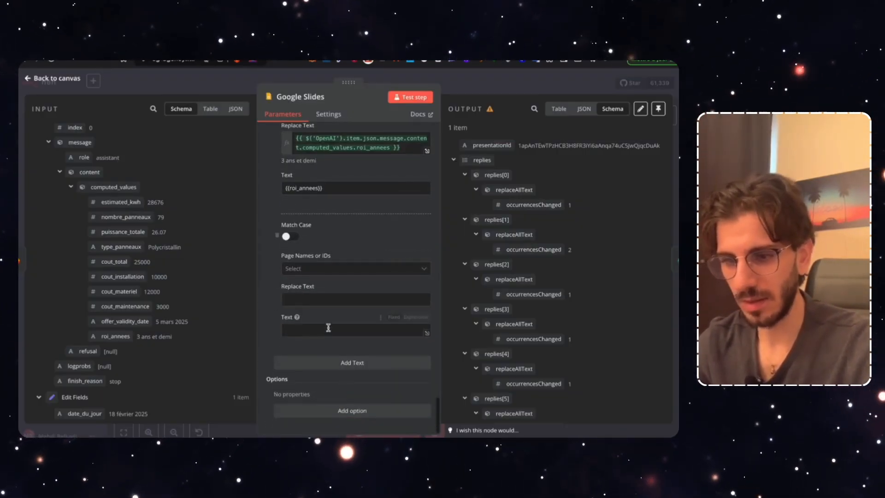
drag(127, 322, 280, 311)
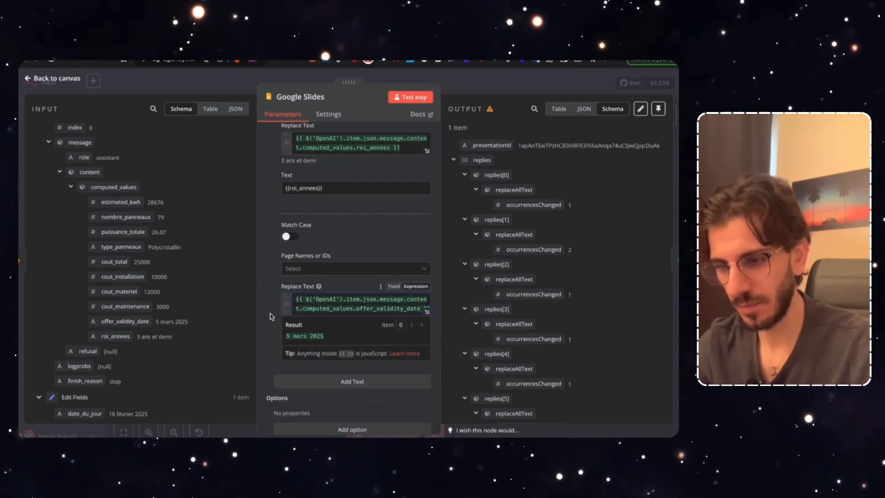
click(271, 314)
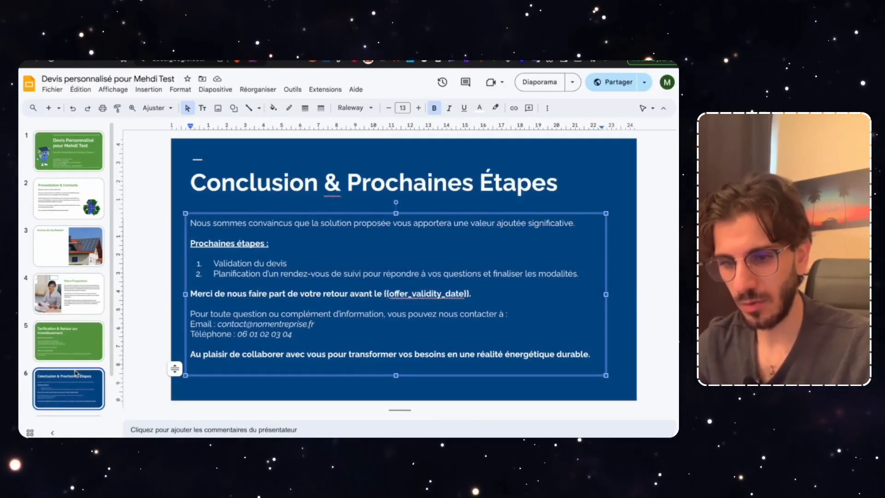
scroll(69, 391, down, 1)
click(69, 391)
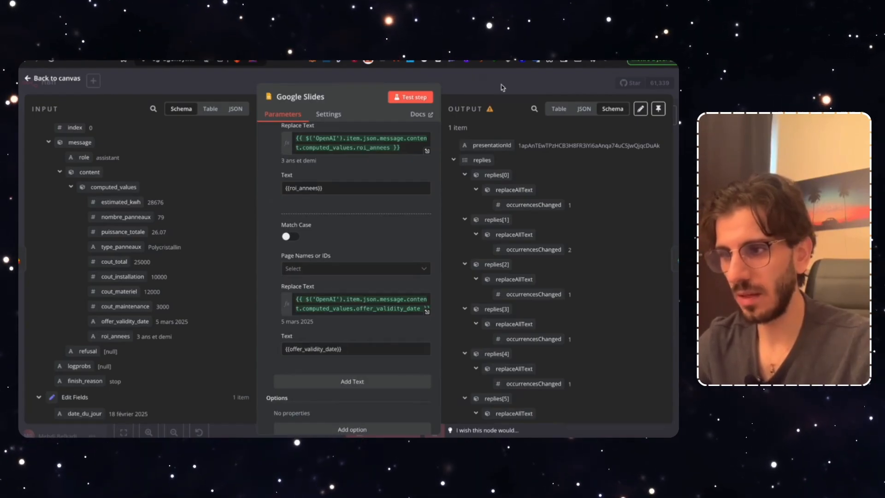
click(502, 88)
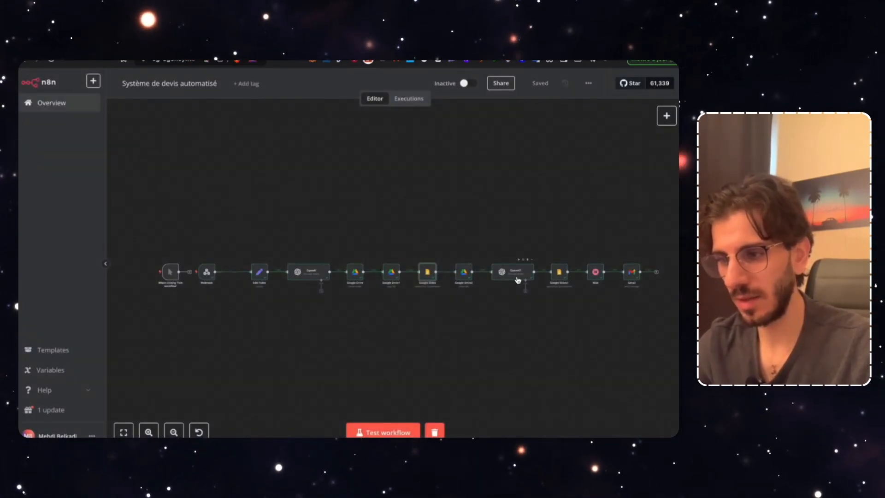
Open the OpenAI1 node's user message in the full expression editor
double_click(508, 273)
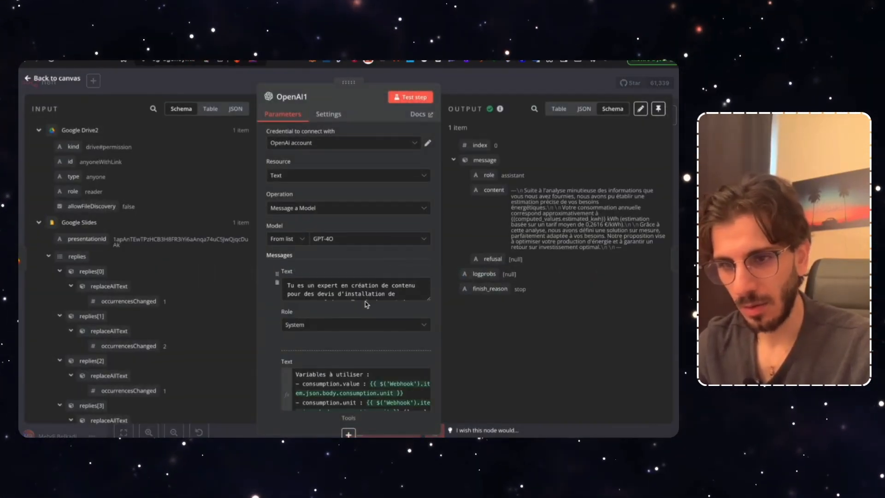
scroll(204, 346, down, 15)
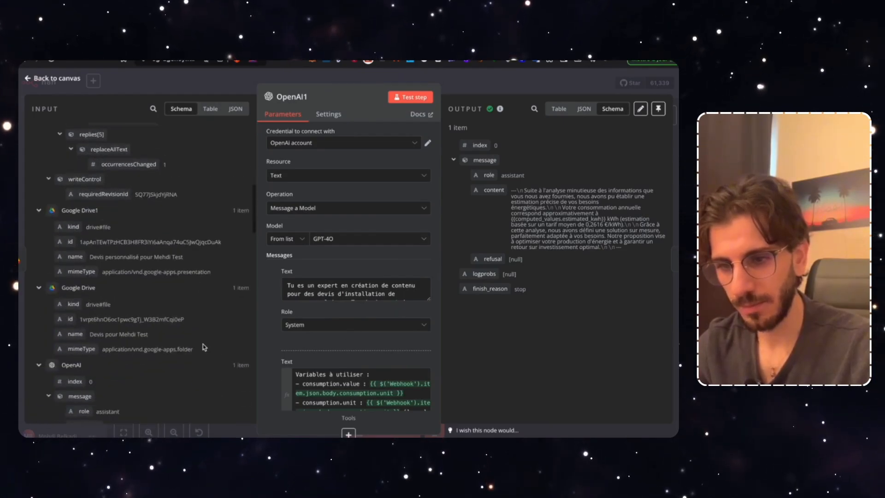
scroll(204, 346, down, 1)
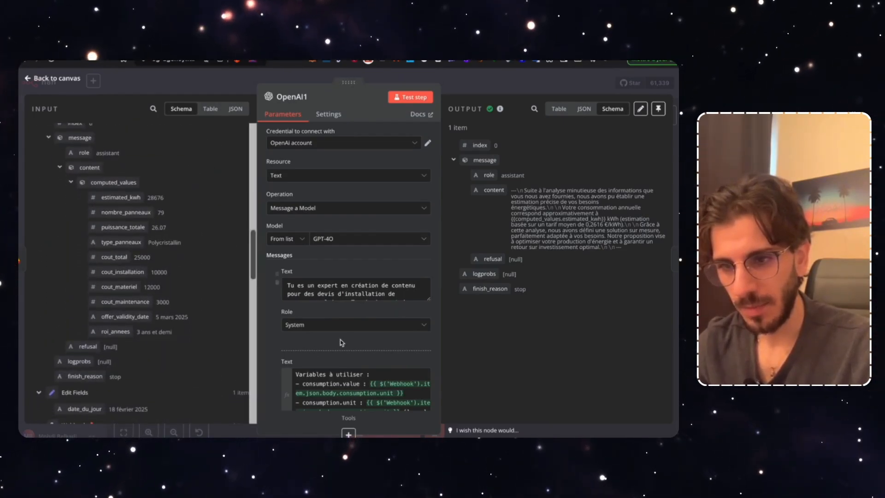
scroll(370, 352, down, 5)
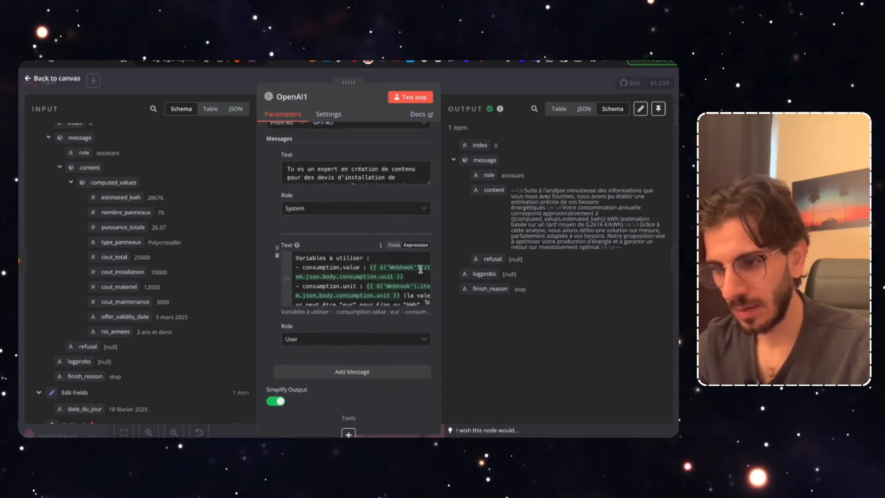
click(428, 304)
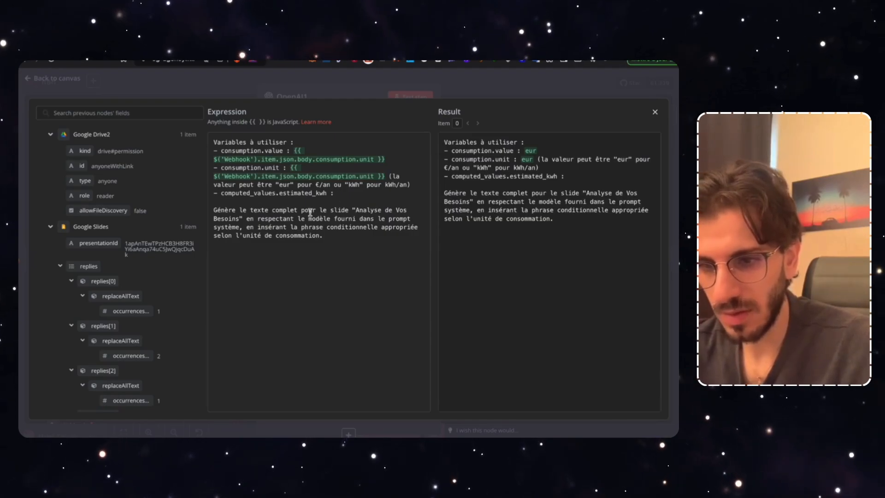
Insert the estimated_kwh value (28676) after 'computed_values.estimated_kwh :' in the prompt
scroll(120, 323, down, 5)
scroll(120, 323, down, 5)
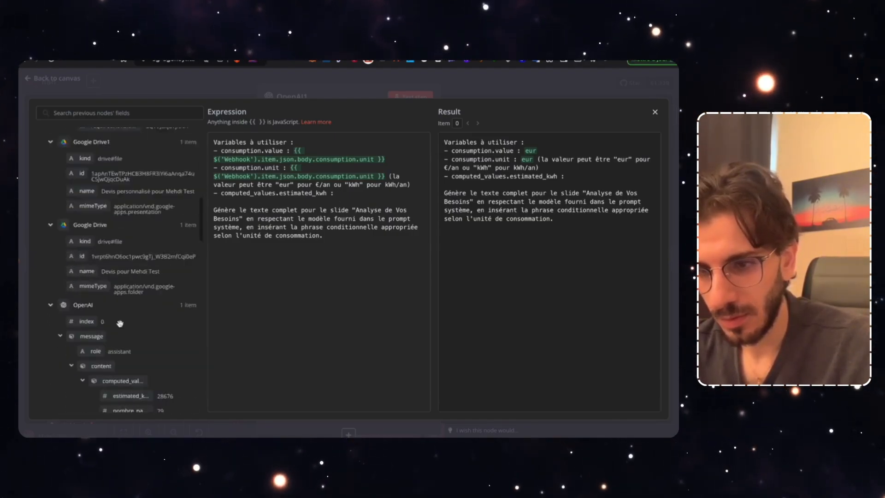
scroll(120, 323, down, 10)
scroll(120, 326, up, 10)
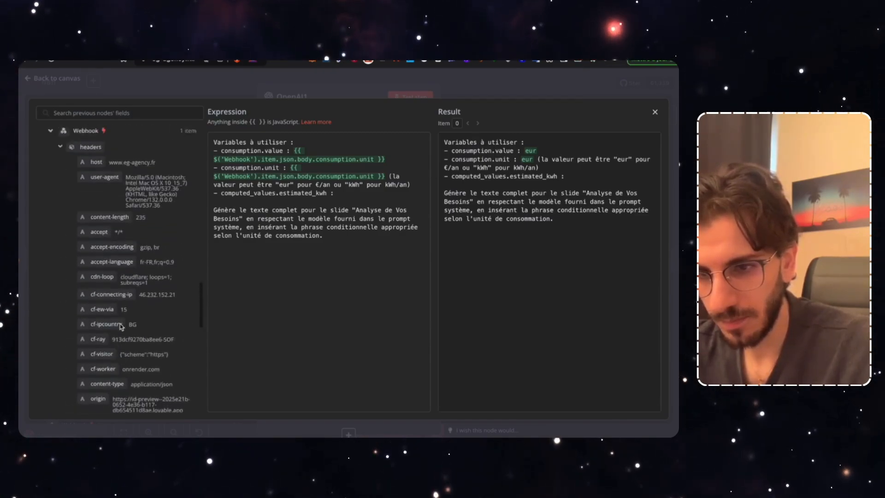
scroll(121, 326, up, 3)
scroll(119, 323, up, 6)
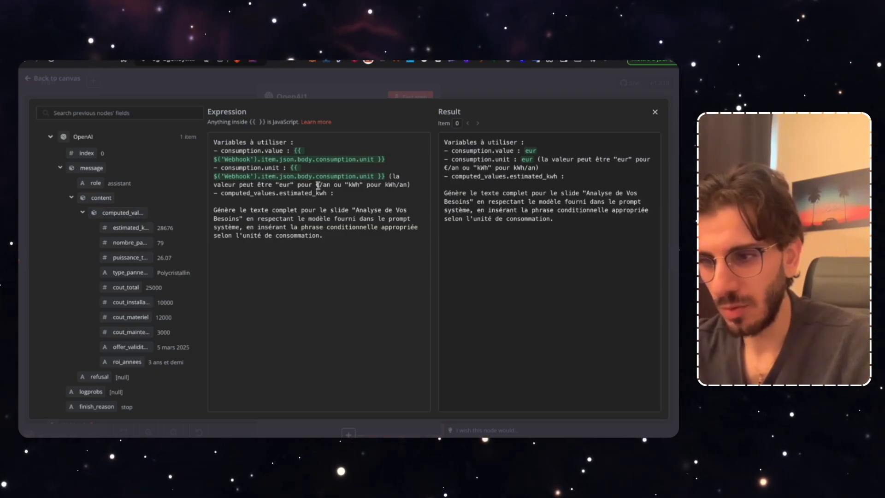
click(409, 192)
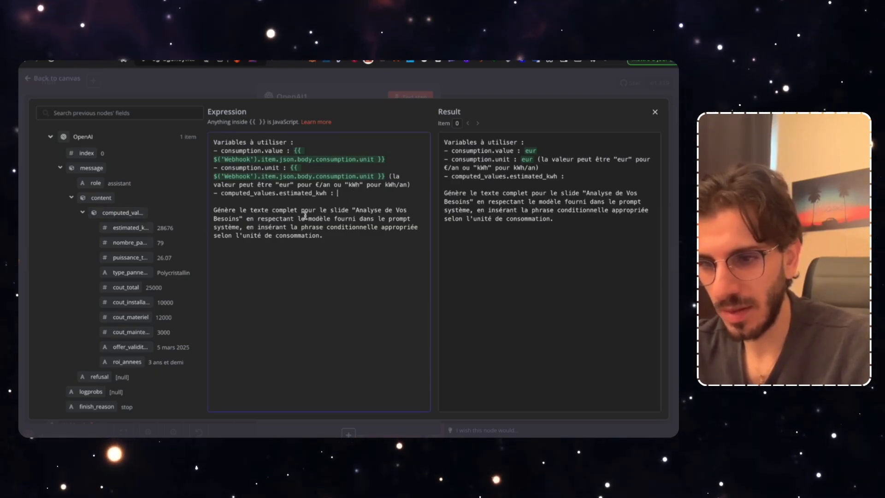
drag(124, 229, 369, 192)
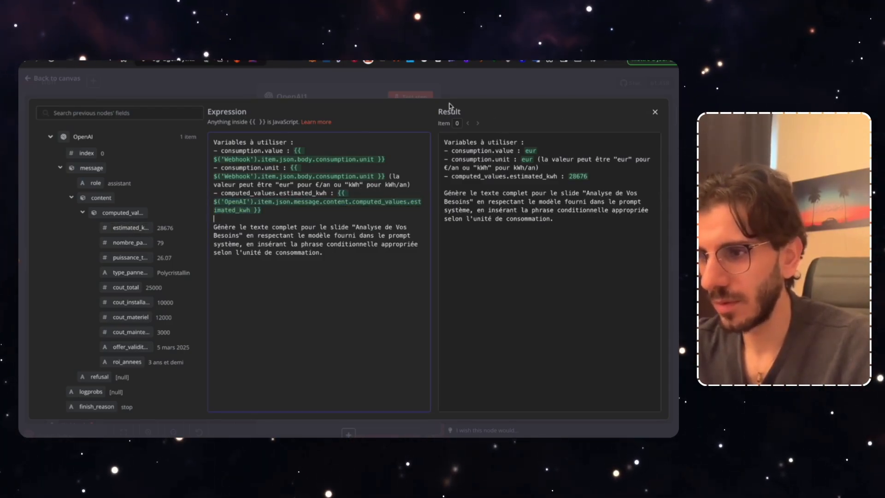
key(Escape)
key(Escape)
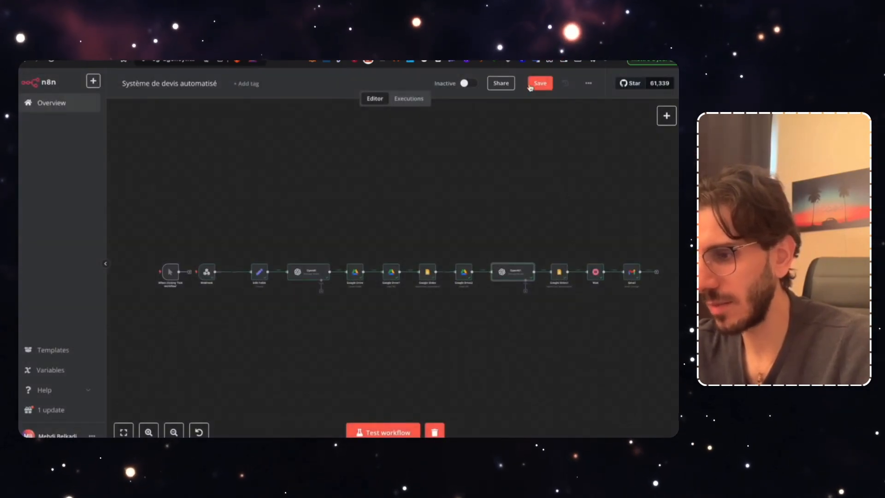
Map the OpenAI message content into the empty Replace Text field of Google Slides1
double_click(559, 272)
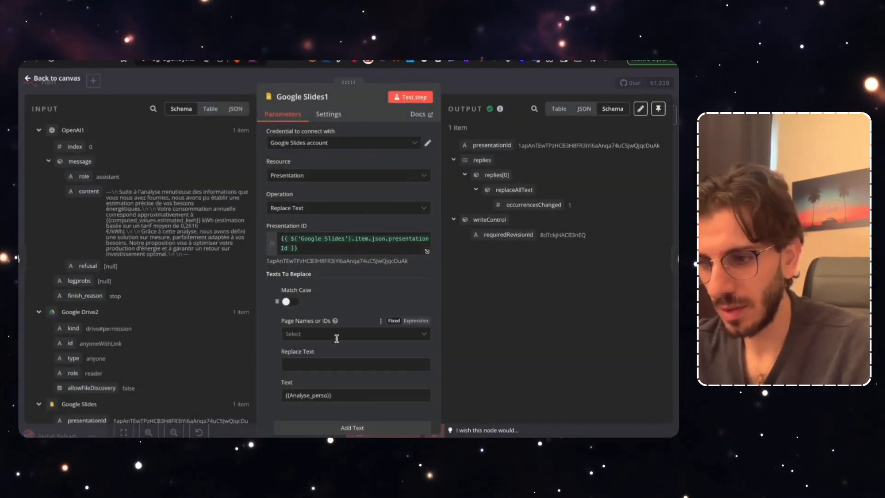
scroll(336, 336, down, 2)
click(341, 299)
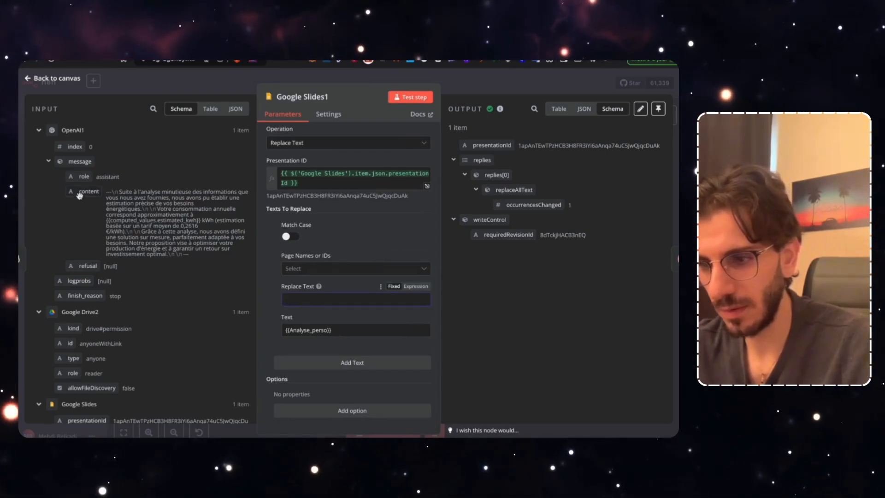
drag(77, 193, 307, 312)
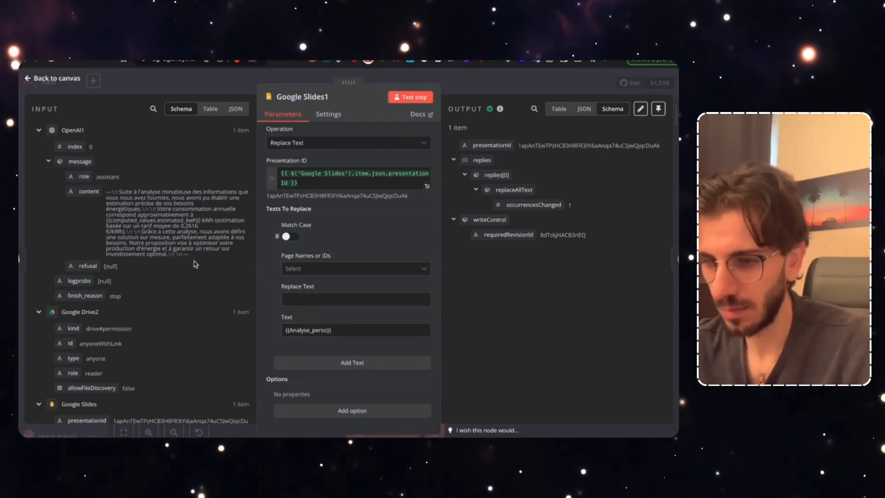
drag(81, 195, 357, 295)
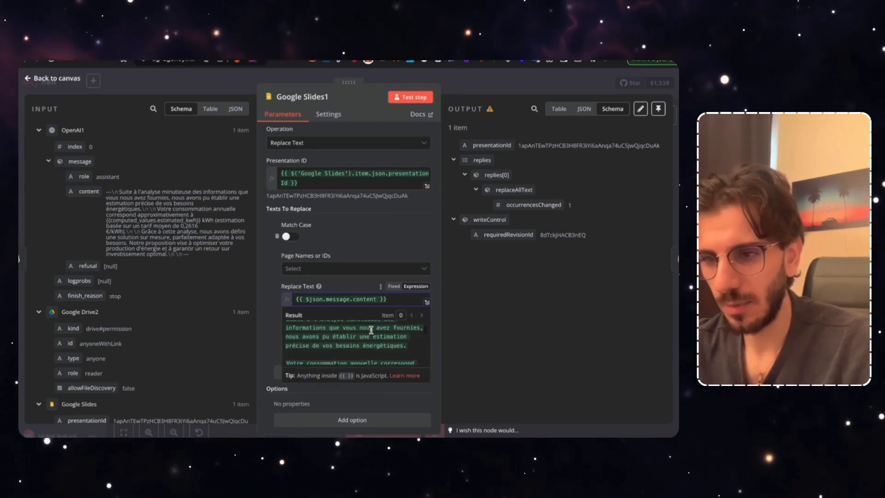
key(Escape)
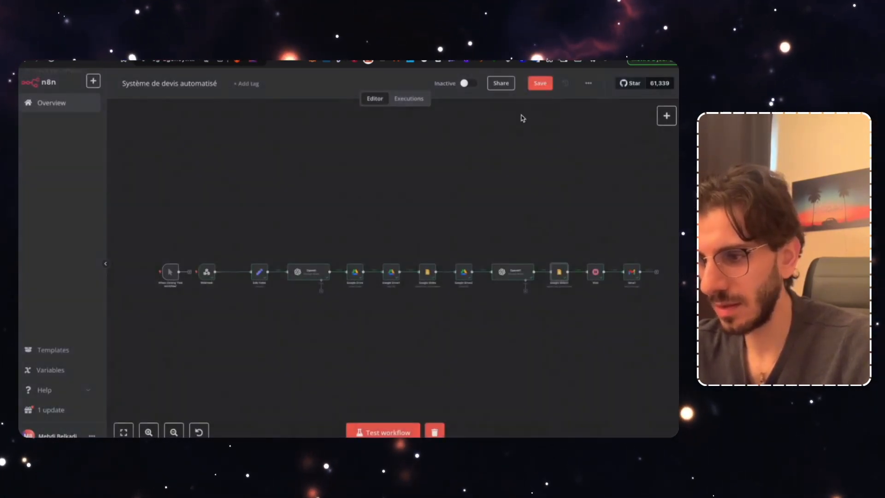
Delete both '---' separator lines from the OpenAI1 system prompt
double_click(513, 272)
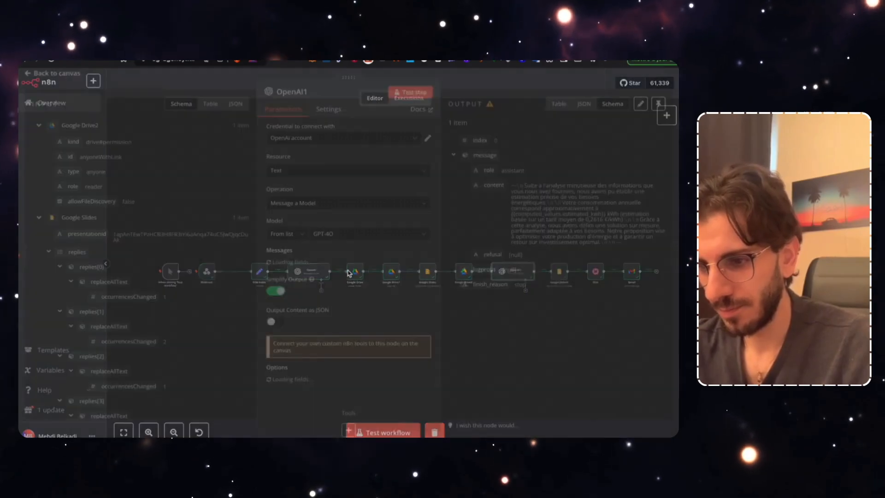
scroll(338, 350, down, 10)
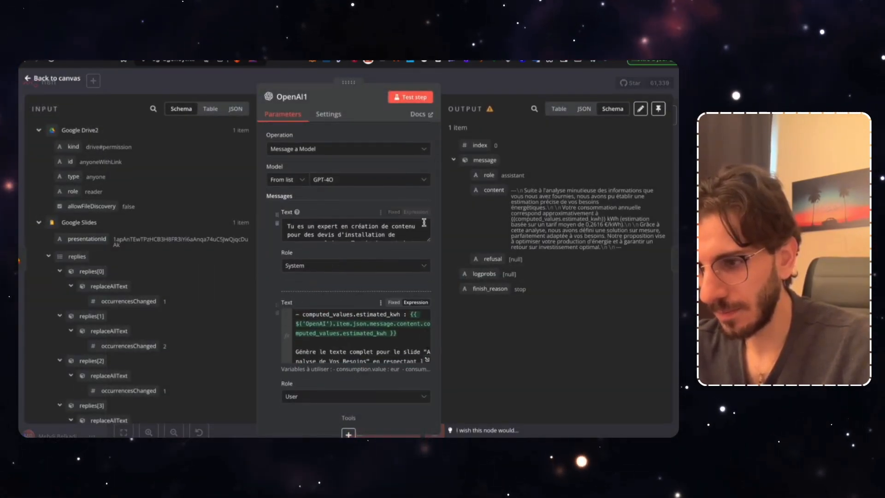
drag(428, 245, 427, 408)
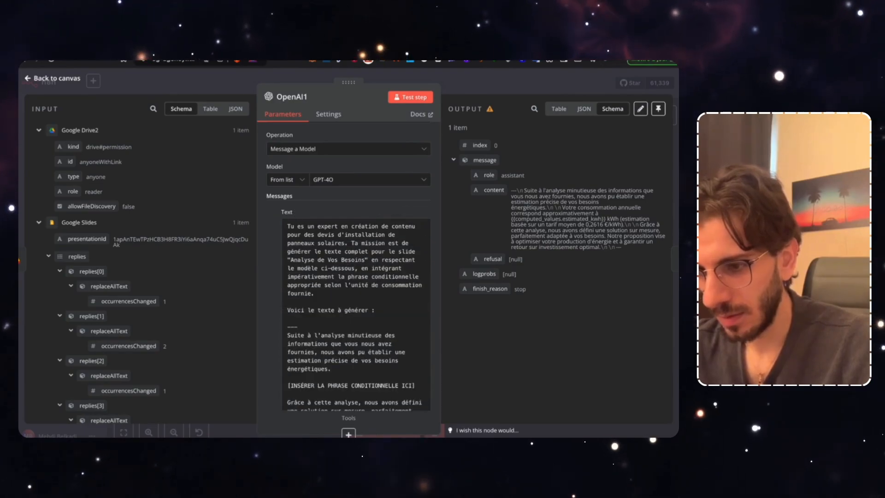
double_click(284, 325)
key(BackSpace)
key(BackSpace)
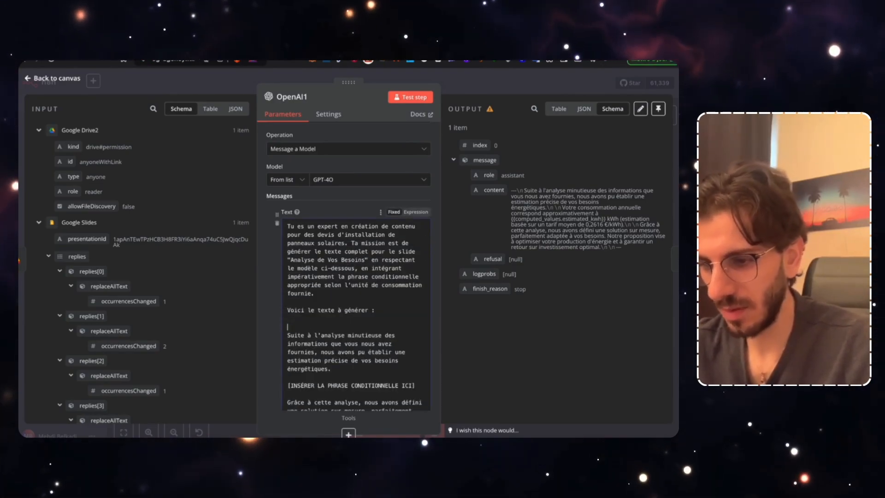
scroll(353, 345, down, 3)
double_click(291, 382)
key(BackSpace)
key(BackSpace)
key(BackSpace)
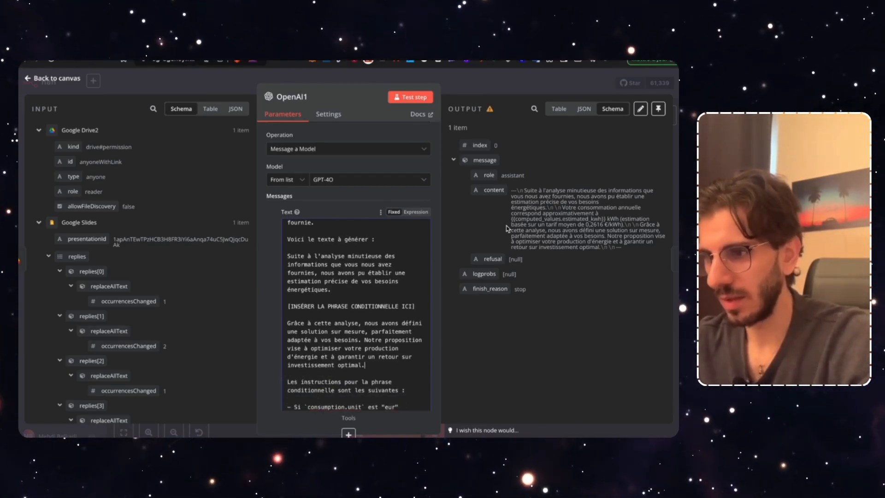
click(467, 89)
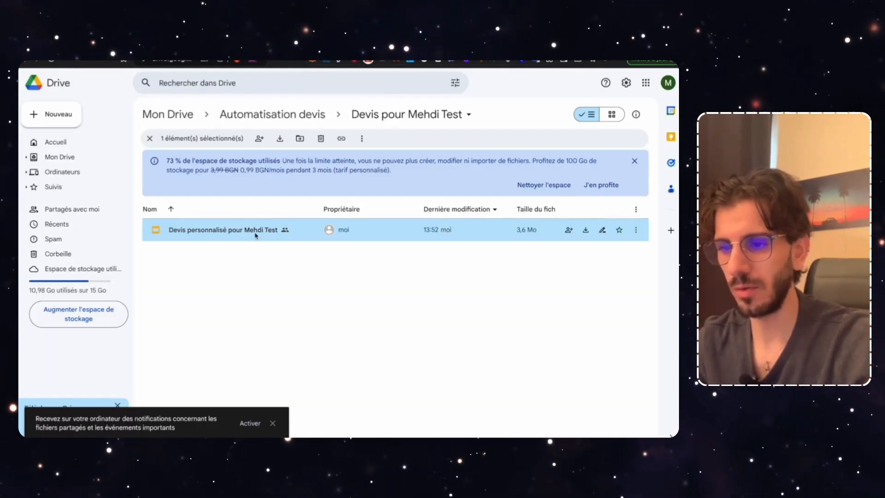
Move the earlier test quote folder in Automatisation devis to the trash
click(272, 115)
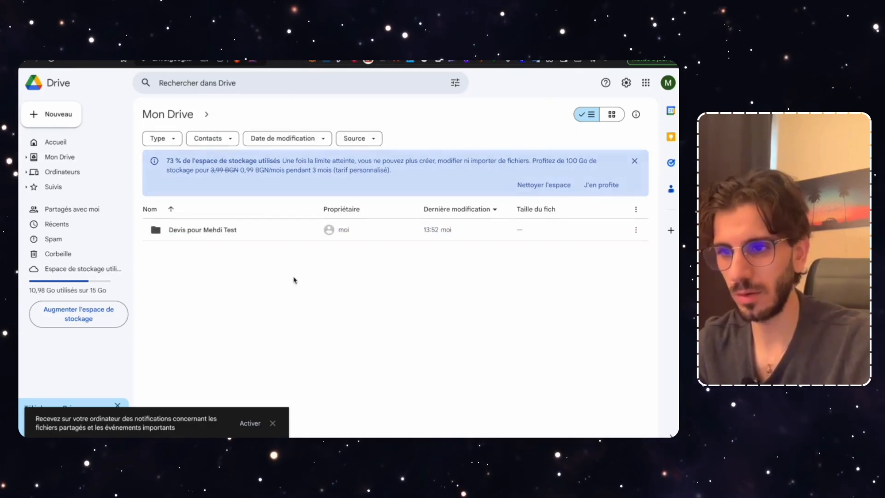
right_click(223, 231)
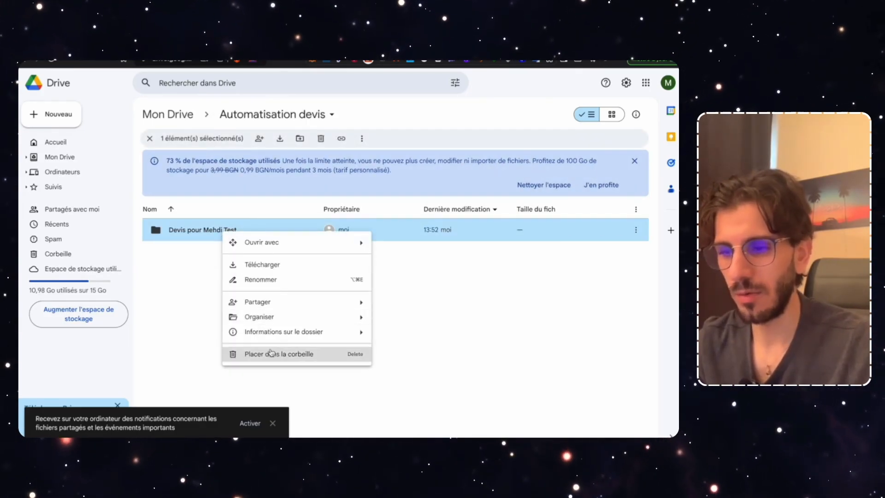
click(272, 354)
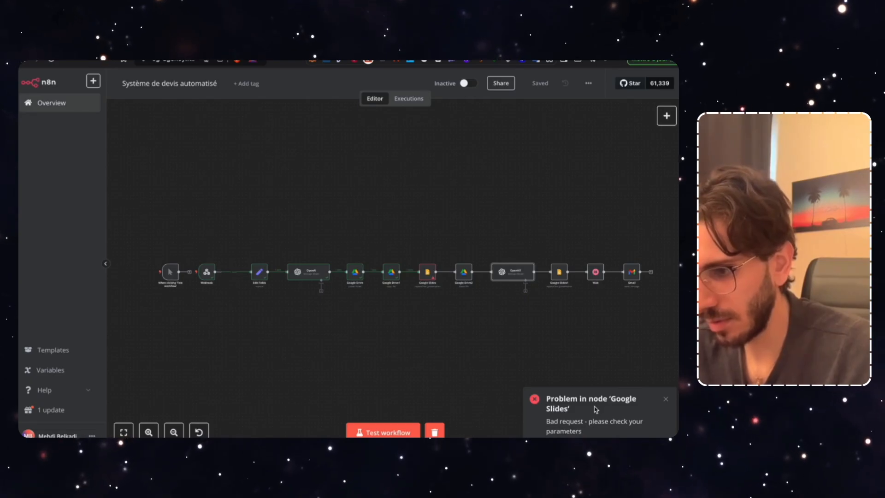
Inspect the failing Google Slides node and start wrapping nombre_panneaux in String()
double_click(425, 274)
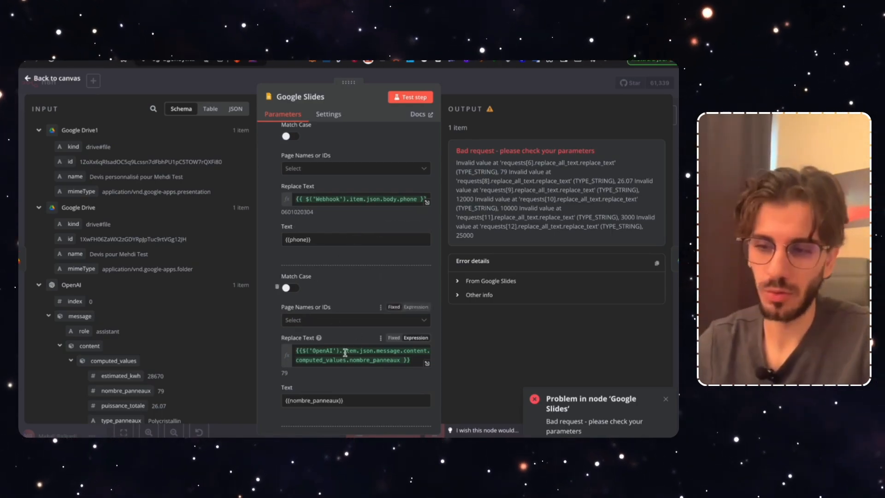
scroll(343, 332, down, 2)
scroll(322, 204, up, 2)
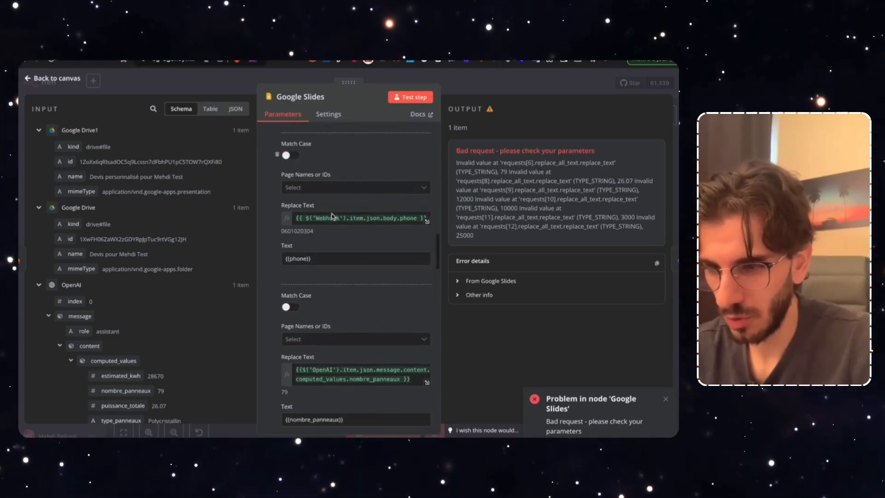
scroll(304, 294, down, 4)
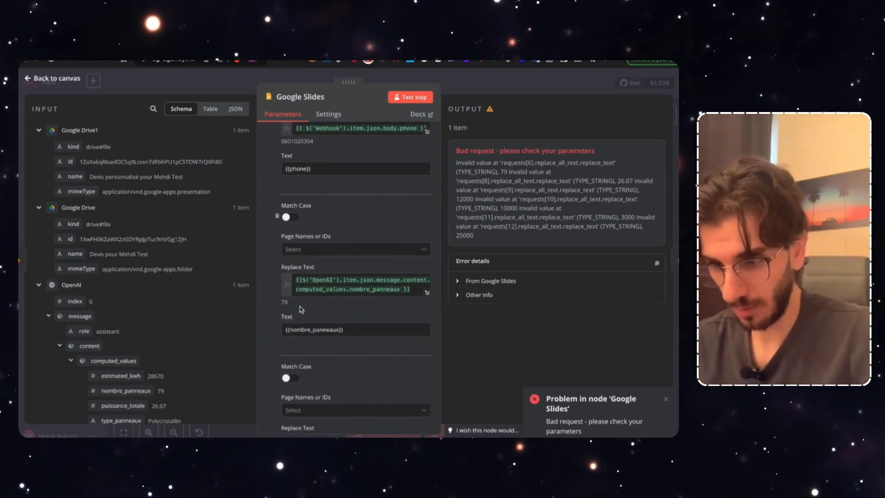
click(303, 279)
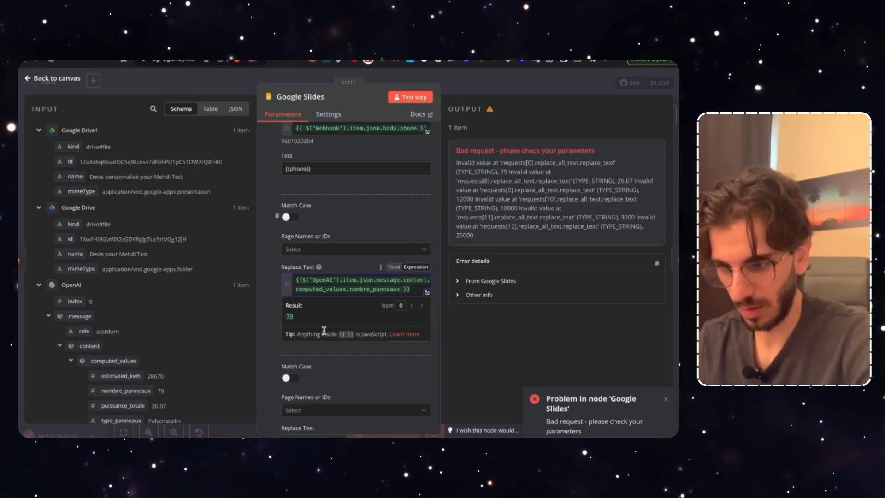
text(String )
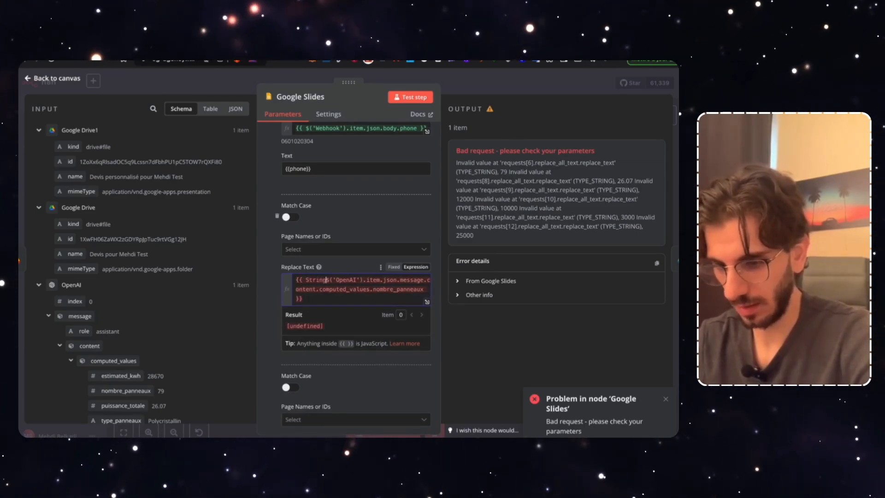
text(()
Wrap the nombre_panneaux and puissance_totale replacement values in String()
click(300, 298)
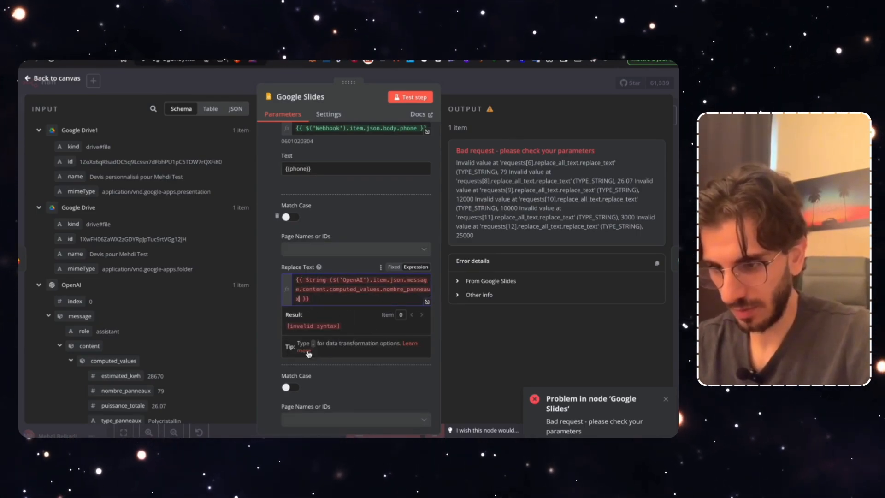
text())
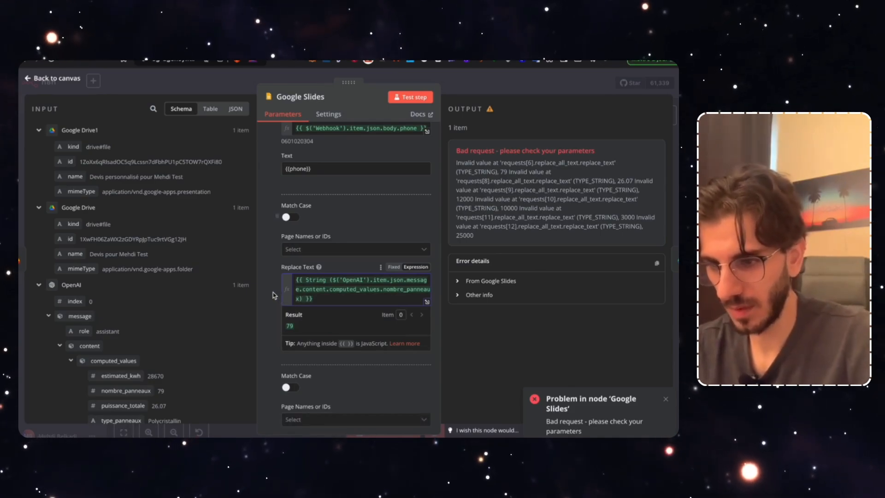
click(277, 305)
scroll(323, 322, down, 3)
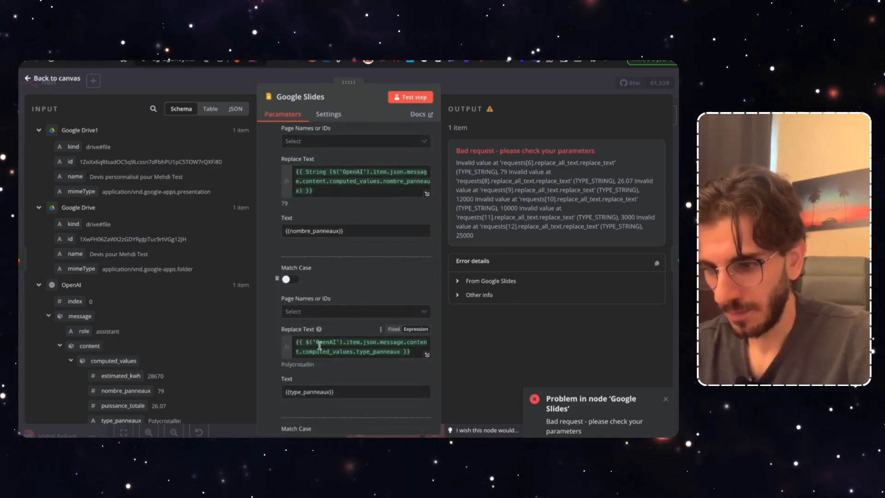
scroll(331, 346, down, 2)
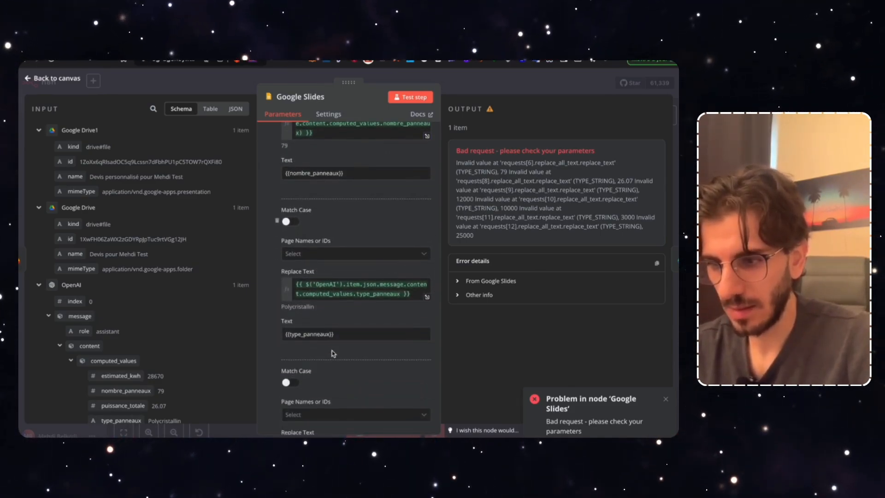
scroll(334, 353, down, 4)
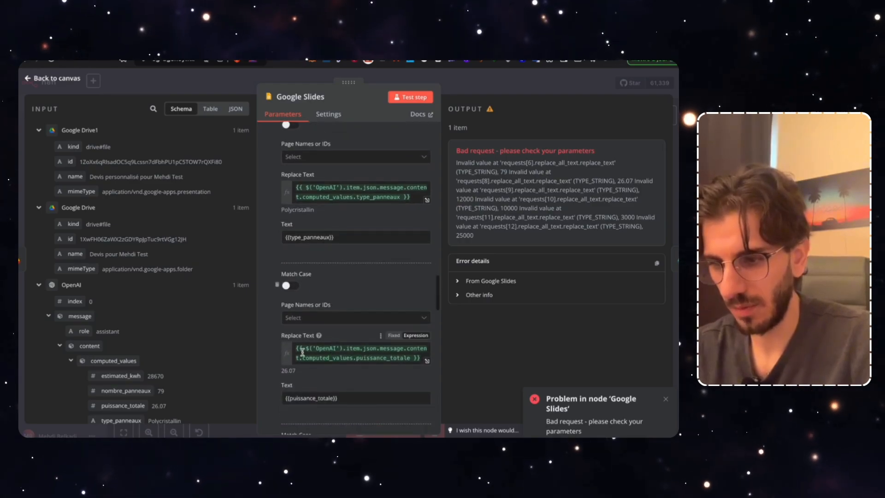
click(305, 348)
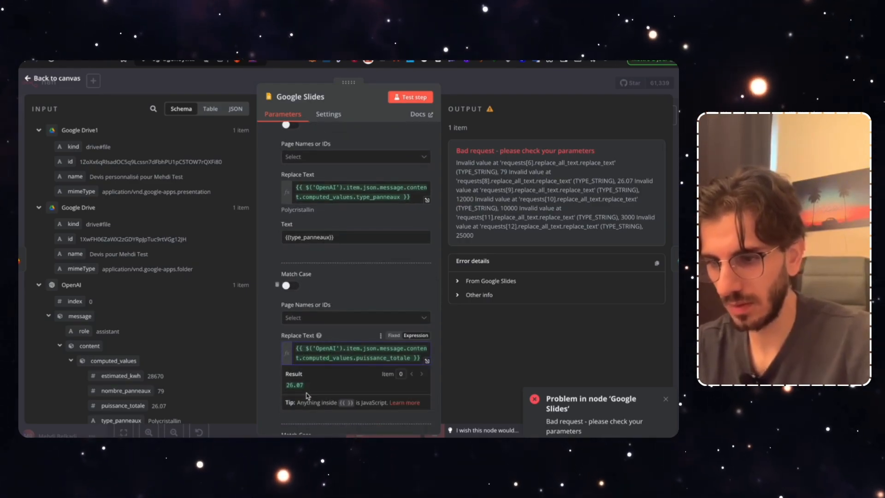
text(String ()
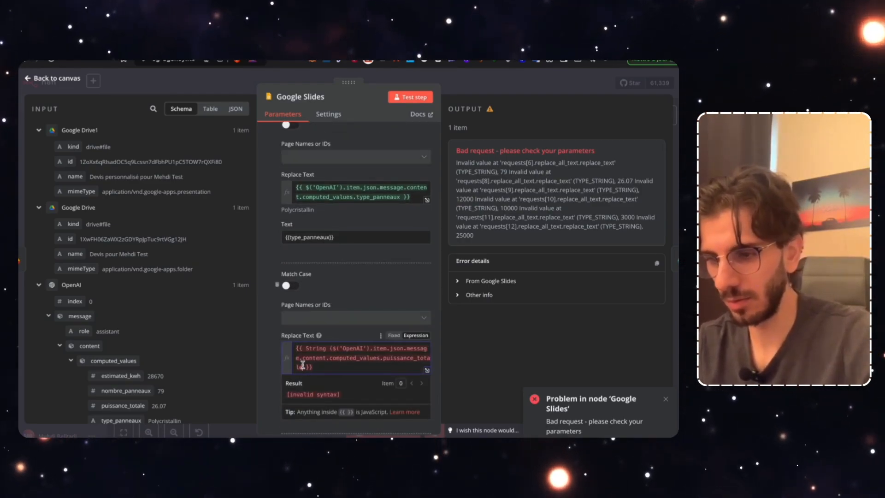
click(304, 367)
text())
click(273, 358)
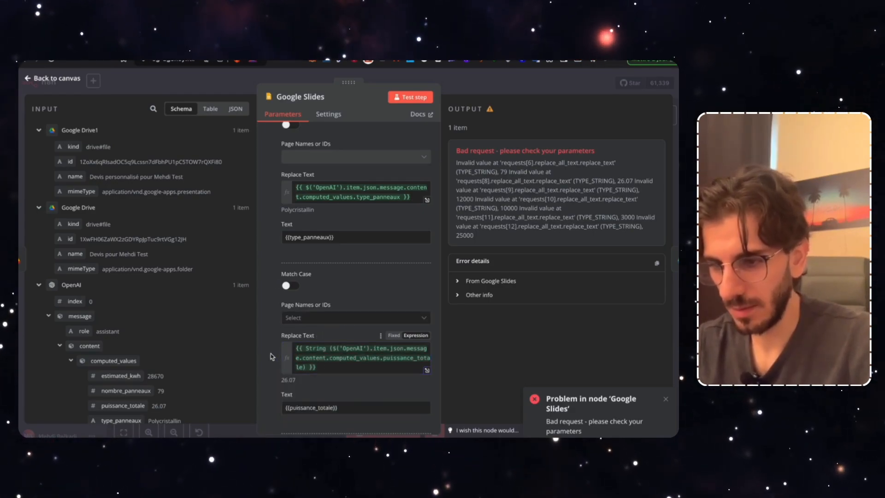
Wrap the cout_materiel and cout_installation replacement values in String()
scroll(345, 394, down, 4)
scroll(345, 392, down, 5)
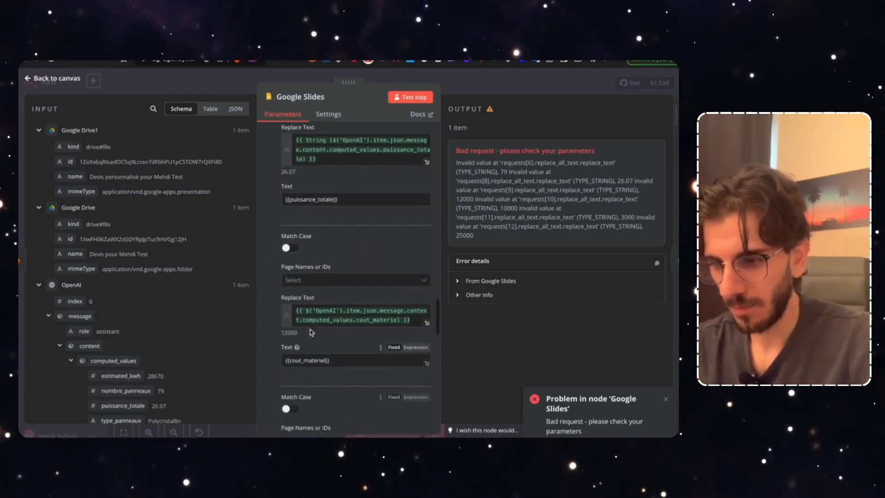
click(307, 309)
text(String ()
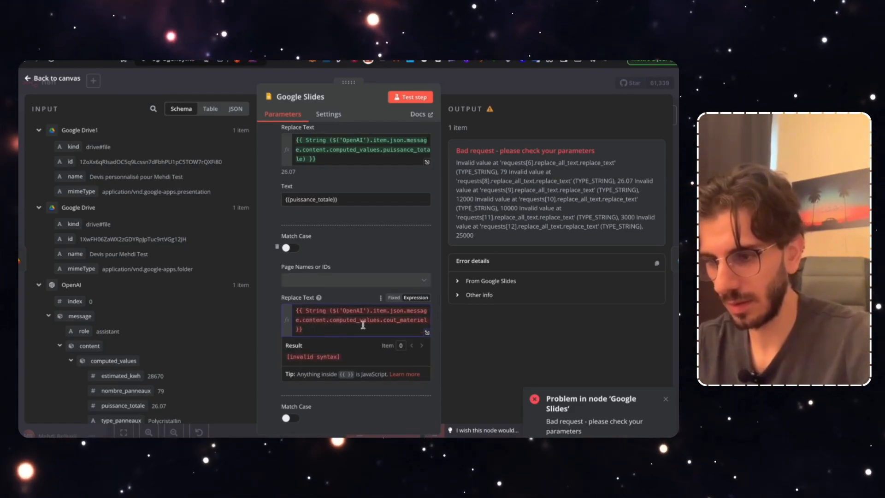
click(426, 320)
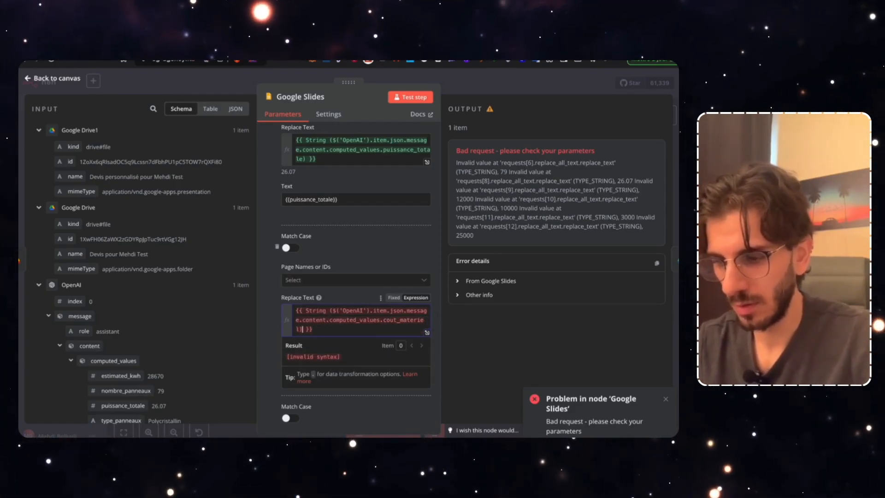
text())
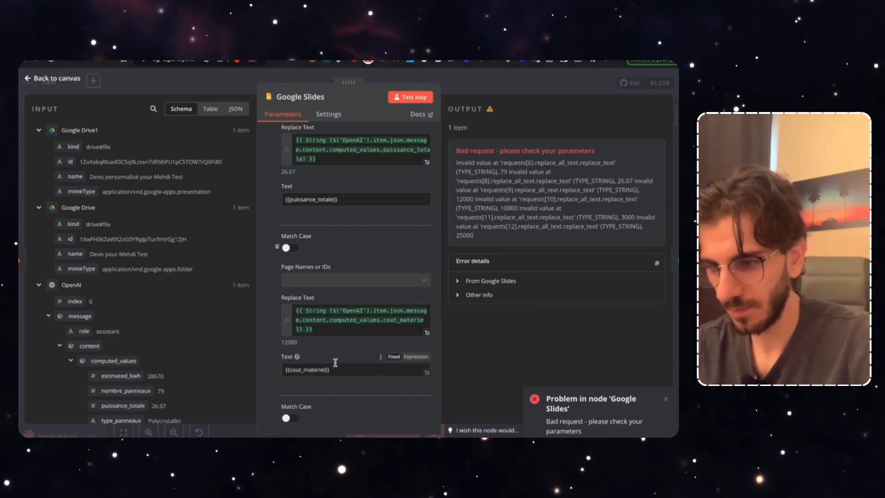
scroll(314, 341, down, 3)
click(306, 331)
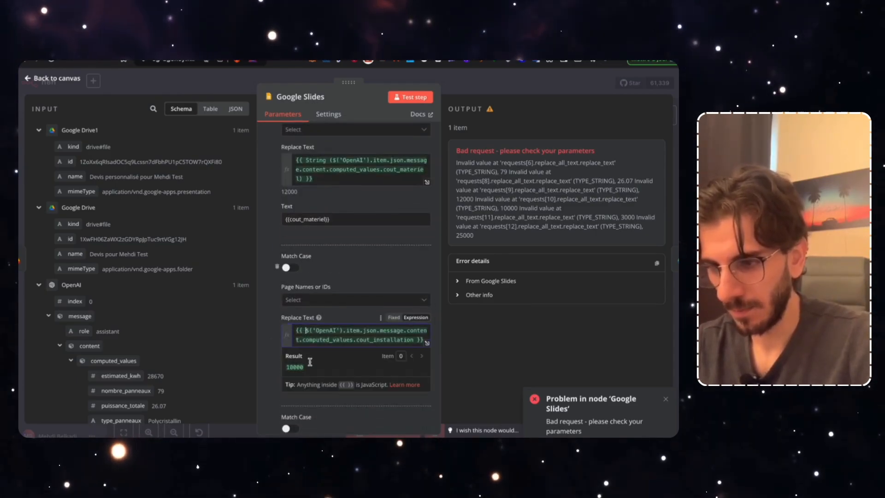
click(270, 363)
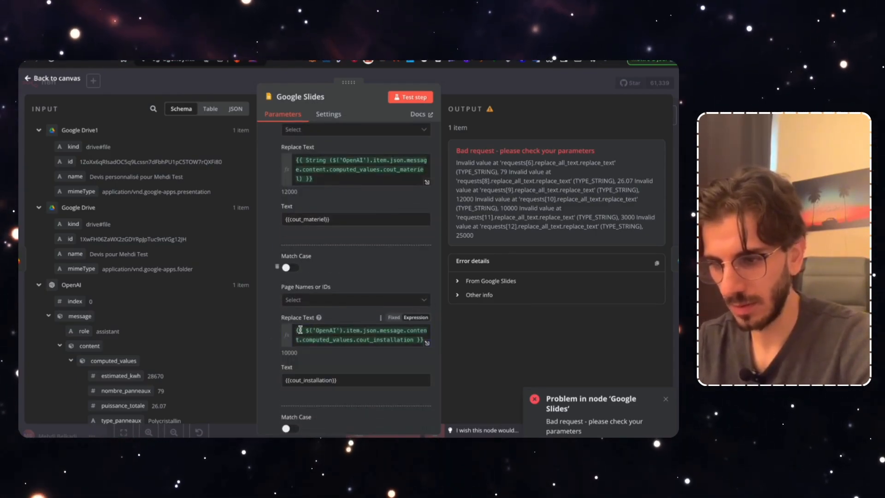
click(305, 330)
text(String ()
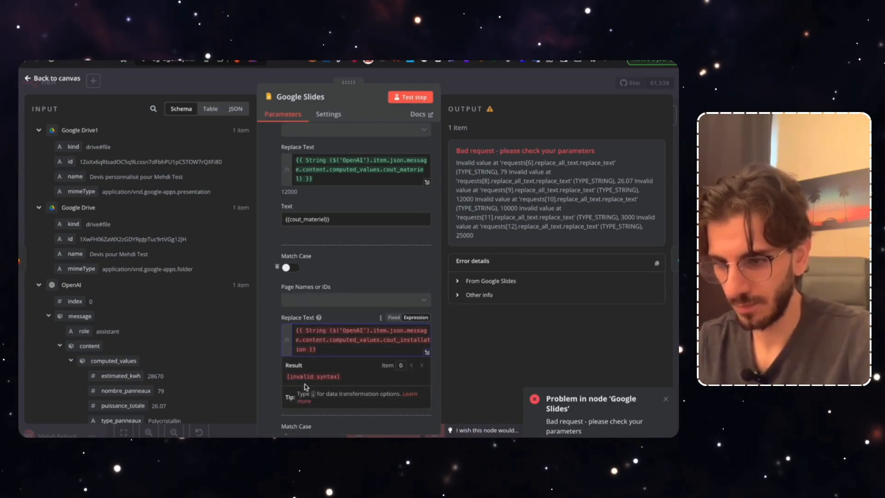
click(304, 349)
text())
Wrap the cout_maintenance and cout_total replacement values in String()
scroll(326, 385, down, 4)
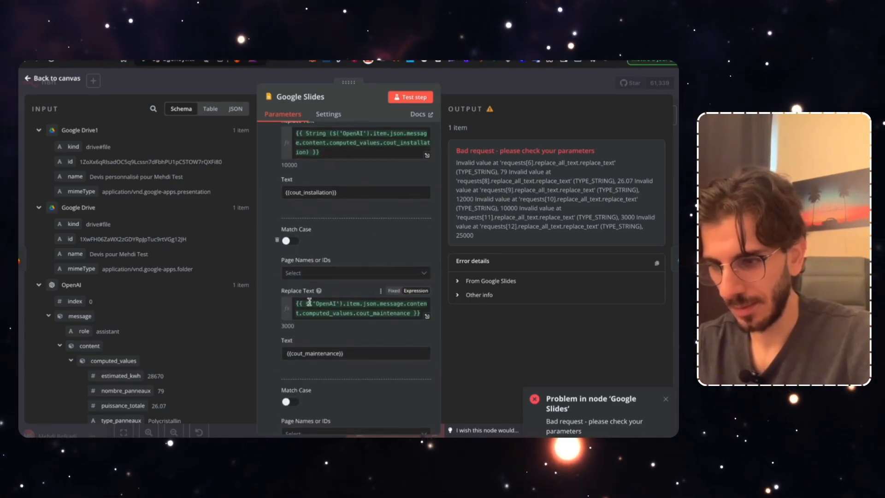
click(322, 312)
click(305, 304)
text(String()
click(409, 313)
text())
scroll(322, 350, down, 3)
click(318, 341)
click(305, 336)
text(String()
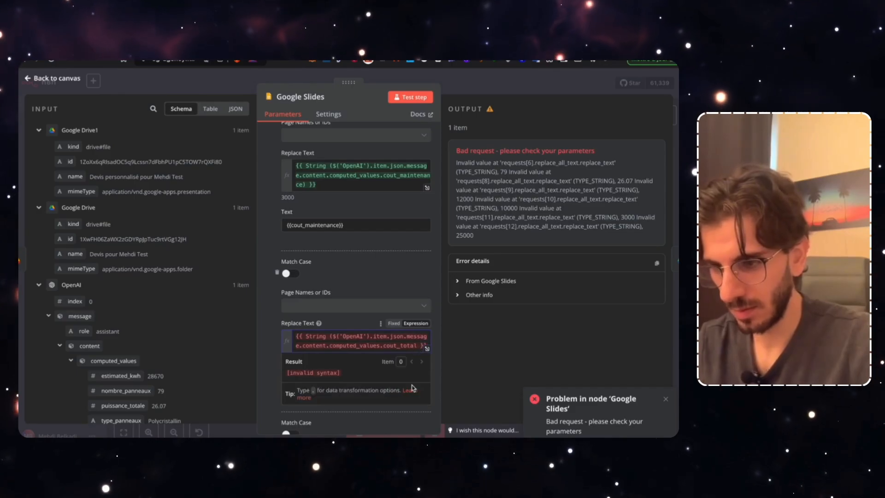
click(386, 345)
text())
Wrap the roi_annees and offer_validity_date replacement values in String()
scroll(370, 370, down, 3)
text(ing()
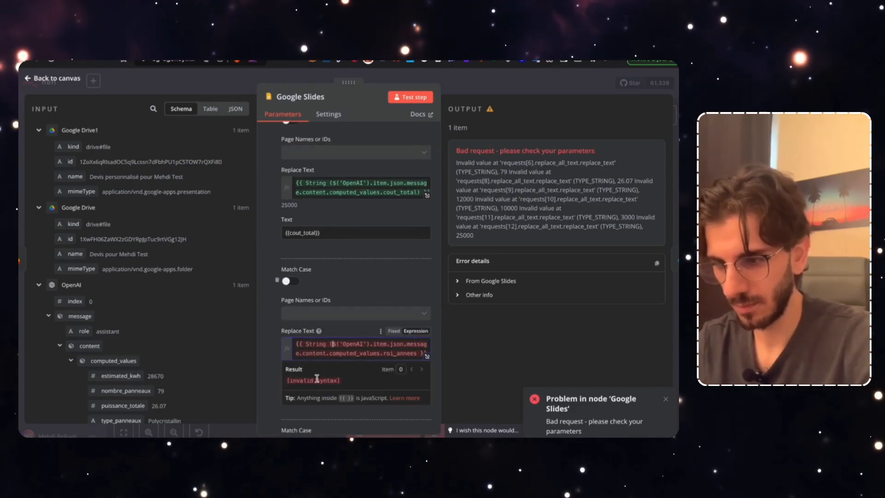
click(420, 353)
text())
scroll(355, 323, down, 4)
click(306, 318)
text(String()
click(421, 328)
text())
scroll(355, 276, down, 2)
Save the workflow and start a test run waiting for its trigger
click(481, 80)
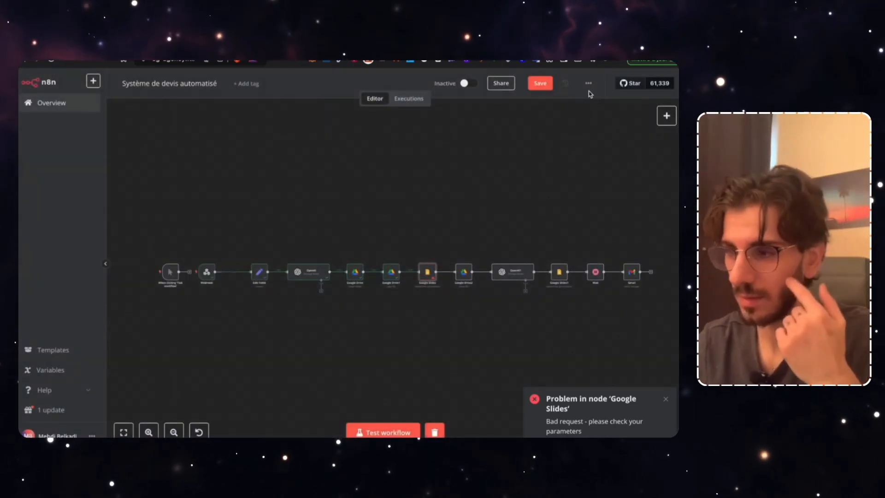
click(539, 83)
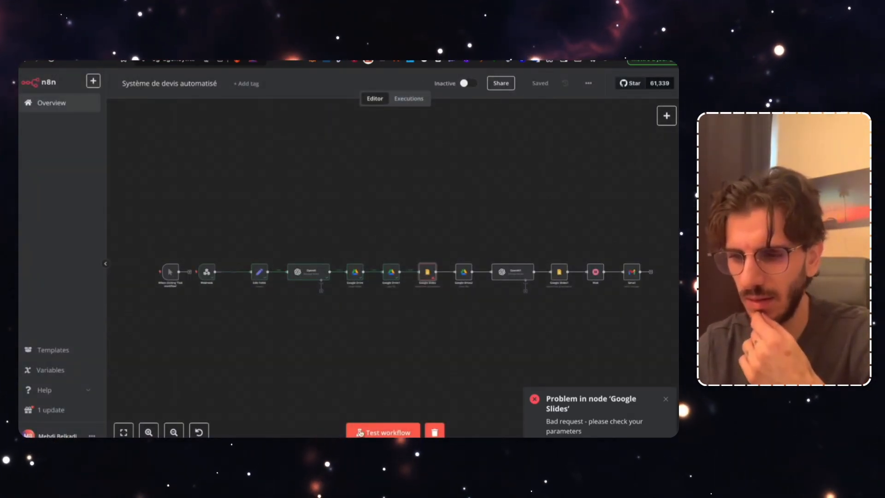
click(382, 432)
In the Lovable preview, dismiss the error and enter the address '123 rue du Soleil'
key(ctrl+Tab)
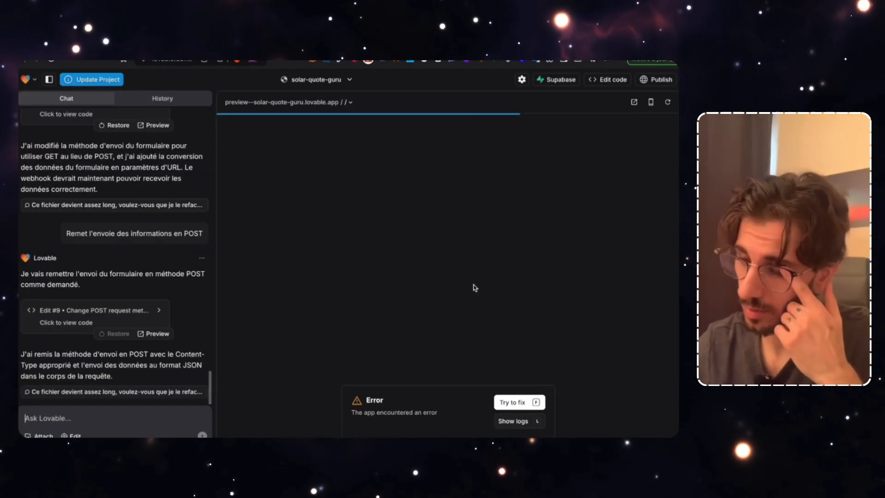
click(549, 391)
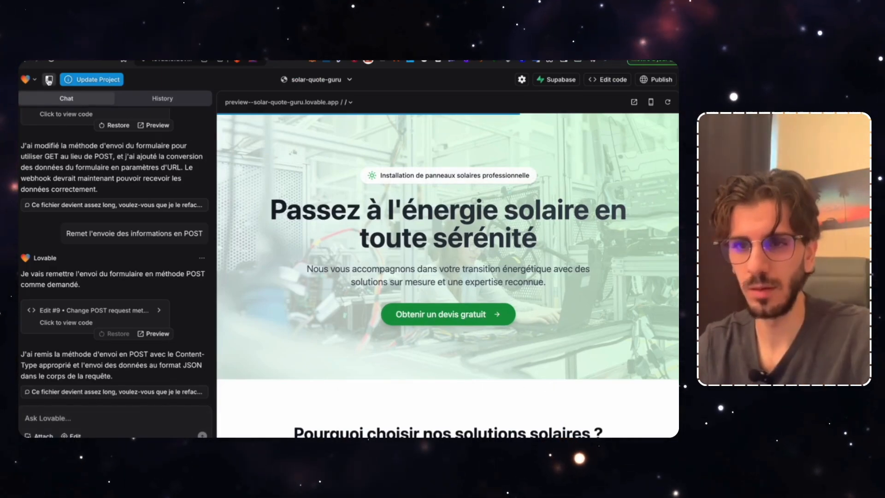
click(49, 79)
scroll(388, 374, down, 5)
scroll(388, 375, down, 6)
click(286, 182)
text(123 rue d)
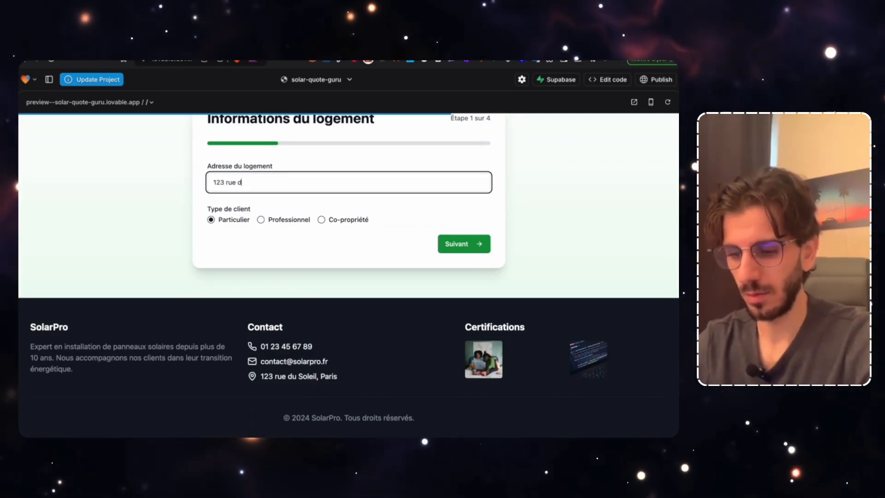
text(u Soleil)
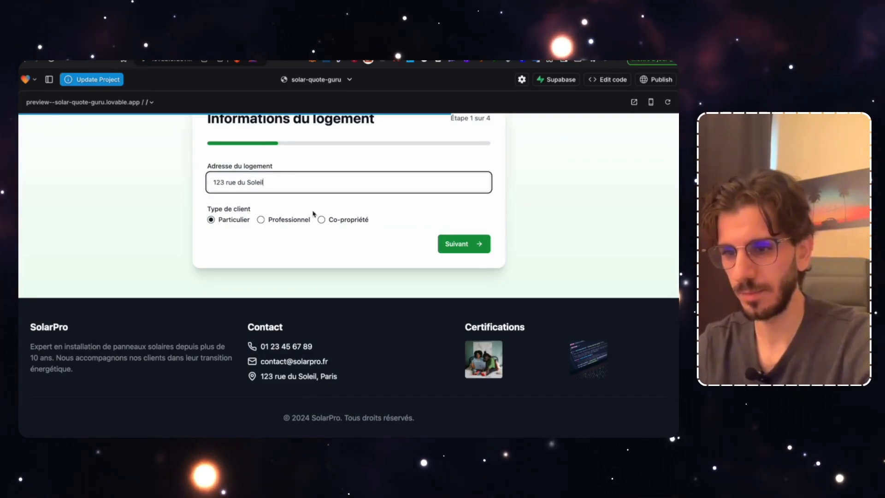
click(442, 244)
Enter the annual consumption and the prospect's name, e-mail and phone, reaching Planning d'installation
click(257, 182)
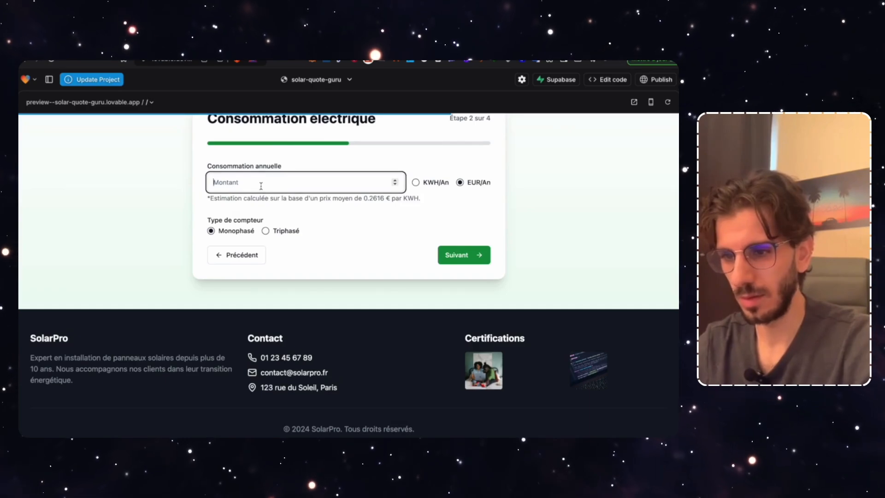
text(75000)
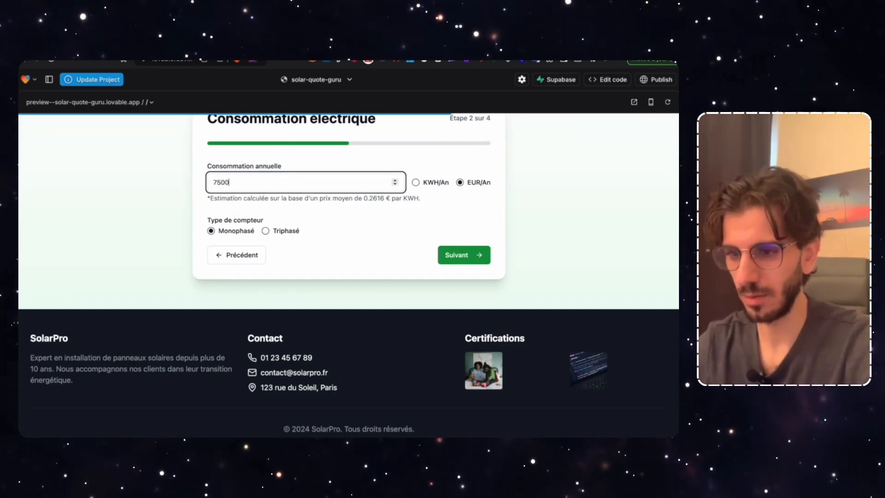
click(453, 254)
click(306, 182)
text(Mehdi)
key(Tab)
text(Test)
key(Tab)
text(ex)
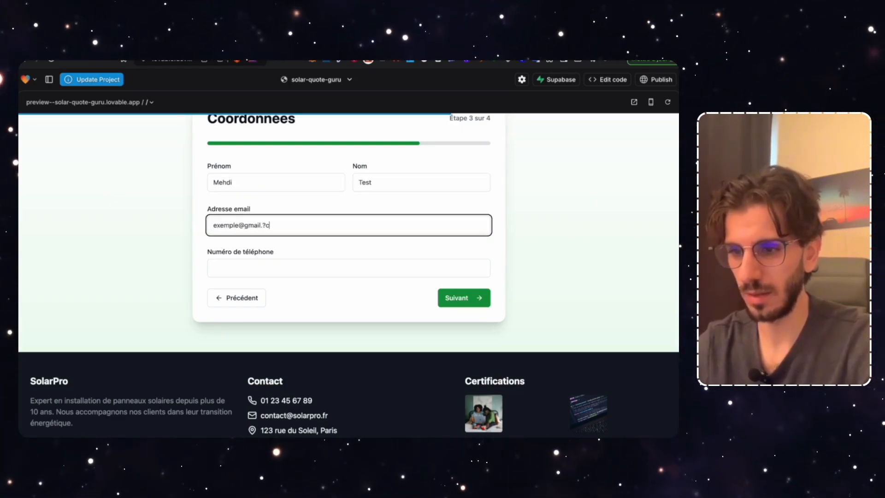
click(260, 275)
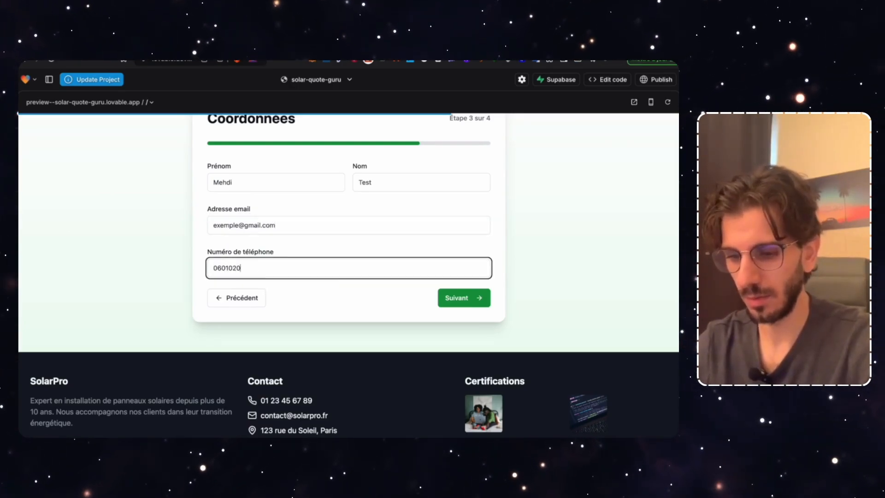
click(465, 297)
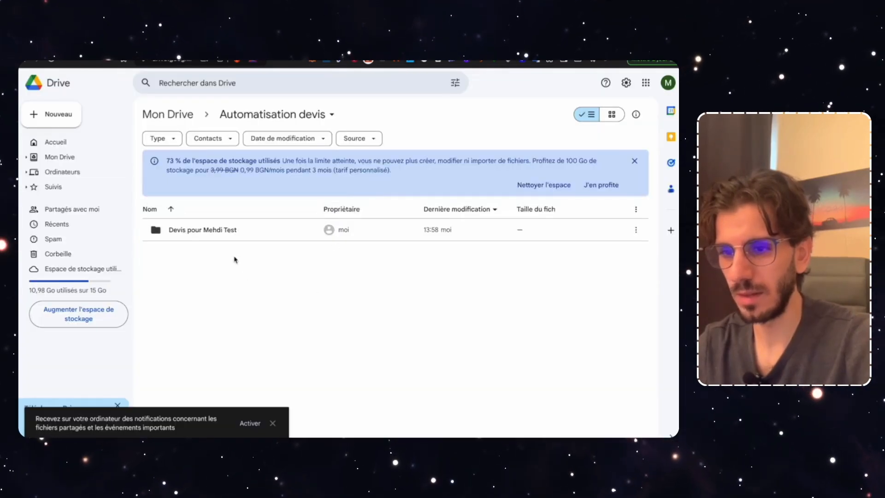
Move the old quote folder in Automatisation devis to the trash
right_click(206, 234)
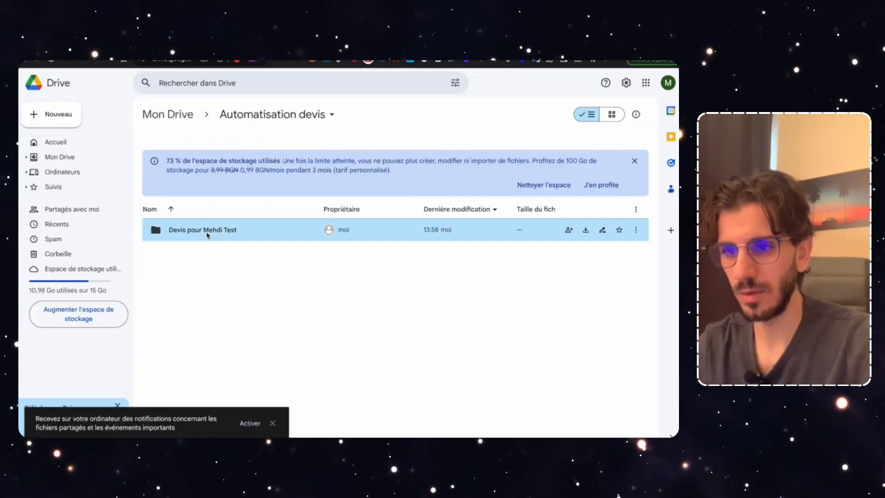
click(243, 360)
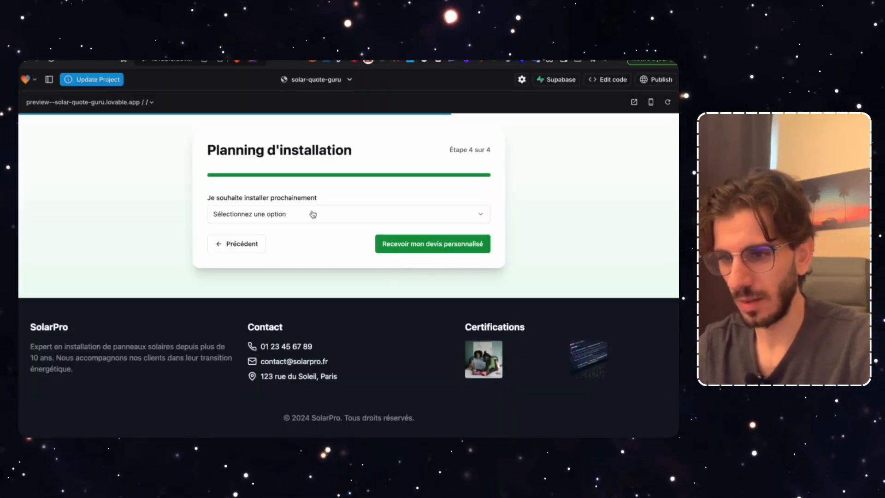
Submit the form choosing installation as soon as possible, then open the new Drive quote folder
click(313, 214)
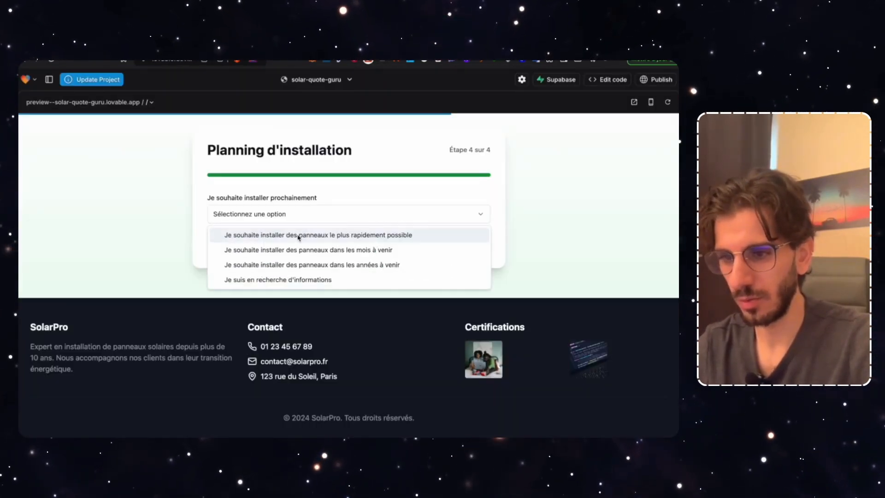
click(298, 235)
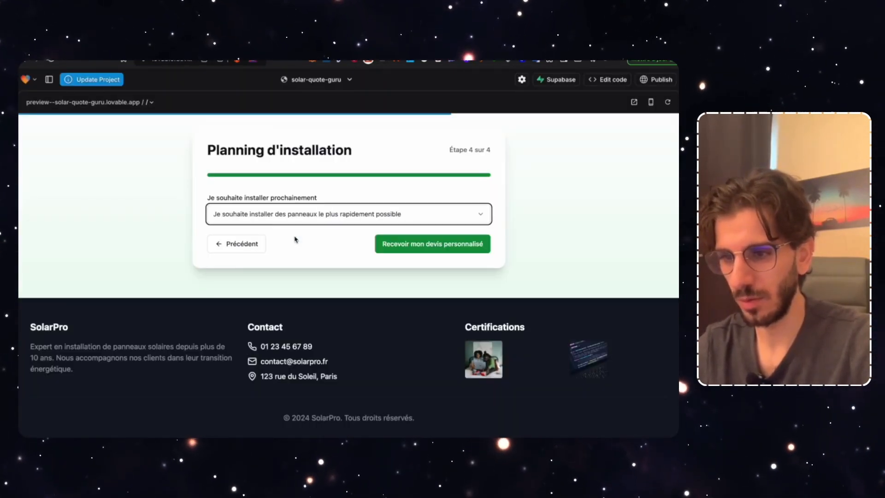
click(431, 249)
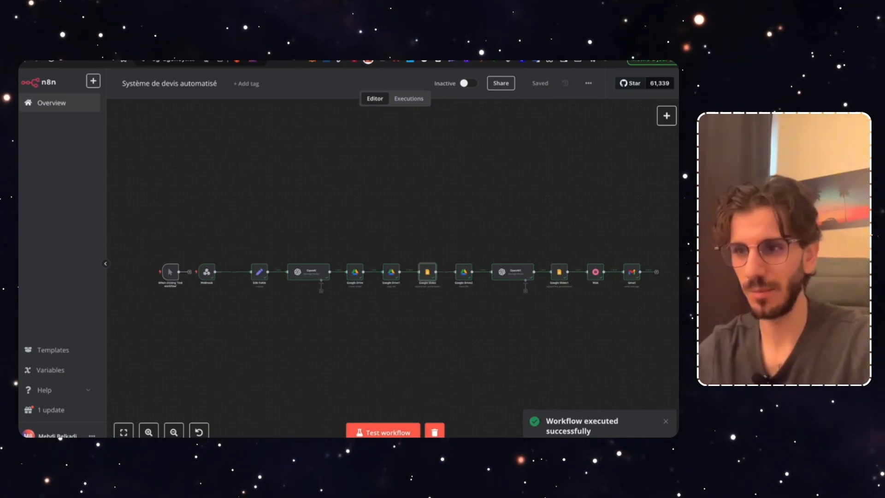
key(ctrl+Tab)
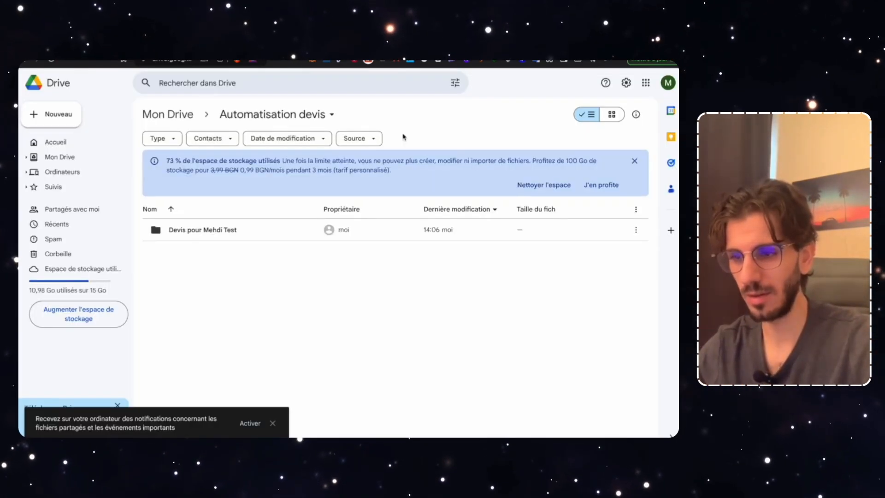
double_click(215, 233)
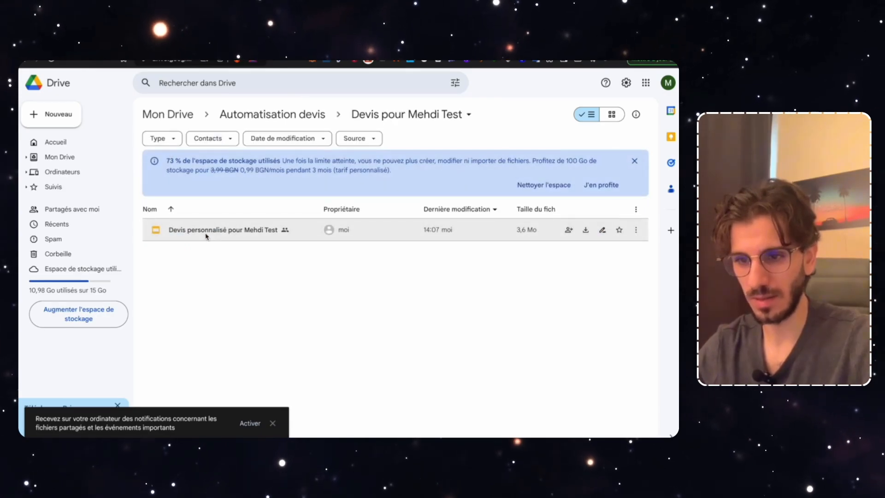